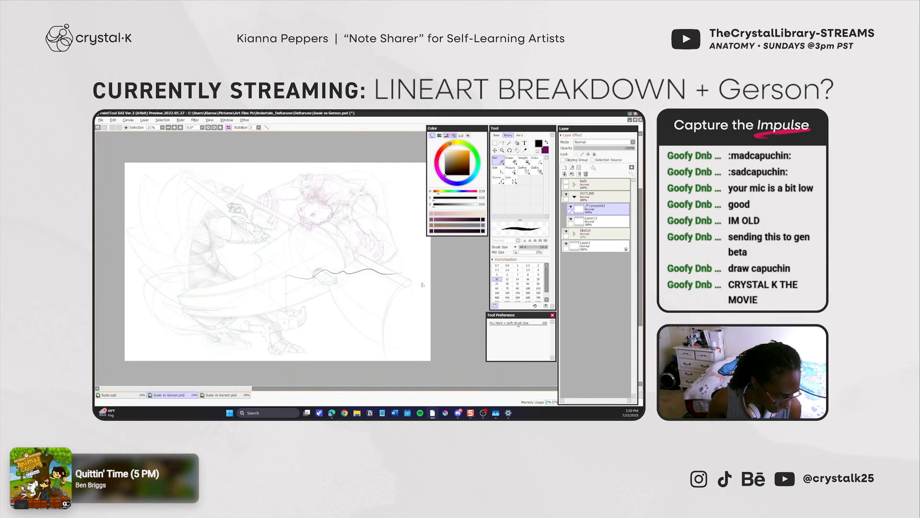
Reshape the wavy linework curve across the sword with the Edit tool, moving its path and its control points.
click(499, 169)
drag(370, 271, 367, 268)
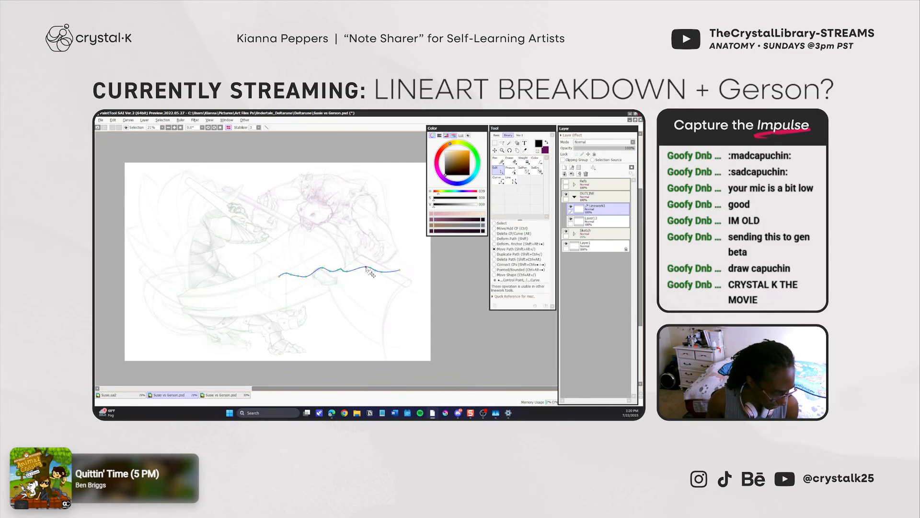
click(502, 229)
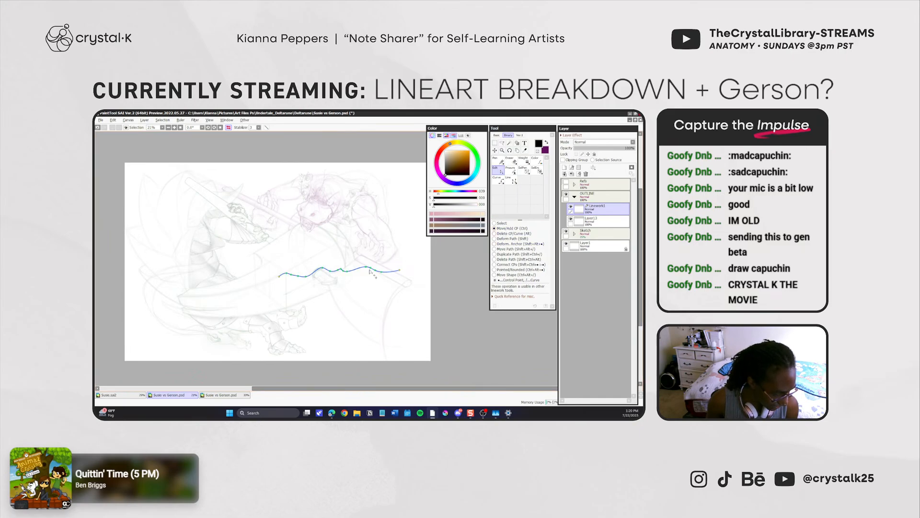
drag(363, 265, 375, 269)
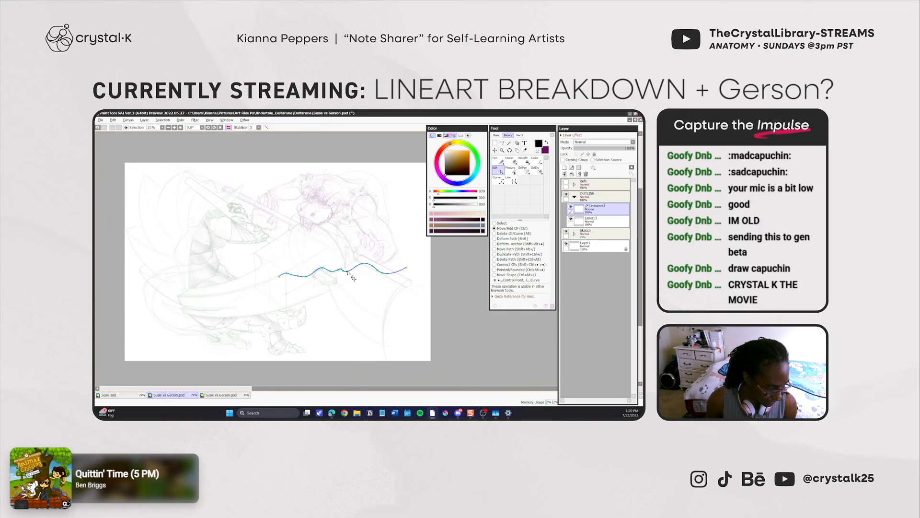
Delete the linework layer from the OUTLINE folder.
click(597, 220)
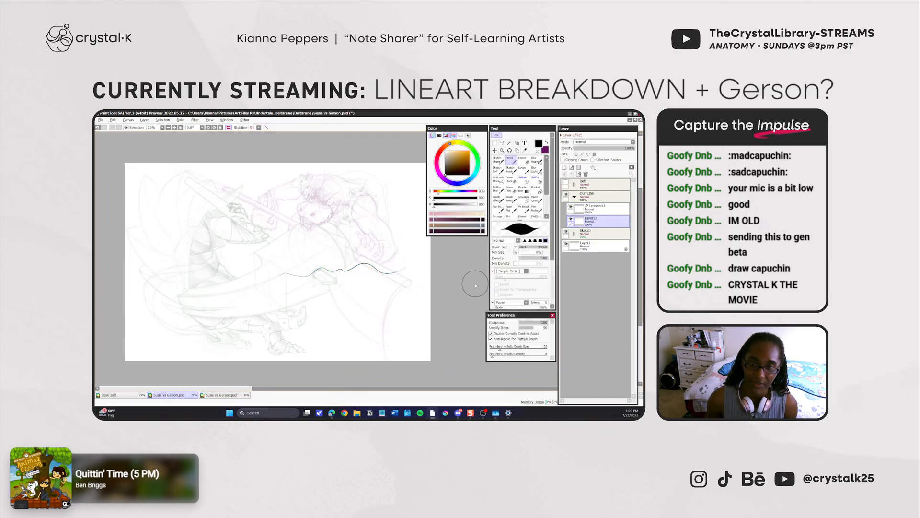
click(598, 207)
click(586, 174)
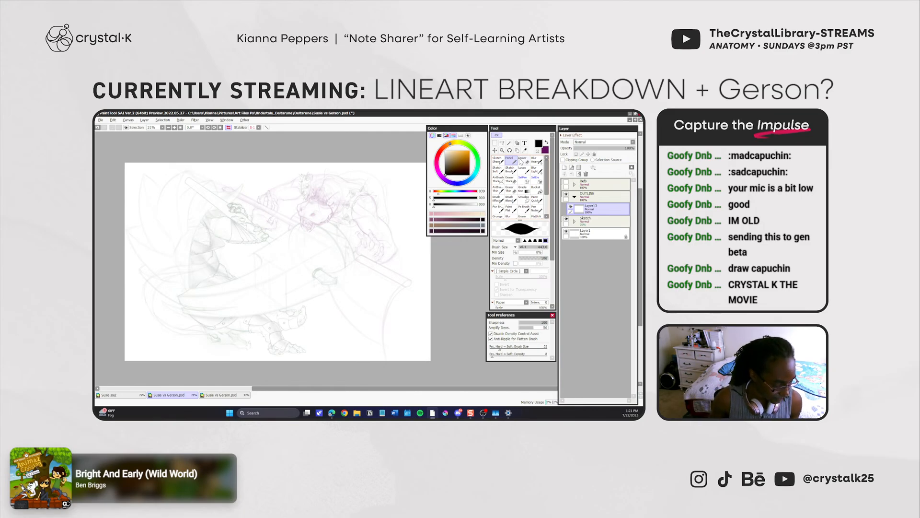
Switch to Susie.sai2 and compare its lineart with the Black Shading layer hidden and shown.
click(139, 397)
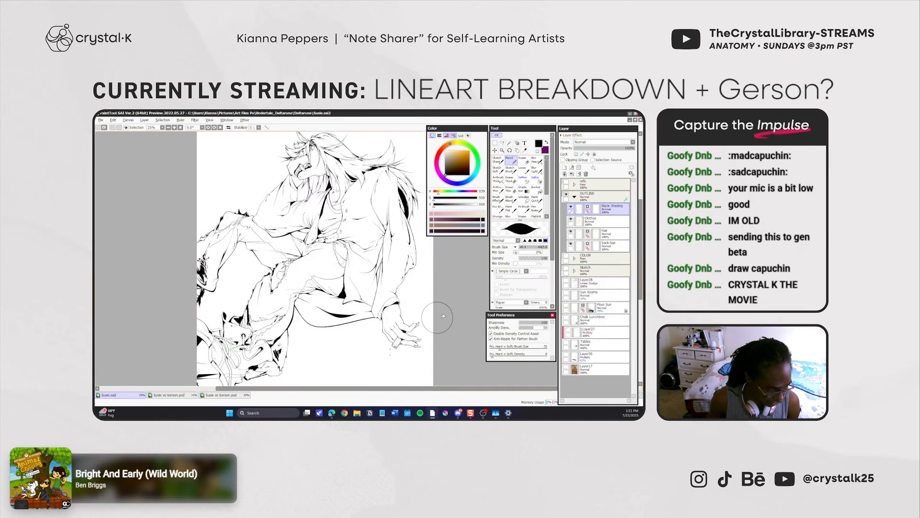
click(601, 233)
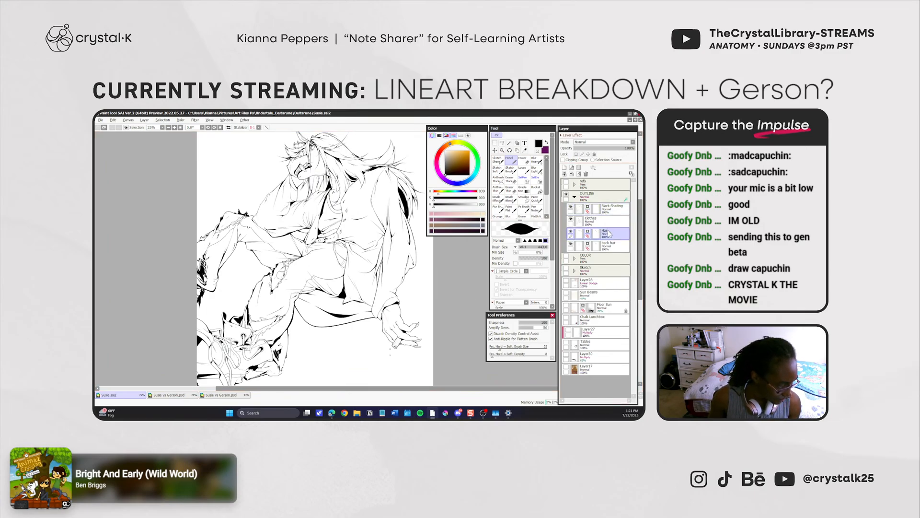
click(571, 207)
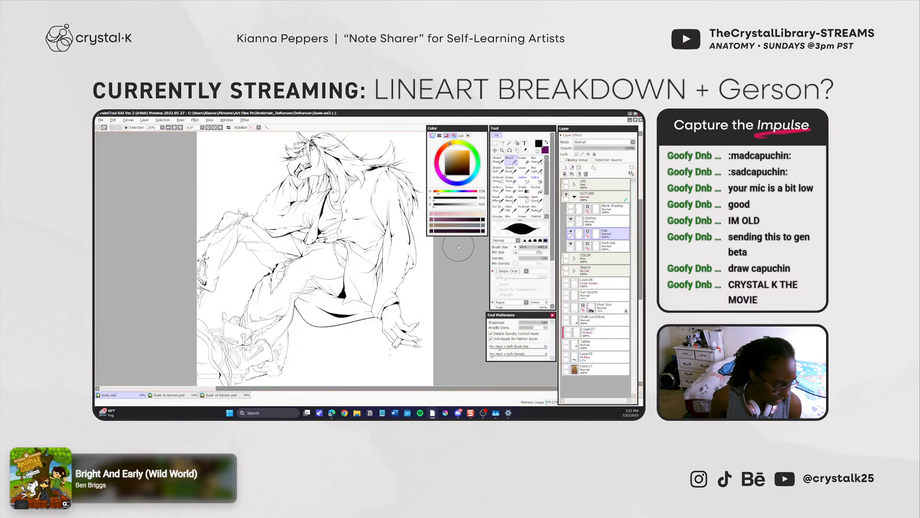
click(571, 207)
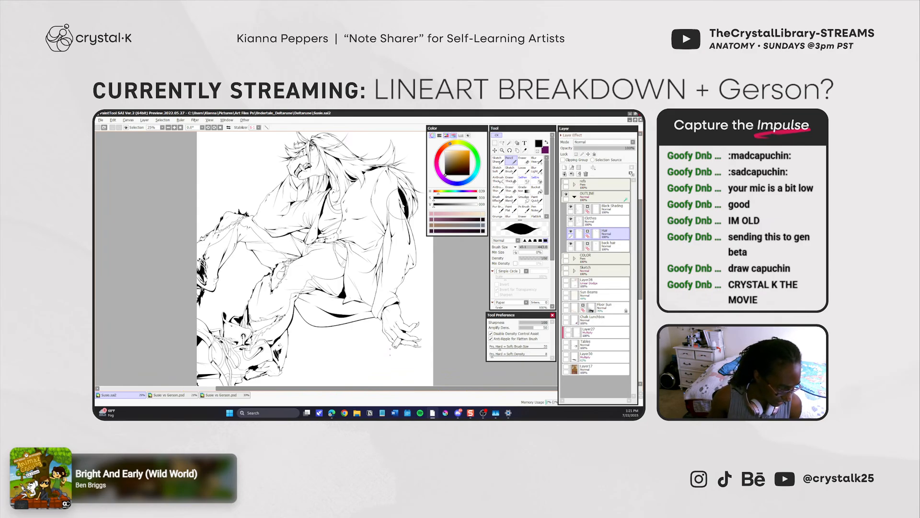
Choose the Sketch Brush and increase its brush size.
click(510, 170)
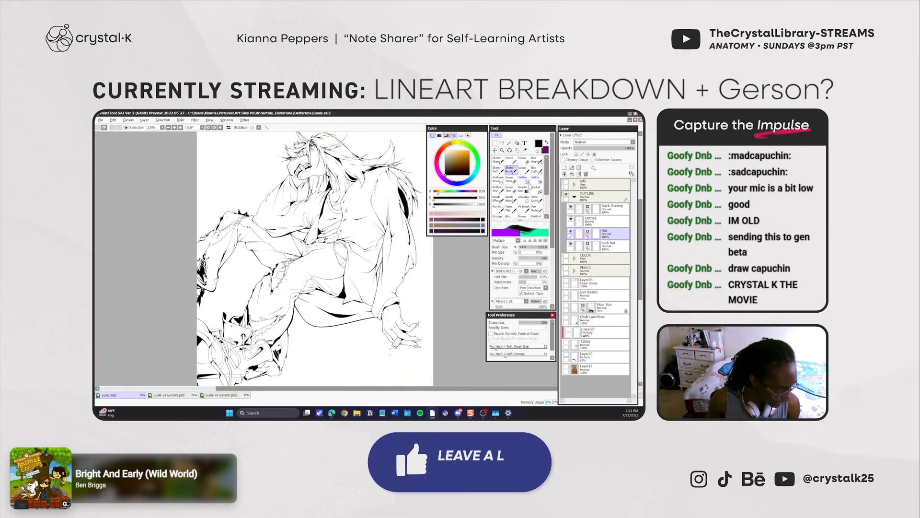
key(])
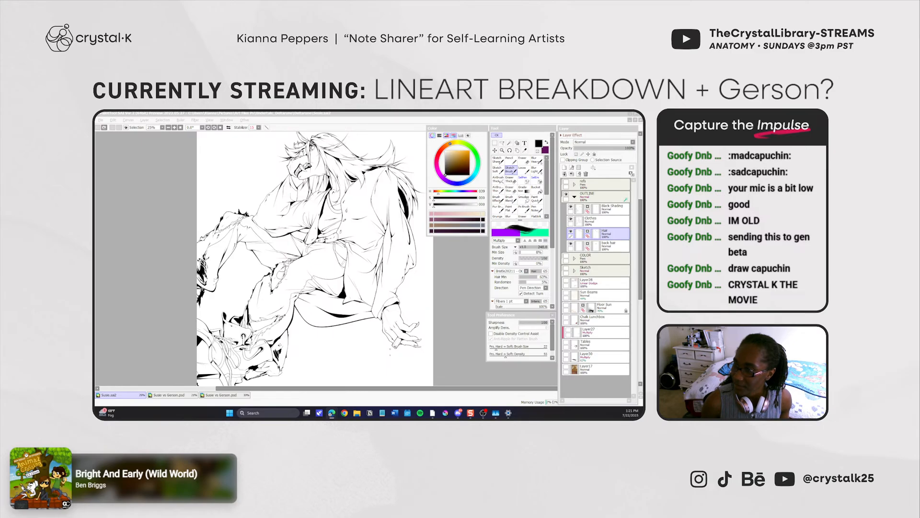
Place the browser window beside the canvas, examine the Pinterest ink reference's linework enlarged, and move the window away.
drag(94, 115, 397, 129)
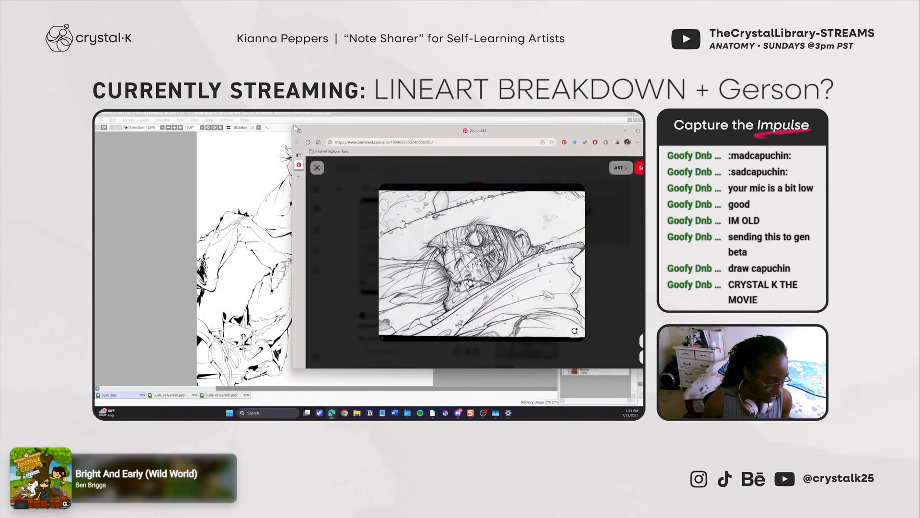
drag(293, 129, 456, 119)
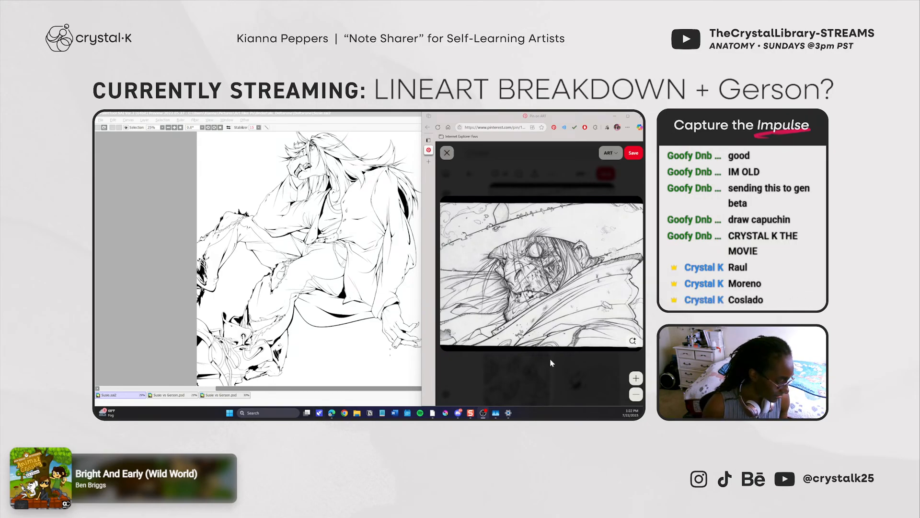
click(636, 378)
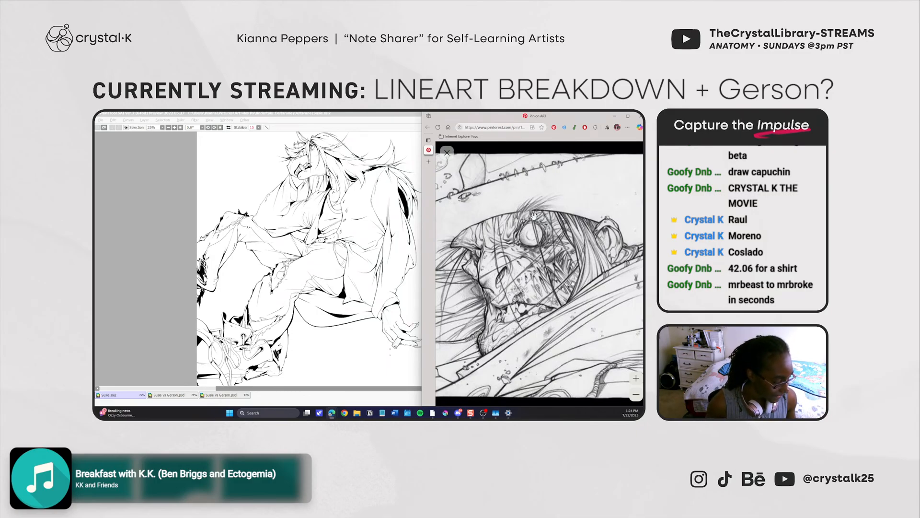
drag(544, 123, 94, 216)
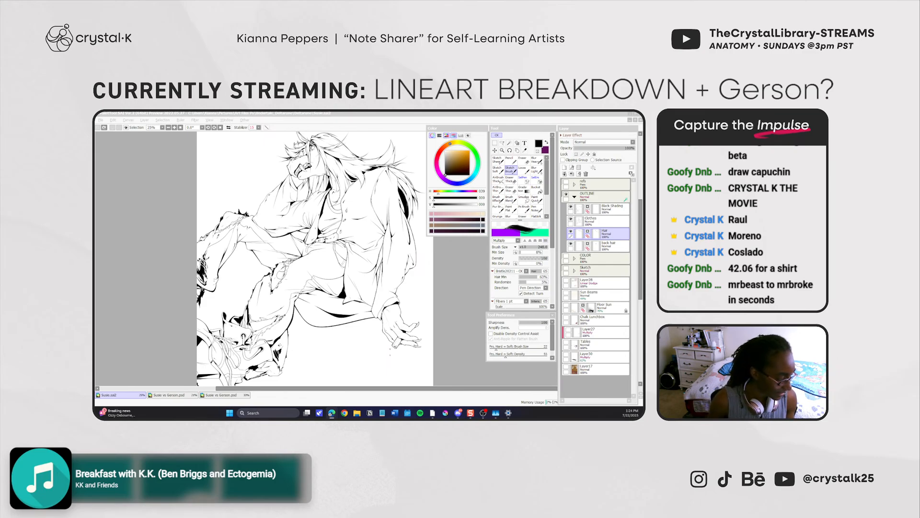
Compare the Susie.sai2 lineart with the Black Shading layer on and off, examining the line weights up close.
click(605, 233)
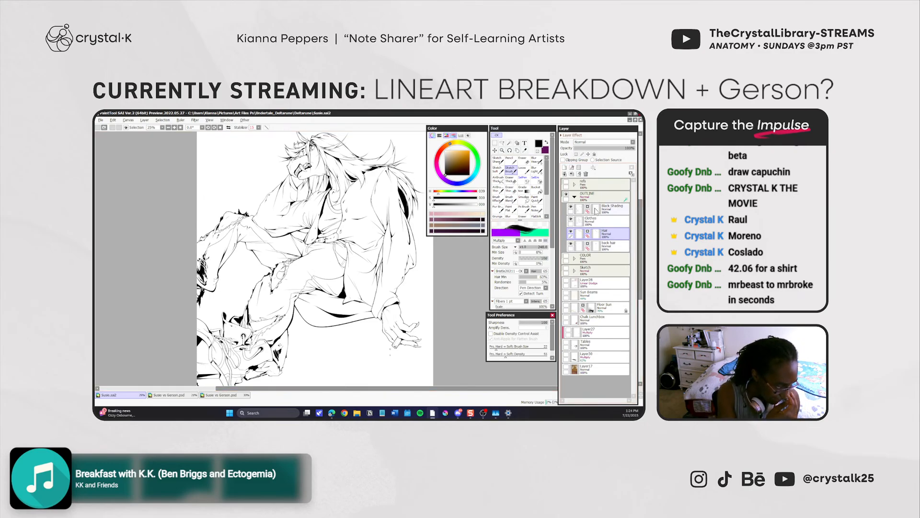
click(578, 209)
click(571, 208)
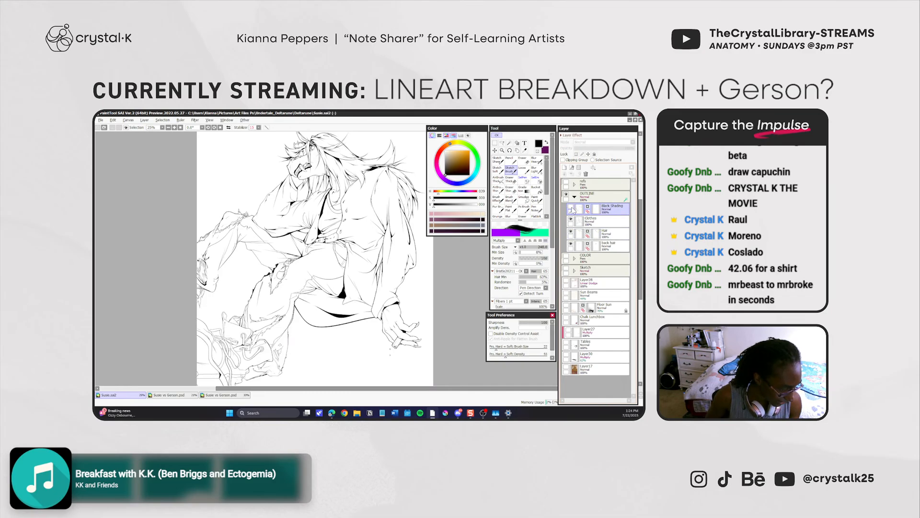
click(570, 208)
click(570, 207)
click(570, 208)
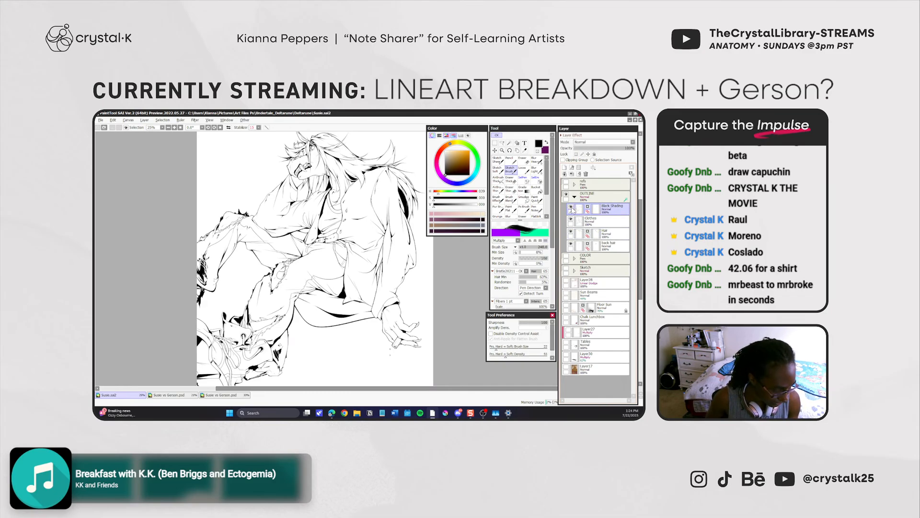
key(ctrl+space)
click(346, 297)
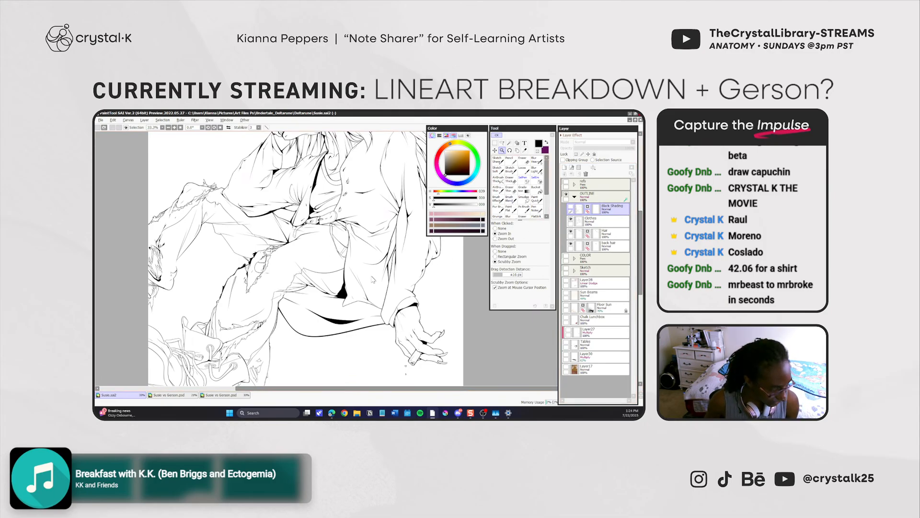
scroll(376, 278, down, 1)
drag(414, 304, 415, 309)
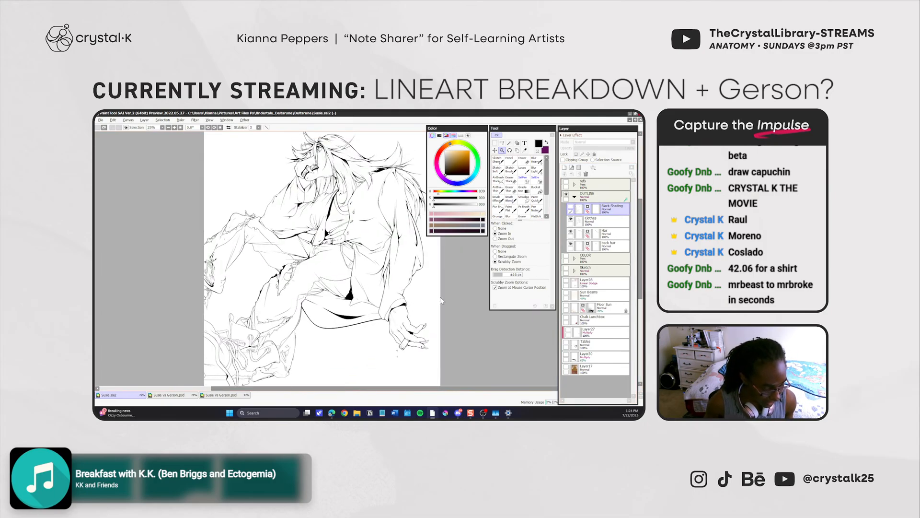
Open The Feisty Five.psd and collapse its SKETCH folder.
click(101, 120)
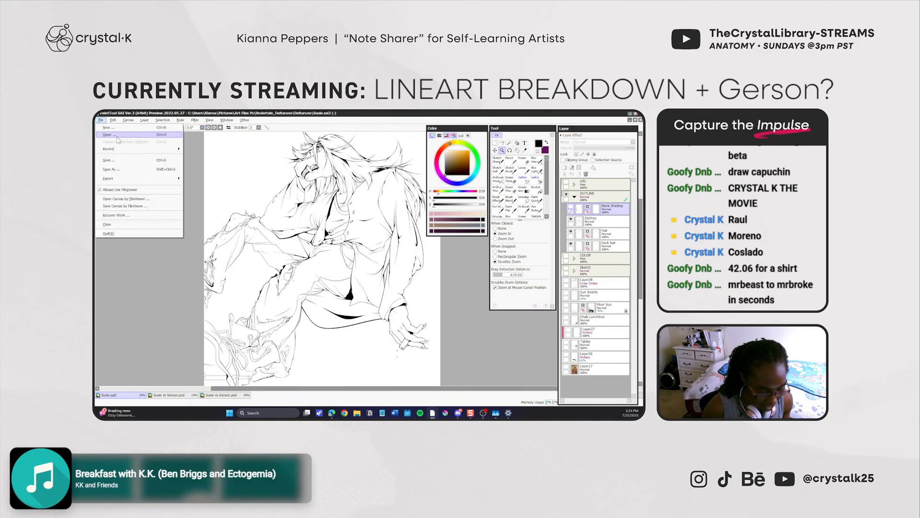
click(116, 137)
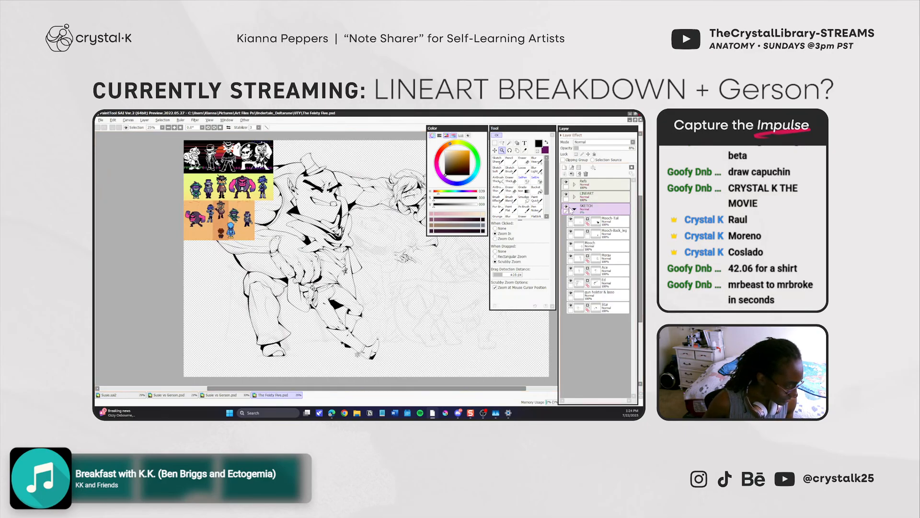
click(576, 210)
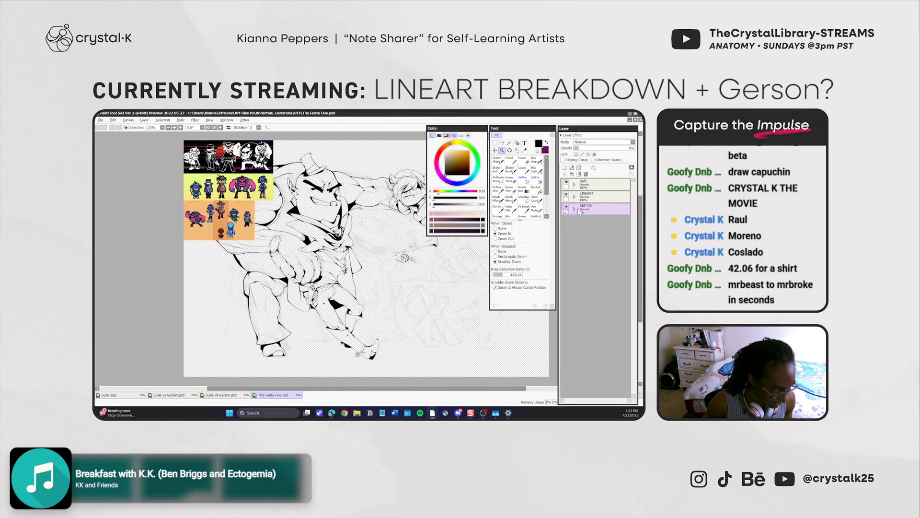
Set the canvas background of The Feisty Five.psd to Transparency(White).
click(127, 120)
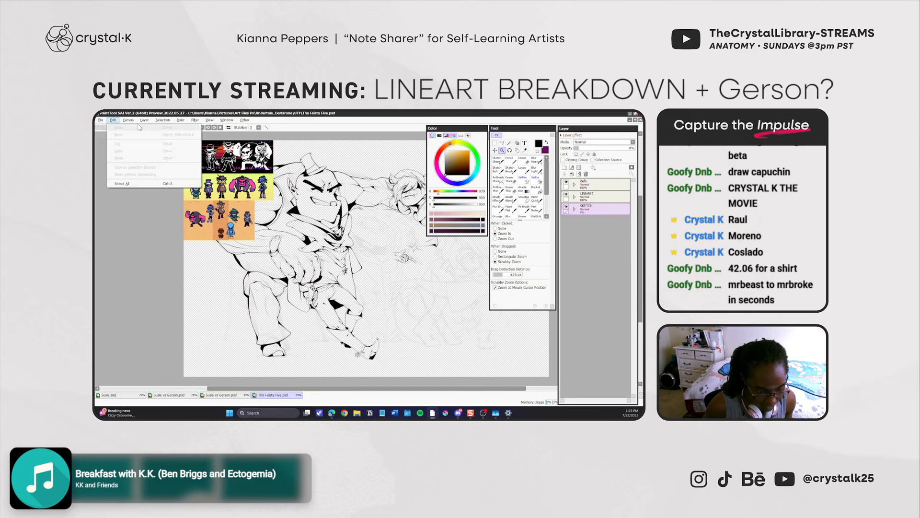
mouse_move(141, 186)
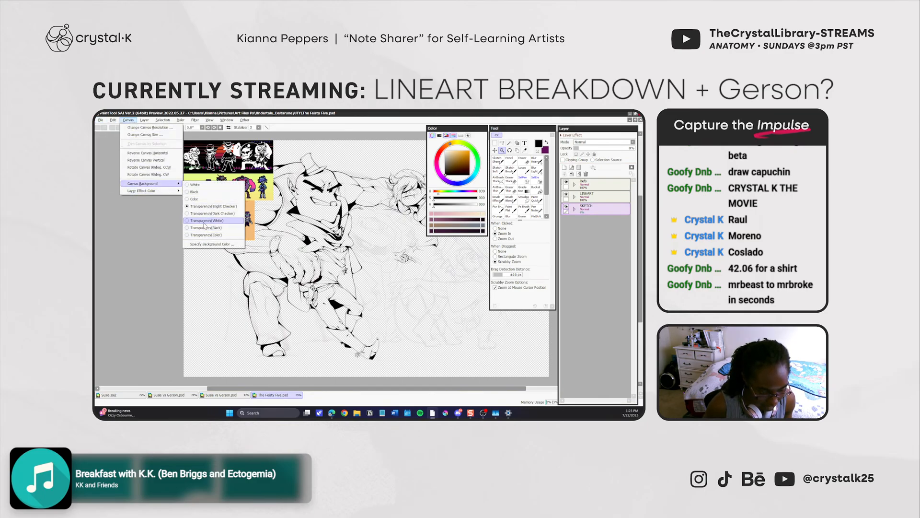
click(207, 221)
Hide the Refs folder and examine the big character's lineart and the smaller character in his grip.
scroll(381, 384, up, 3)
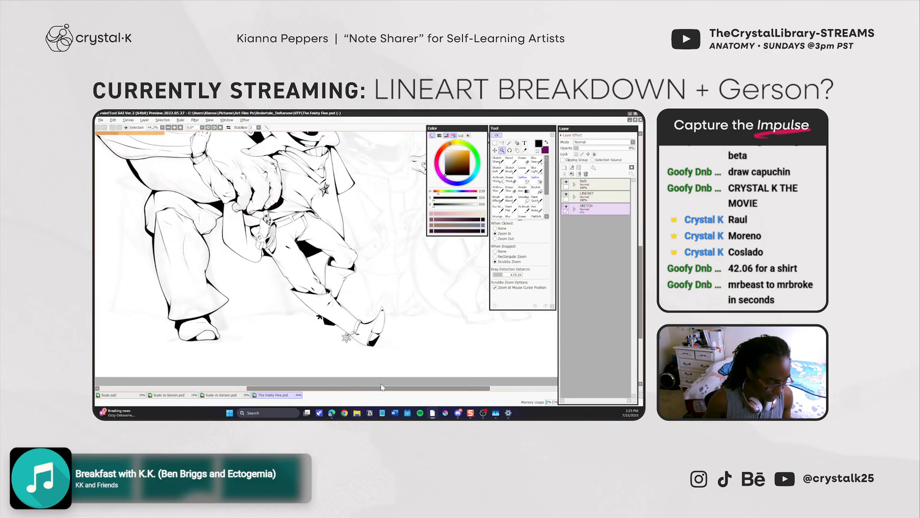
scroll(341, 351, down, 4)
scroll(387, 270, up, 1)
drag(387, 271, 336, 242)
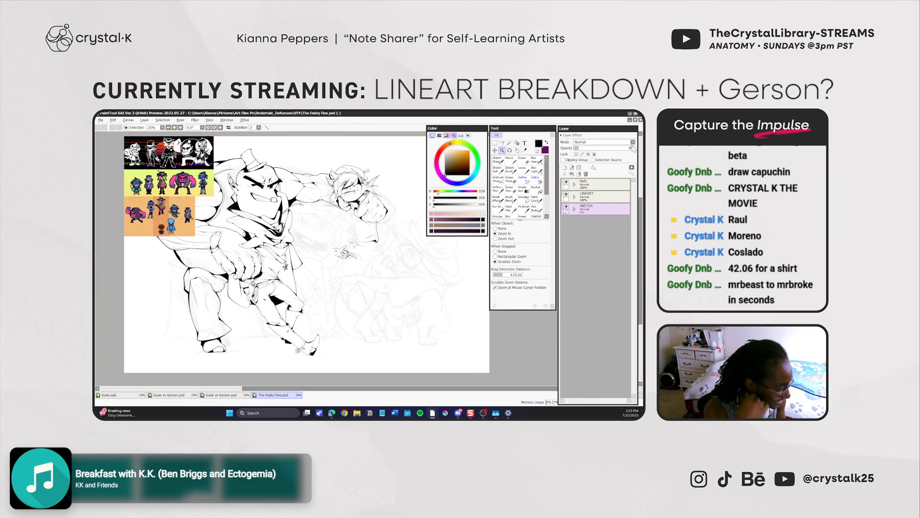
click(565, 182)
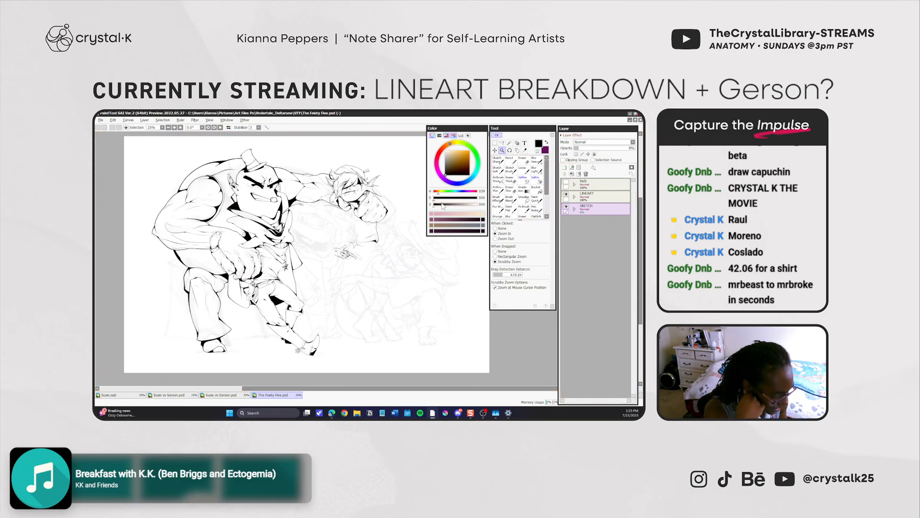
scroll(383, 195, up, 1)
scroll(384, 195, up, 1)
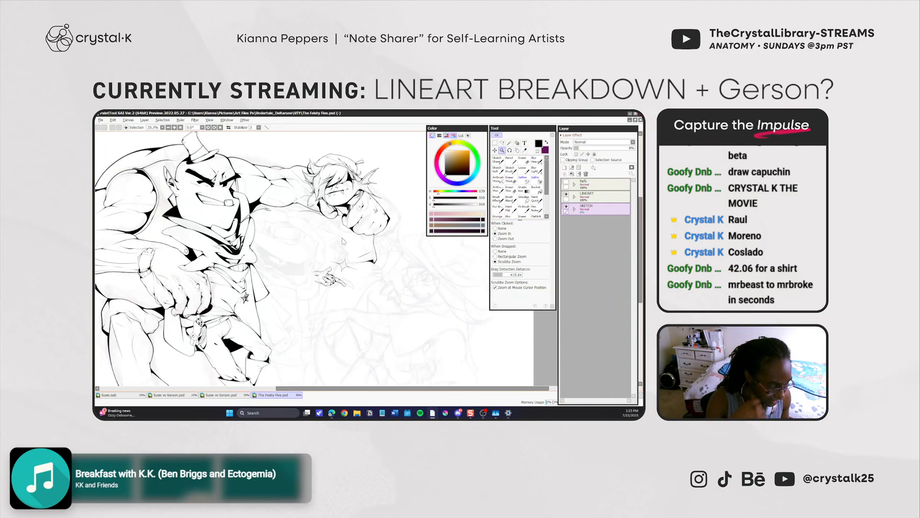
drag(328, 164, 354, 166)
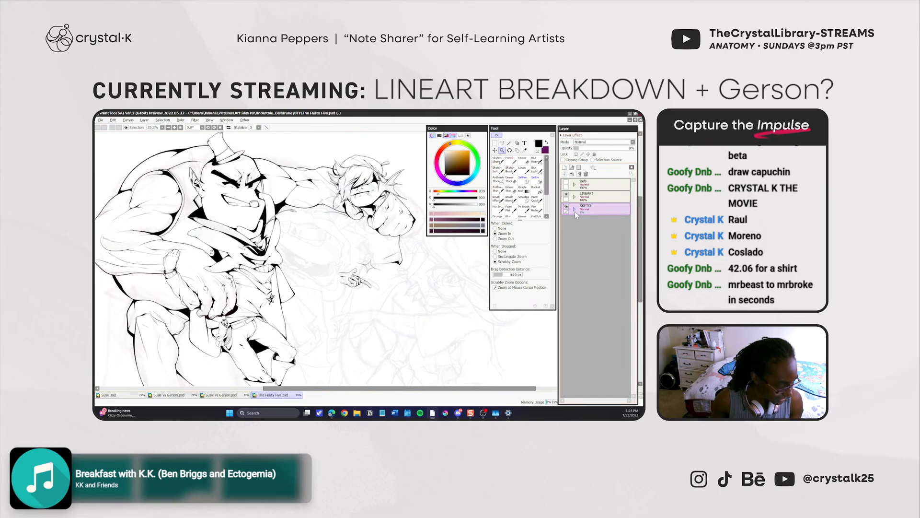
Expand the LINEART folder, select the Ed-Thumb layer, and compare the lineart with the Hard Shading layer hidden and shown.
click(574, 197)
click(577, 245)
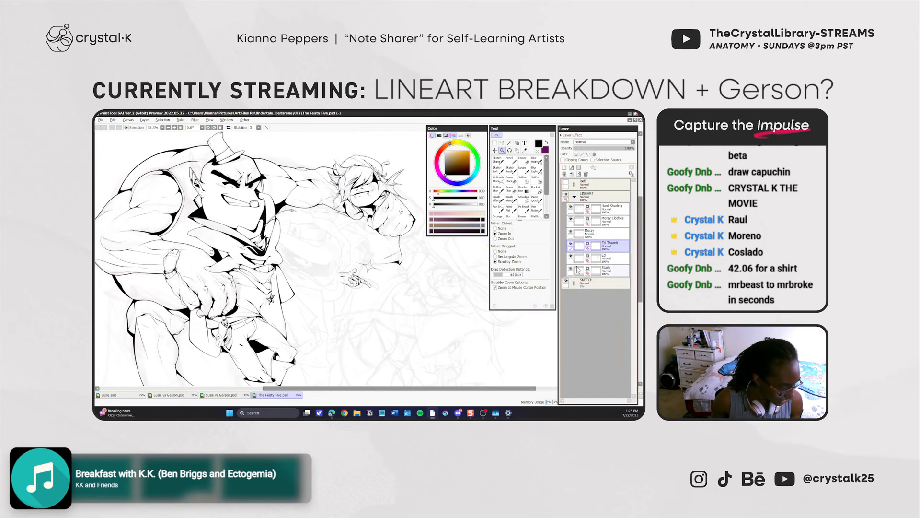
click(571, 207)
click(570, 206)
click(570, 206)
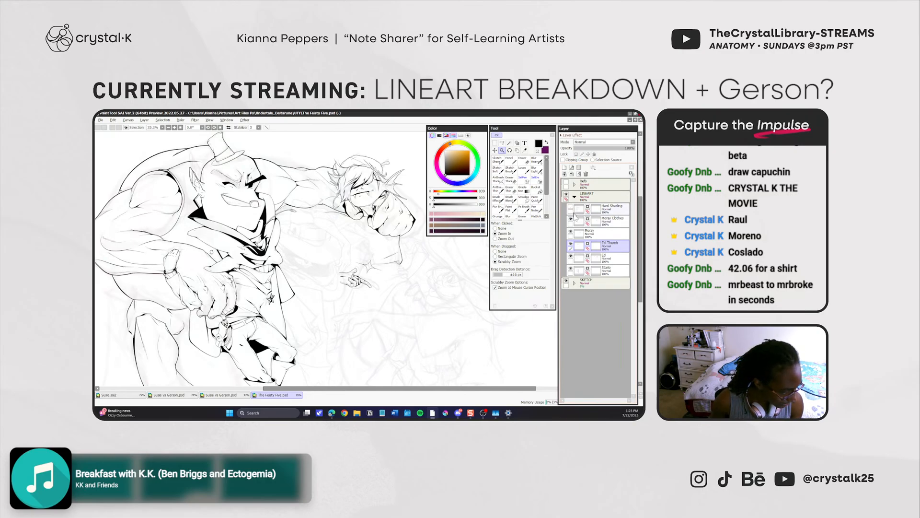
click(571, 206)
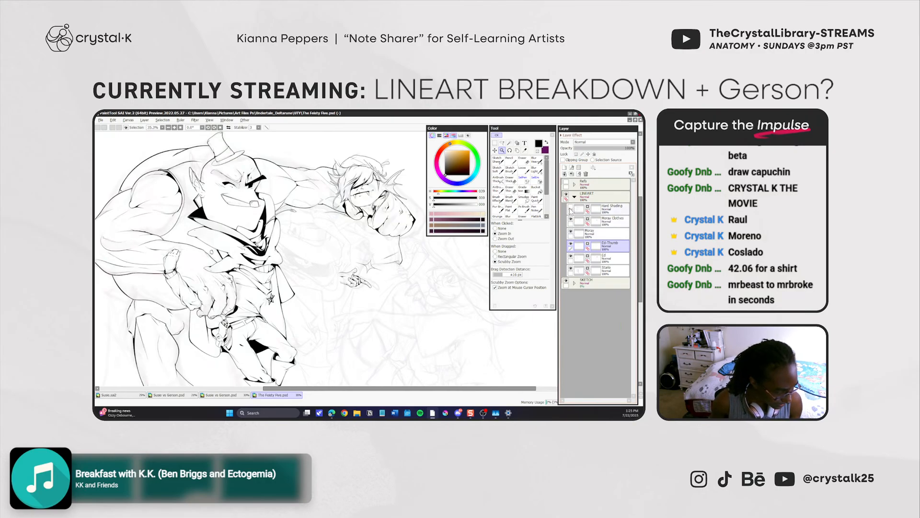
click(570, 207)
click(571, 207)
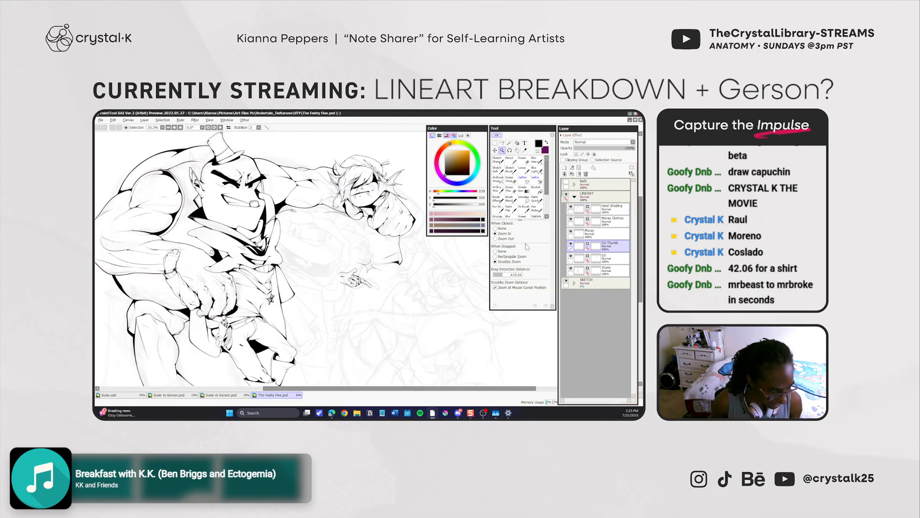
click(571, 207)
click(571, 206)
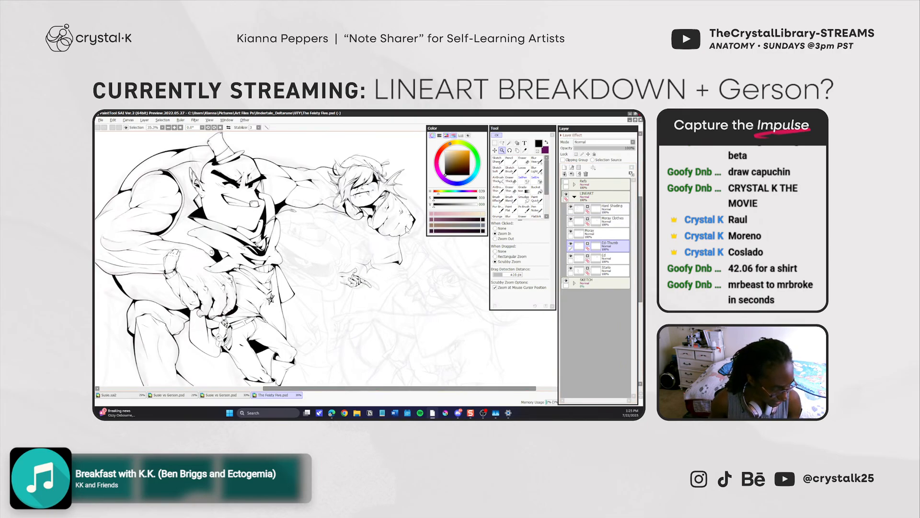
Compare the big character's lineart again with the Hard Shading layer hidden and shown.
click(571, 208)
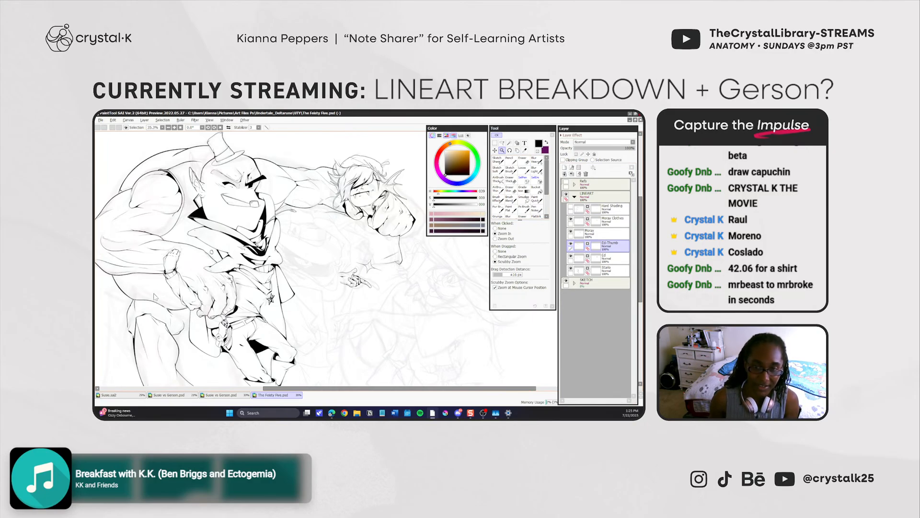
click(571, 206)
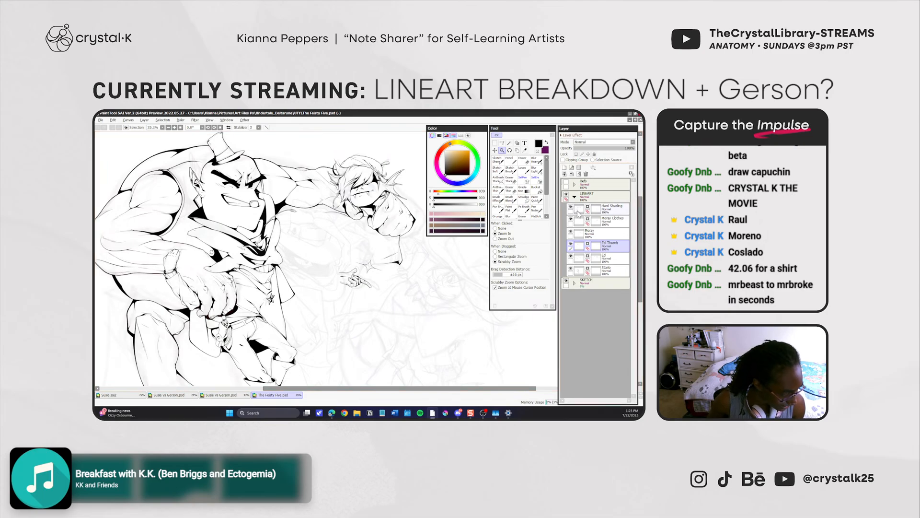
click(570, 207)
click(570, 206)
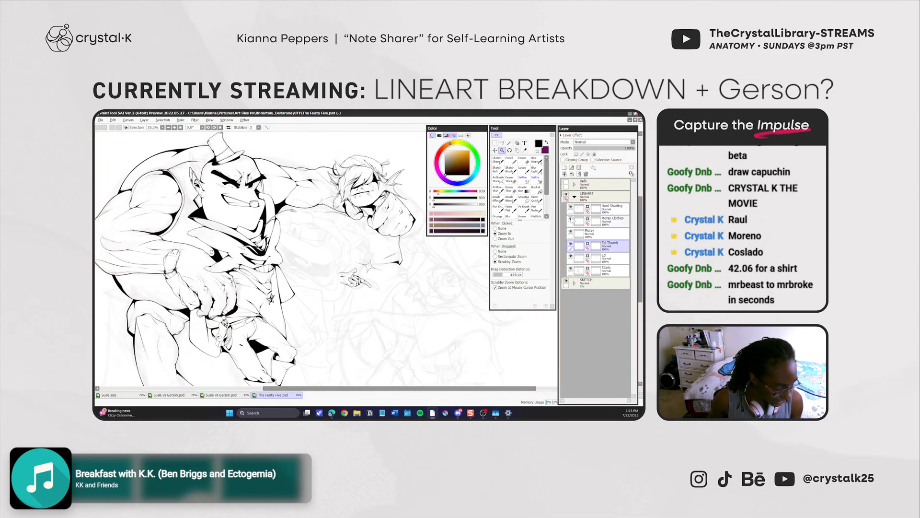
mouse_move(375, 292)
mouse_down()
mouse_move(393, 284)
mouse_move(411, 307)
mouse_up()
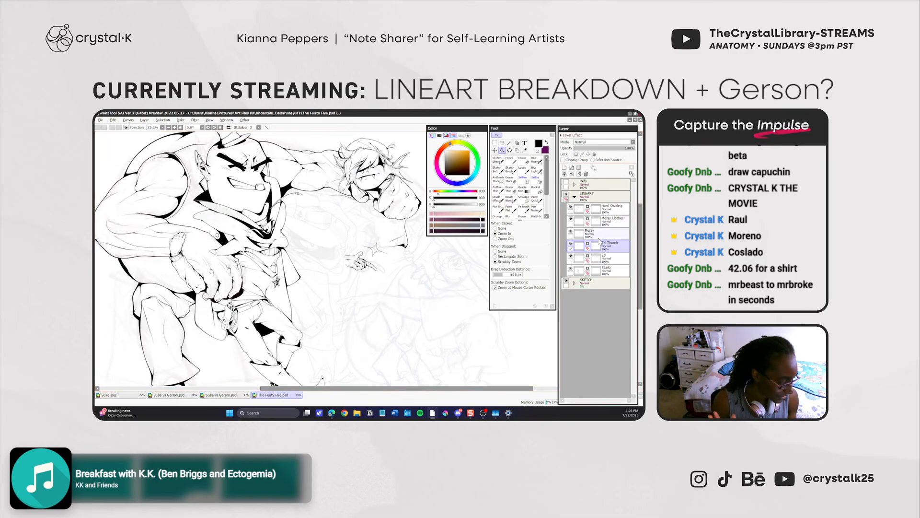
Compare the gripped character with the Moray layer hidden and shown, and examine the big character's hand and waist up close.
click(571, 233)
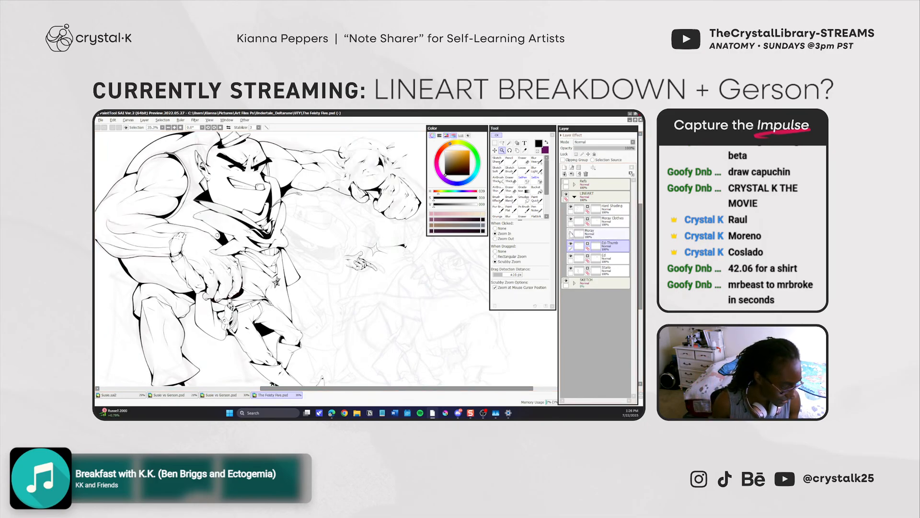
click(570, 233)
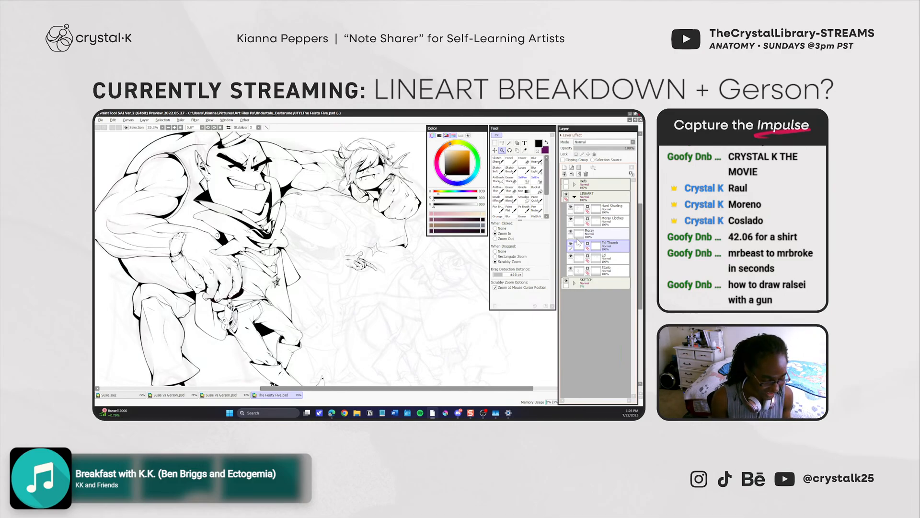
scroll(239, 315, up, 2)
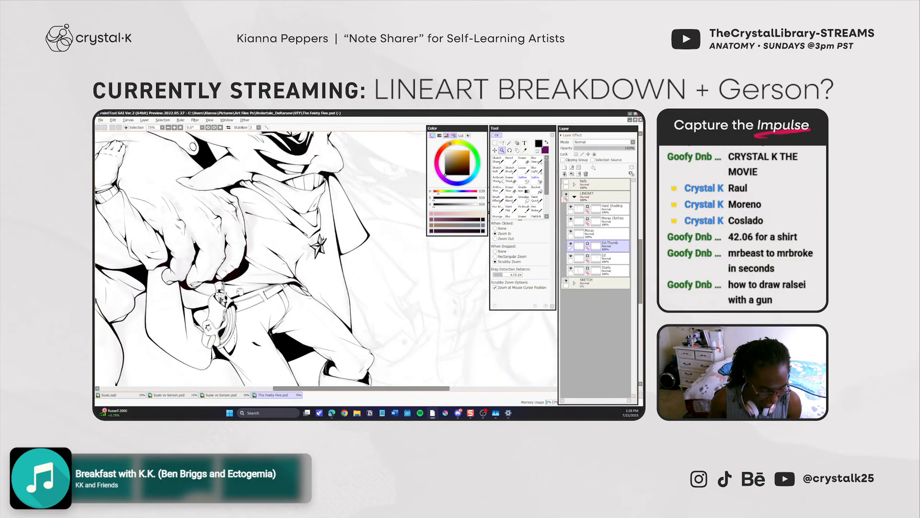
drag(250, 281, 292, 324)
scroll(292, 324, down, 4)
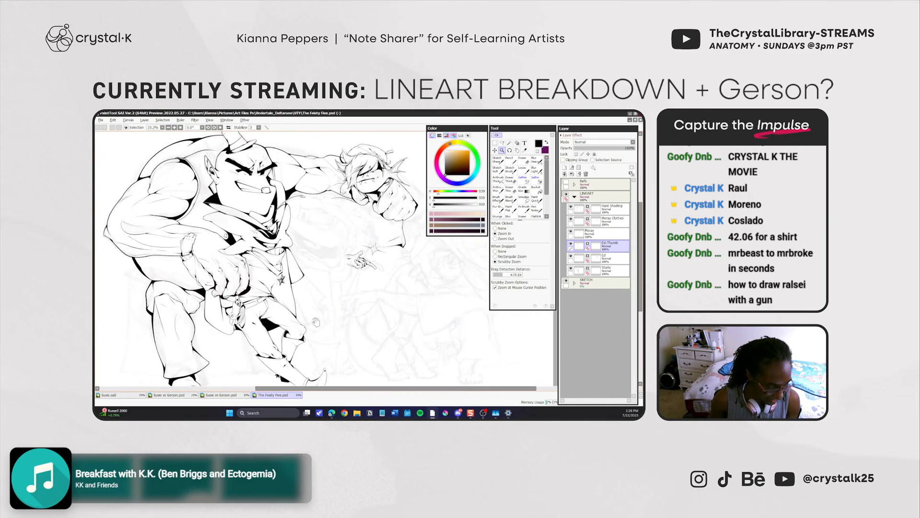
scroll(400, 324, down, 2)
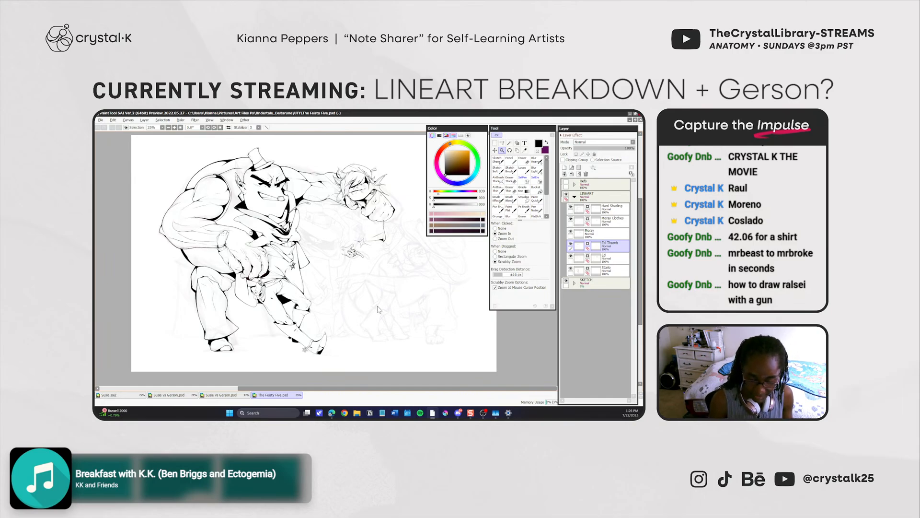
Activate the Magic Wand and set the LINEART folder as the selection source.
click(616, 271)
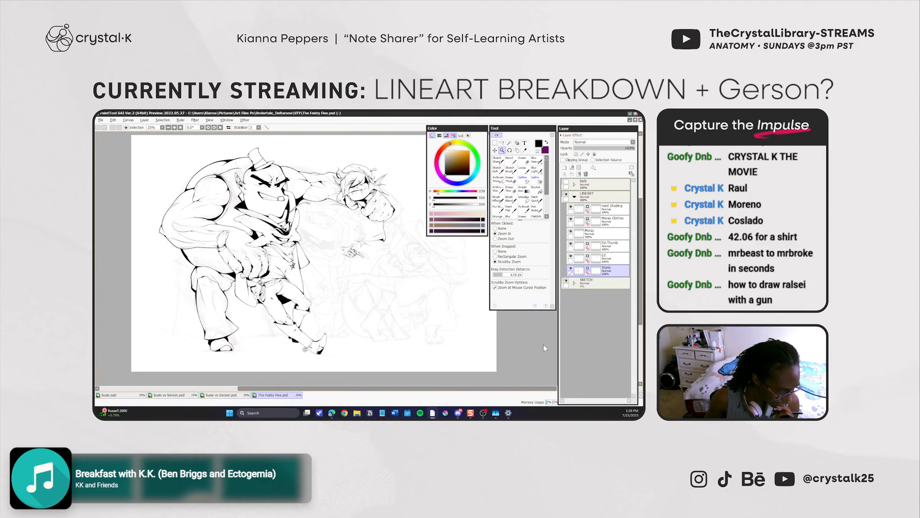
click(595, 197)
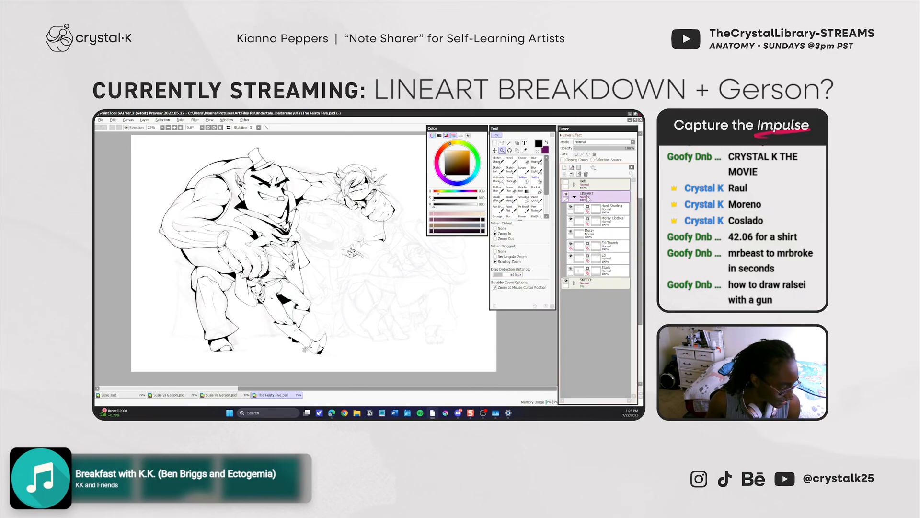
click(580, 212)
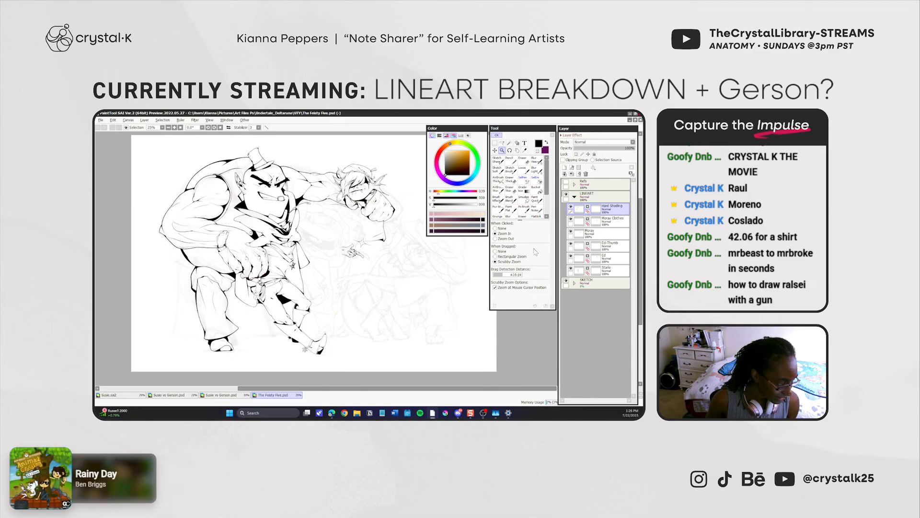
key(w)
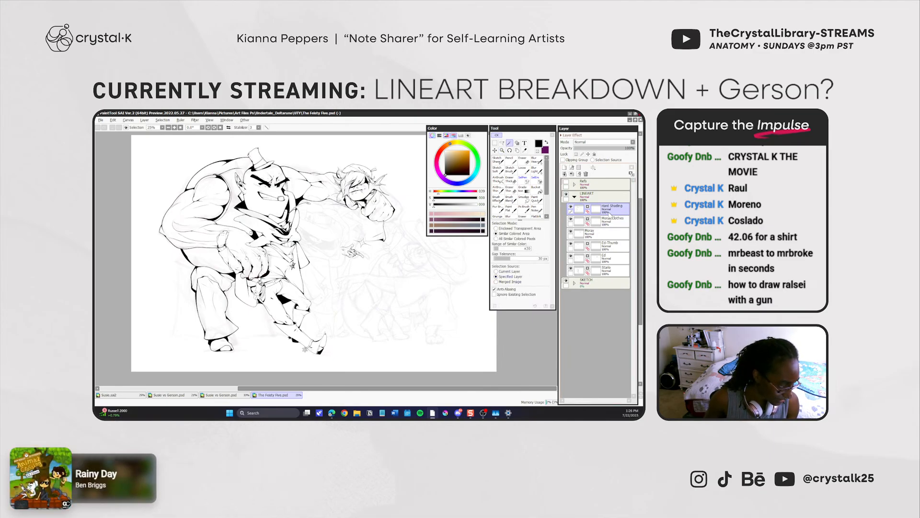
click(594, 196)
click(575, 196)
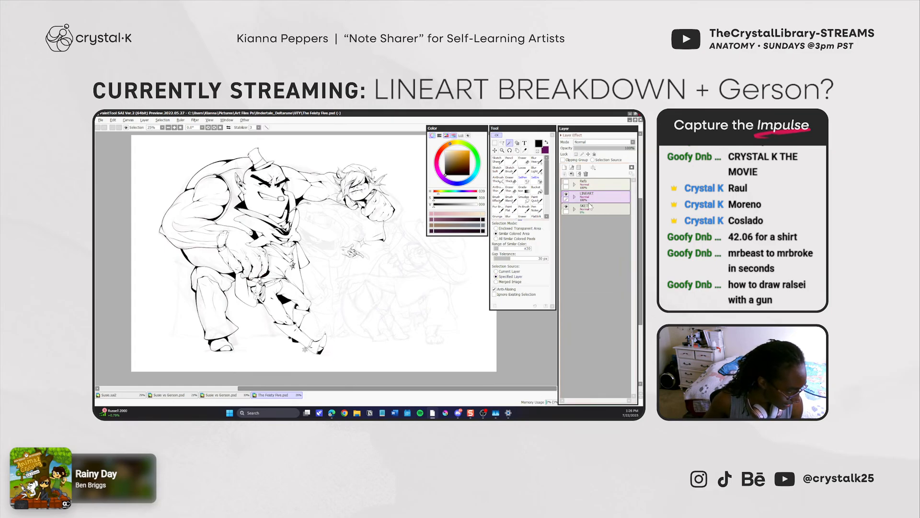
click(604, 162)
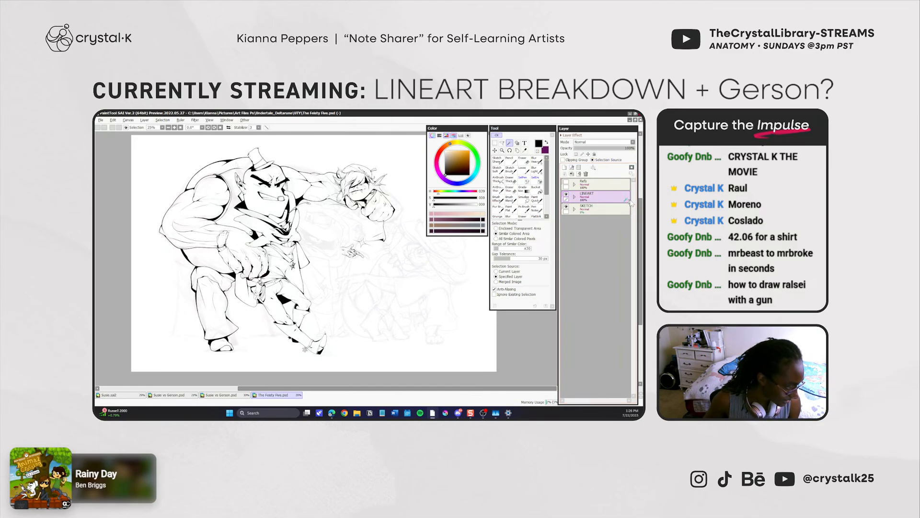
click(575, 196)
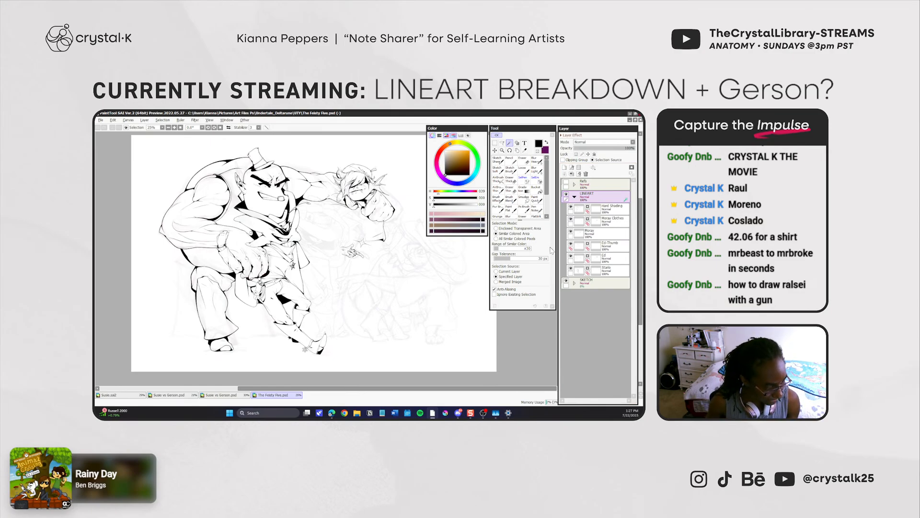
Try Magic Wand selections on the background, the big character's arm and his vest, undoing the first two.
click(348, 274)
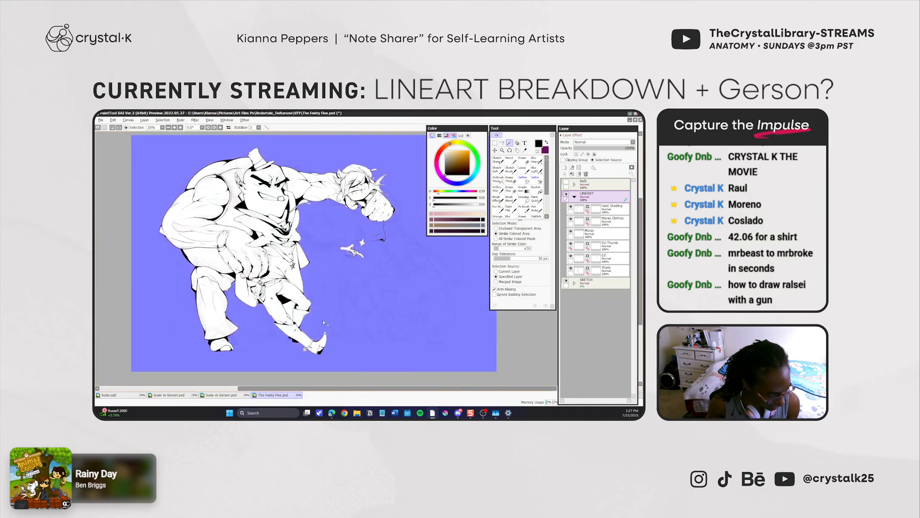
key(ctrl+z)
click(209, 262)
key(ctrl+z)
click(226, 168)
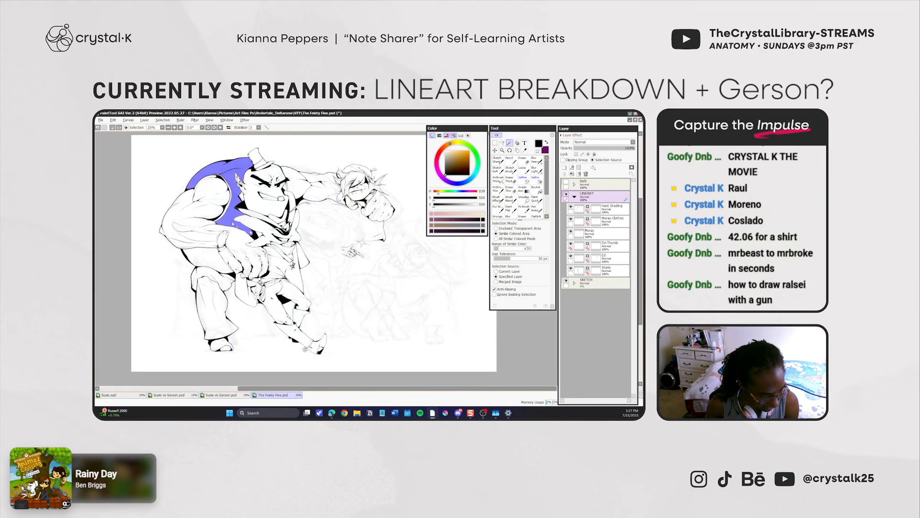
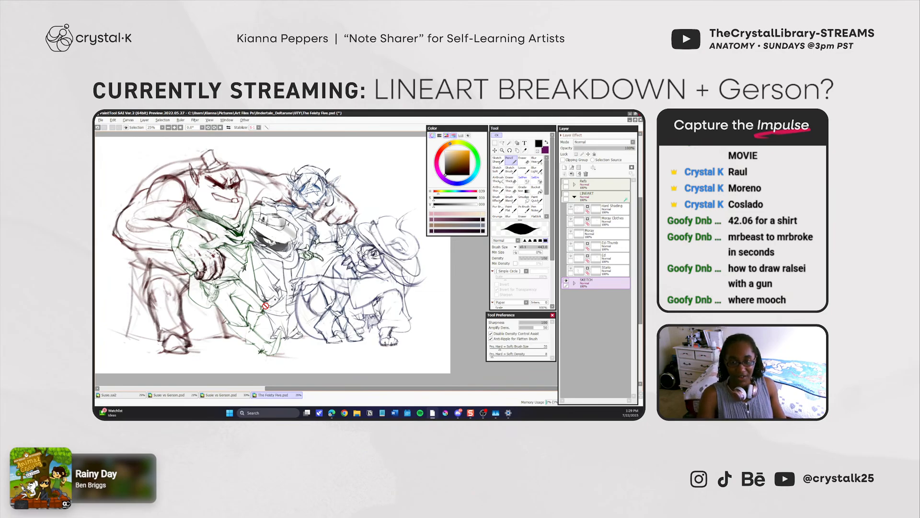
Undo the SKETCH folder's opacity increase, and add a new layer above Hard Shading with the LINEART folder shown.
key(ctrl+z)
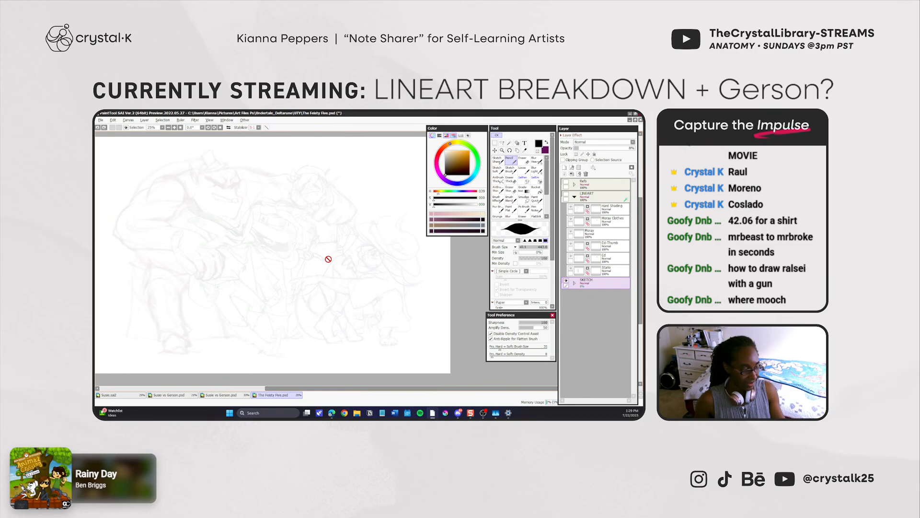
click(599, 211)
click(522, 161)
click(509, 159)
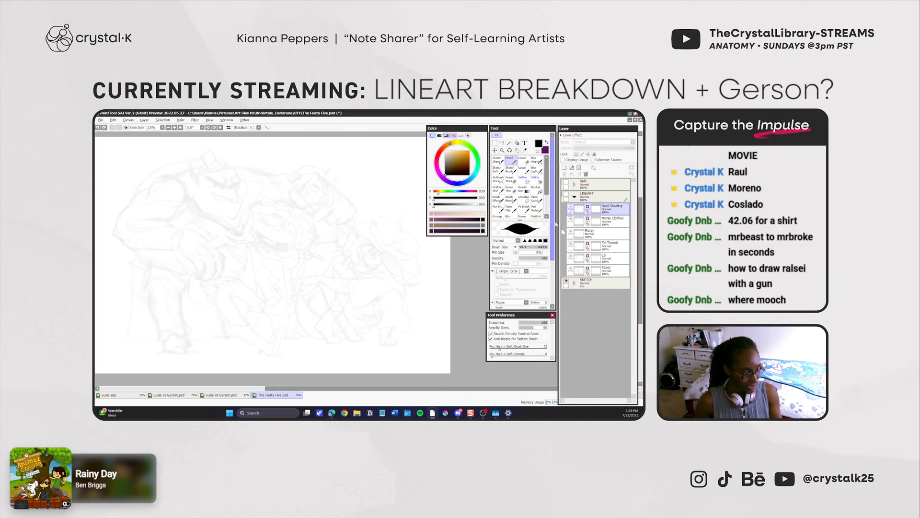
click(564, 167)
click(566, 194)
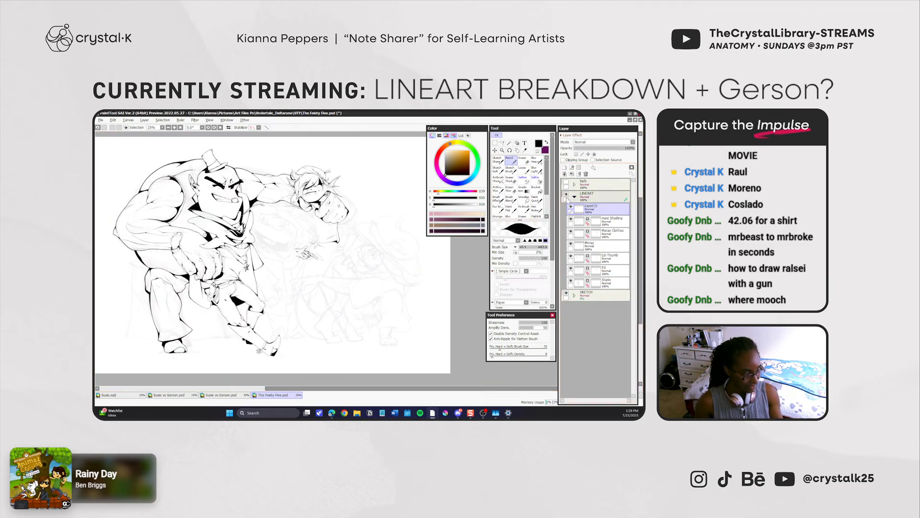
Hide the existing lineart layers and try Pencil strokes over the faint sketch of the right-hand characters, undoing them.
drag(571, 219, 570, 282)
drag(311, 284, 395, 248)
drag(329, 303, 402, 280)
key(ctrl+z)
key(ctrl+z)
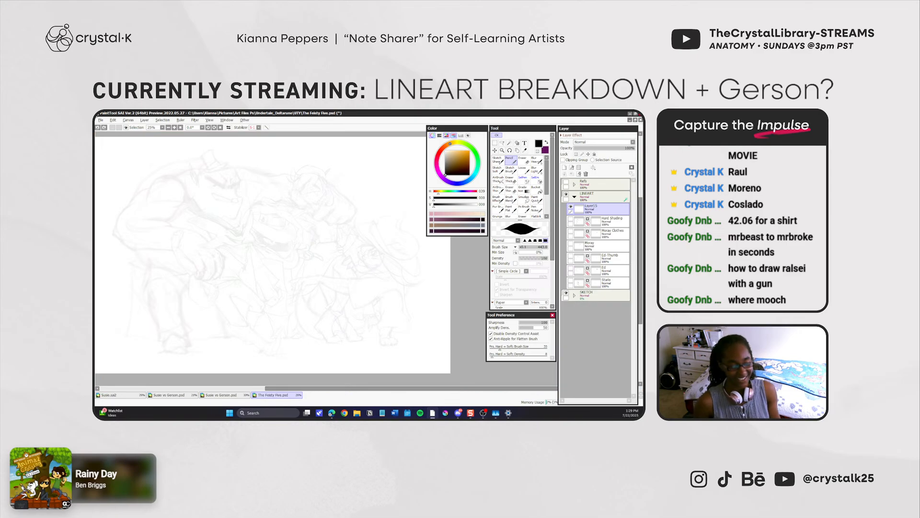
Undo the addition of the new layer and show all the layers in the LINEART folder again.
click(571, 219)
key(ctrl+z)
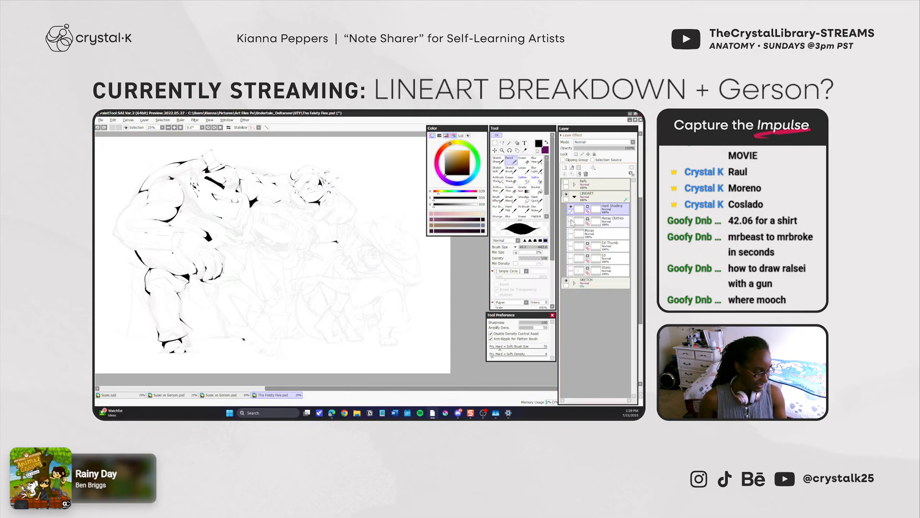
drag(572, 220, 571, 270)
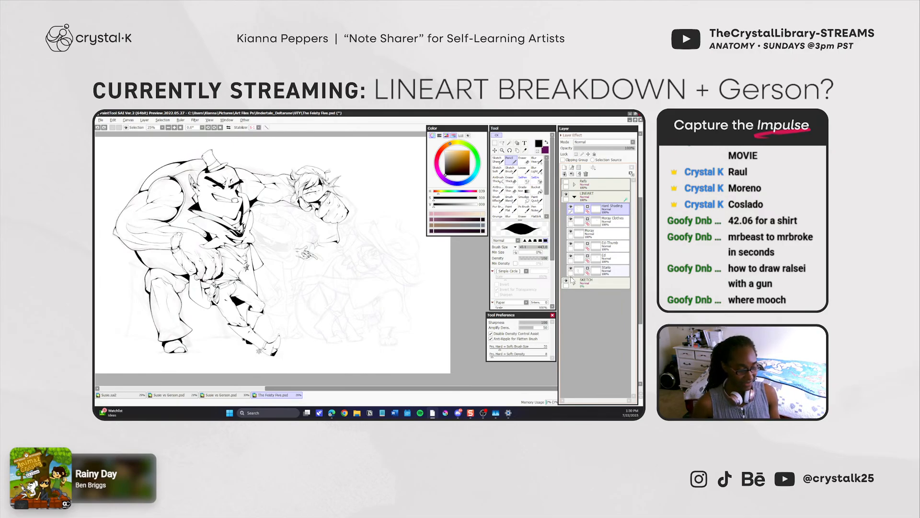
Switch to Susie vs Gerson.psd, examine the armored legs in the sketch, and view the whole drawing flipped horizontally.
click(168, 396)
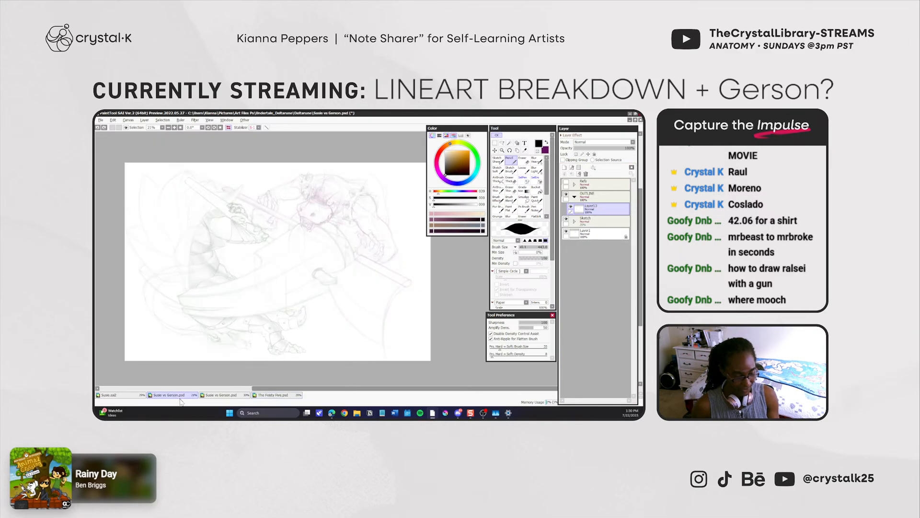
key(ctrl+space)
click(233, 341)
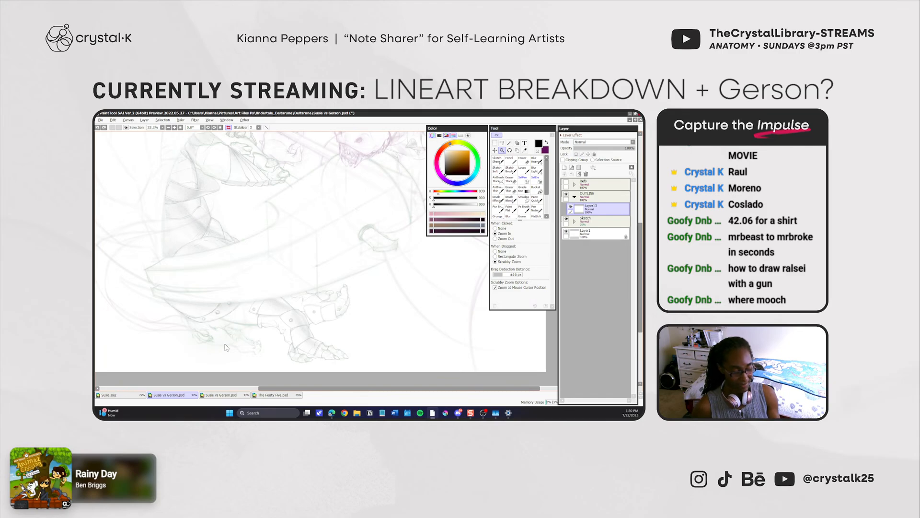
click(283, 342)
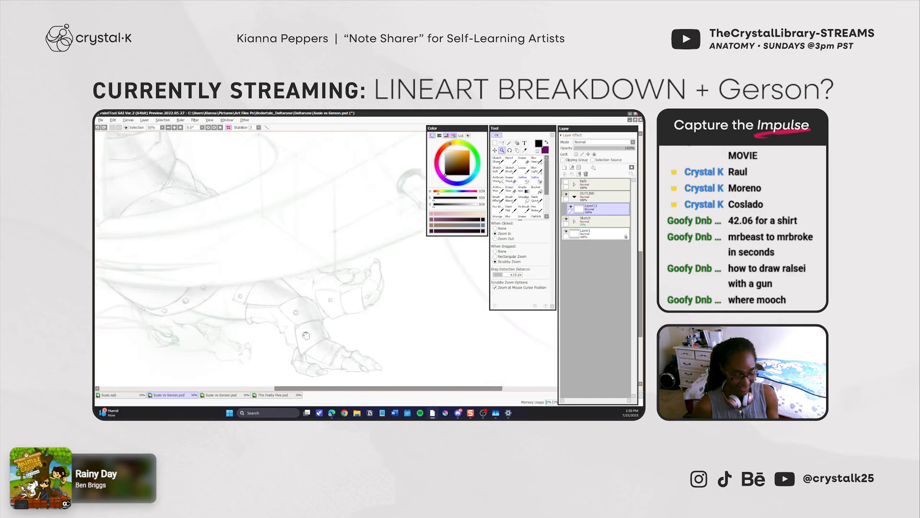
drag(306, 336, 367, 315)
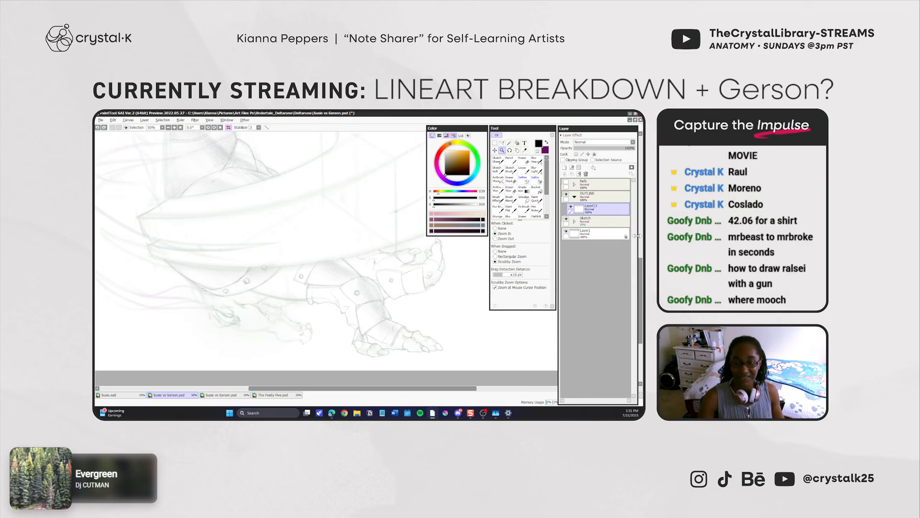
click(181, 128)
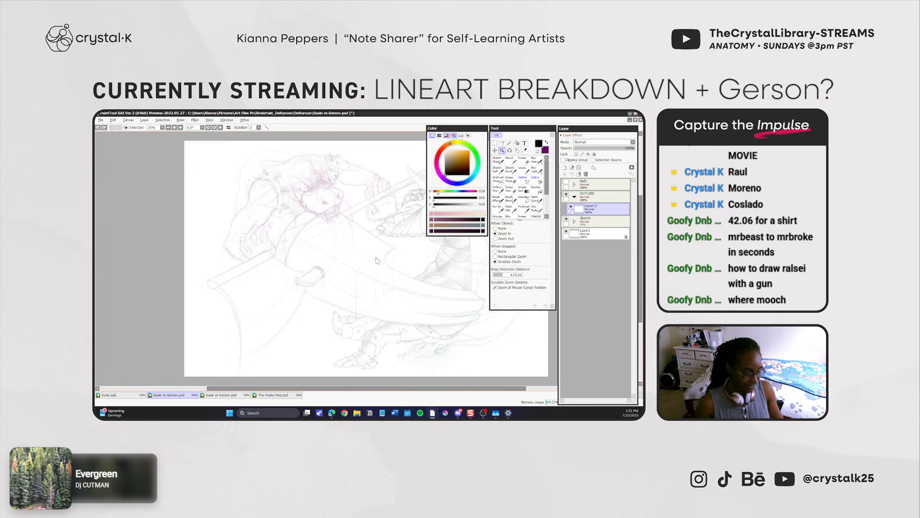
Raise the Sketch folder's opacity to examine the full sketch, and lower it back to a faint underlay.
click(599, 222)
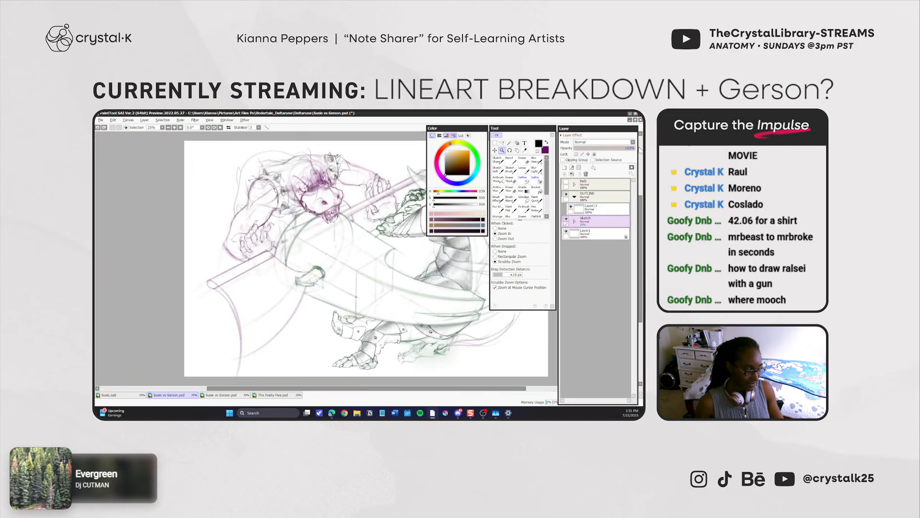
drag(597, 148, 632, 148)
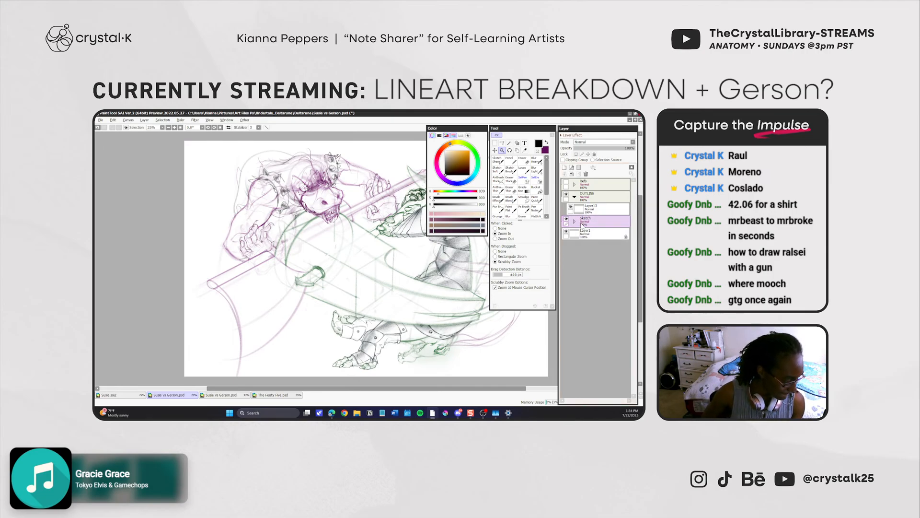
drag(618, 148, 587, 153)
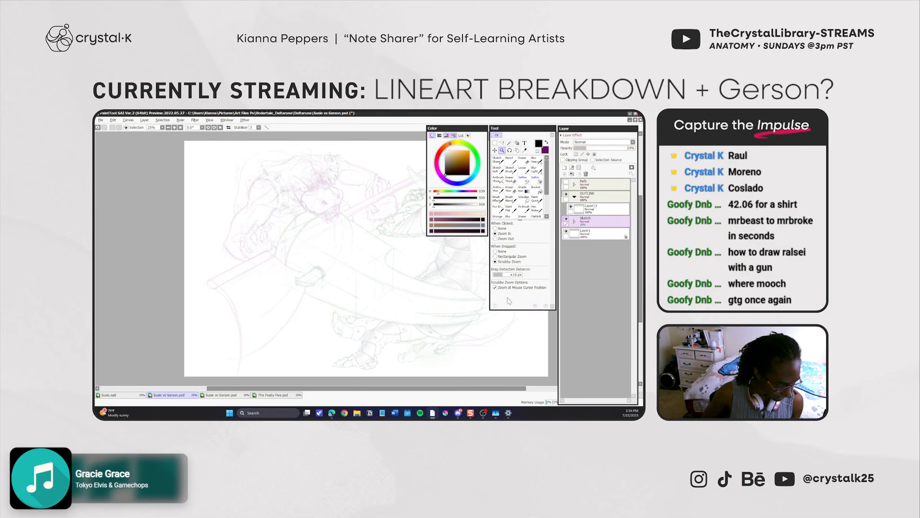
click(472, 413)
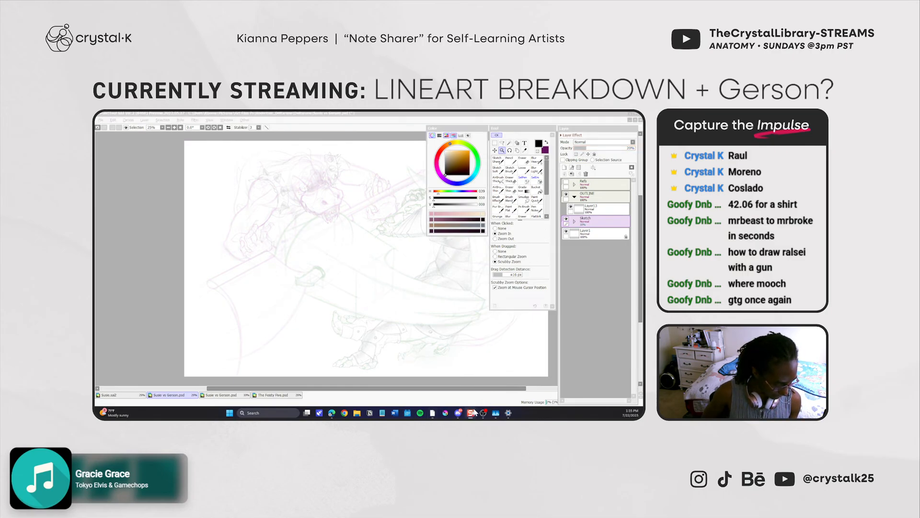
mouse_move(472, 415)
click(475, 385)
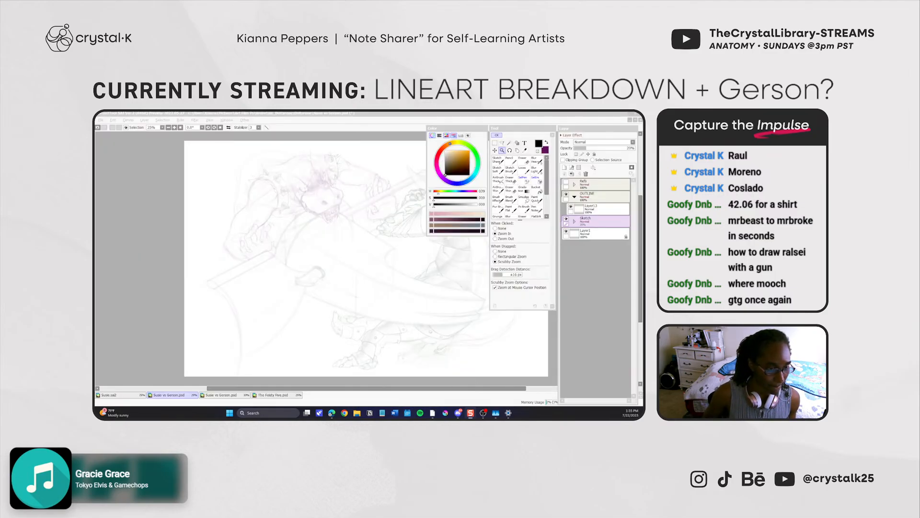
click(419, 114)
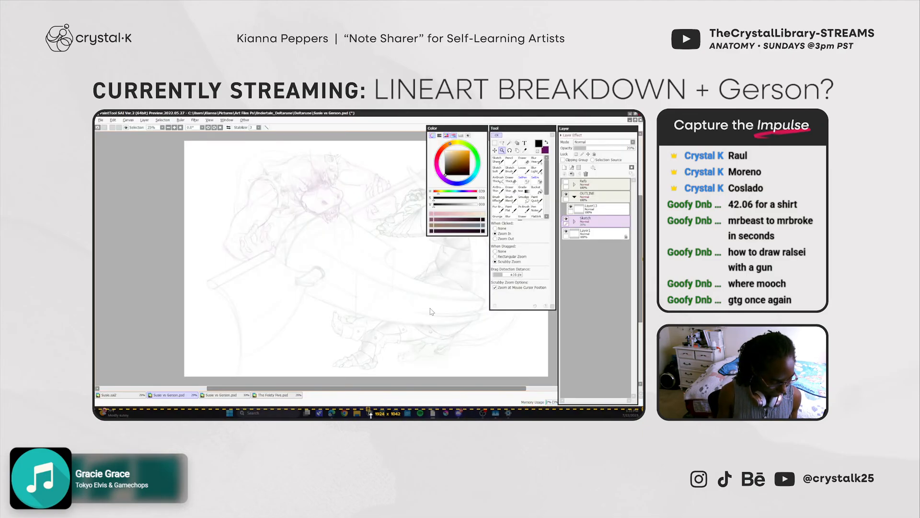
click(388, 375)
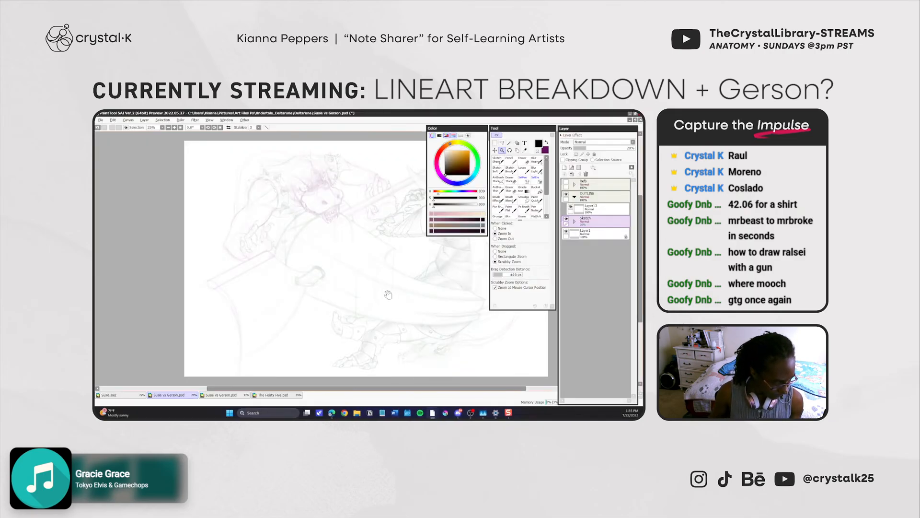
drag(388, 294, 355, 291)
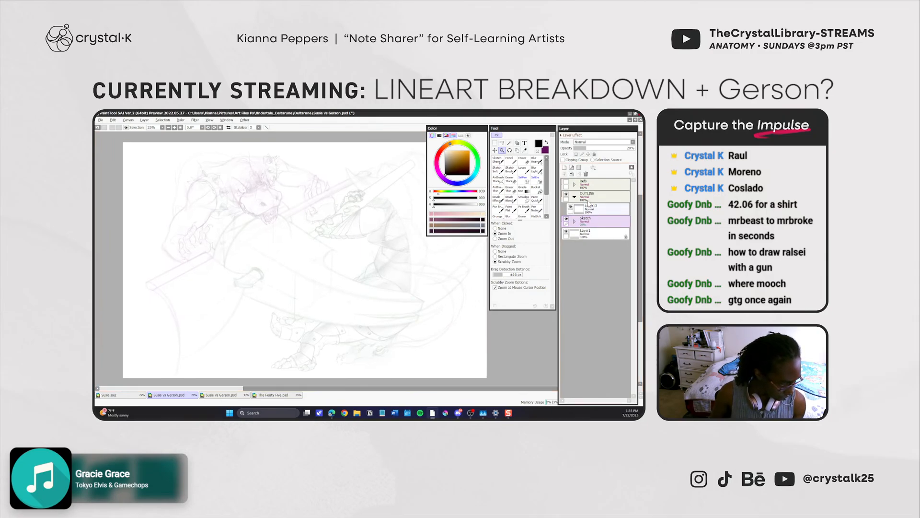
Make the empty layer in the OUTLINE folder active and rotate the canvas view until the sketch is nearly upside down.
click(588, 209)
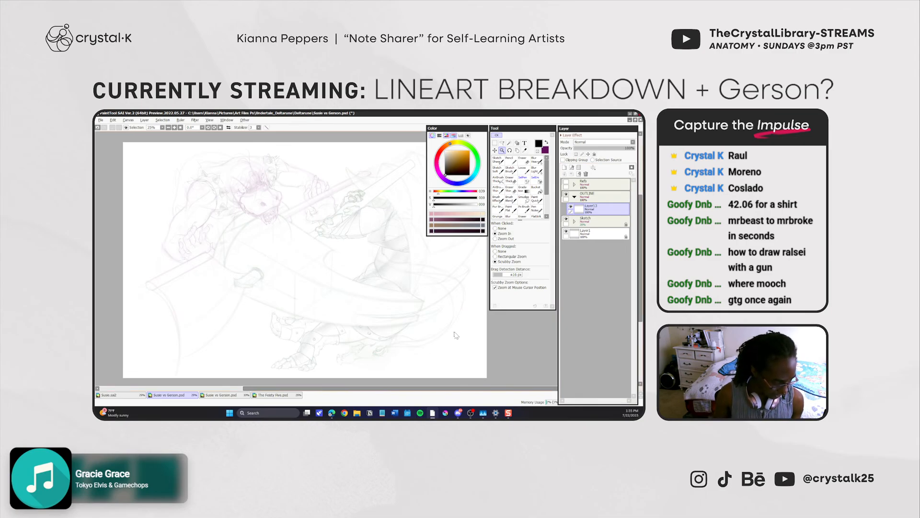
click(503, 332)
key(r)
drag(415, 354, 306, 267)
drag(284, 231, 289, 219)
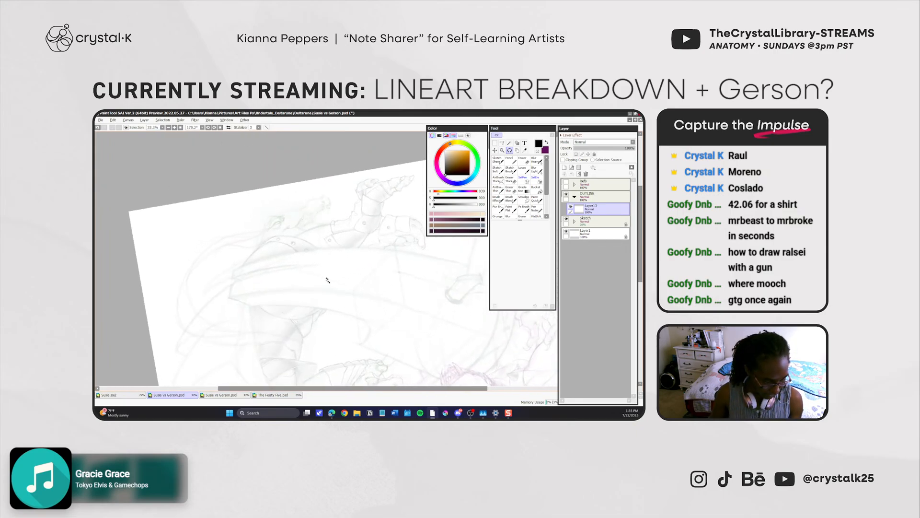
drag(391, 299, 402, 294)
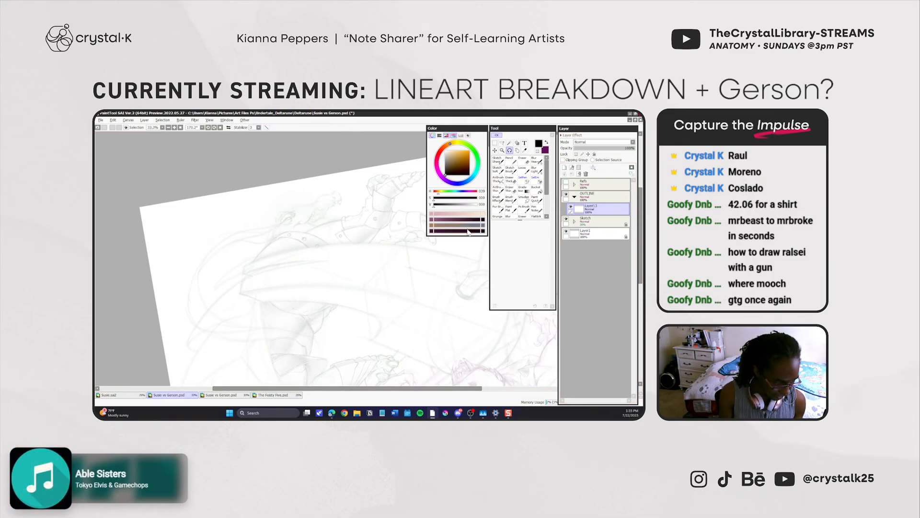
drag(382, 284, 376, 286)
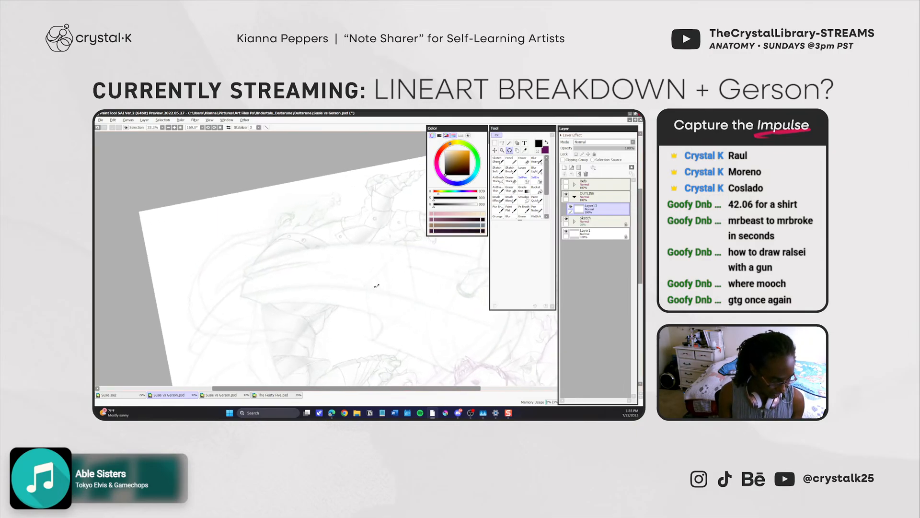
click(571, 206)
click(571, 207)
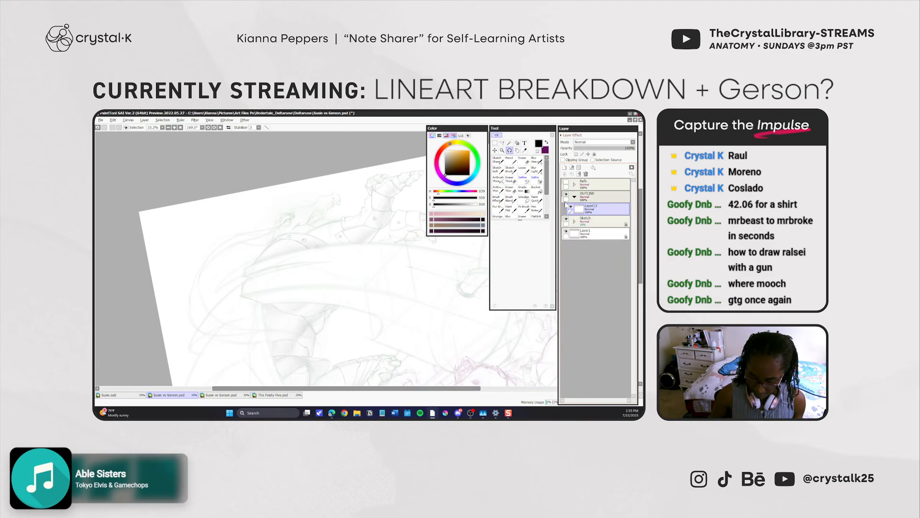
Compare the sketch and Pencil brush settings and zoom in to 75% on the sketched limbs and studded armor.
click(499, 160)
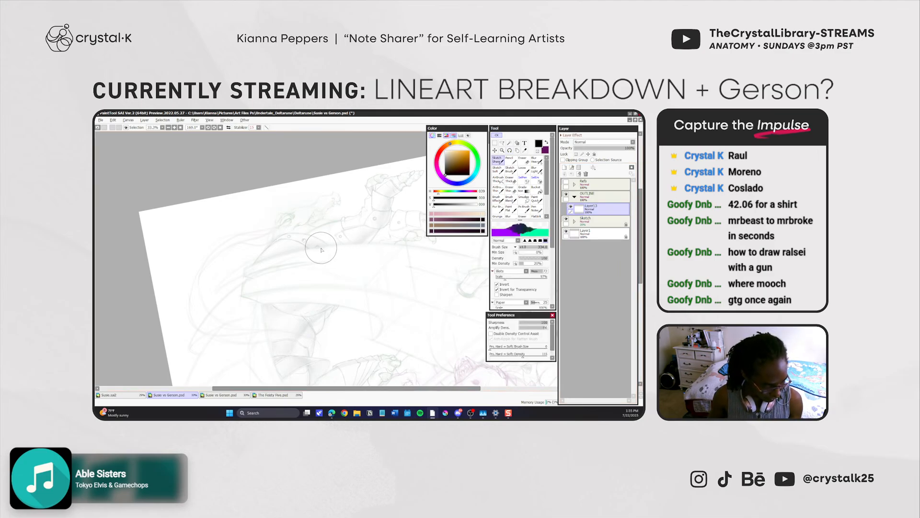
click(509, 160)
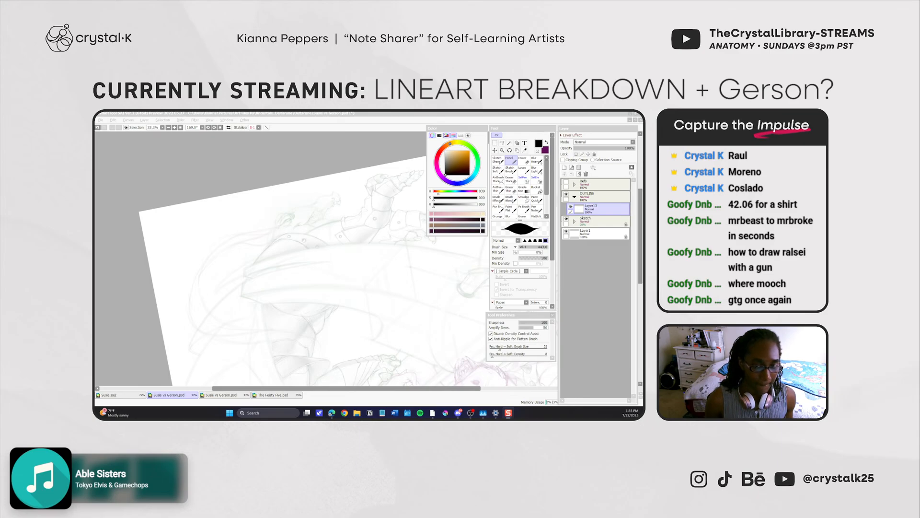
click(582, 224)
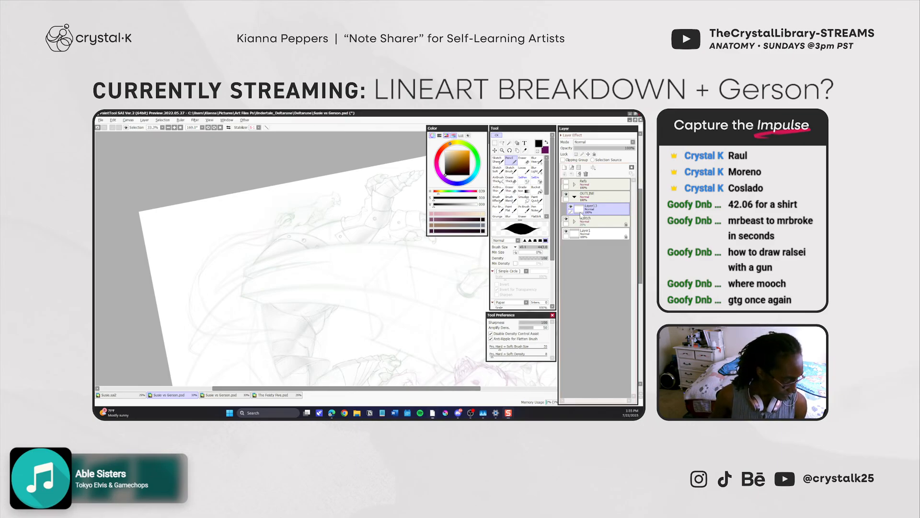
key(z)
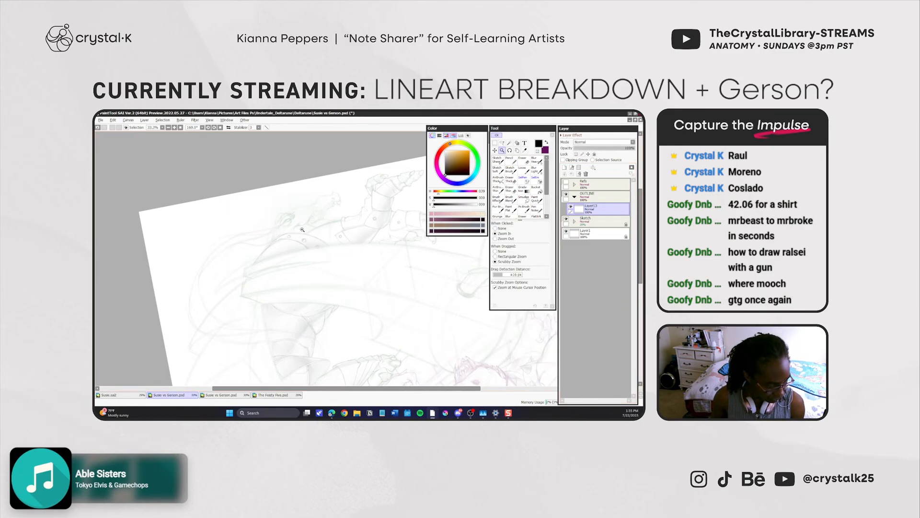
click(302, 229)
drag(315, 236, 322, 246)
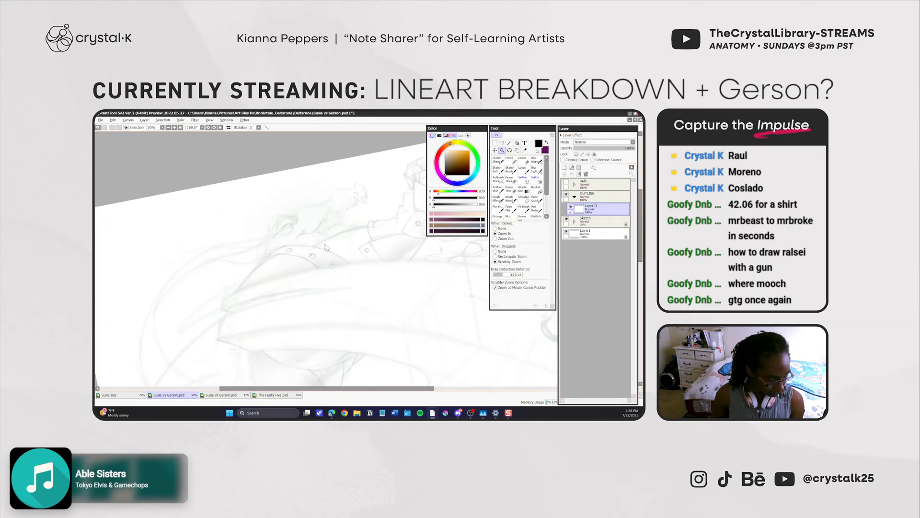
click(511, 161)
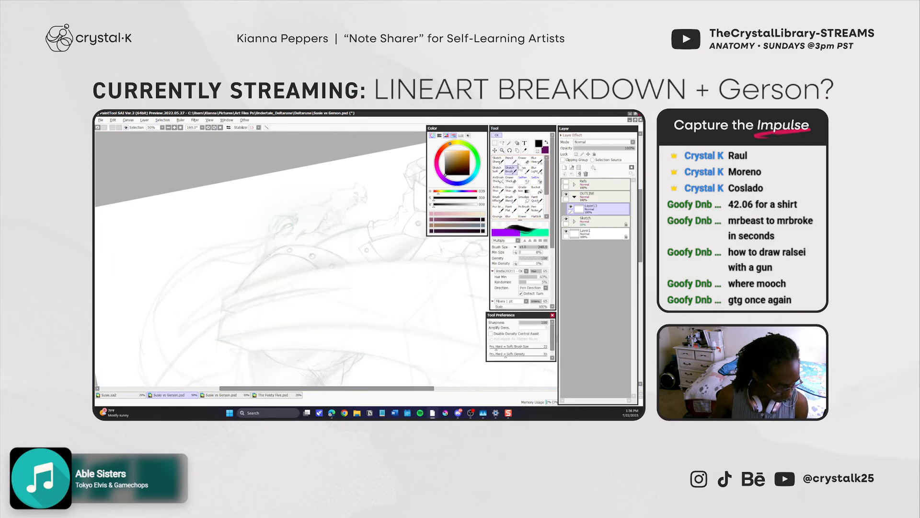
key(z)
click(355, 228)
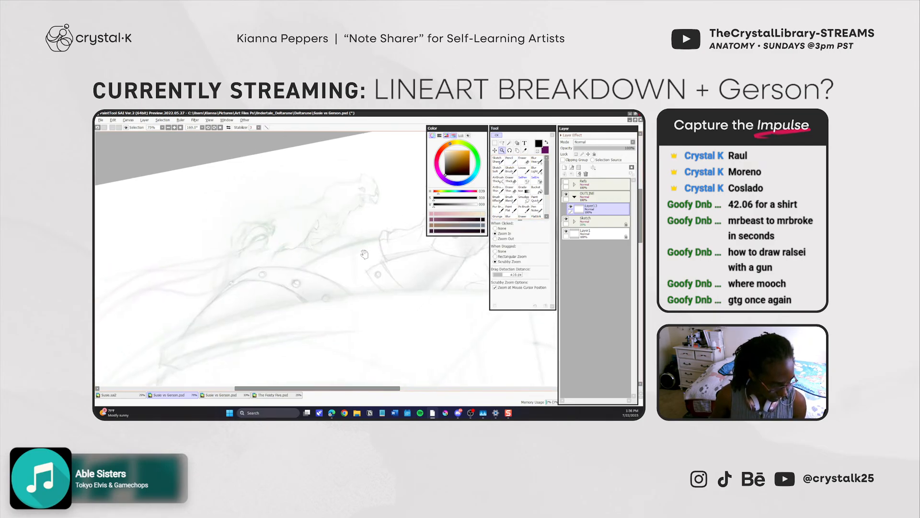
scroll(360, 250, up, 2)
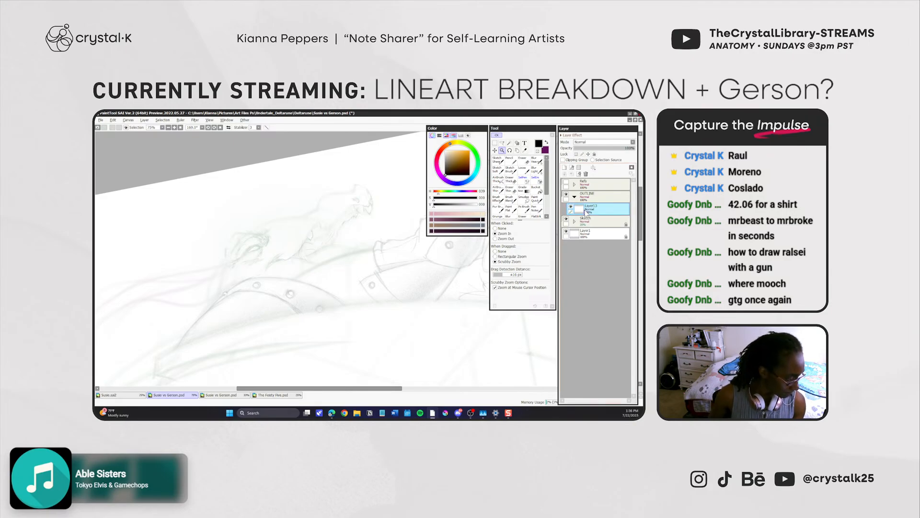
Rename the active layer in the OUTLINE folder as Line_1.
double_click(594, 210)
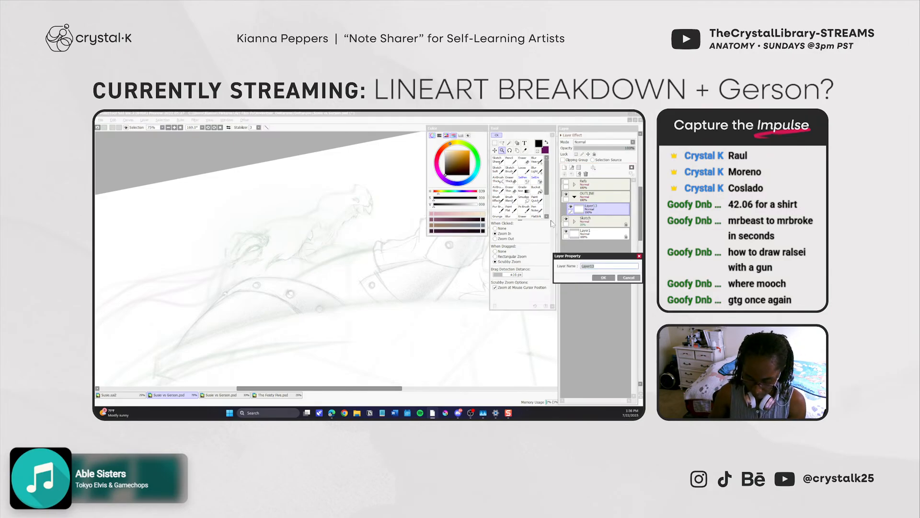
text(Line_1)
key(Return)
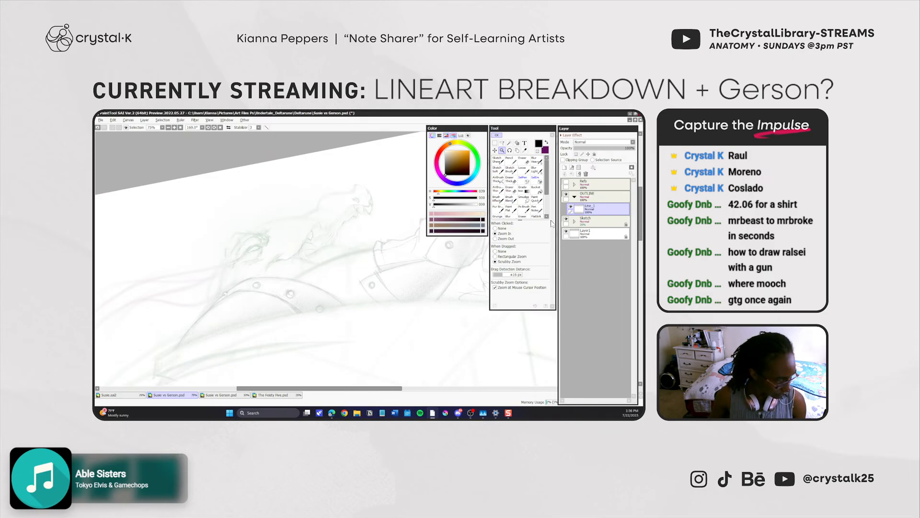
Add two new layers above Line_1 in the OUTLINE folder and name them Shading and Black.
click(564, 167)
double_click(591, 210)
text(Shading)
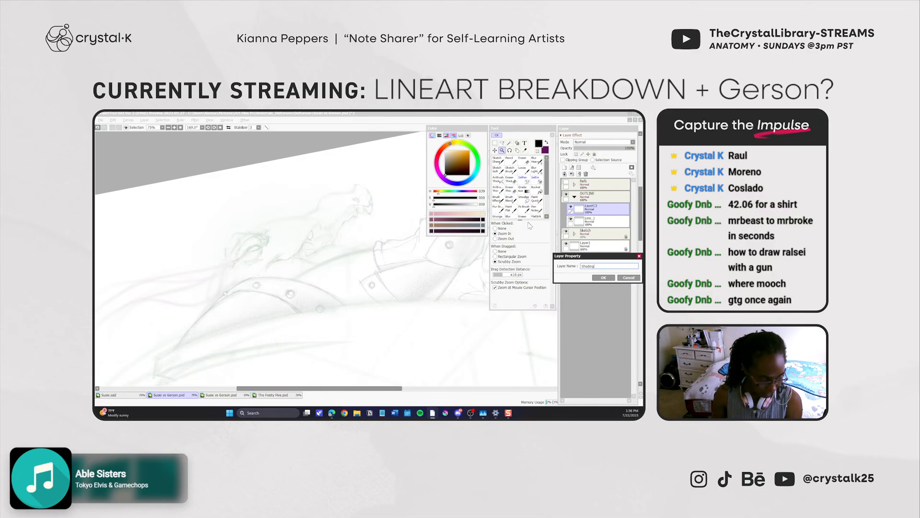
key(Return)
click(564, 167)
double_click(563, 213)
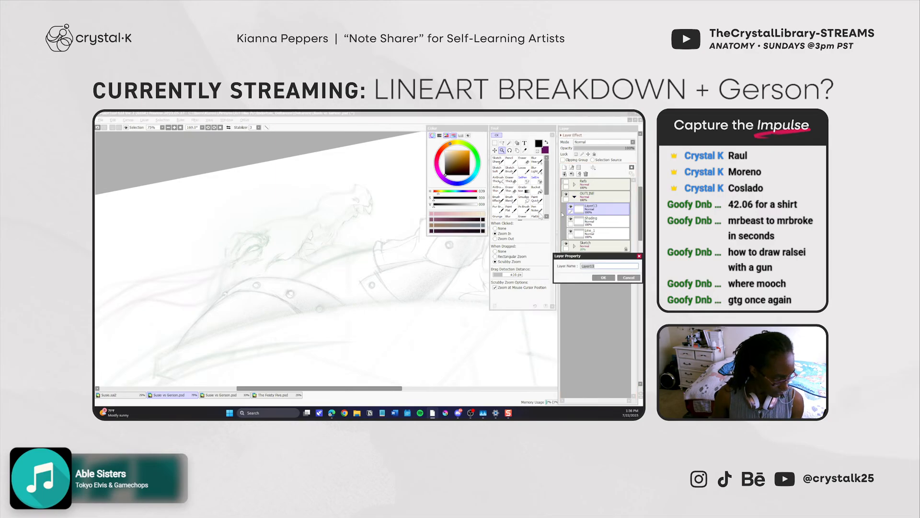
text(Black)
key(Return)
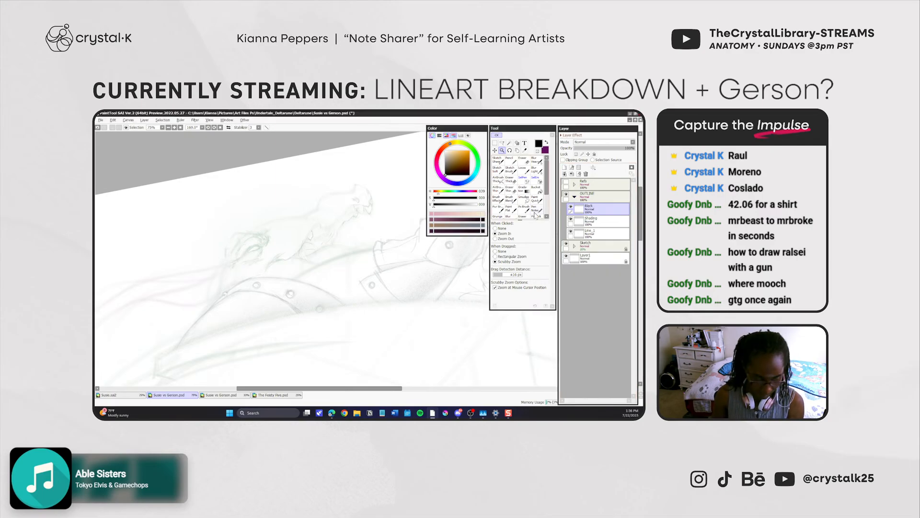
Make the OUTLINE folder the Selection Source and check the source options of the Magic Wand and Bucket tools.
click(602, 197)
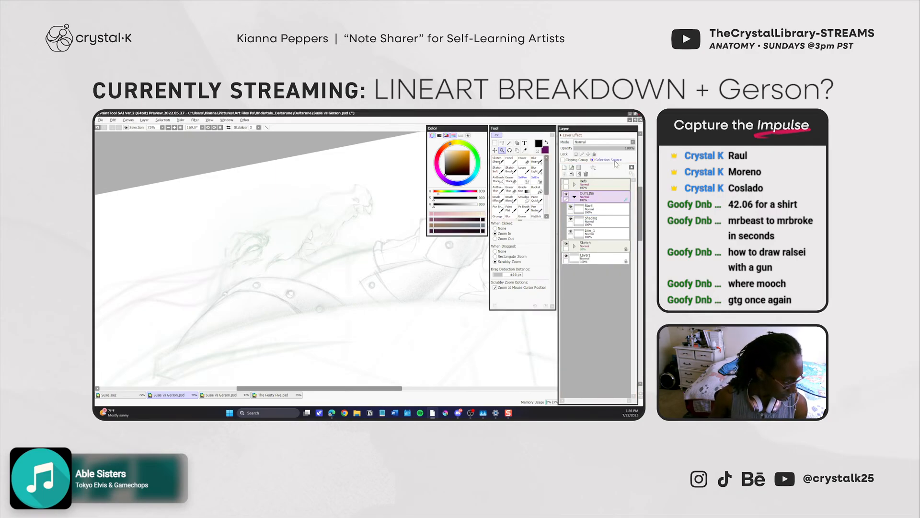
key(w)
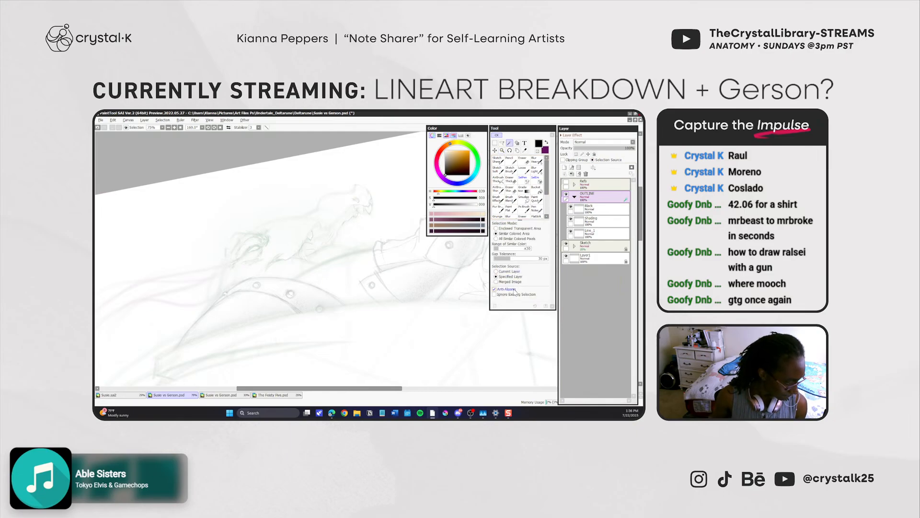
click(503, 271)
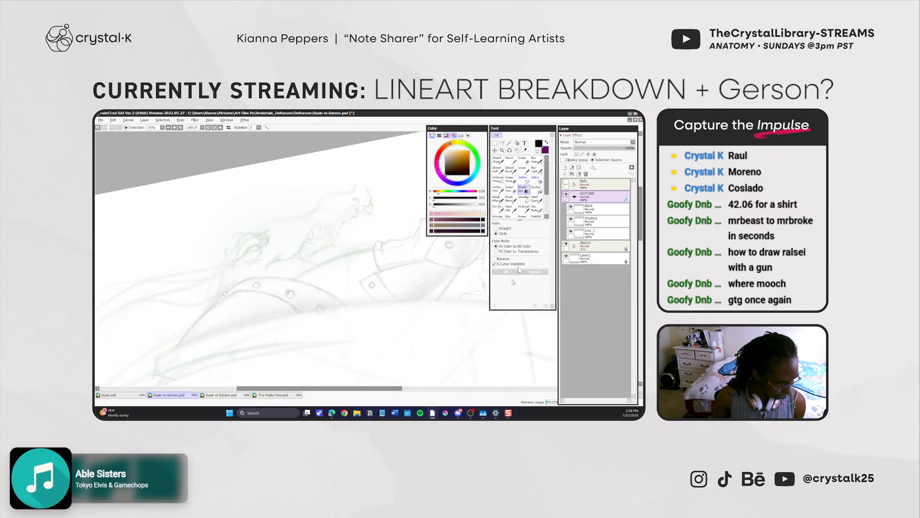
key(g)
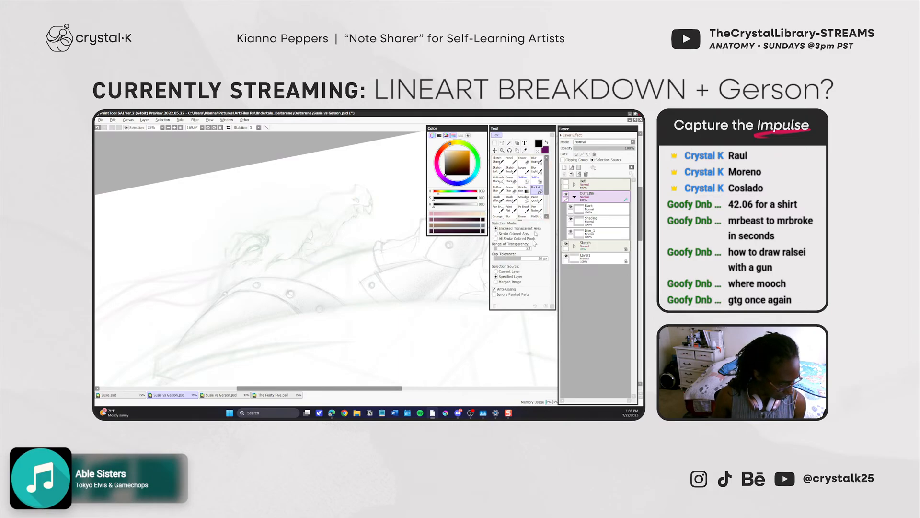
Reduce the Pencil brush size and ink a first short stroke on Line_1 at the tip of the faint limb near the canvas edge.
click(581, 234)
key(n)
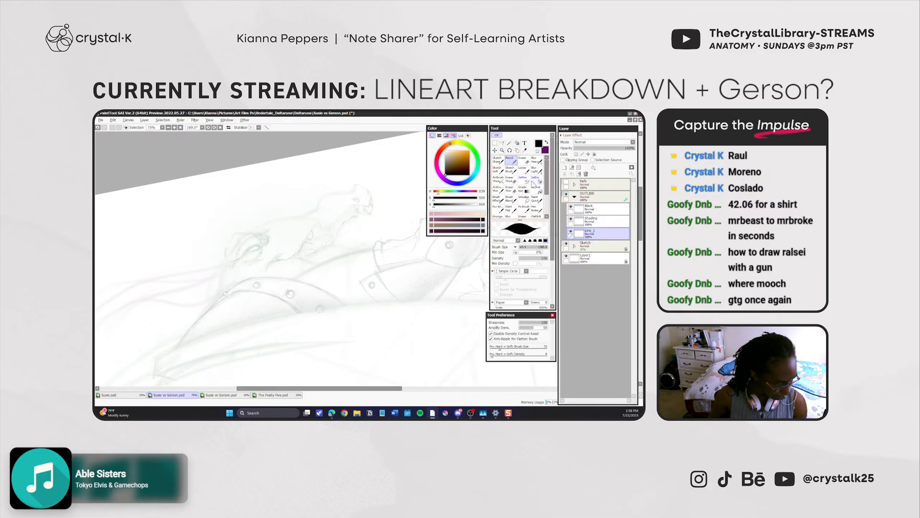
drag(315, 247, 303, 247)
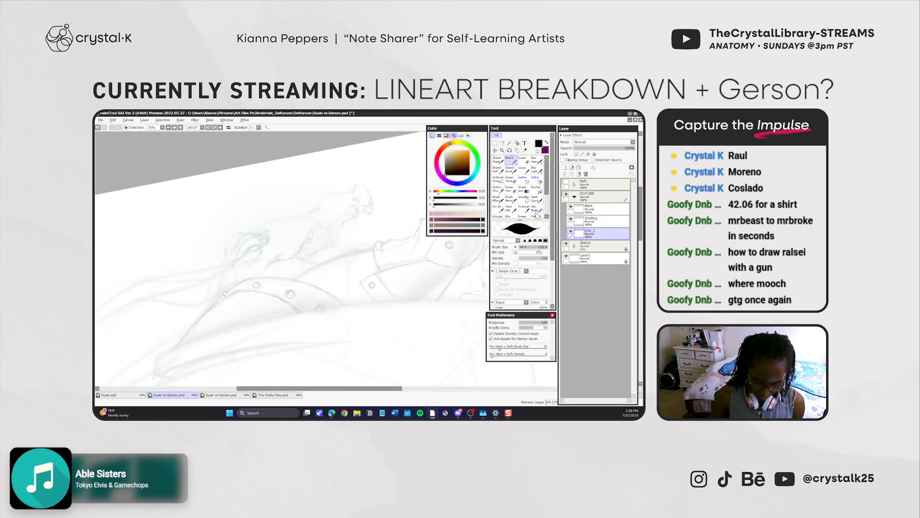
key(b)
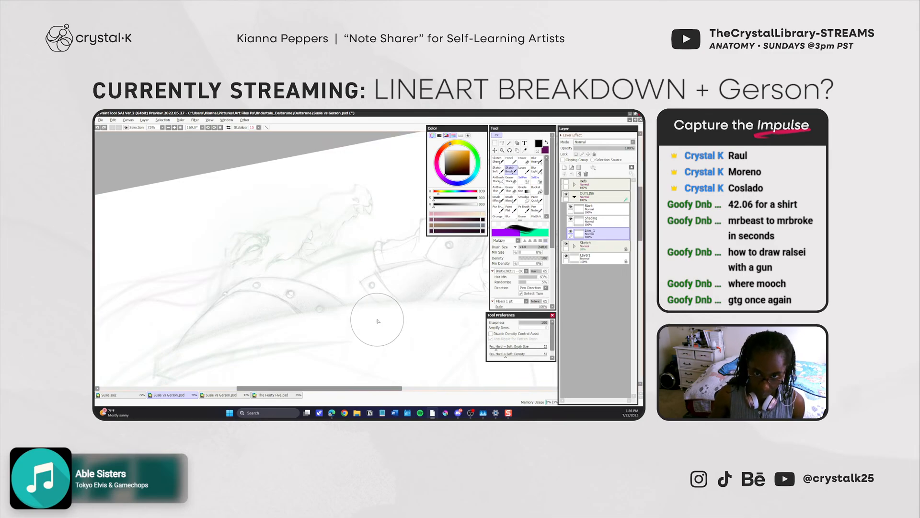
key(n)
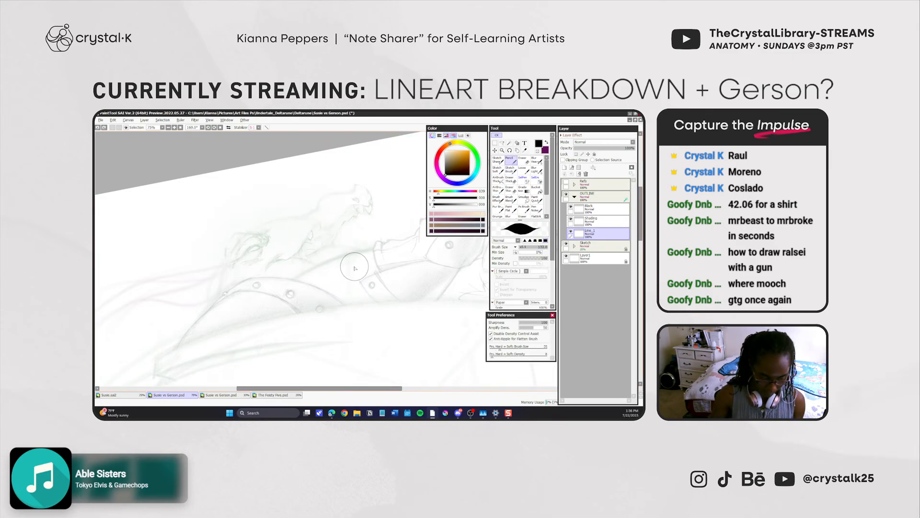
drag(360, 202, 355, 201)
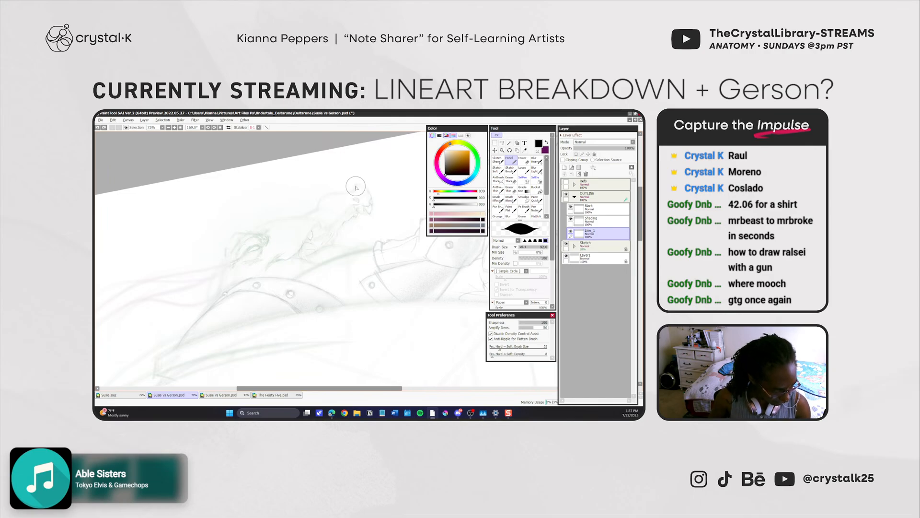
drag(359, 191, 359, 192)
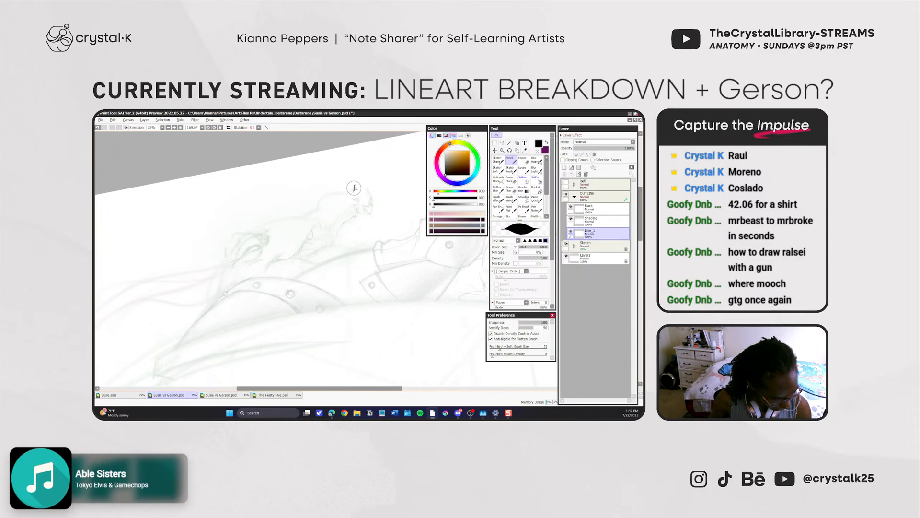
Ink the curved, pointed outline at the limb's tip with the Pencil, continuing from the first short stroke.
key(h)
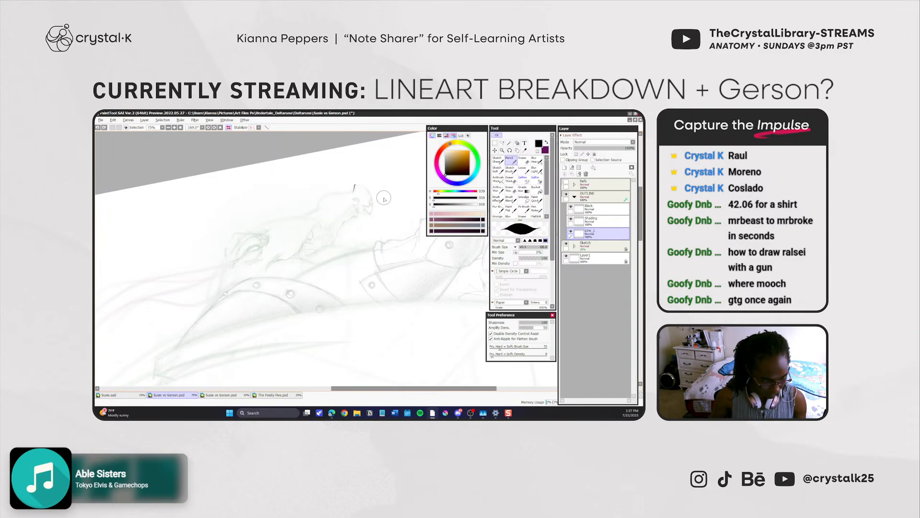
key(r)
drag(367, 298, 402, 292)
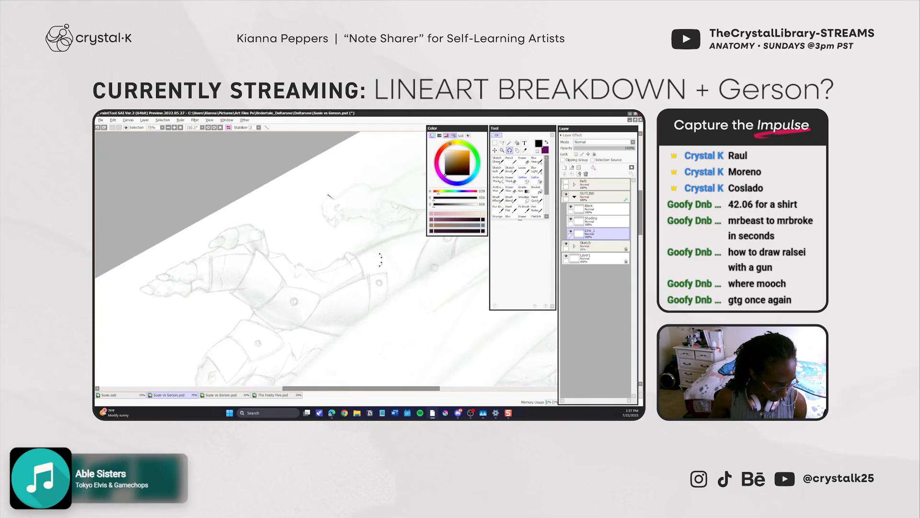
click(509, 158)
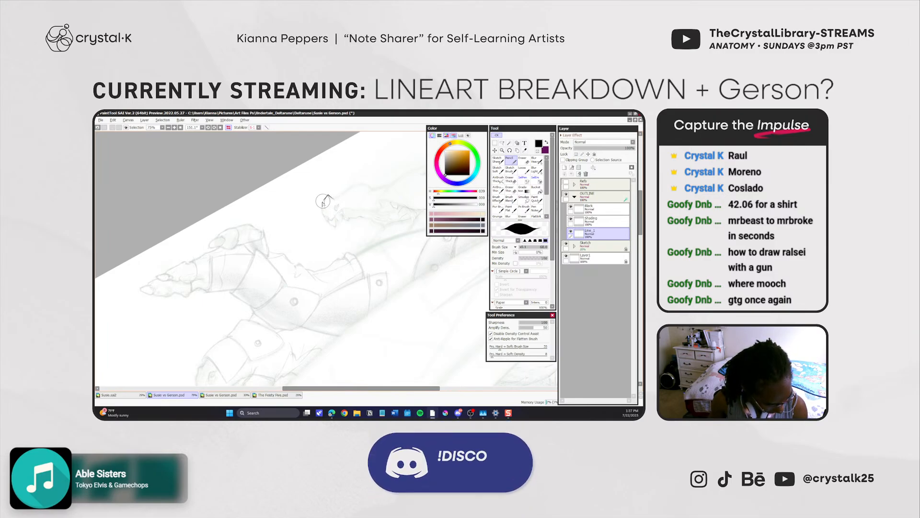
drag(327, 195, 325, 217)
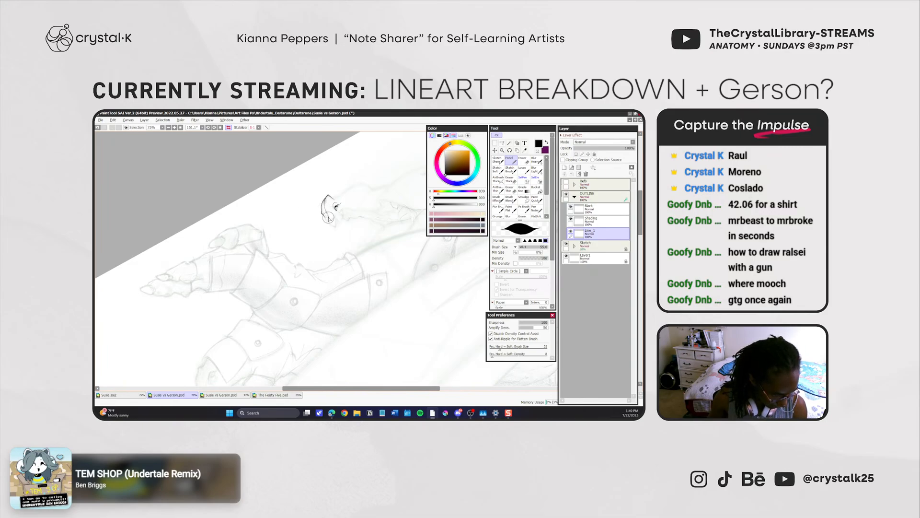
Try the textured Sketch brush on the Shading layer around the inked limb tip, adjusting its brush size.
click(511, 170)
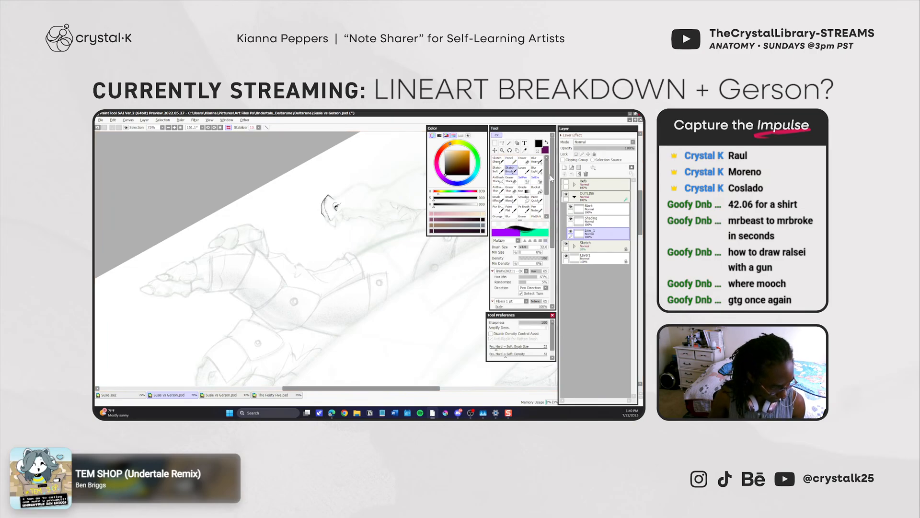
click(596, 209)
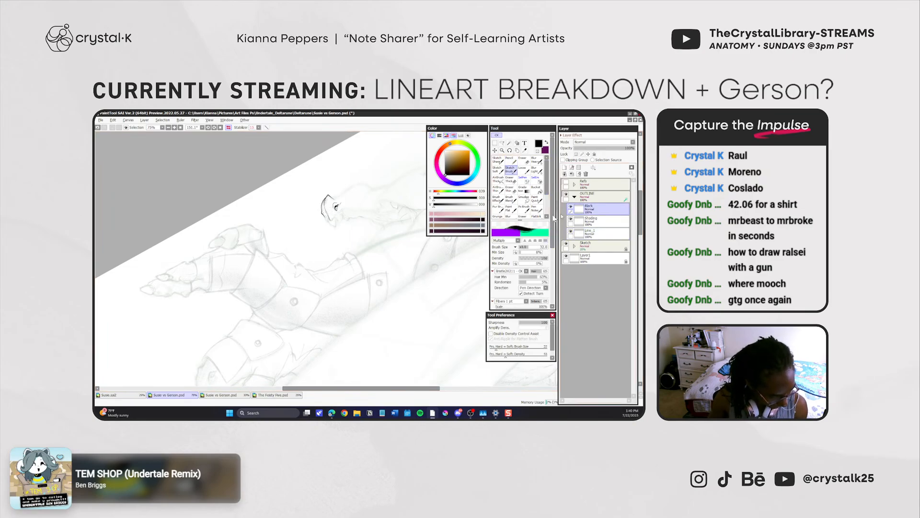
click(593, 221)
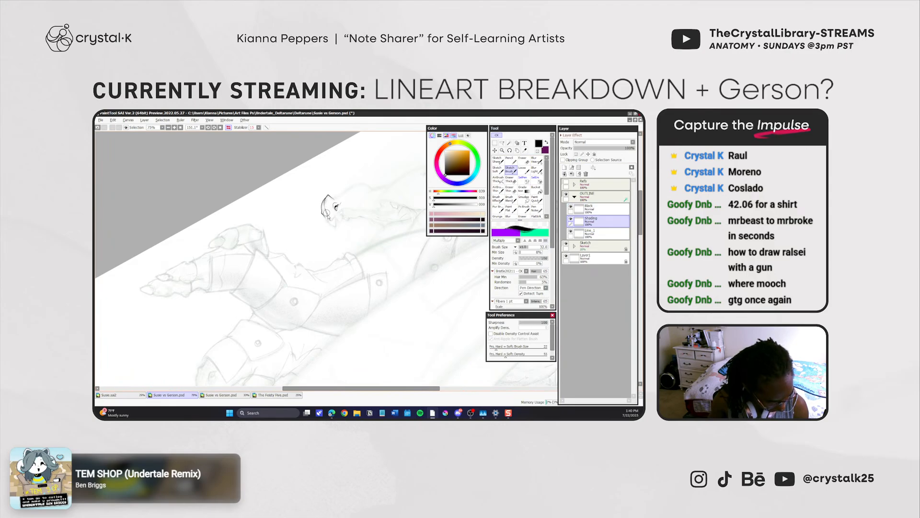
ctrl+alt+drag(327, 212, 335, 206)
key(ctrl+z)
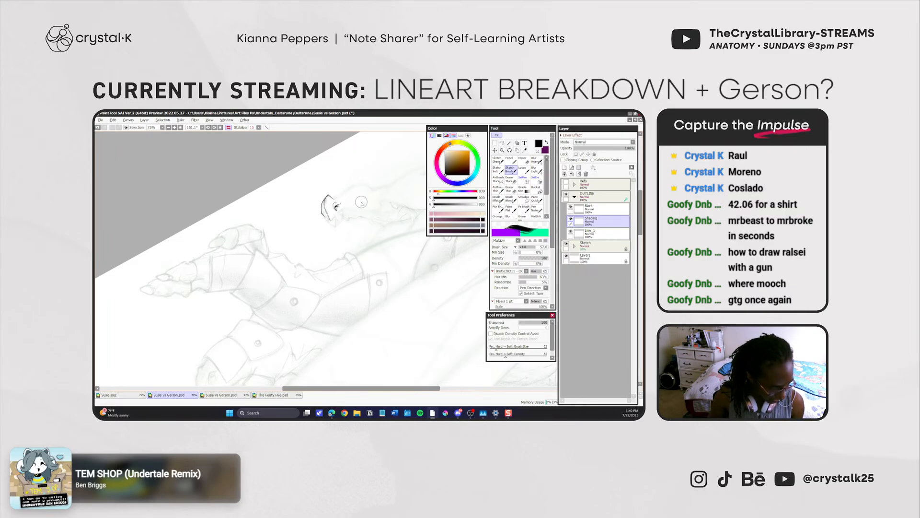
Make Line_1 the active layer again and return to the Pencil after briefly switching to the Eraser.
click(605, 234)
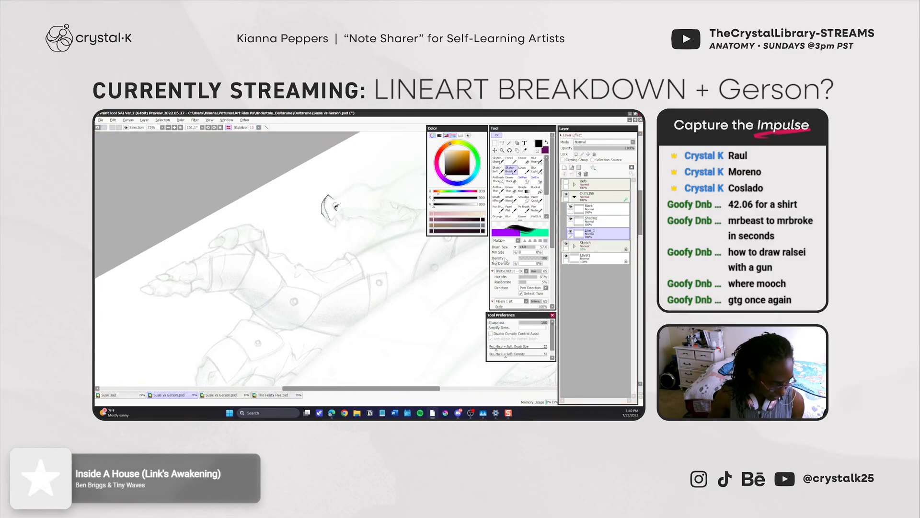
key(n)
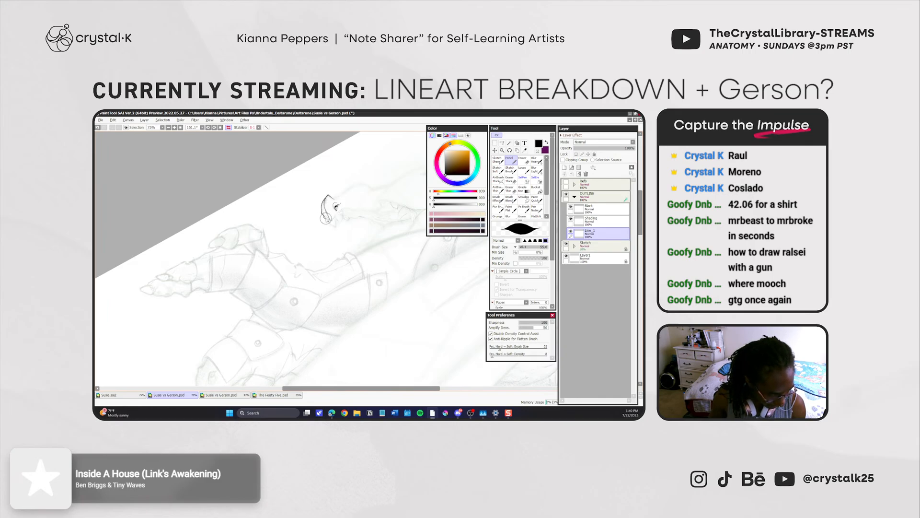
key(e)
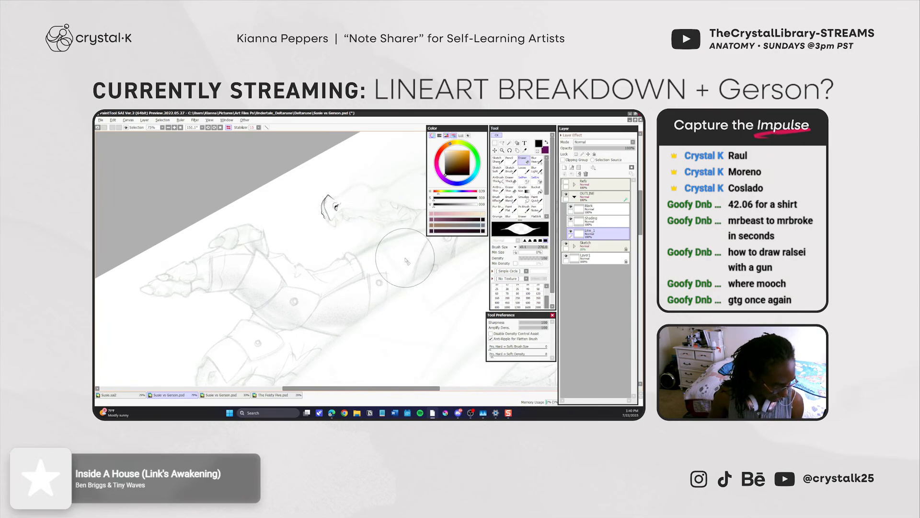
key(n)
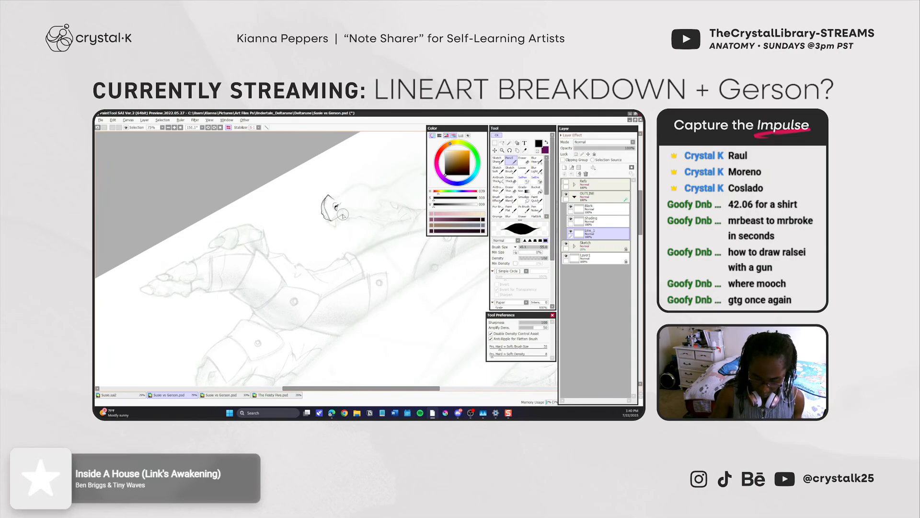
Straighten the canvas, show and expand the Refs folder, and leave only its Gerson subfolder visible with Susie hidden.
key(Home)
key(ctrl+space)
drag(400, 299, 387, 360)
key(space)
scroll(389, 305, down, 1)
drag(399, 284, 354, 255)
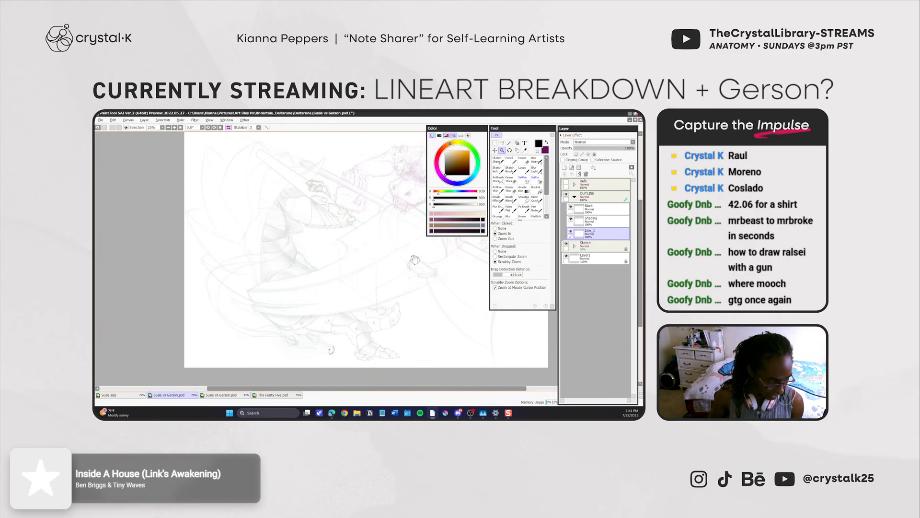
drag(415, 260, 363, 272)
click(566, 182)
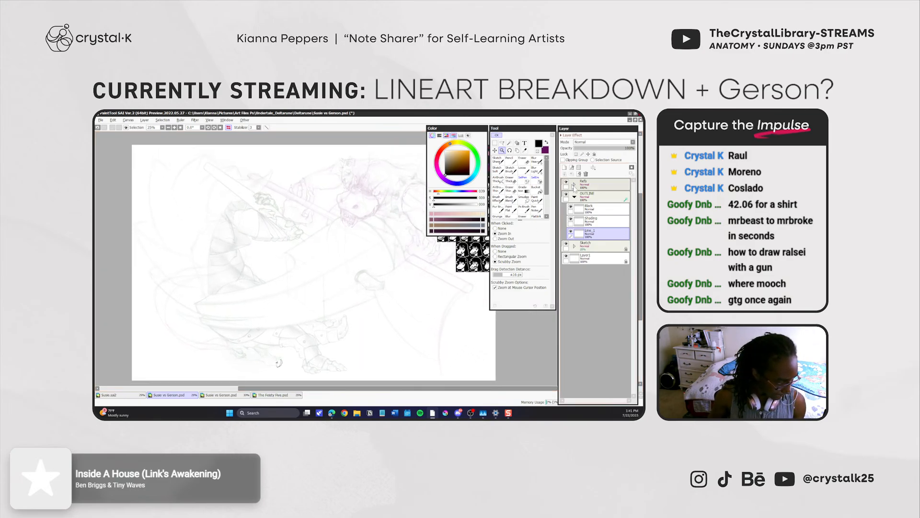
click(574, 185)
click(579, 209)
click(570, 207)
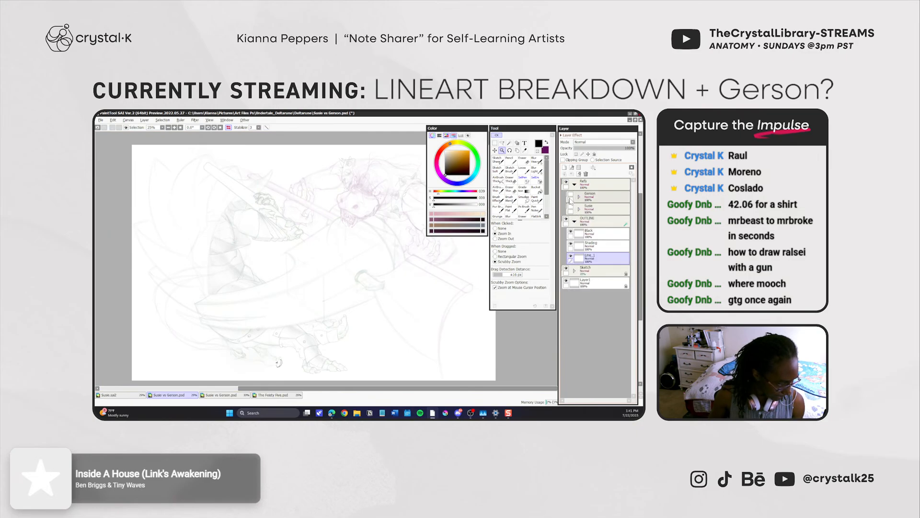
click(571, 194)
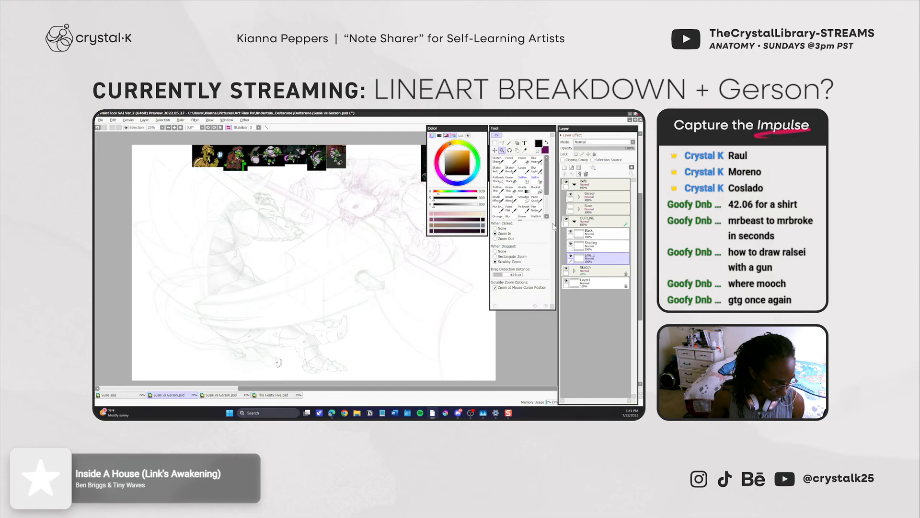
Try to move the entire Gerson reference folder from the canvas's upper edge towards its middle.
click(579, 196)
click(593, 224)
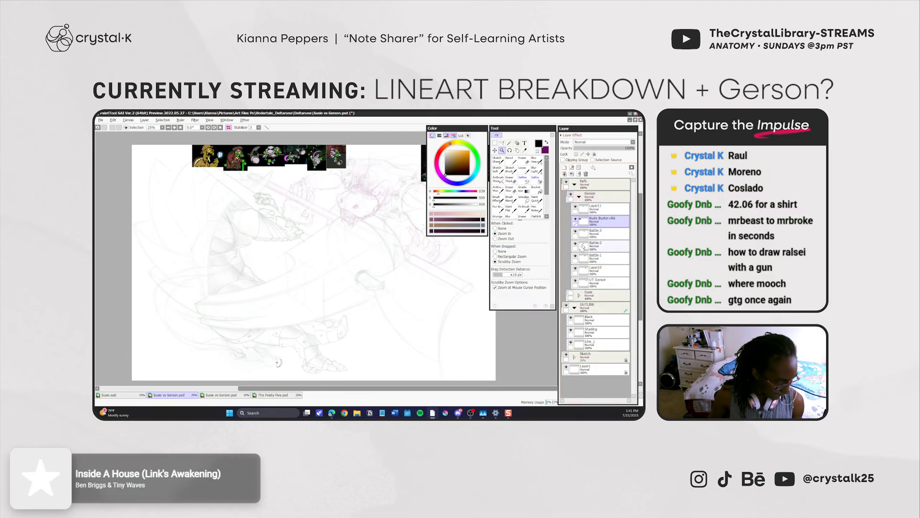
click(582, 197)
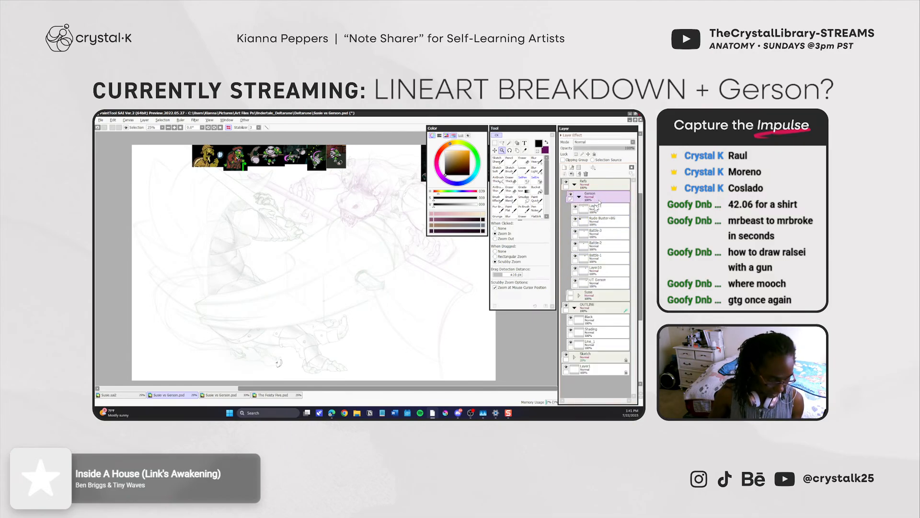
key(ctrl+t)
drag(331, 163, 338, 265)
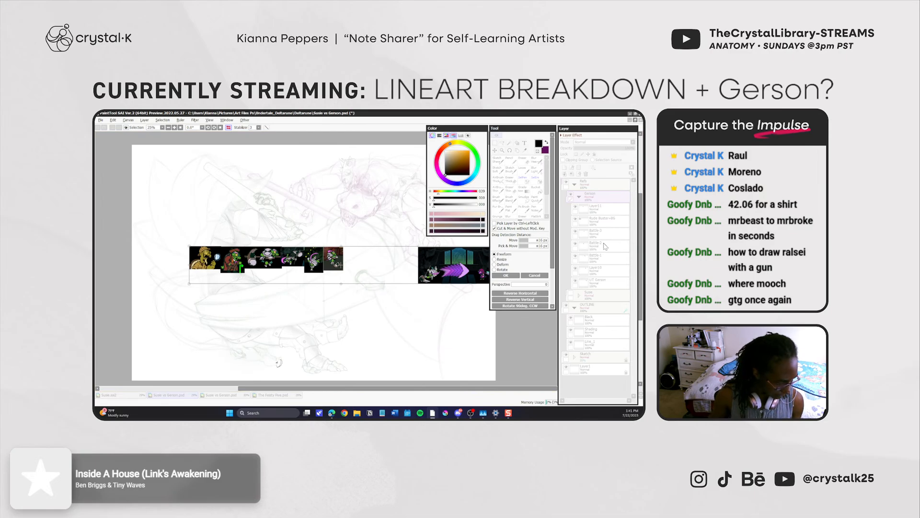
key(Escape)
Toggle the Rude Buster reference layer's visibility to identify which image it holds.
drag(420, 212, 363, 201)
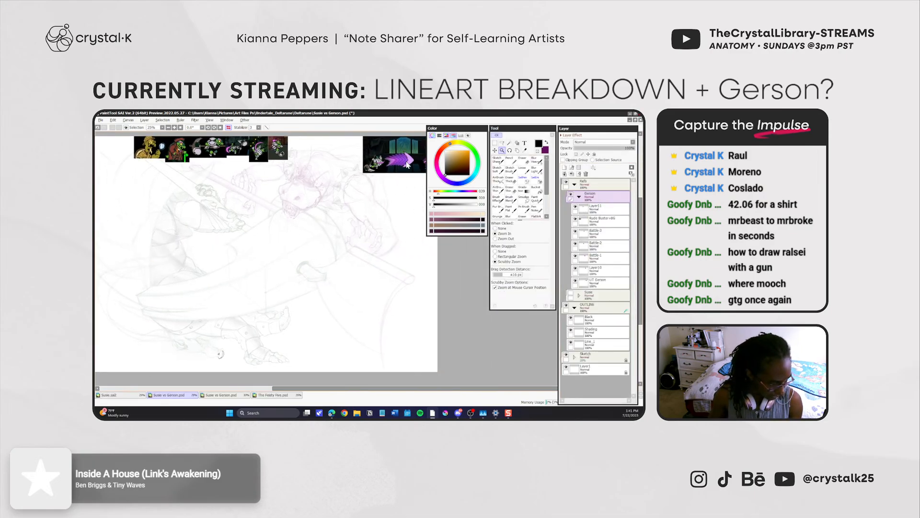
click(603, 220)
click(575, 219)
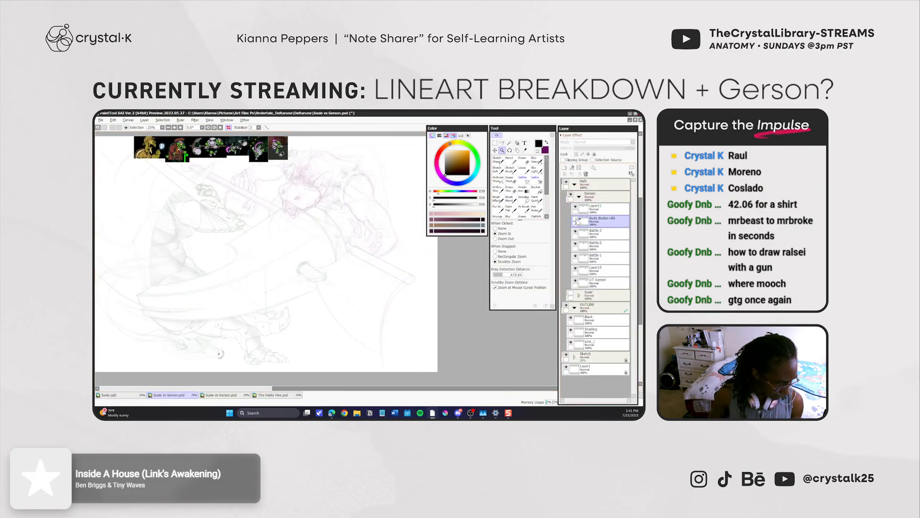
click(576, 220)
Select every Gerson reference layer except Rude Buster and move that image strip to the canvas's lower edge beside the feet.
click(596, 209)
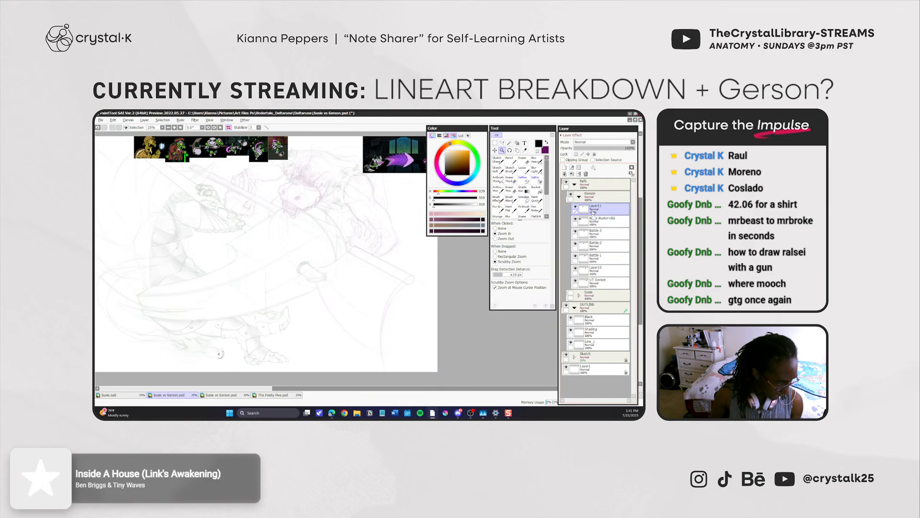
shift+click(590, 282)
ctrl+click(596, 221)
drag(442, 279, 474, 277)
key(m)
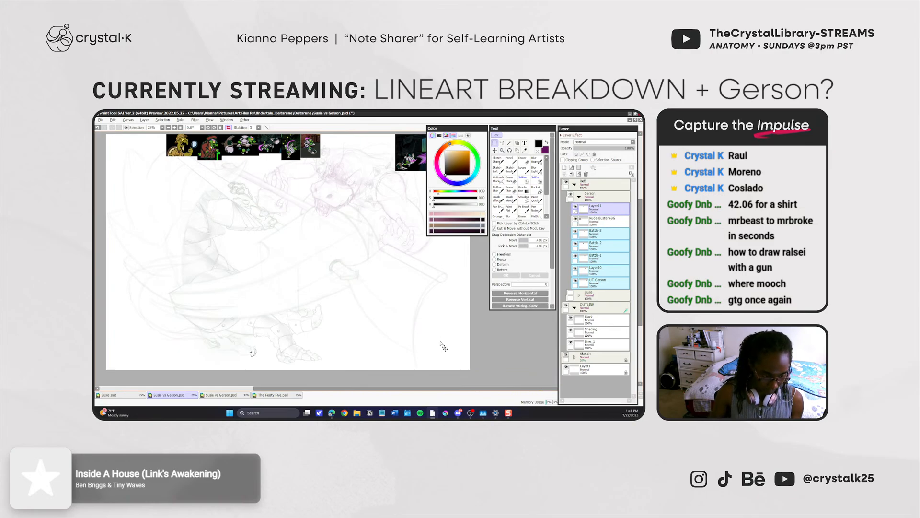
key(ctrl+t)
drag(286, 149, 422, 367)
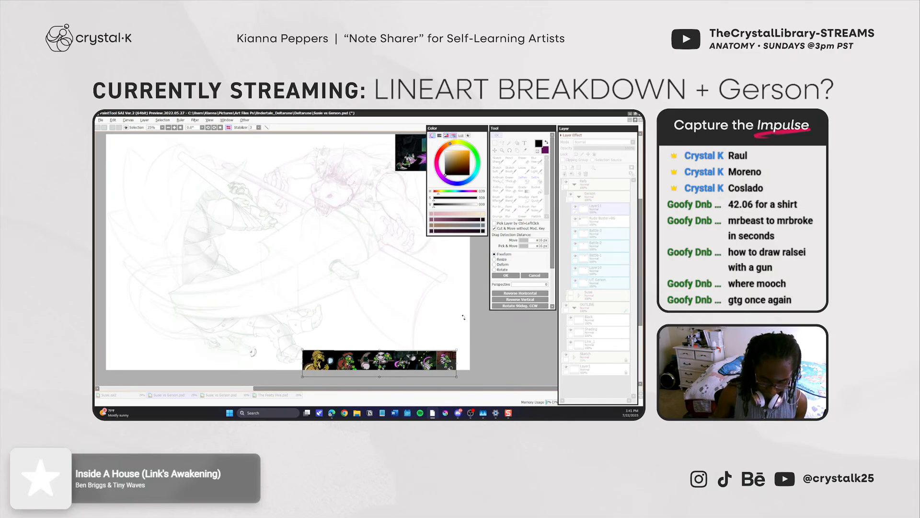
key(Return)
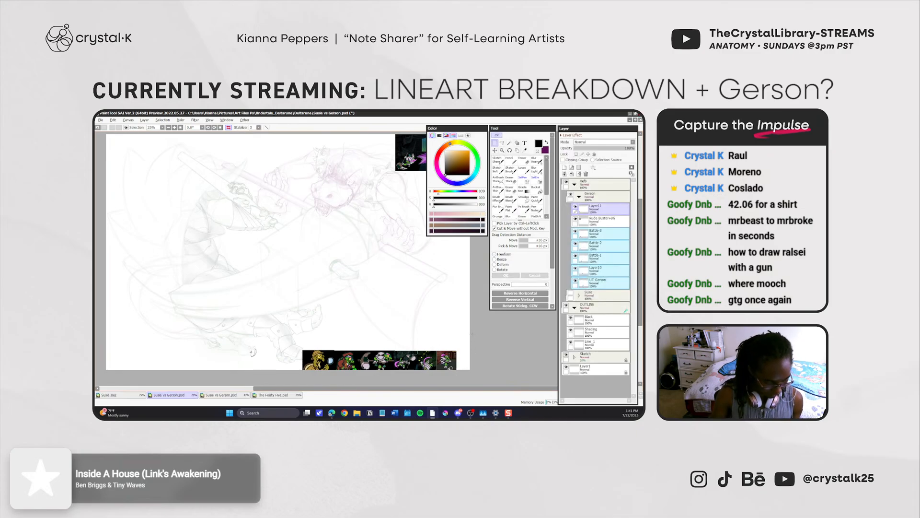
Collapse the Refs folder and lock it.
click(574, 184)
click(577, 185)
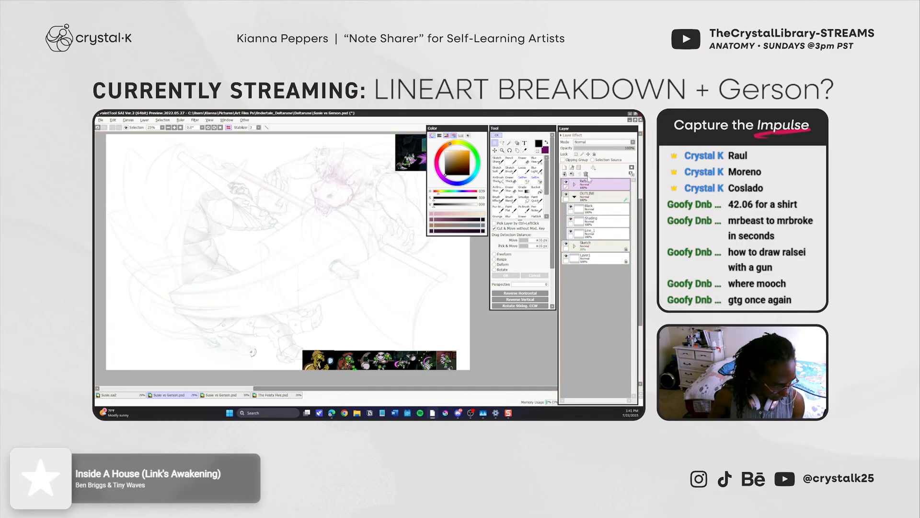
click(594, 154)
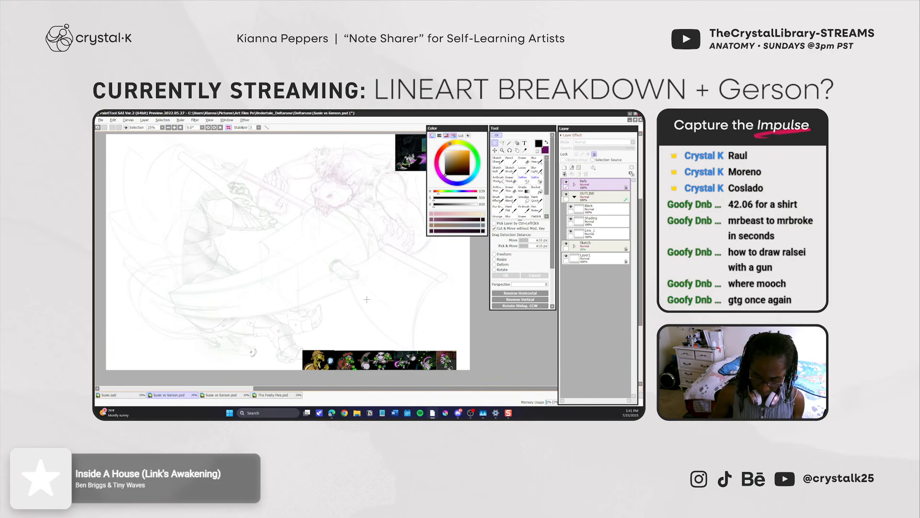
Rotate the canvas nearly upside down around the inked limb tip, make the Shading layer active and choose the Pencil.
key(z)
click(258, 358)
click(258, 358)
click(258, 358)
click(258, 358)
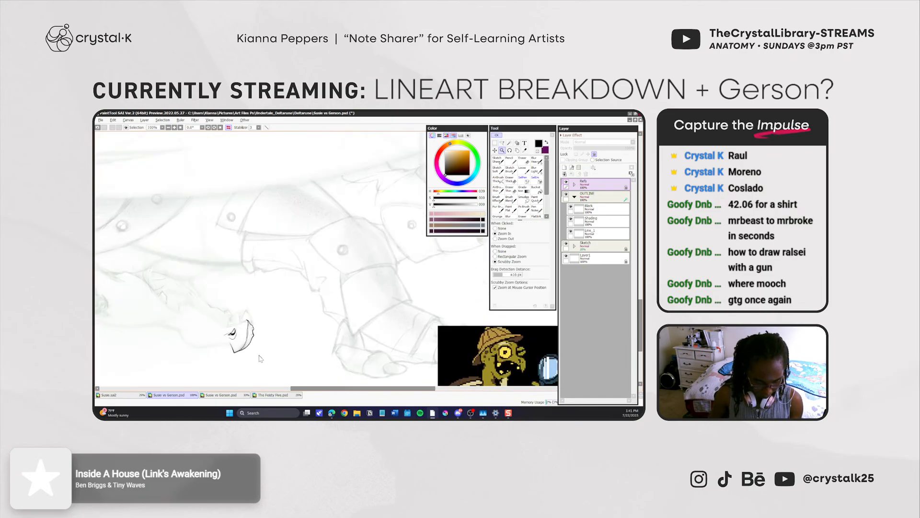
mouse_move(279, 355)
mouse_down()
mouse_move(312, 339)
mouse_move(306, 331)
mouse_up()
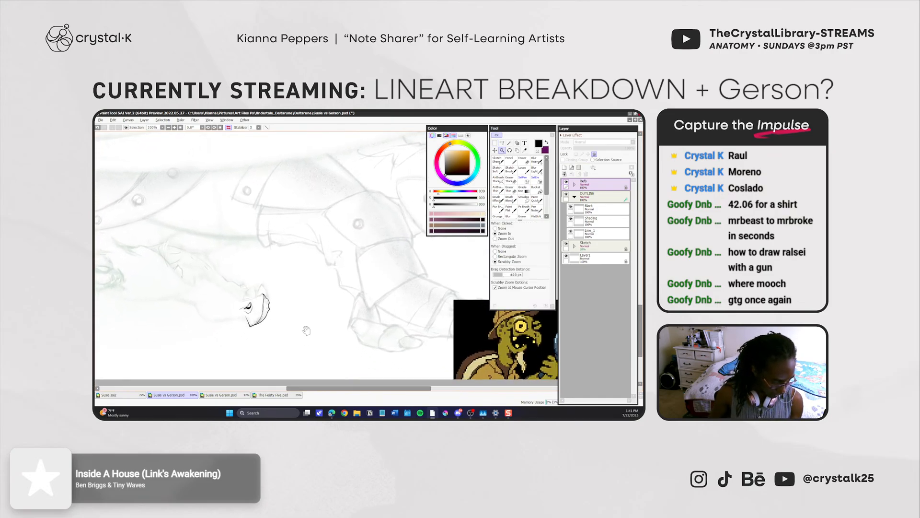
key(r)
drag(272, 295, 430, 238)
drag(399, 265, 368, 269)
key(z)
alt+click(341, 280)
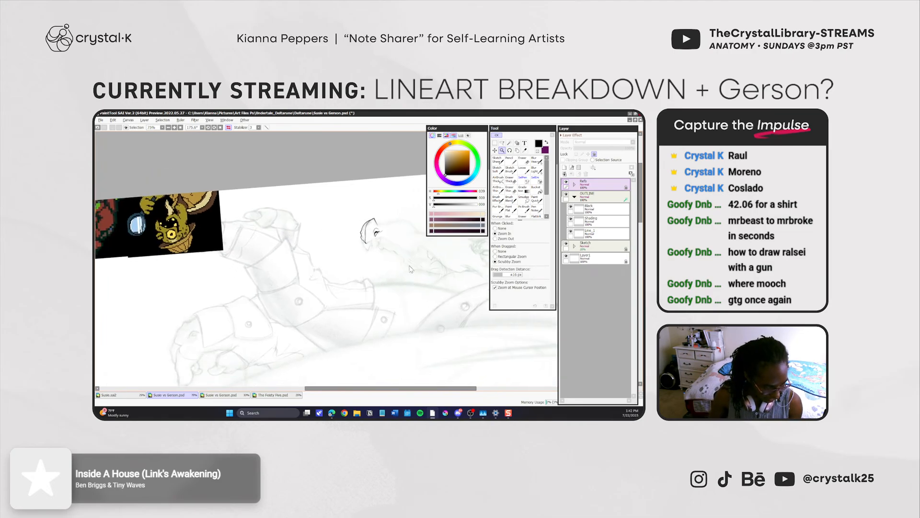
click(575, 221)
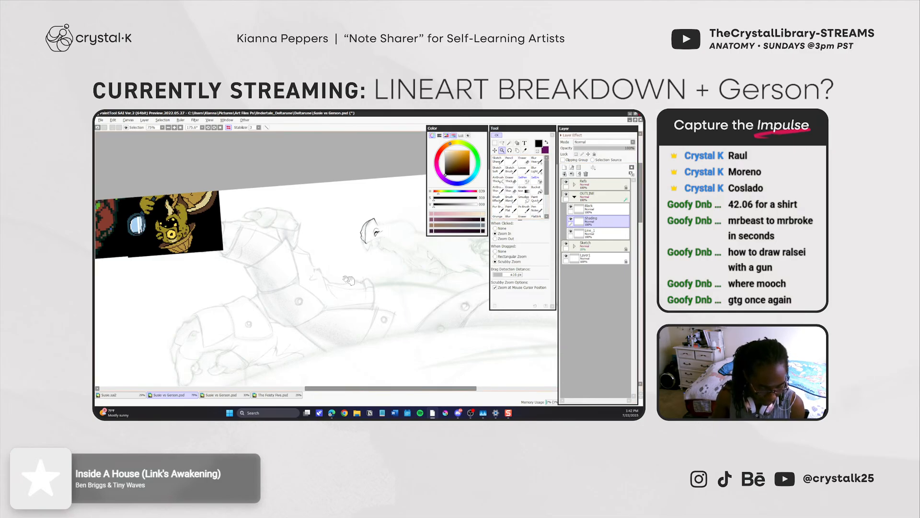
mouse_move(349, 280)
mouse_down()
mouse_move(382, 273)
mouse_move(345, 281)
mouse_up()
click(509, 162)
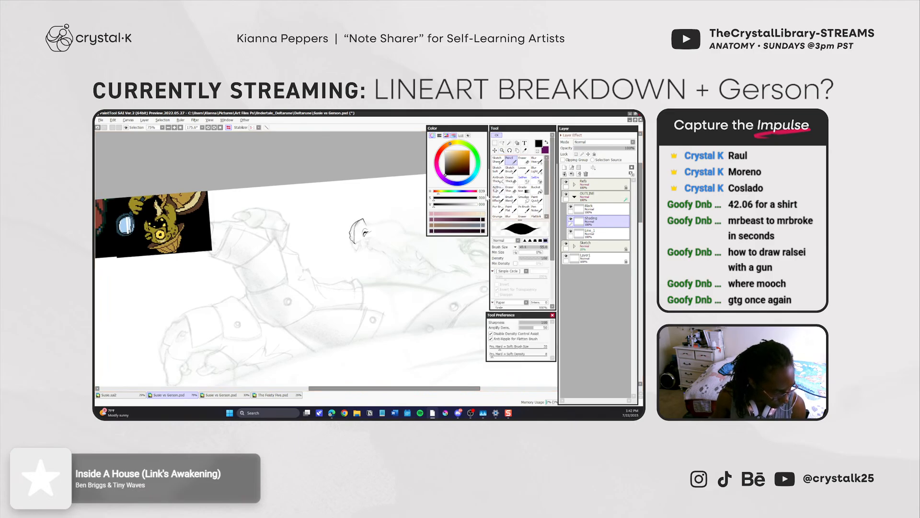
Try Pencil strokes for shading inside the inked limb tip on the Shading layer, undoing each attempt.
key(z)
click(367, 245)
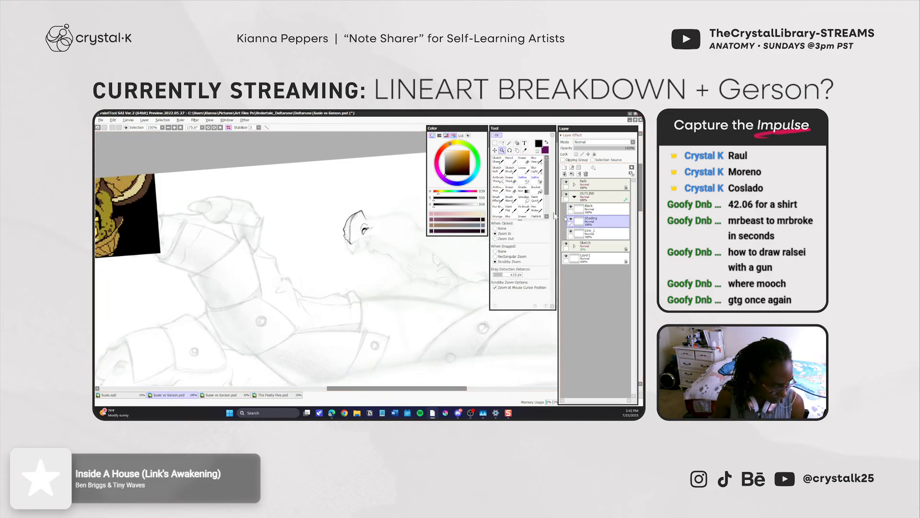
click(358, 236)
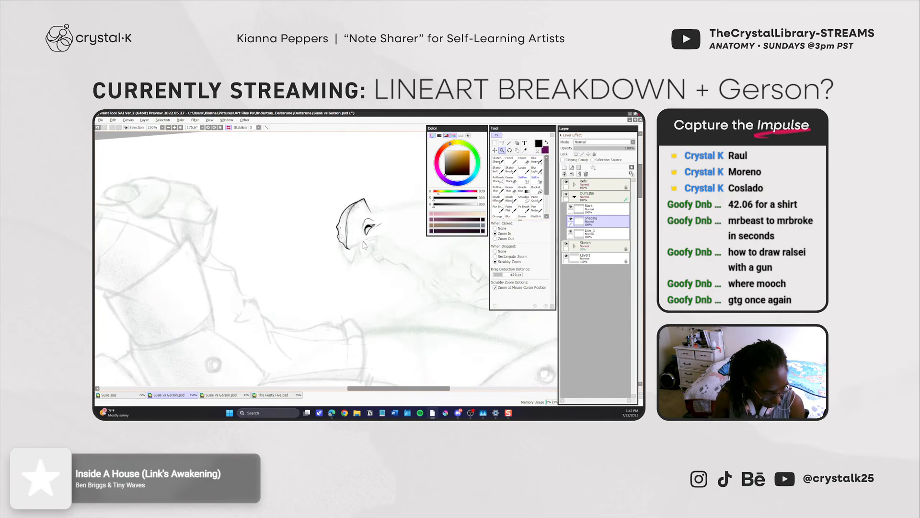
alt+click(363, 245)
key(n)
drag(355, 250, 391, 231)
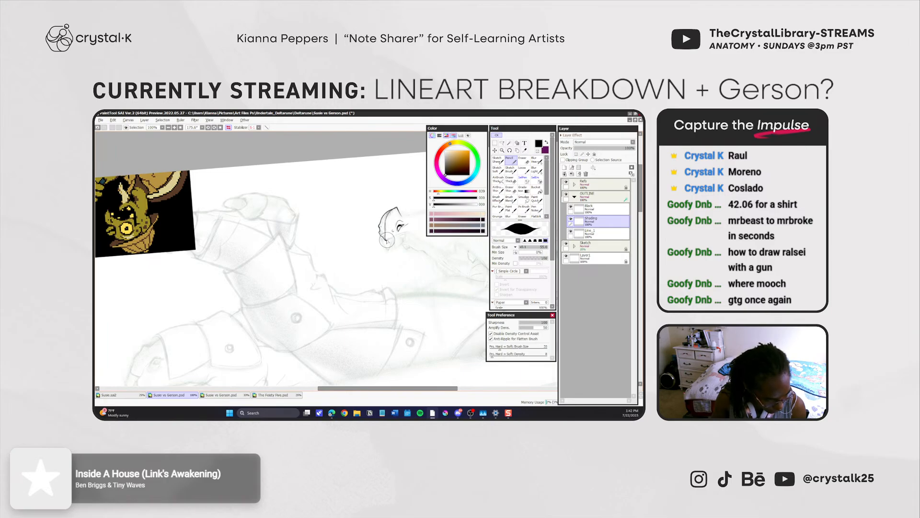
drag(382, 236, 372, 238)
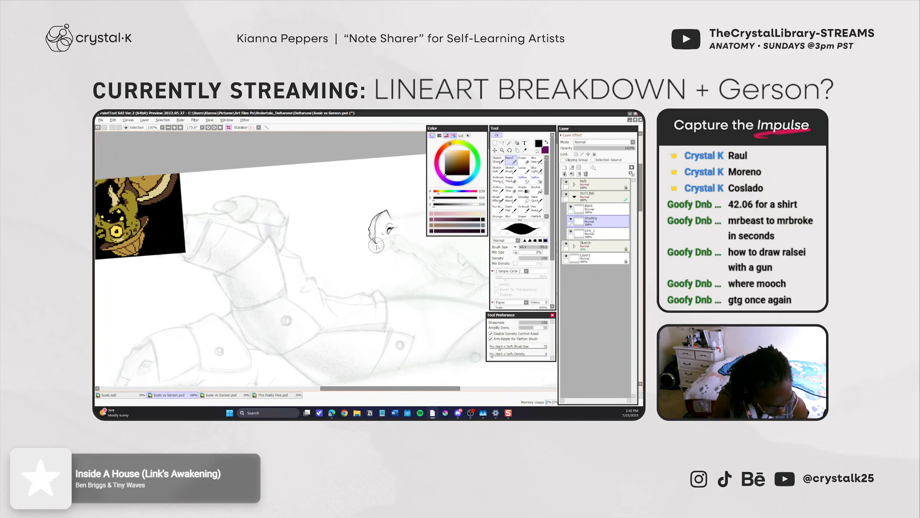
key(ctrl+z)
drag(374, 236, 374, 239)
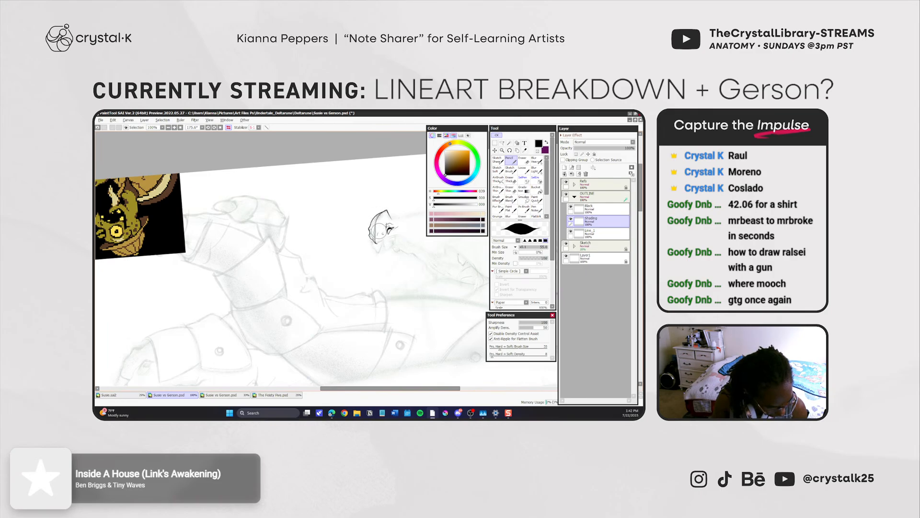
key(ctrl+z)
drag(382, 231, 383, 234)
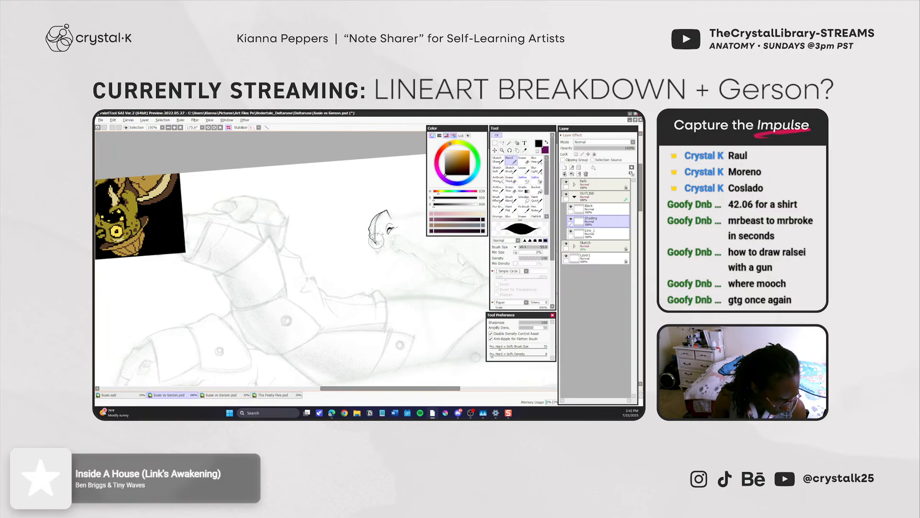
key(ctrl+z)
drag(377, 243, 393, 236)
key(ctrl+z)
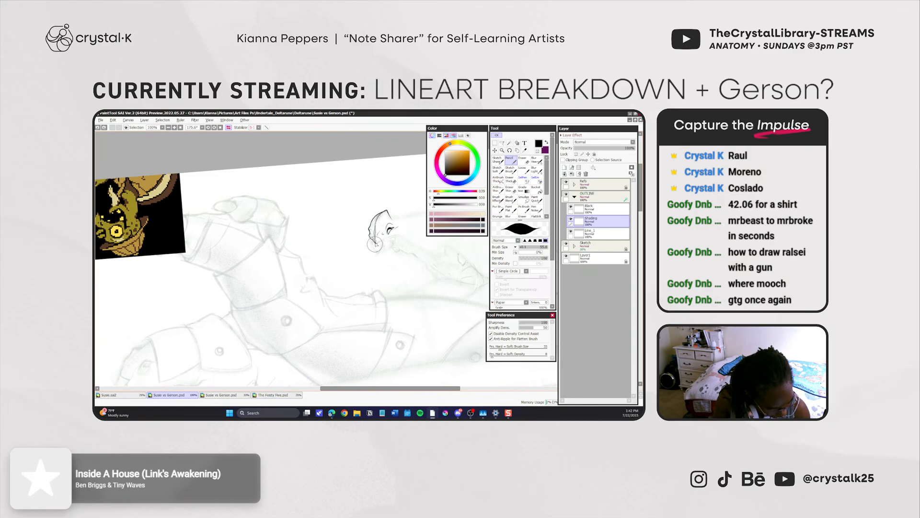
Reduce the brush size and try finer shading strokes along the limb tip's lower edge, undoing them.
key(bracketleft)
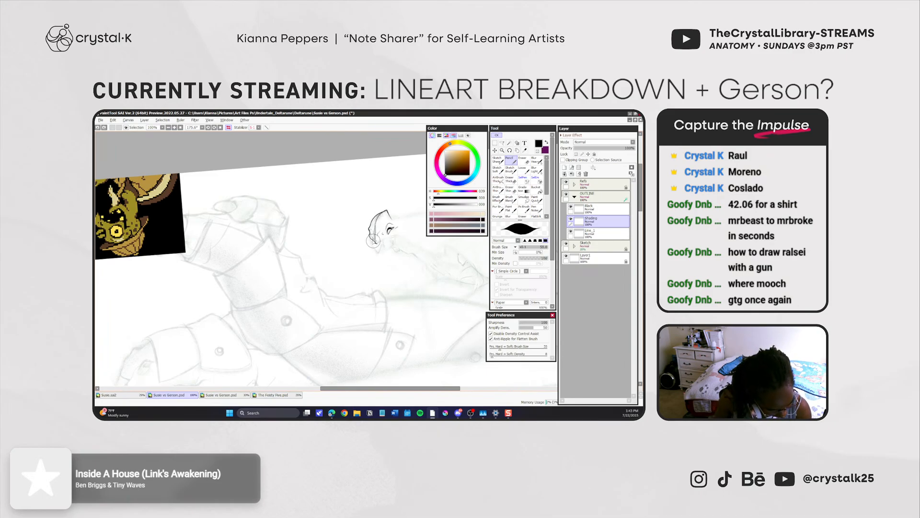
mouse_move(373, 241)
mouse_down()
mouse_move(377, 257)
mouse_move(374, 245)
mouse_move(368, 250)
mouse_up()
key(ctrl+z)
key(ctrl+z)
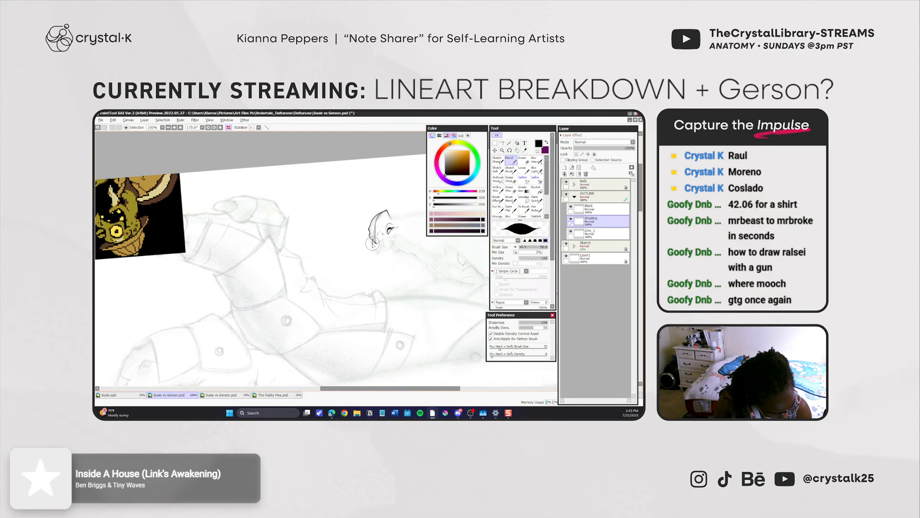
key(ctrl+z)
drag(372, 242, 378, 253)
key(ctrl+z)
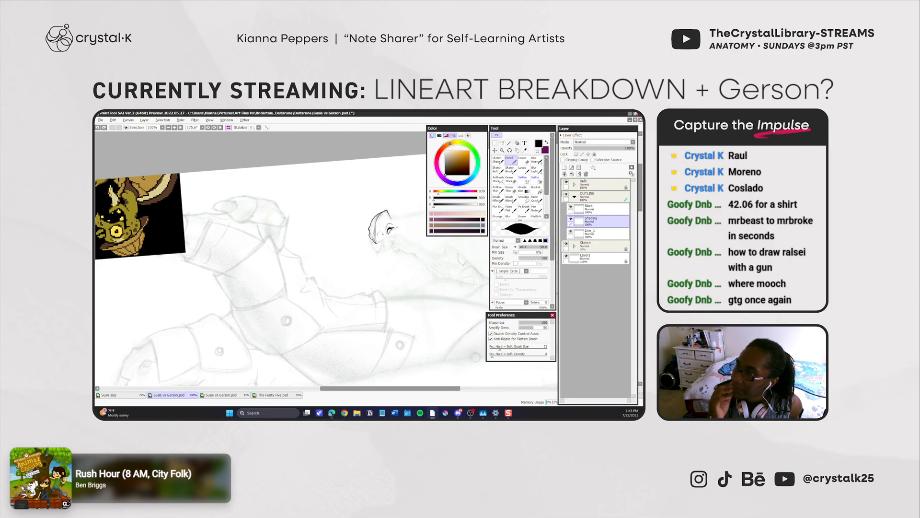
Switch to the screen recorder to resume its capture, and return to the drawing with the Shading layer active.
key(alt+Tab)
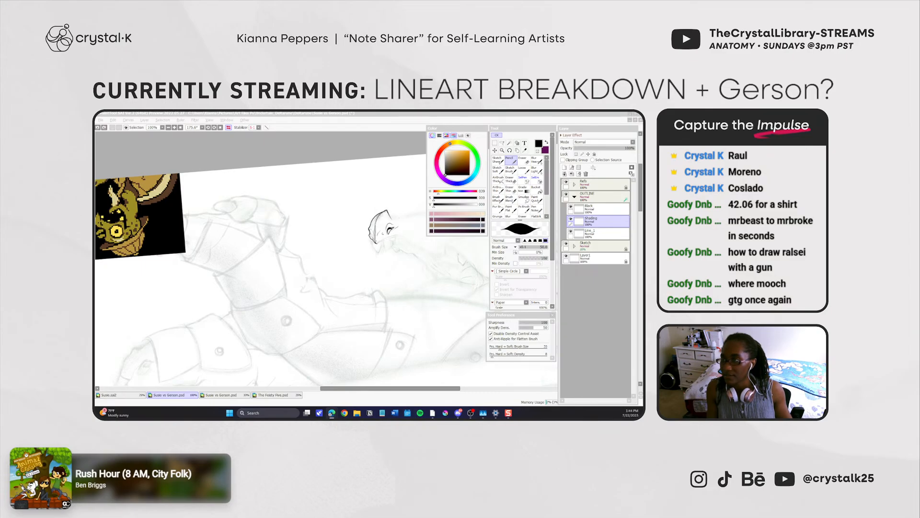
mouse_move(96, 282)
mouse_down()
mouse_move(238, 235)
mouse_move(358, 142)
mouse_move(189, 143)
mouse_move(96, 171)
mouse_up()
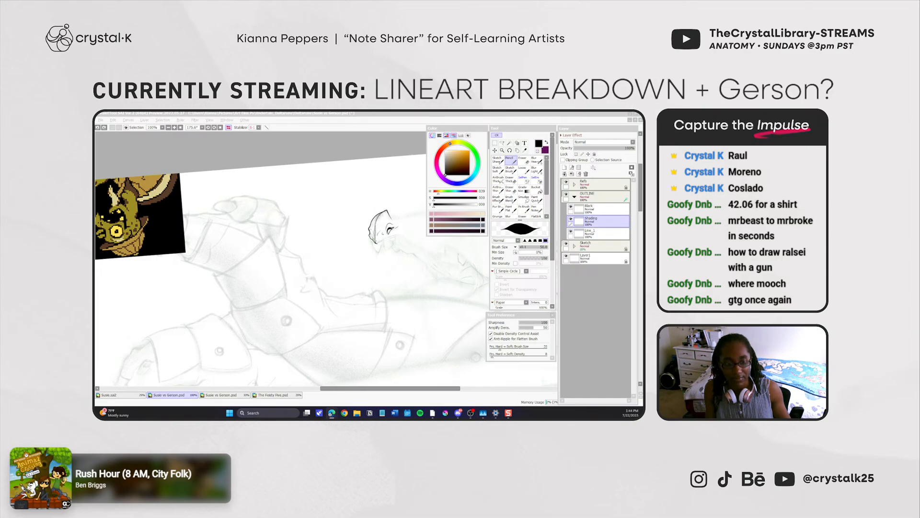
drag(96, 357, 564, 397)
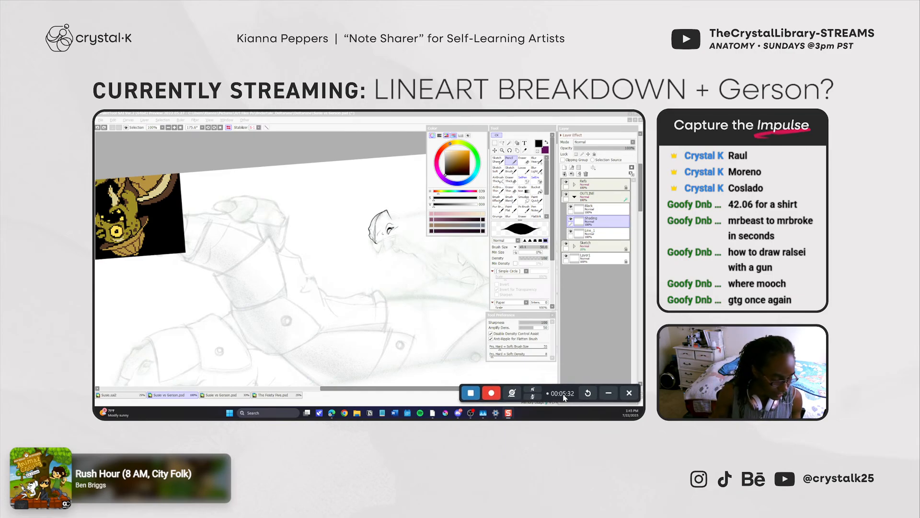
click(581, 227)
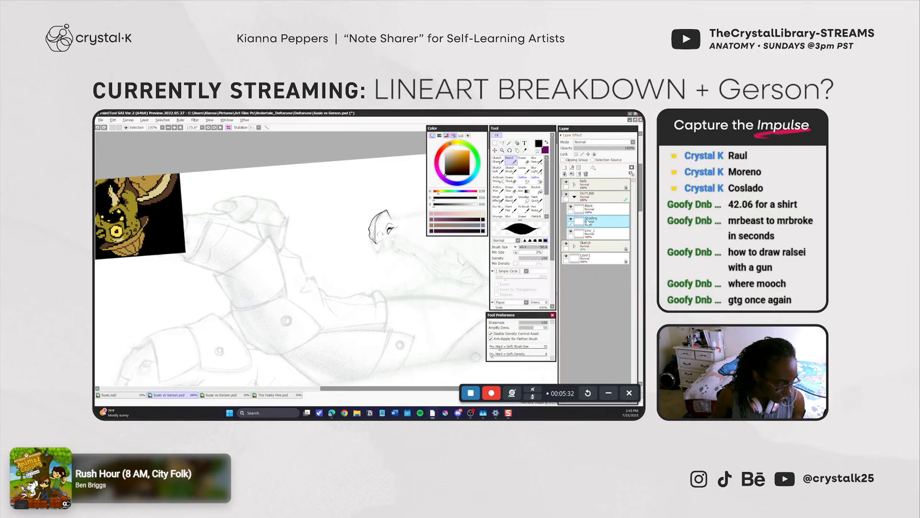
Try a Sketch brush shading stroke at the limb tip's lower edge and undo it.
drag(390, 279, 361, 270)
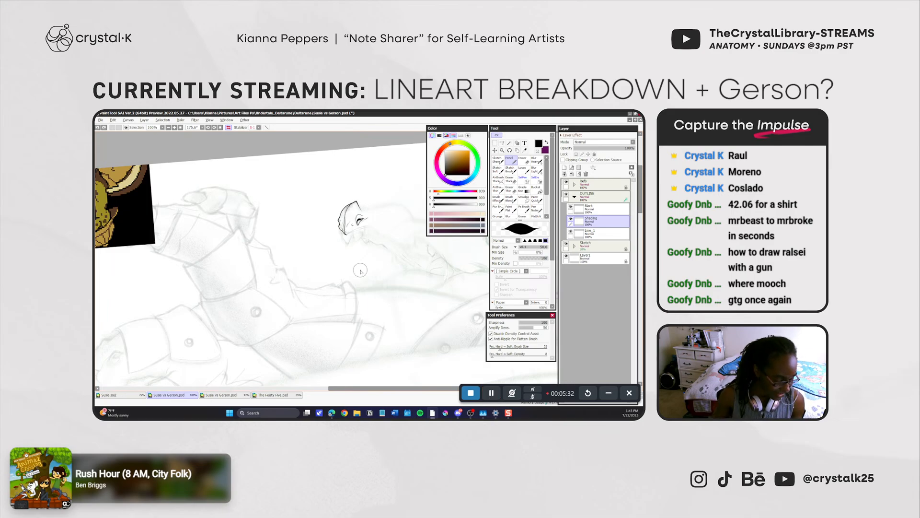
drag(361, 270, 350, 280)
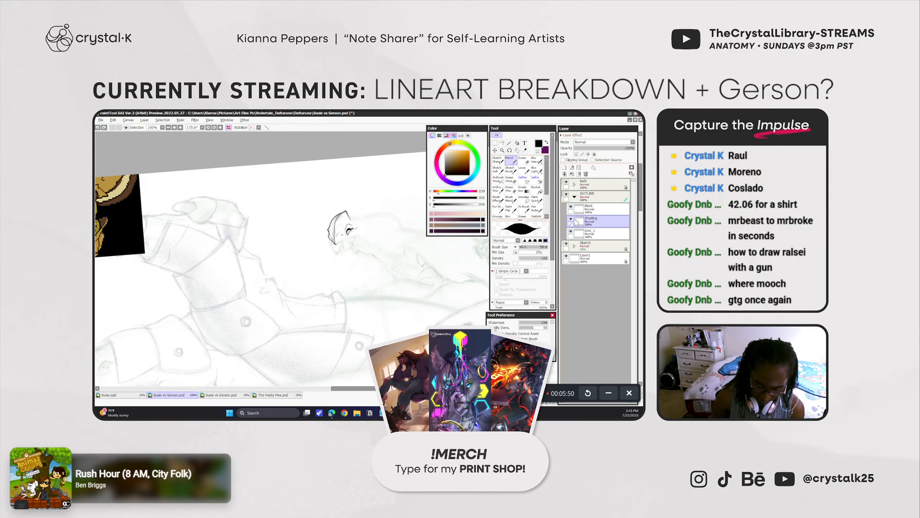
key(b)
mouse_move(315, 248)
mouse_down()
mouse_move(347, 226)
mouse_move(315, 205)
mouse_move(332, 207)
mouse_move(349, 234)
mouse_move(338, 225)
mouse_move(334, 246)
mouse_move(338, 234)
mouse_move(335, 241)
mouse_move(321, 219)
mouse_move(335, 245)
mouse_up()
click(520, 171)
key(ctrl+z)
Switch to the Sketch Brush and test shading strokes inside the limb tip, undoing unwanted marks.
click(505, 170)
key(ctrl+z)
key(ctrl+z)
key(ctrl+z)
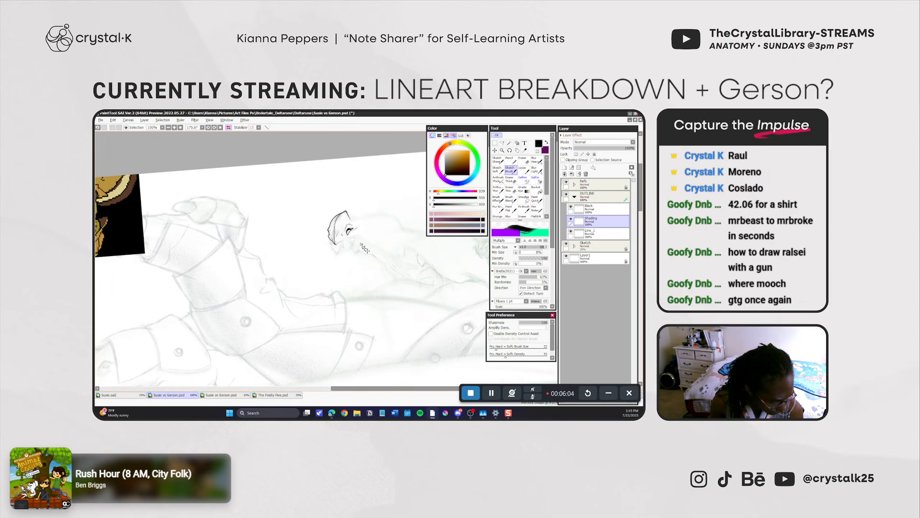
key(ctrl+z)
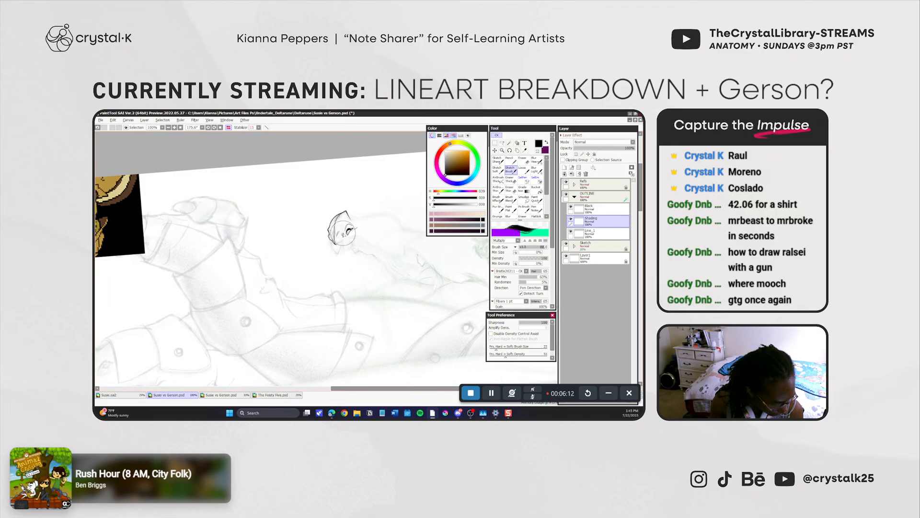
key(ctrl+z)
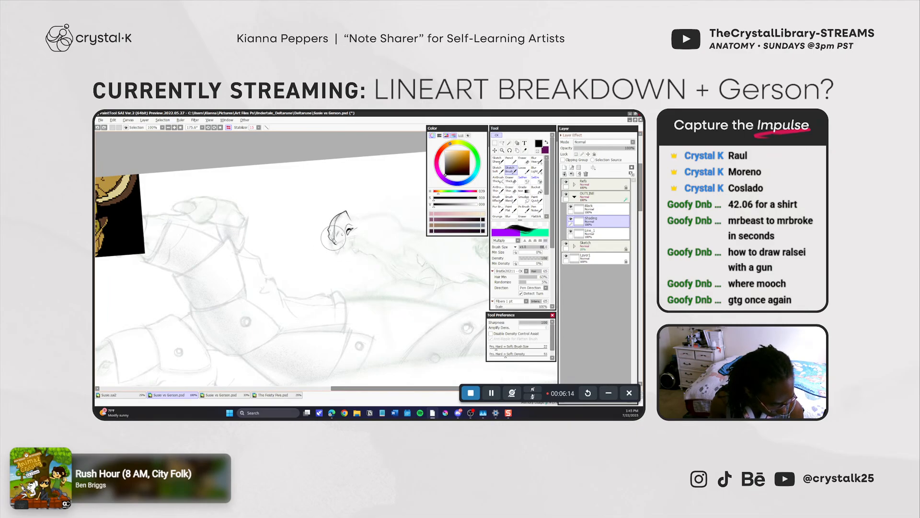
key(ctrl+z)
drag(332, 238, 334, 243)
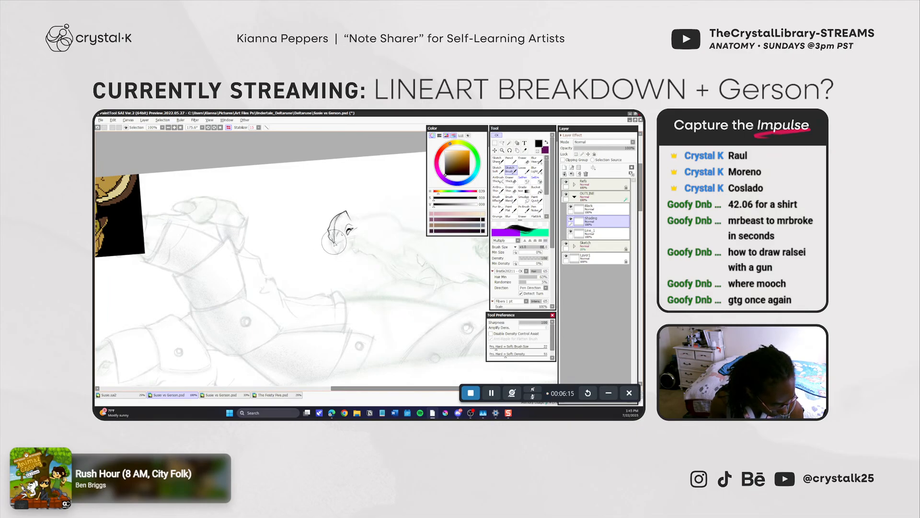
Make the Line_1 layer active and refine the small inked mark beside the limb tip, using the Pencil.
click(575, 235)
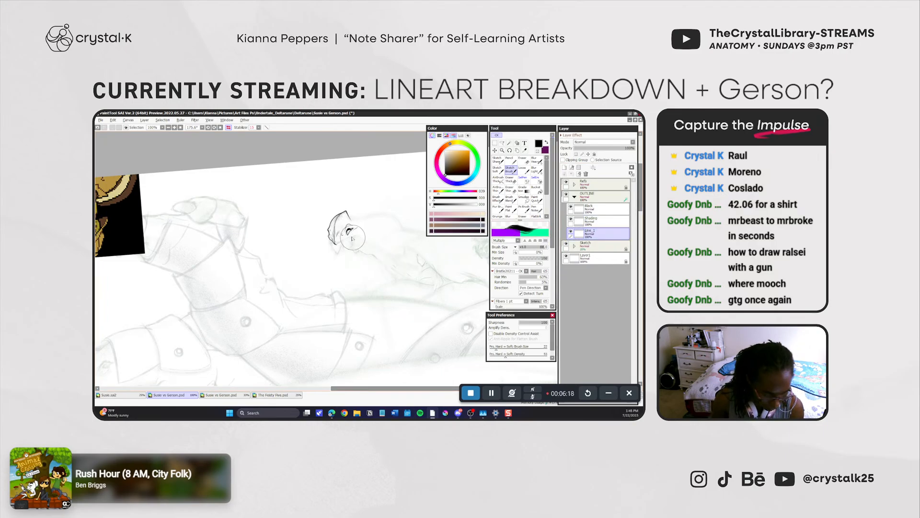
drag(347, 229, 349, 234)
key(n)
key(n)
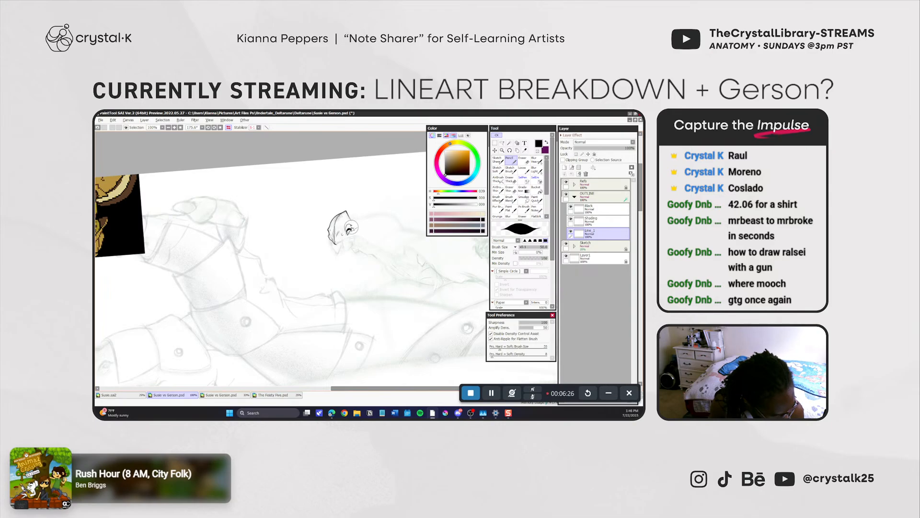
Try a short Pencil stroke inside the limb tip's upper edge on the Line_1 layer and undo it.
key(e)
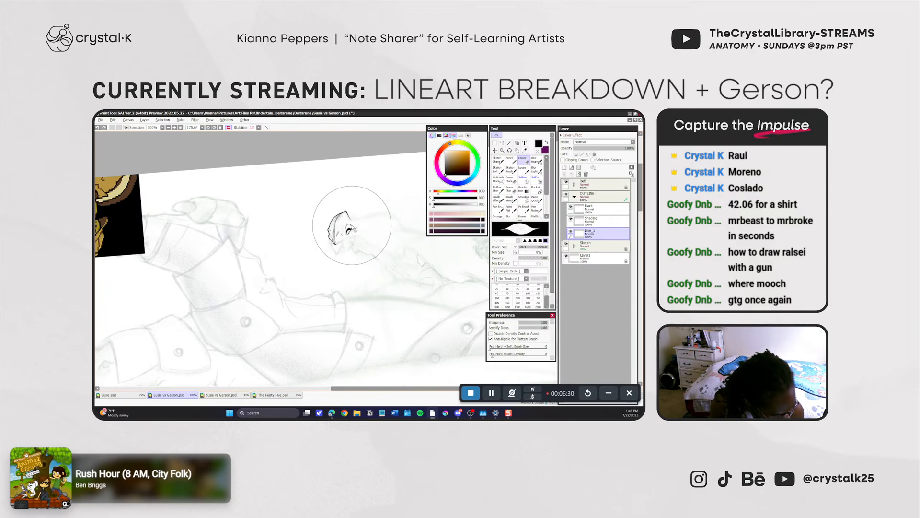
key(b)
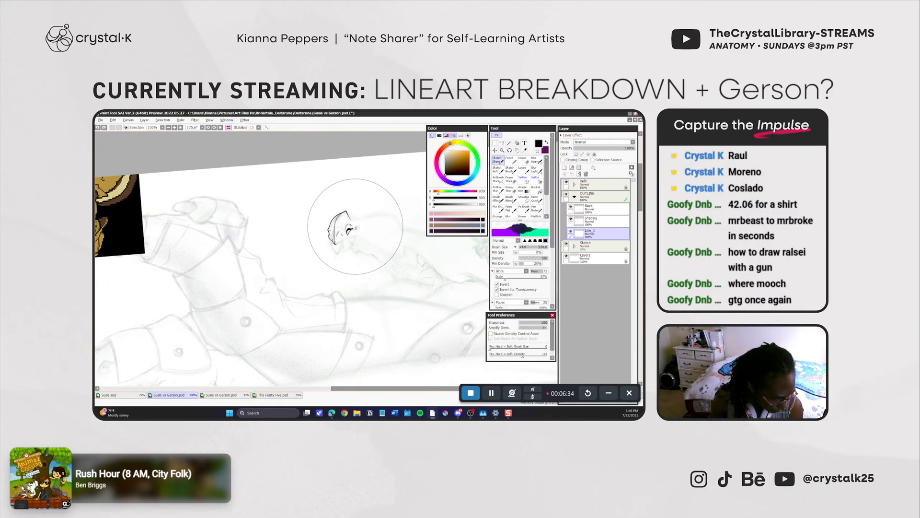
key(n)
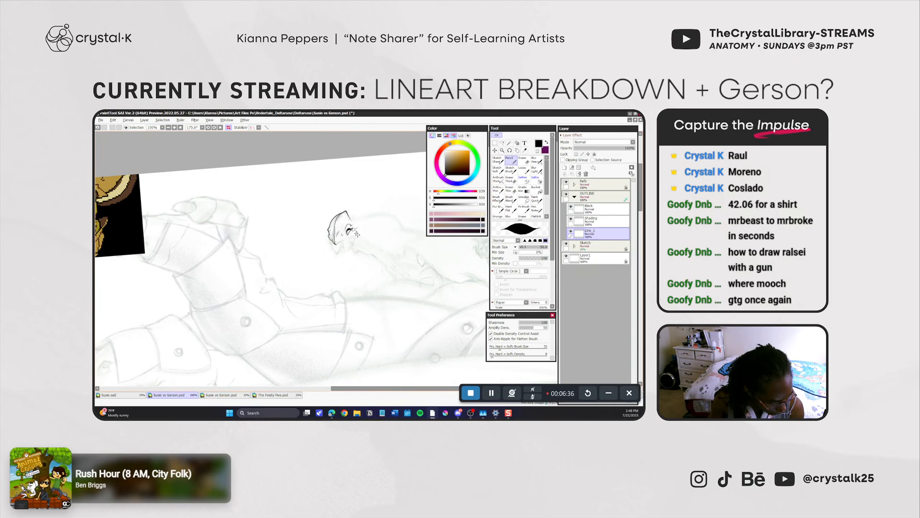
mouse_move(332, 226)
mouse_down()
mouse_move(341, 212)
mouse_move(335, 223)
mouse_up()
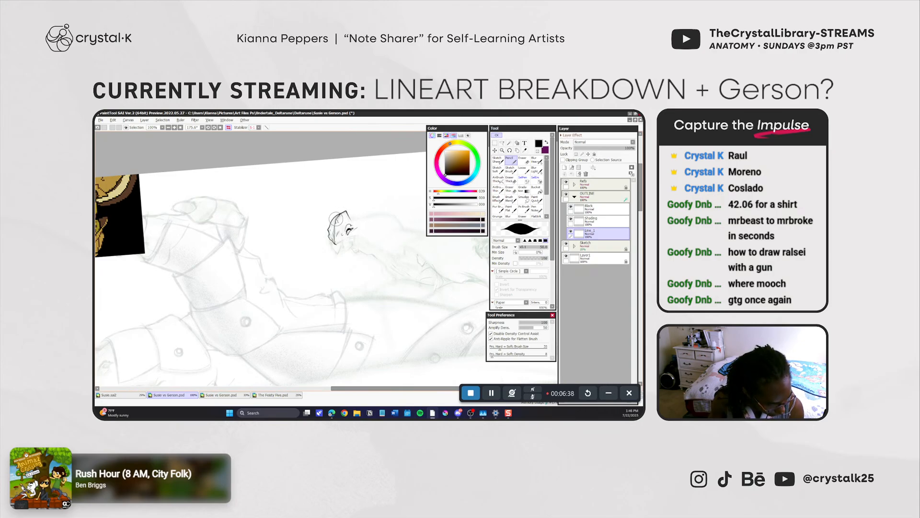
key(ctrl+z)
Try filling the limb tip with black on the Black layer using the Bucket, and undo the fill.
click(593, 210)
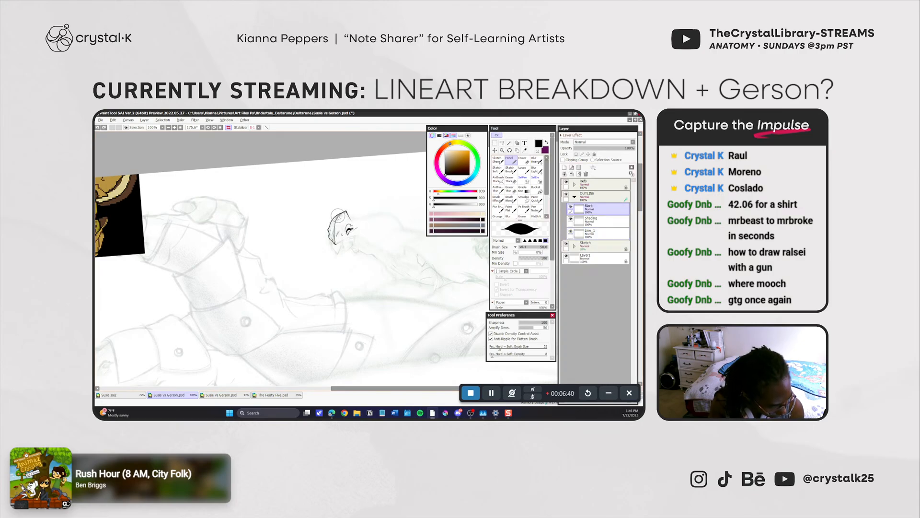
drag(339, 216, 334, 224)
click(538, 190)
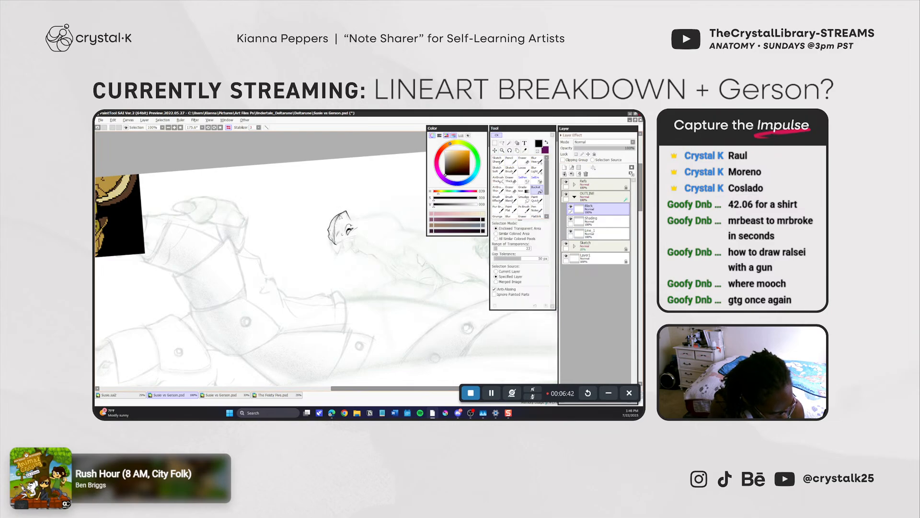
click(343, 222)
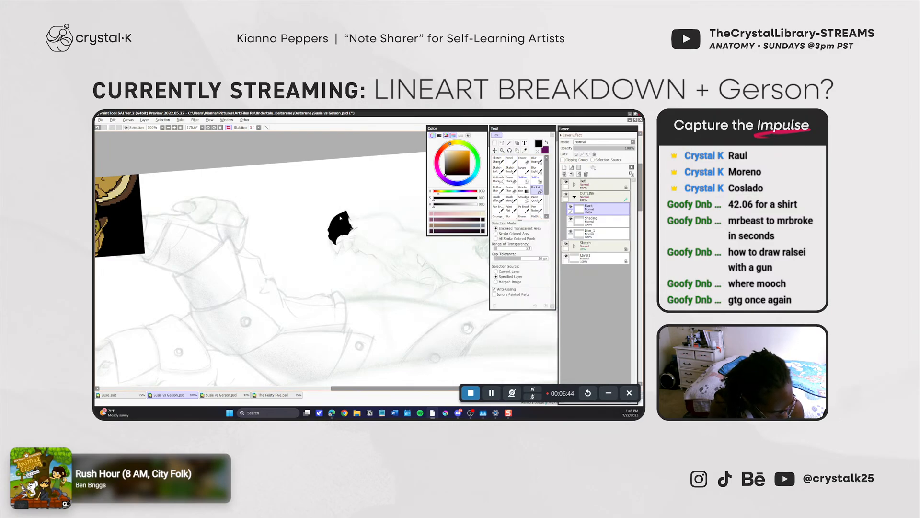
key(ctrl+z)
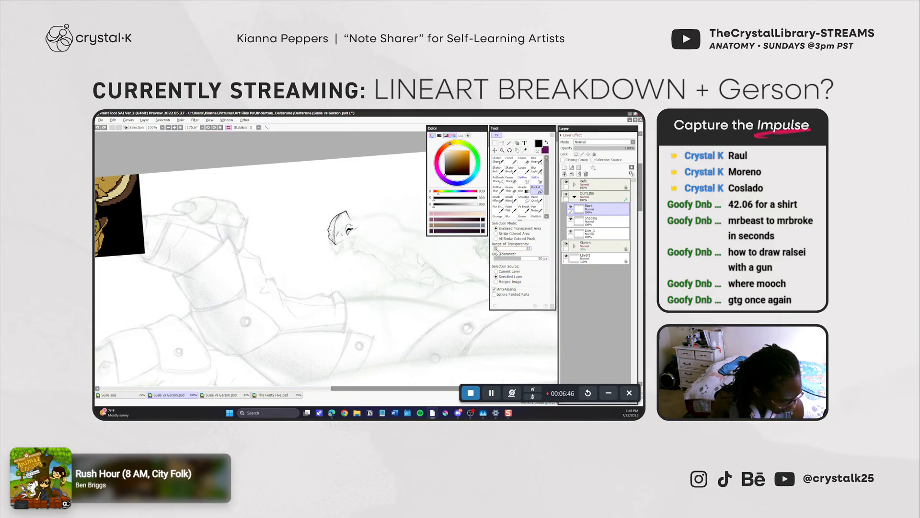
Raise the Bucket's Range of Transparency in stages, testing a black fill on the limb tip and undoing it each time.
click(341, 222)
key(ctrl+z)
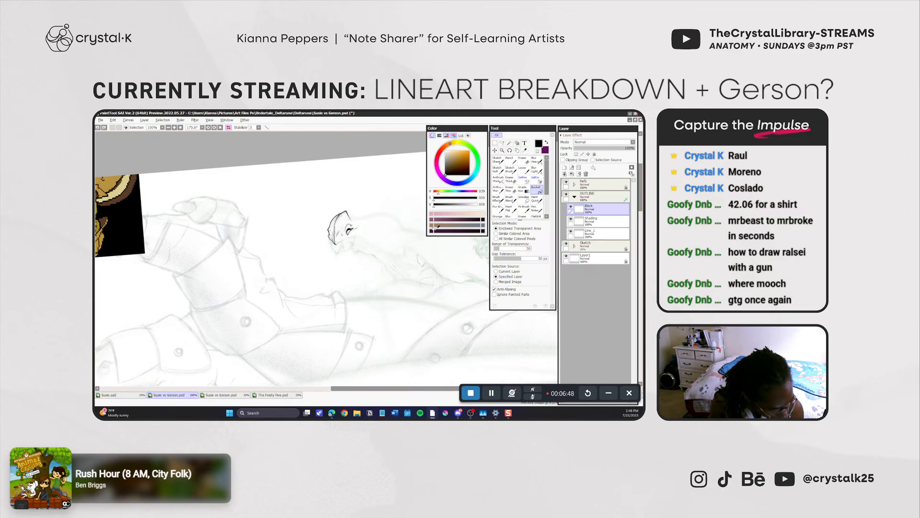
drag(500, 248, 504, 248)
click(341, 217)
key(ctrl+z)
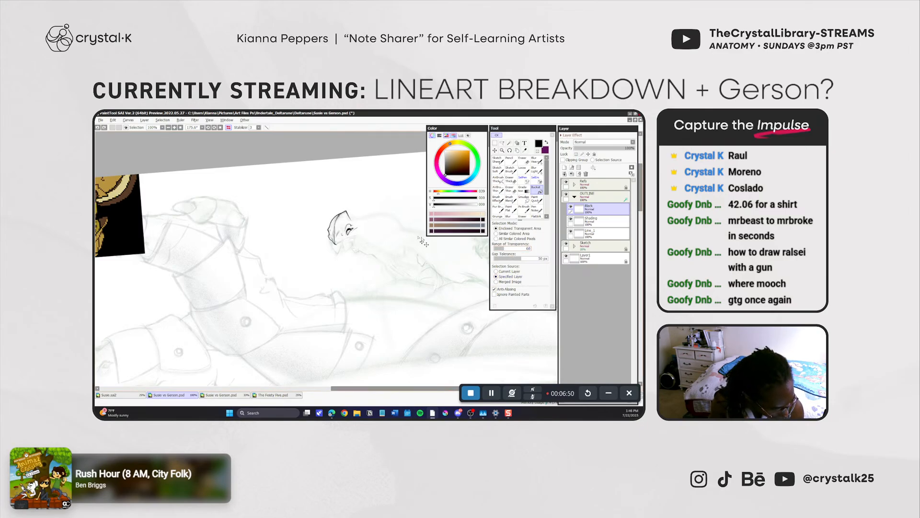
click(516, 248)
click(341, 216)
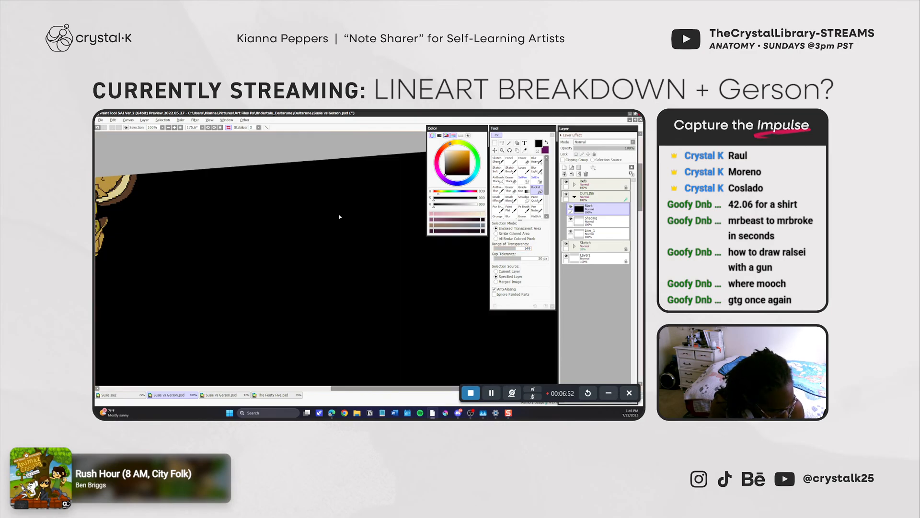
key(ctrl+z)
Choose the Pencil again and make the Line_1 layer active.
click(512, 163)
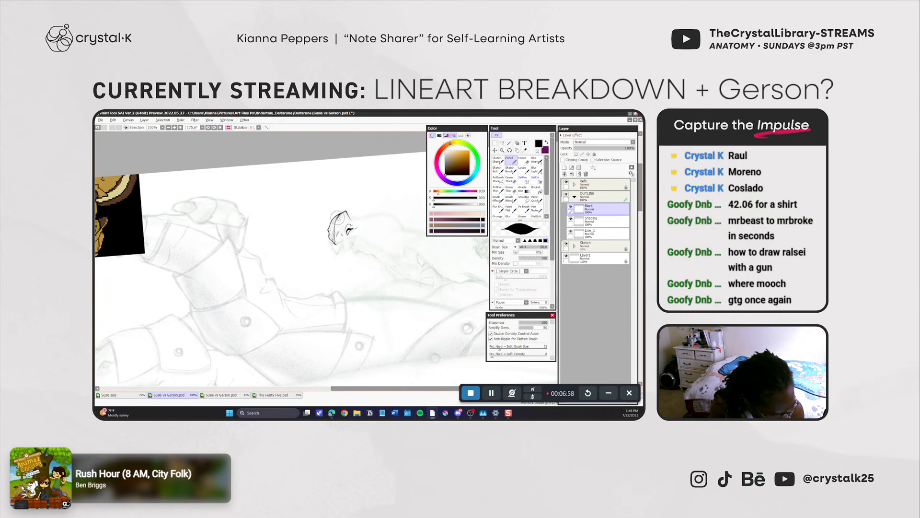
click(588, 234)
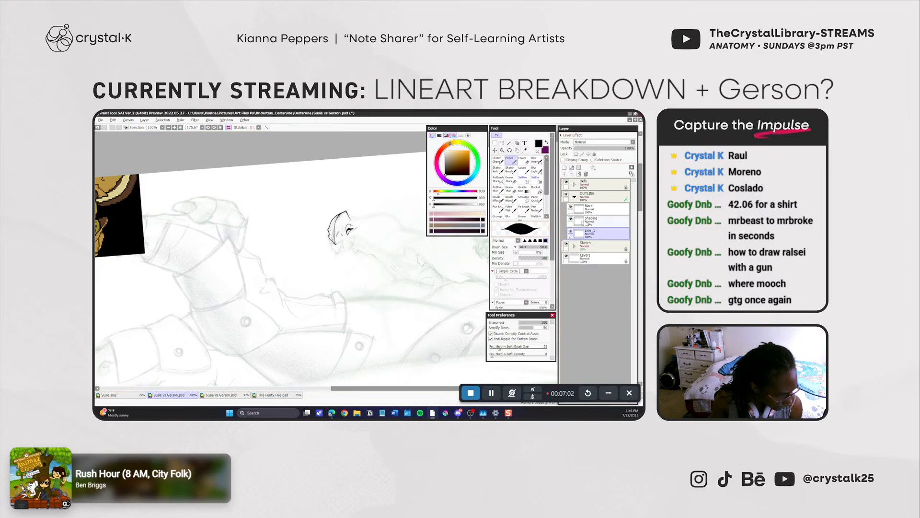
click(602, 210)
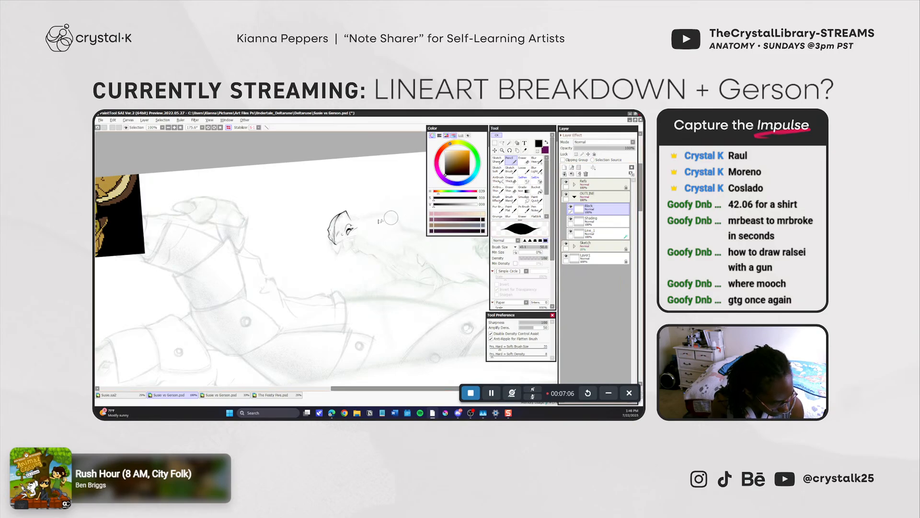
key(e)
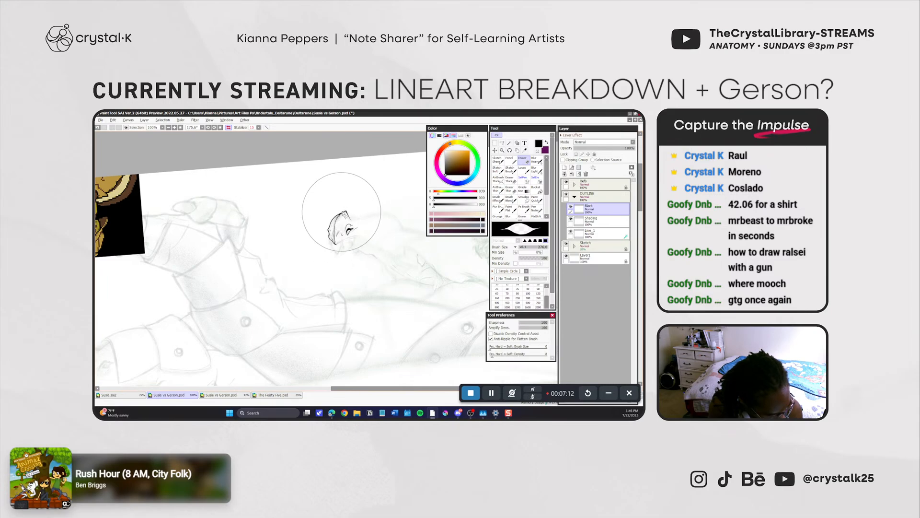
click(600, 231)
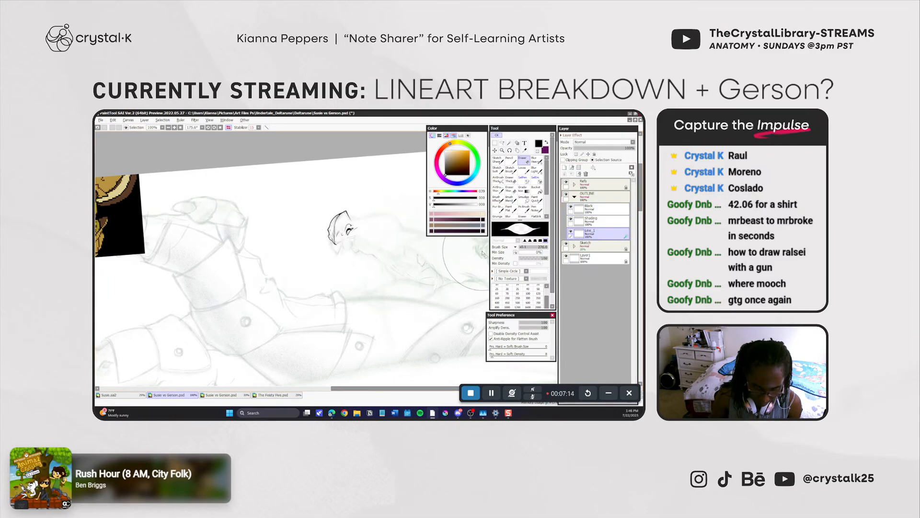
key(n)
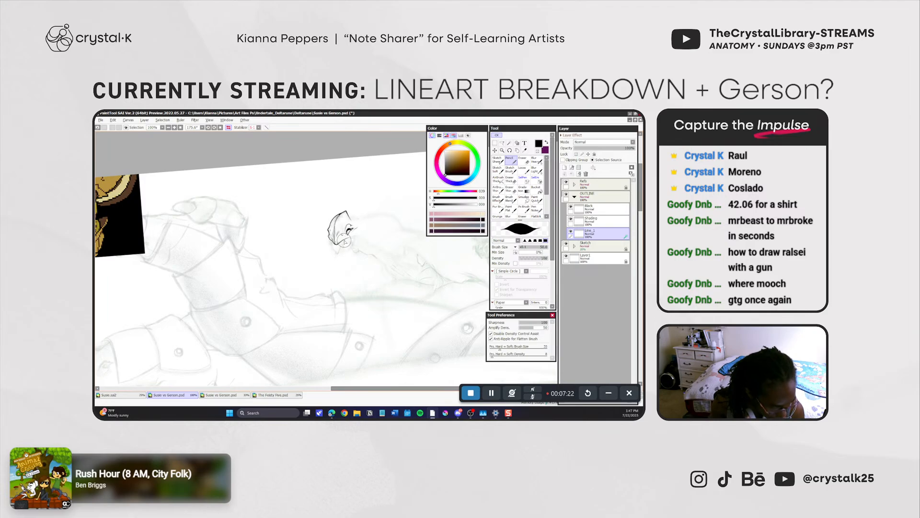
Rotate the canvas, try a short Pencil stroke beside the limb tip on the Line_1 layer, and undo it.
key(r)
drag(452, 341, 456, 275)
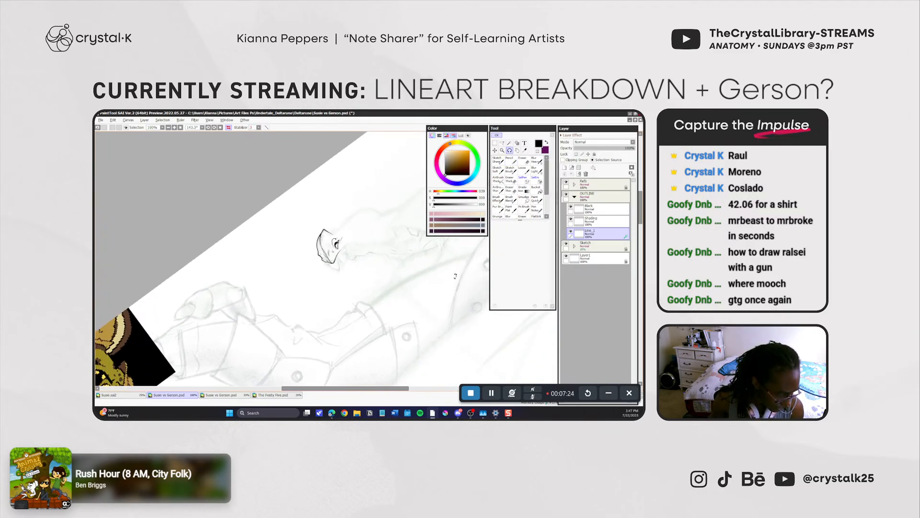
click(509, 160)
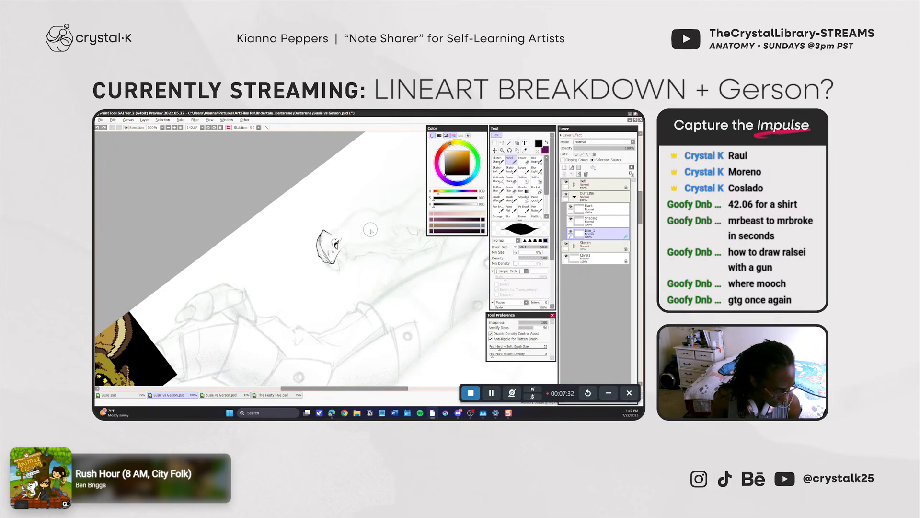
mouse_move(368, 298)
mouse_down()
mouse_move(393, 276)
mouse_move(381, 284)
mouse_up()
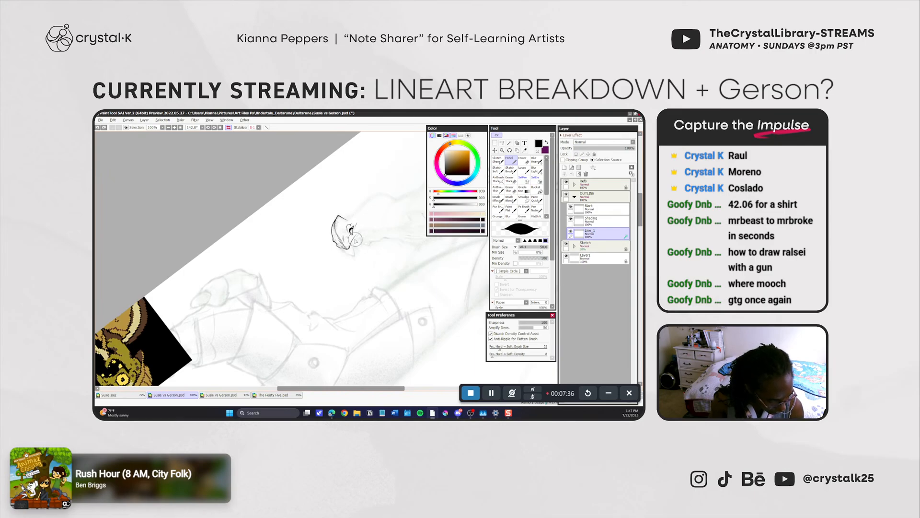
mouse_move(356, 239)
mouse_down()
mouse_move(363, 230)
mouse_move(348, 249)
mouse_up()
key(ctrl+z)
key(ctrl+z)
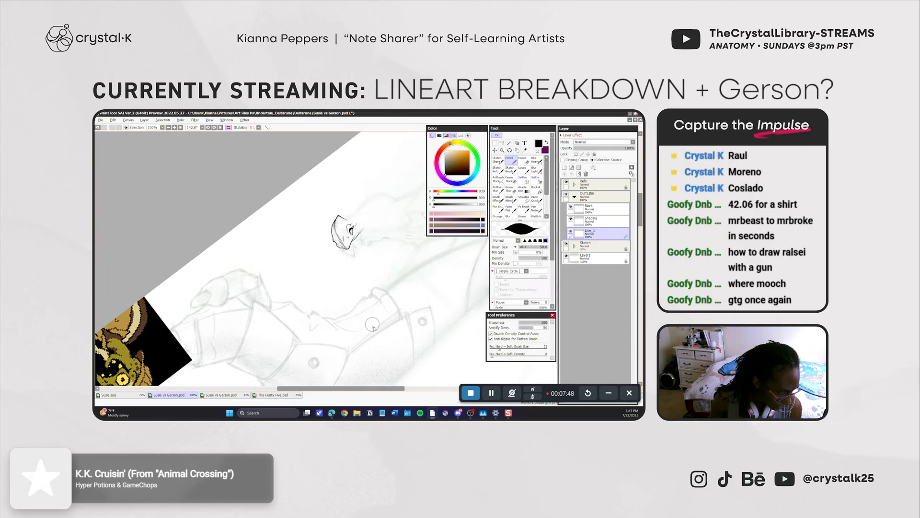
Ink the curved line running out from the limb tip along the sketched limb on Line_1, undoing and redrawing the stroke as needed.
key(r)
mouse_move(416, 345)
mouse_down()
mouse_move(452, 347)
mouse_move(468, 286)
mouse_up()
click(510, 161)
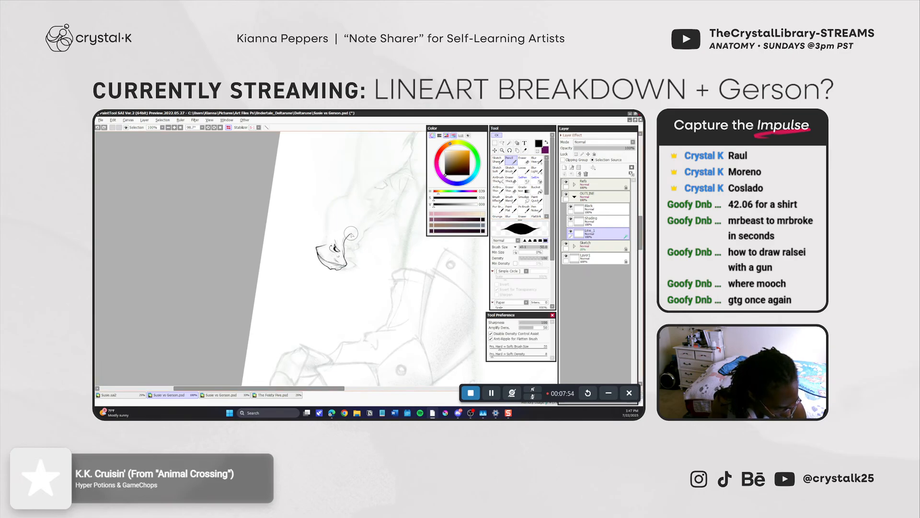
key(ctrl+z)
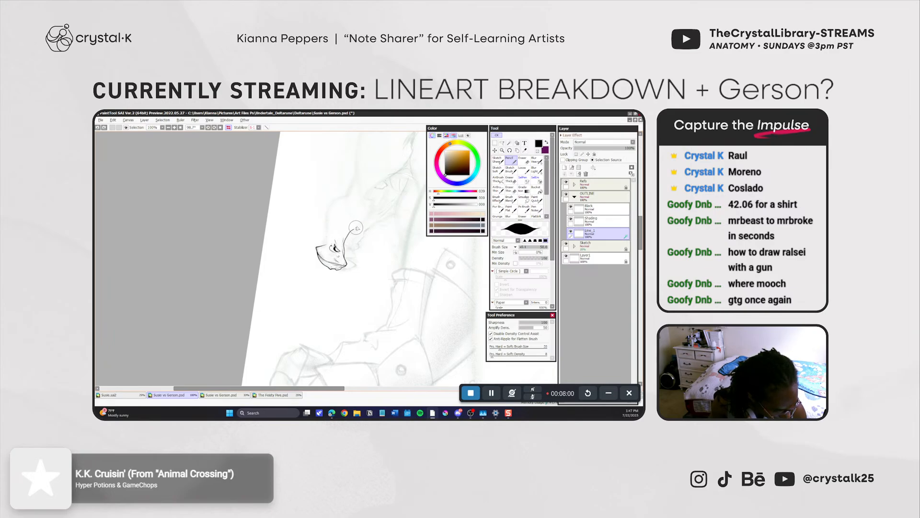
drag(356, 228, 357, 227)
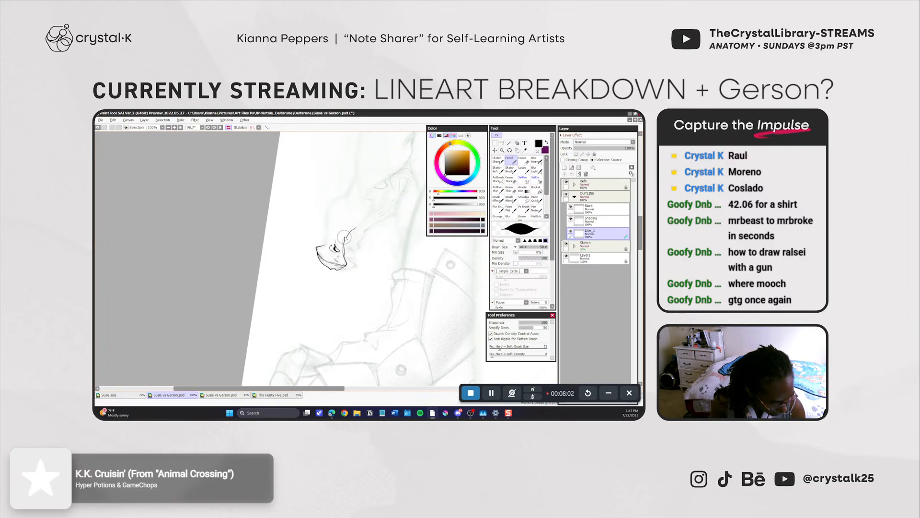
key(ctrl+z)
drag(345, 235, 356, 223)
key(ctrl+z)
key(ctrl+z)
key(ctrl+z)
key(ctrl+z)
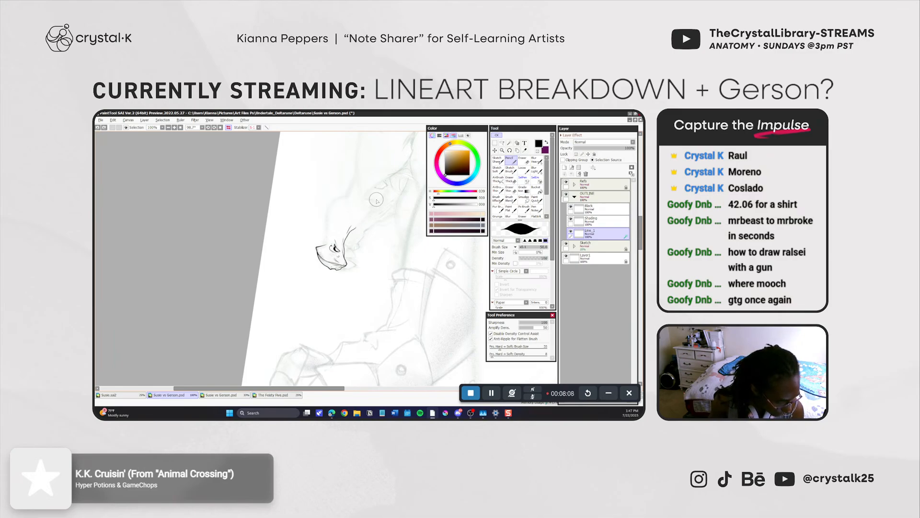
Reset the canvas rotation, ink a short upward spike line above the limb tip, and check it by toggling the OUTLINE folder's visibility.
key(Home)
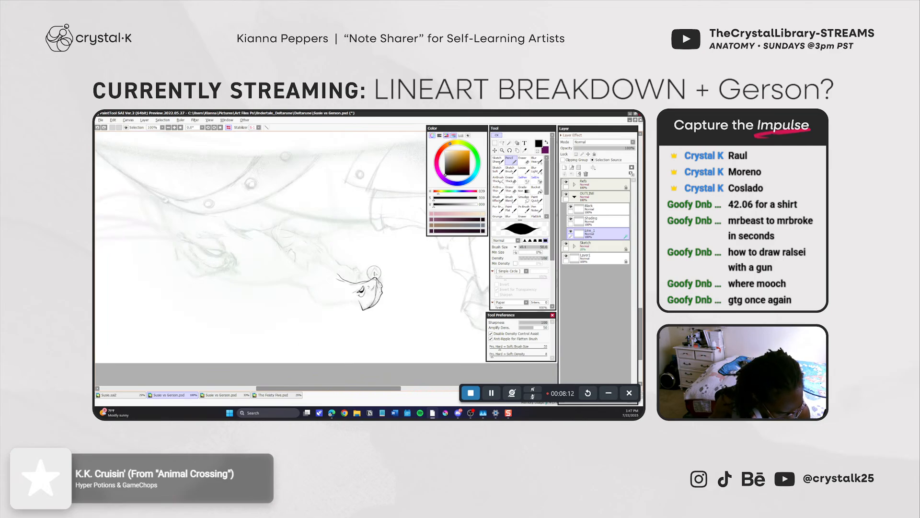
drag(375, 268, 370, 279)
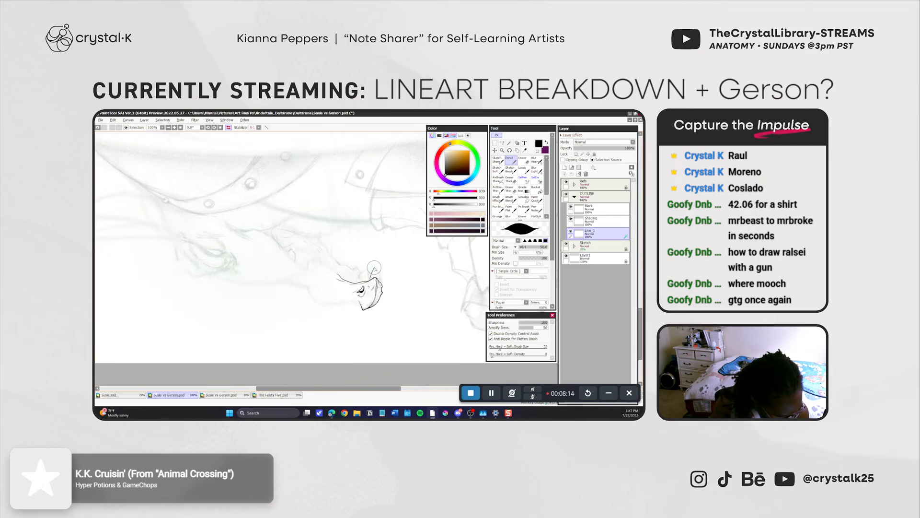
key(ctrl+z)
drag(375, 267, 370, 279)
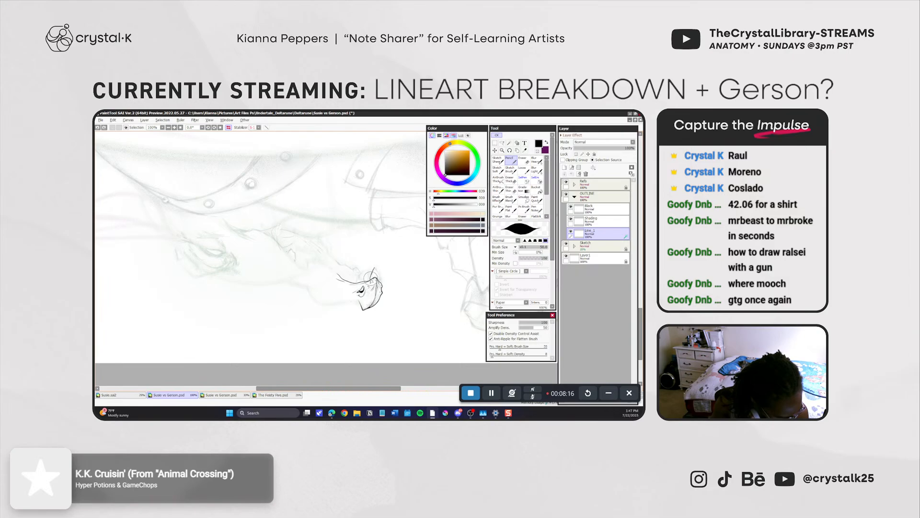
key(ctrl+z)
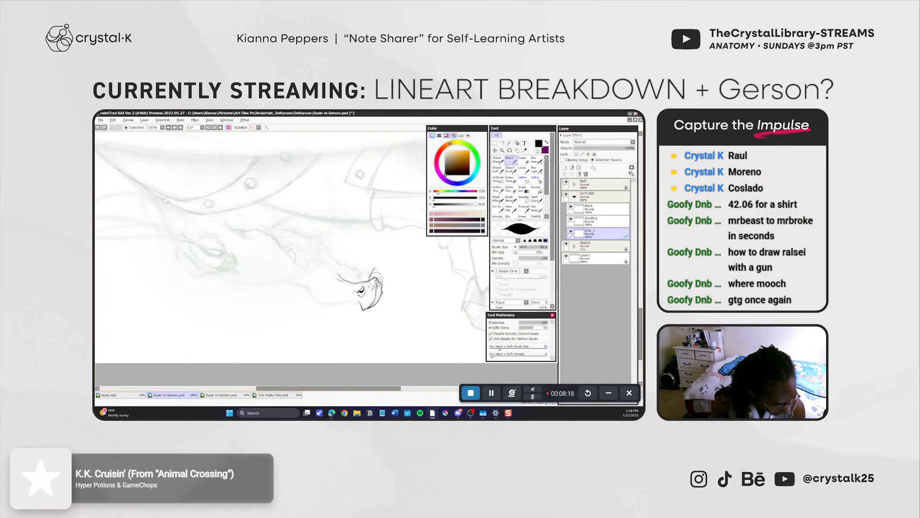
click(567, 194)
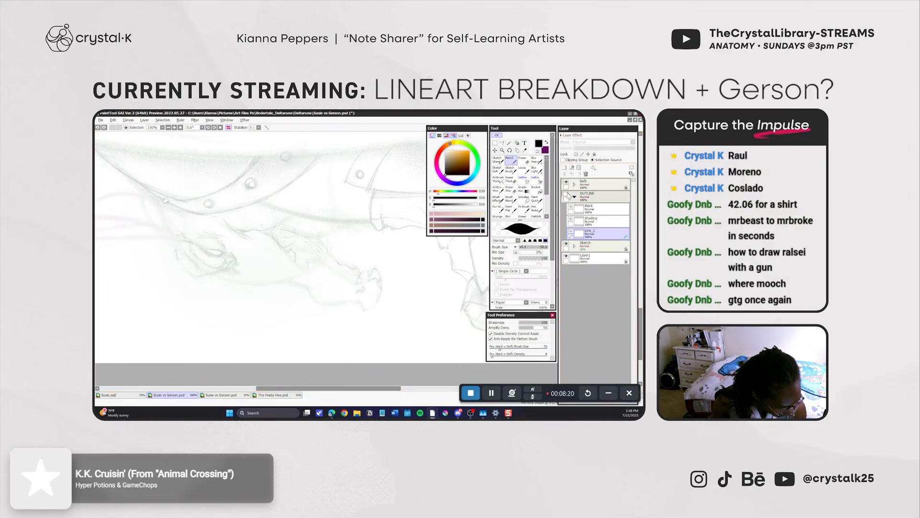
click(567, 194)
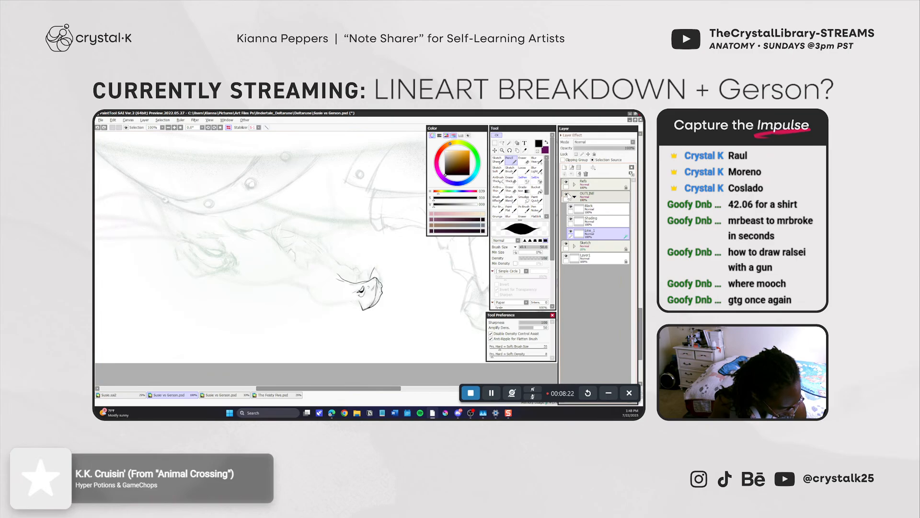
Add a light Sketch Brush stroke inside the limb tip on the Shading layer.
key(e)
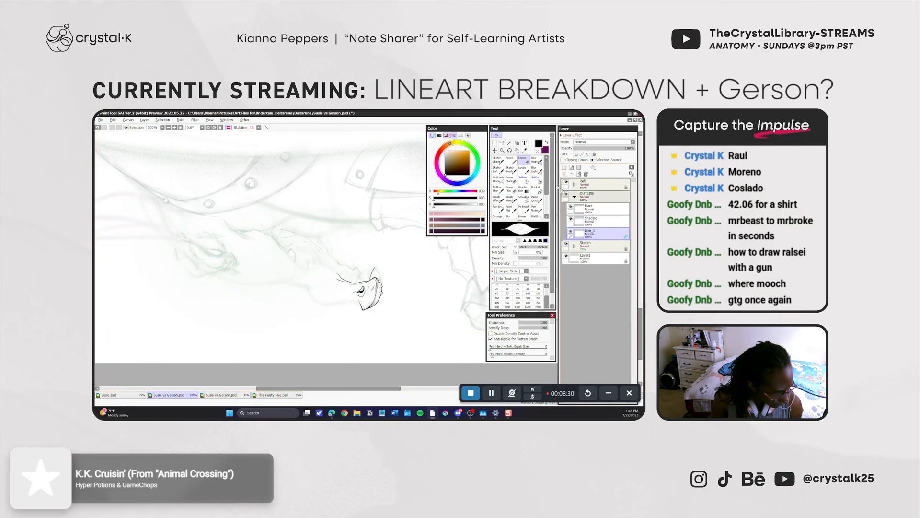
click(537, 198)
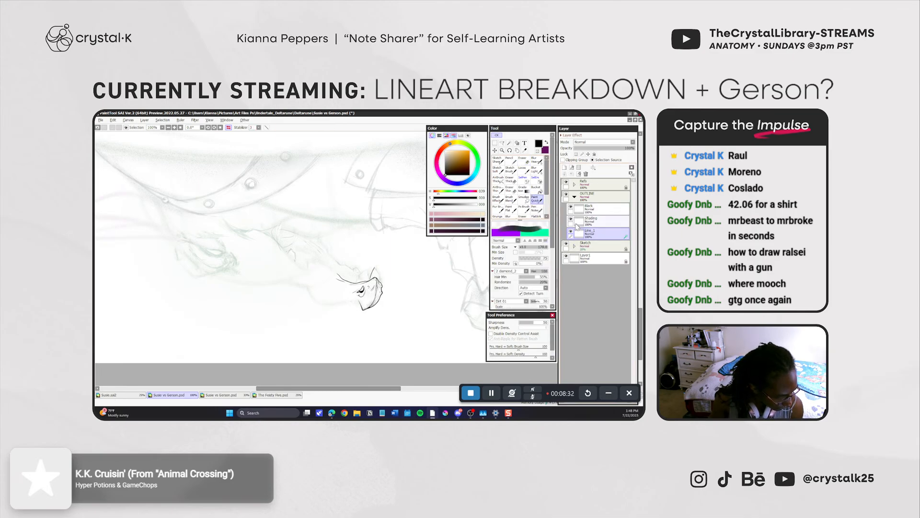
click(509, 170)
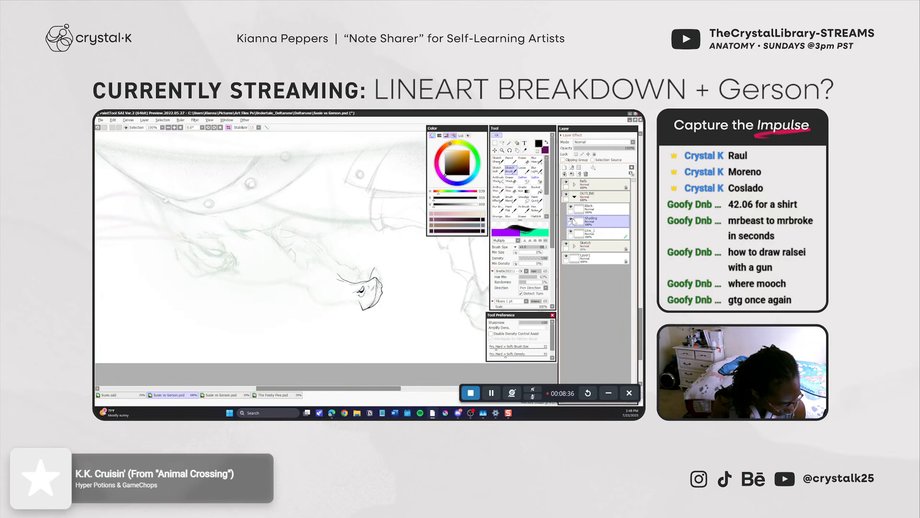
drag(365, 283, 372, 285)
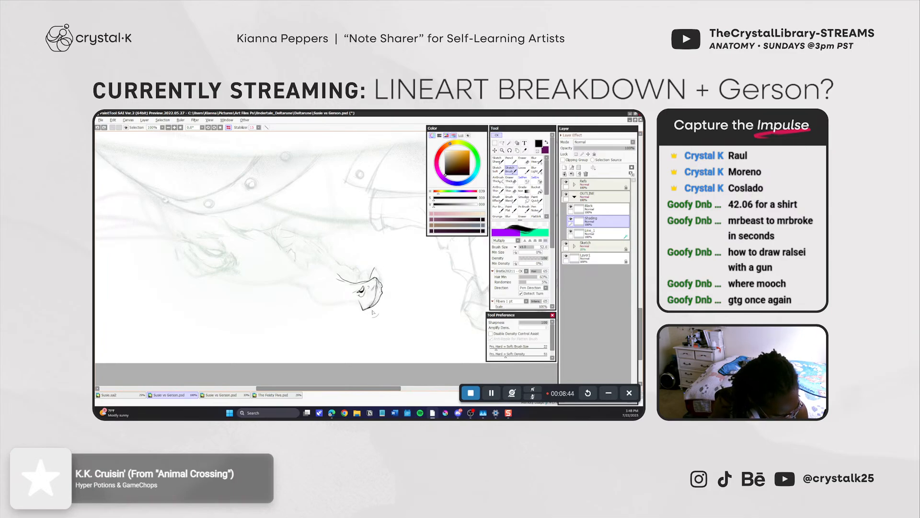
Return to the Pencil and add a new layer directly above Line_1.
key(e)
key(n)
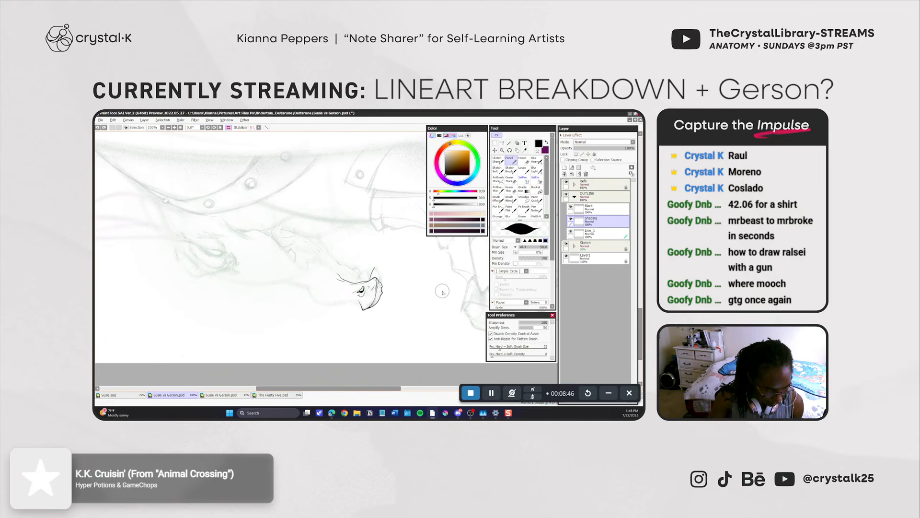
click(599, 234)
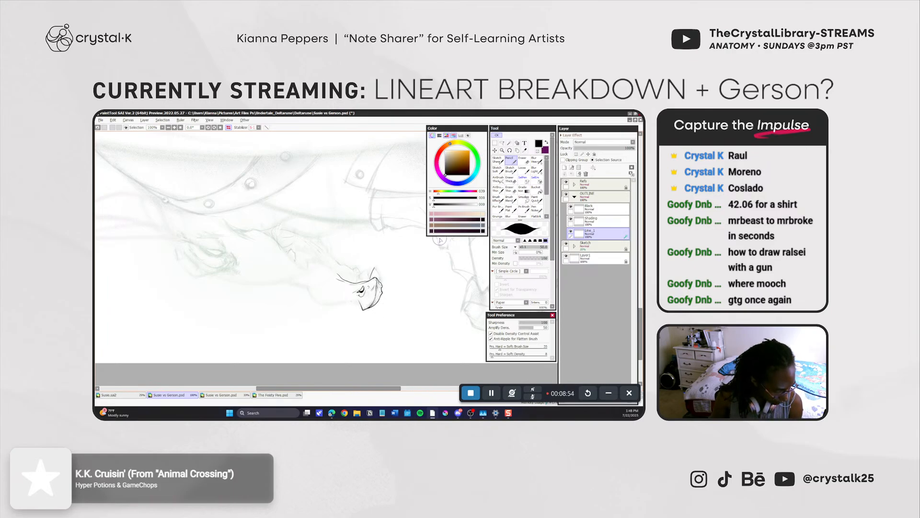
key(e)
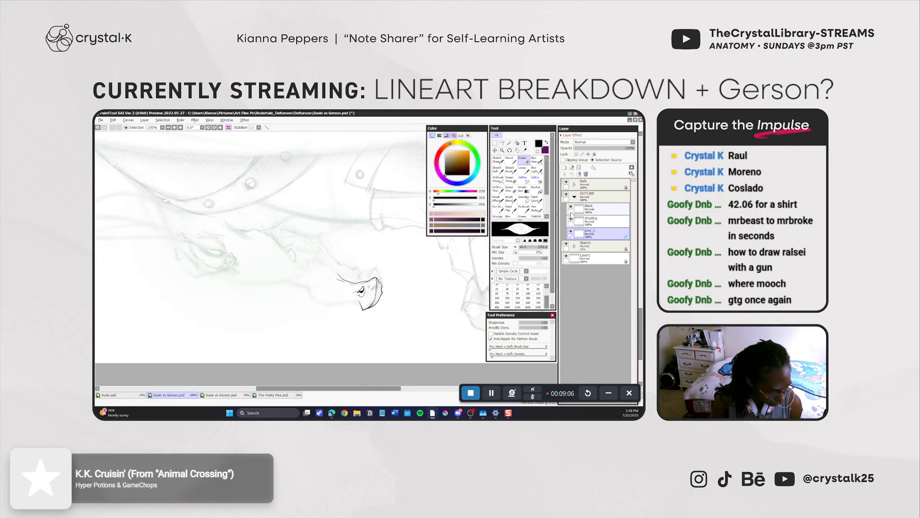
key(n)
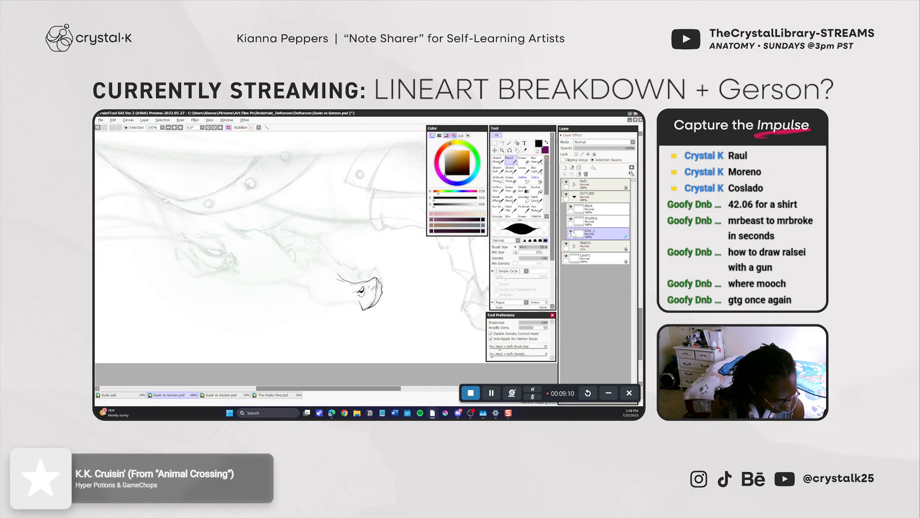
click(564, 167)
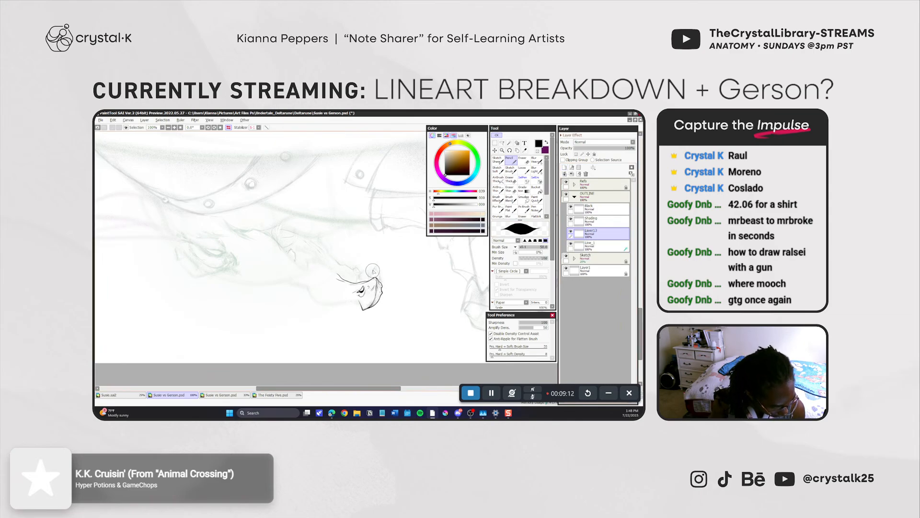
Ink the outer edge of the spike above the limb tip on the new layer, repeatedly redrawing it, and toggle that layer's visibility to compare.
drag(373, 271, 379, 285)
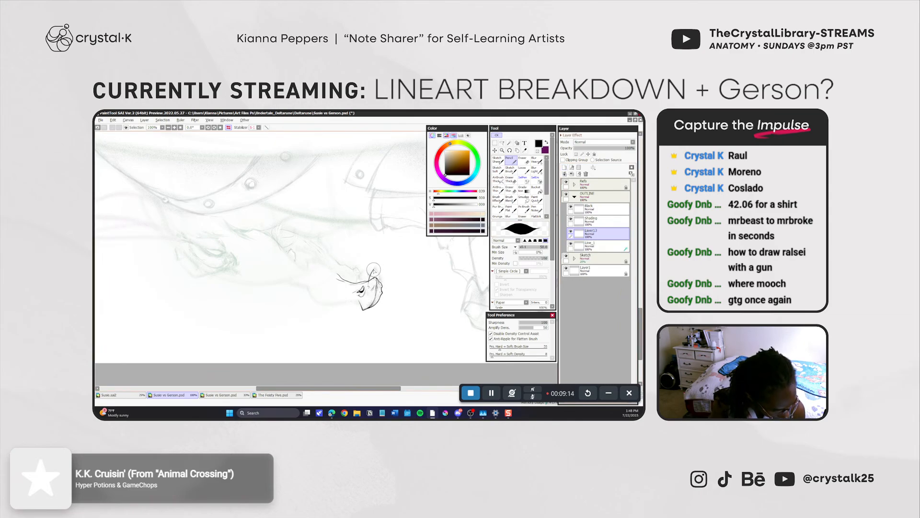
key(ctrl+z)
mouse_move(374, 270)
mouse_down()
mouse_move(378, 285)
mouse_move(372, 270)
mouse_up()
key(ctrl+z)
key(ctrl+z)
key(ctrl+z)
key(ctrl+z)
key(ctrl+z)
key(ctrl+z)
key(ctrl+z)
key(ctrl+z)
key(ctrl+z)
key(ctrl+z)
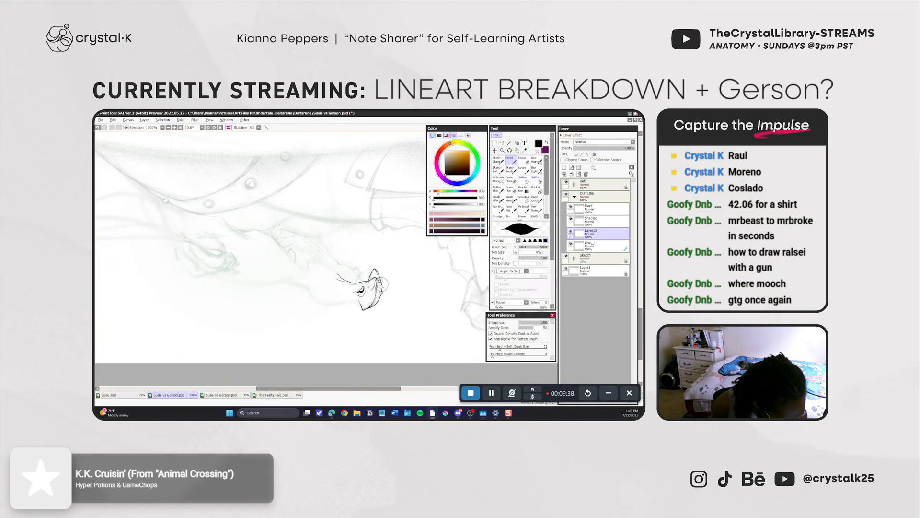
key(ctrl+z)
drag(375, 270, 382, 287)
key(ctrl+z)
click(570, 230)
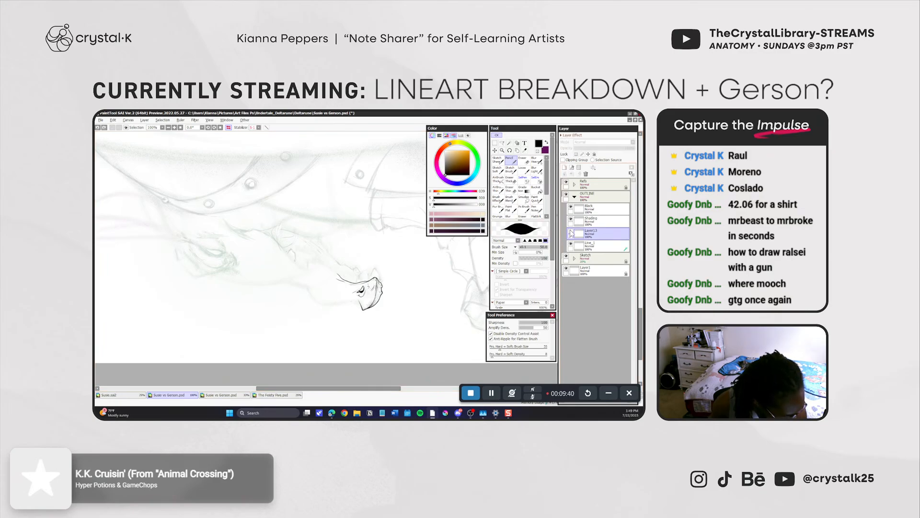
click(570, 231)
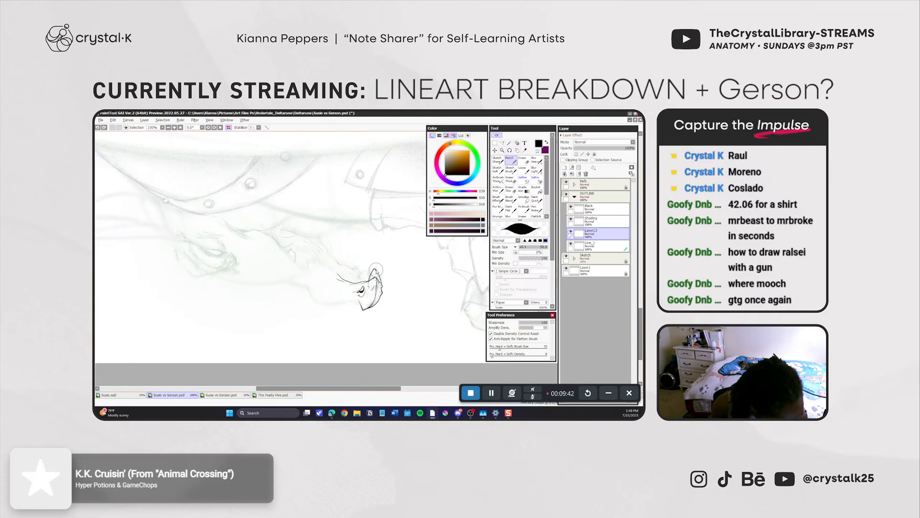
Redraw the spike's outer edge down to the limb tip's outline and compare it with the new layer hidden and shown.
key(ctrl+z)
drag(376, 271, 382, 290)
key(ctrl+z)
key(e)
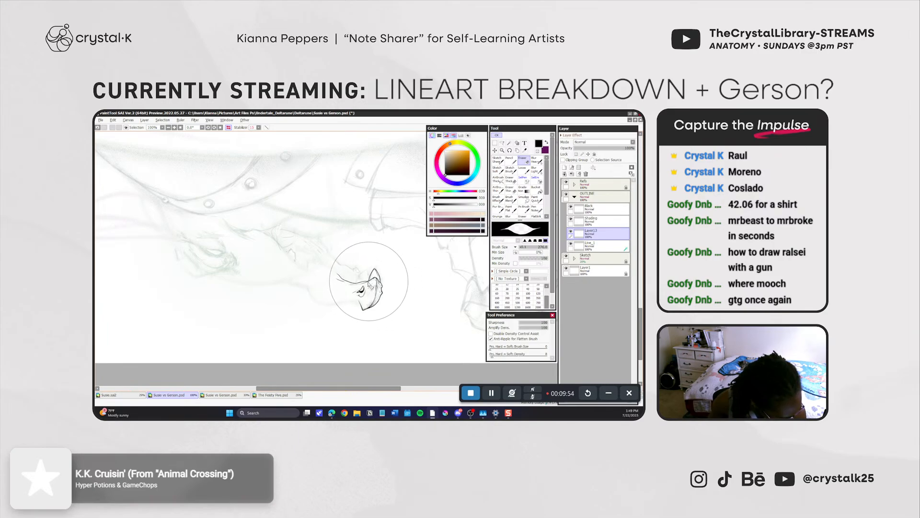
click(571, 232)
click(571, 232)
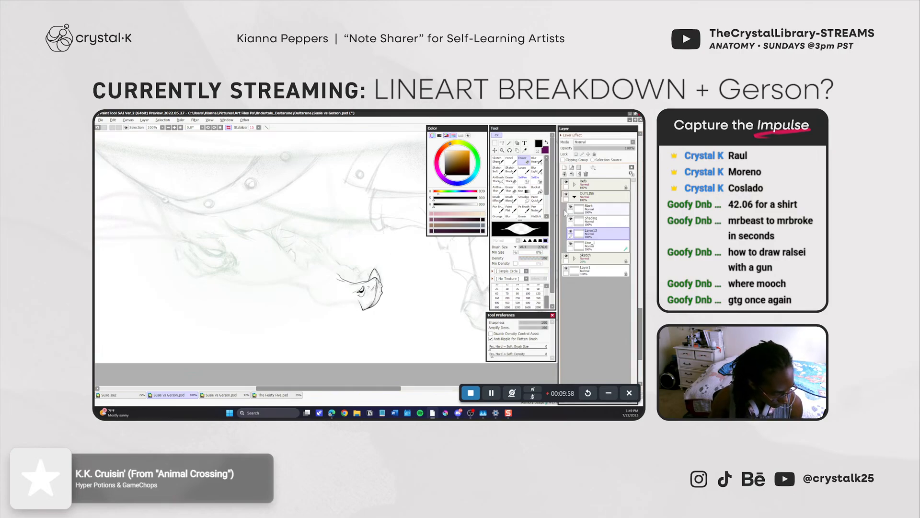
Refine the spike's outer line with further Pencil strokes on the new layer, undoing unsatisfactory attempts.
click(509, 160)
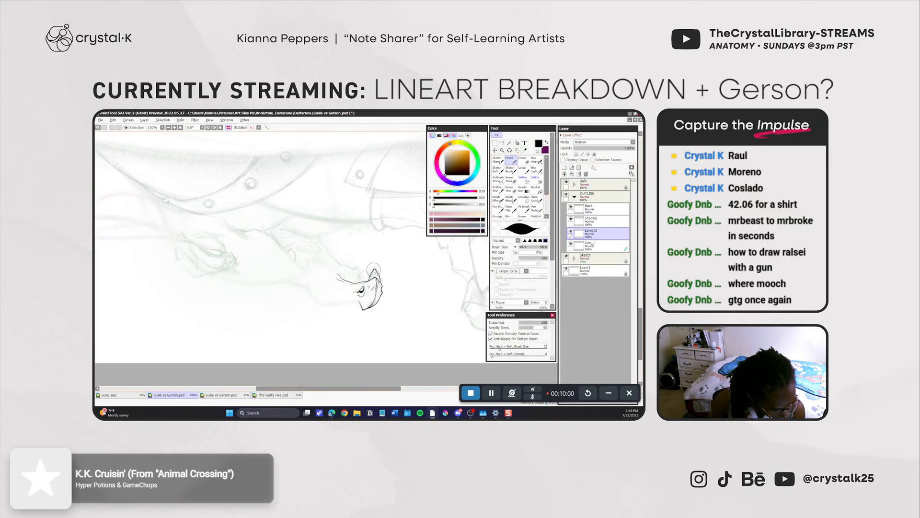
key(ctrl+z)
drag(373, 270, 378, 284)
key(ctrl+z)
key(ctrl+z)
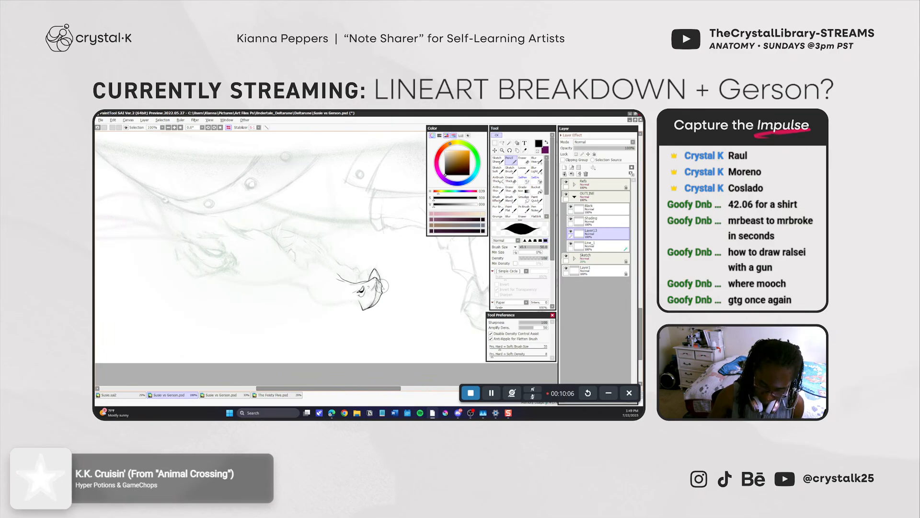
Rework the spike's point with short Pencil strokes on the layer above Line_1, undoing the unsatisfactory one.
key(r)
mouse_move(416, 311)
mouse_down()
mouse_move(449, 269)
mouse_move(401, 204)
mouse_move(317, 250)
mouse_move(322, 305)
mouse_up()
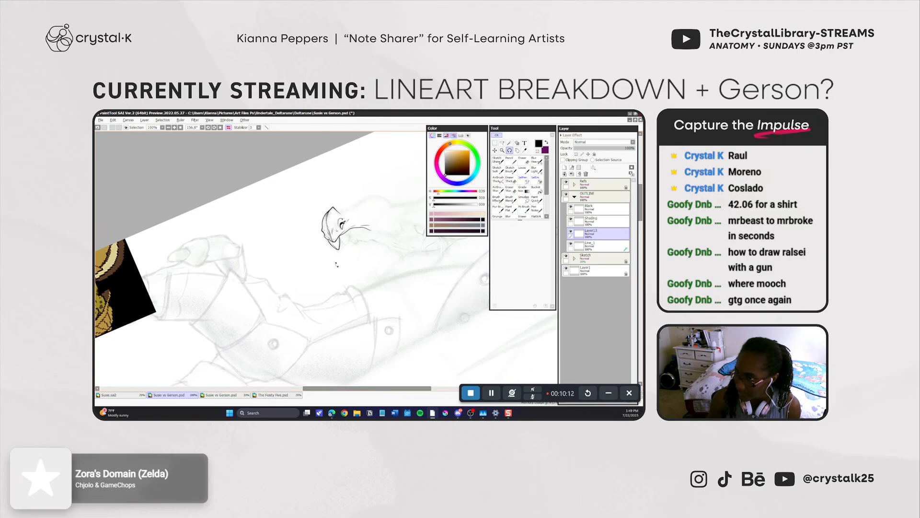
click(512, 161)
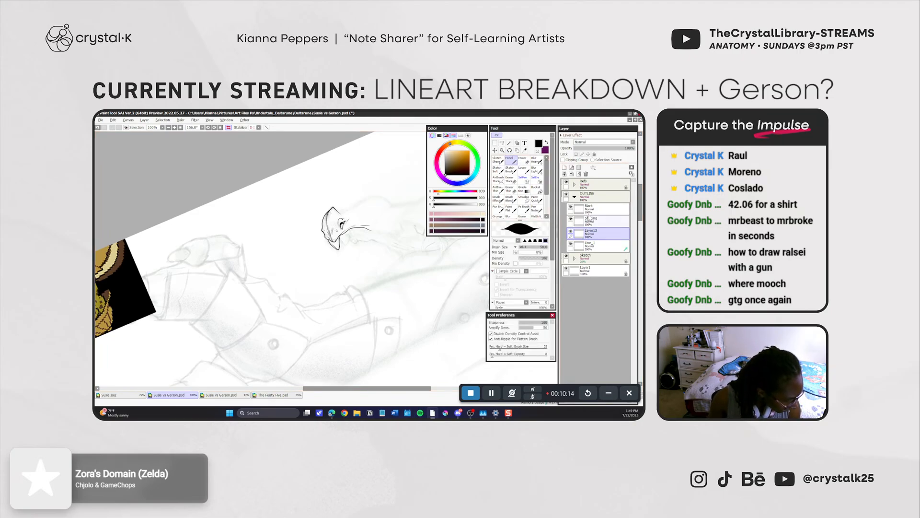
mouse_move(336, 244)
mouse_down()
mouse_move(342, 236)
mouse_move(339, 248)
mouse_up()
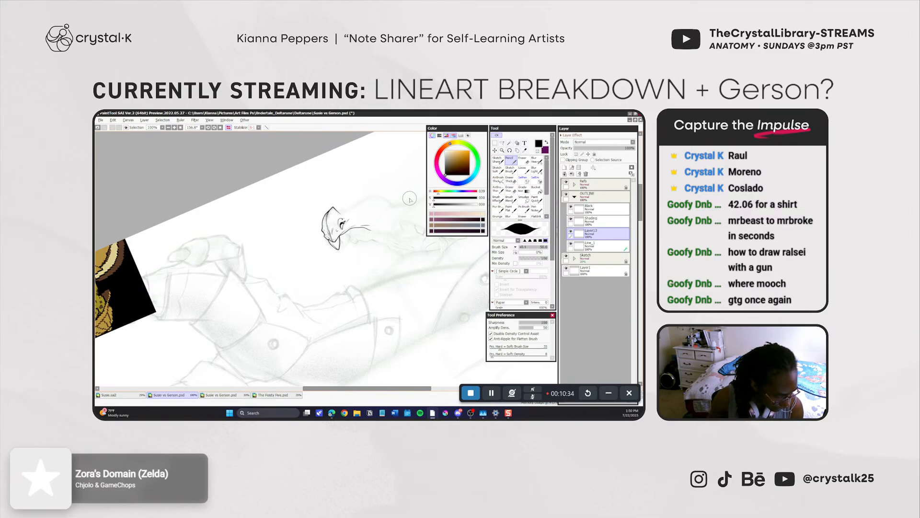
key(e)
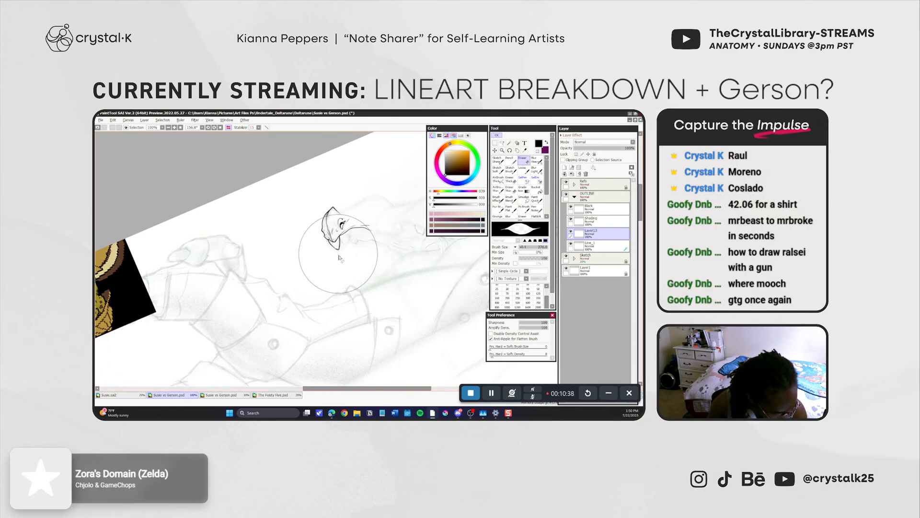
key(b)
key(ctrl+z)
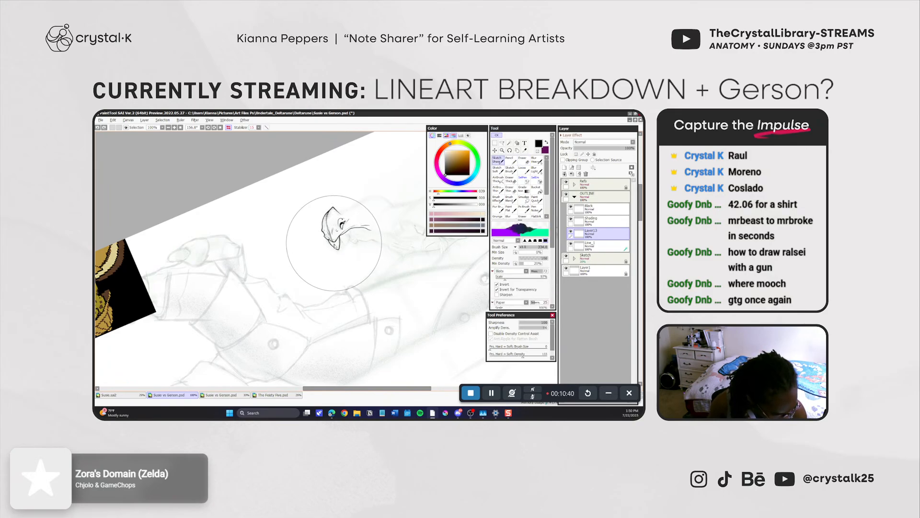
Redraw the spike's edge down to its point with the Pencil and compare it with the extra line layer hidden and shown.
key(n)
drag(333, 244, 339, 250)
key(ctrl+z)
key(ctrl+z)
key(ctrl+z)
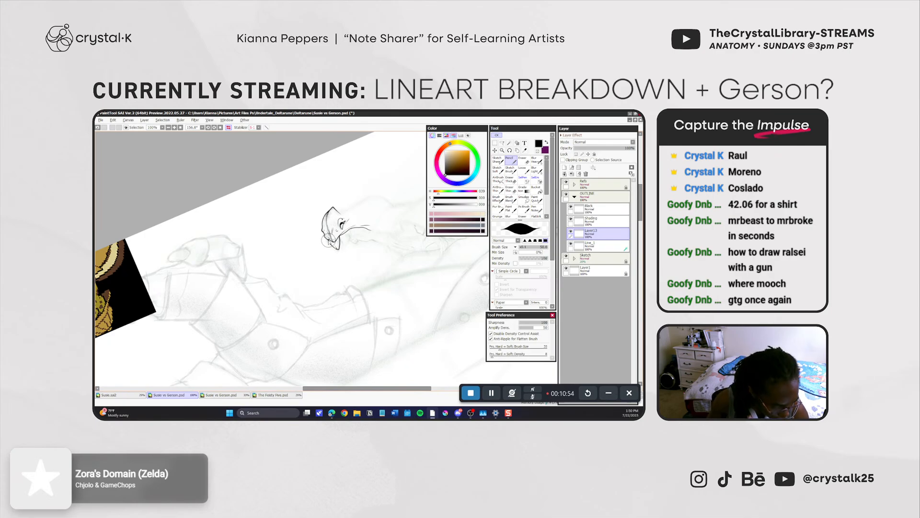
drag(324, 234, 338, 249)
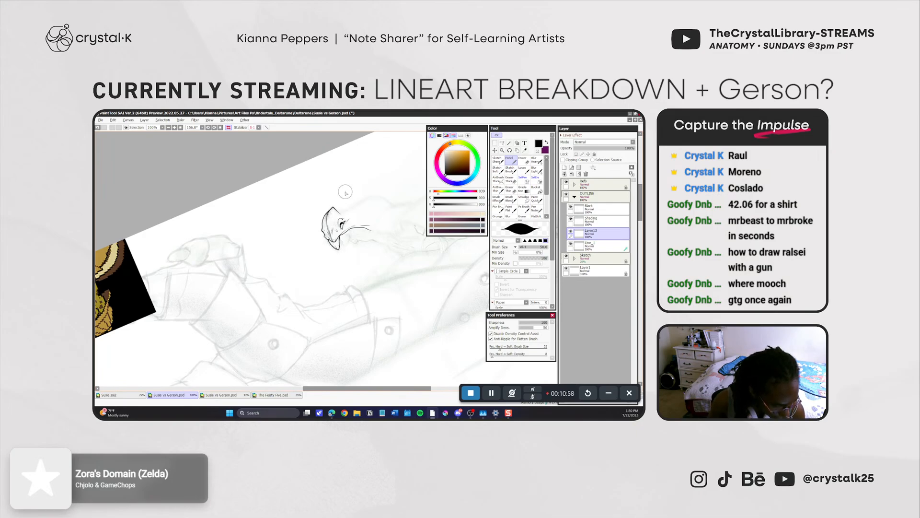
click(571, 232)
click(571, 232)
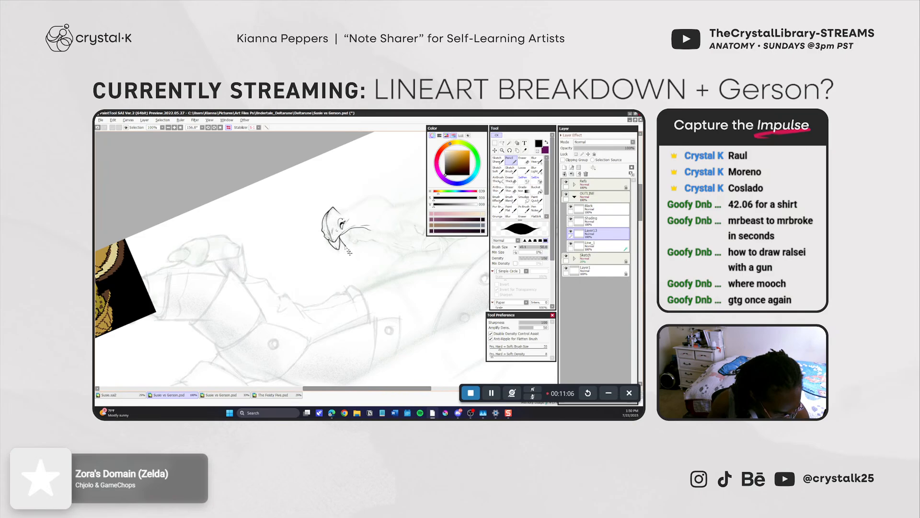
Ink the edge connecting the spike's point to the curved line beside it, undoing or erasing stray strokes.
key(ctrl+z)
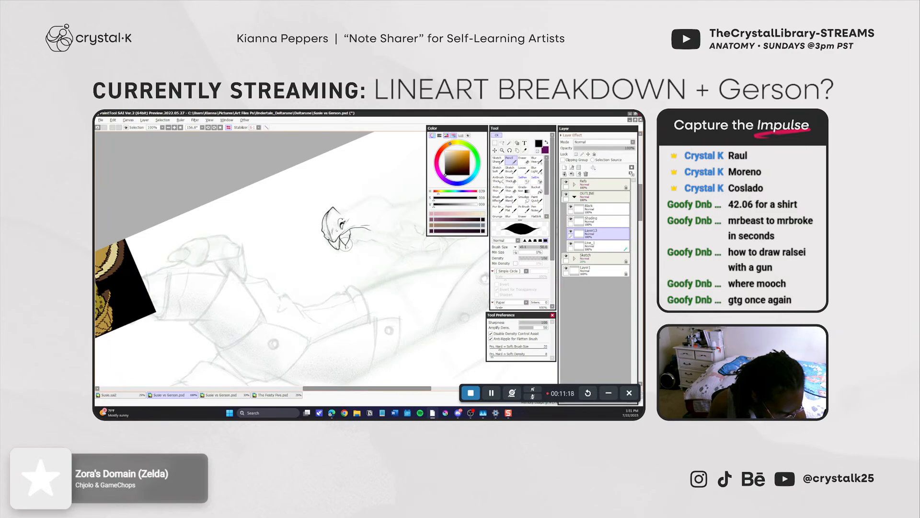
key(ctrl+z)
mouse_move(351, 233)
mouse_down()
mouse_move(346, 246)
mouse_move(350, 236)
mouse_up()
key(ctrl+z)
key(ctrl+z)
key(e)
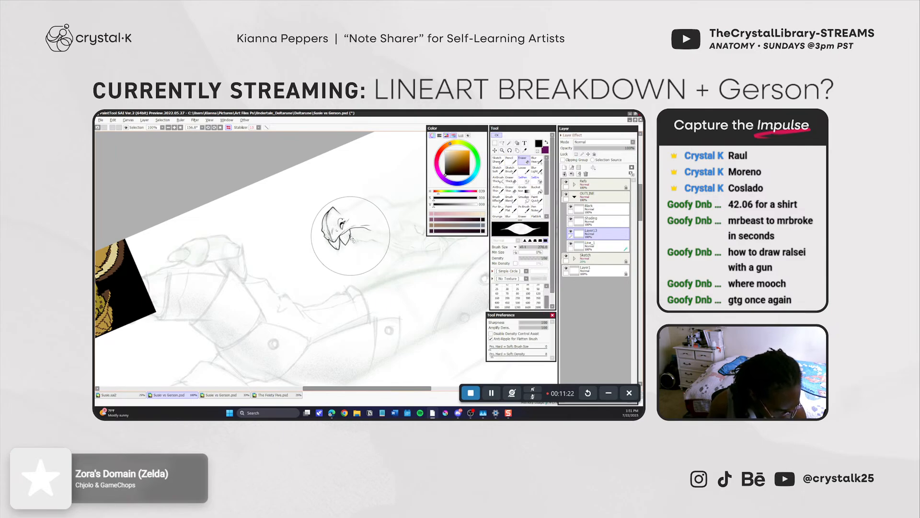
drag(349, 243, 350, 236)
key(ctrl+z)
key(ctrl+z)
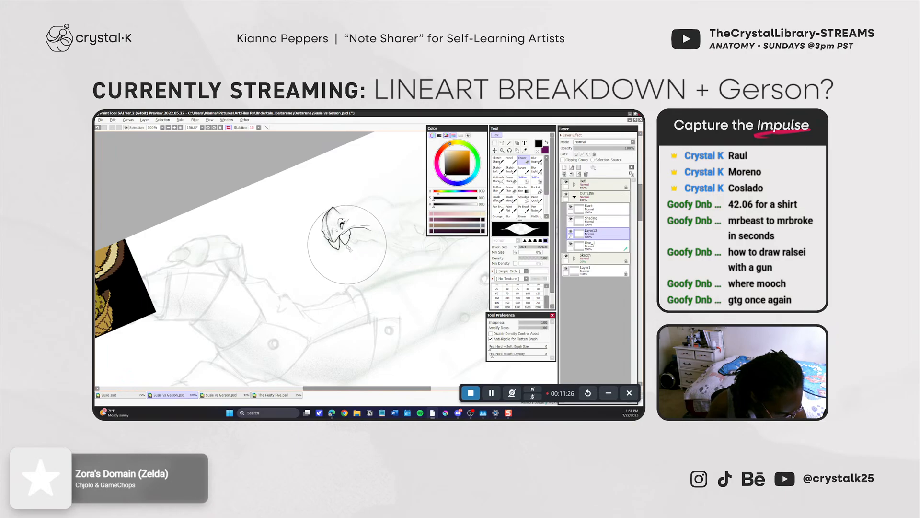
key(n)
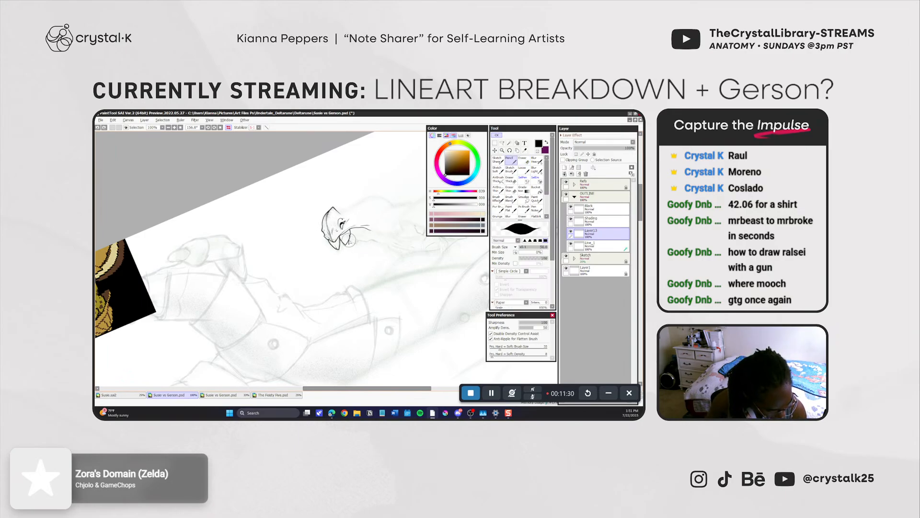
key(e)
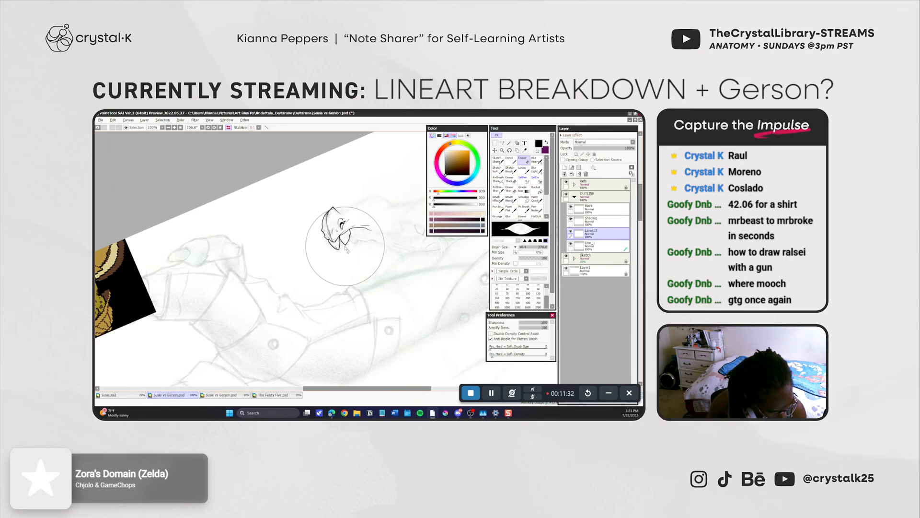
click(515, 160)
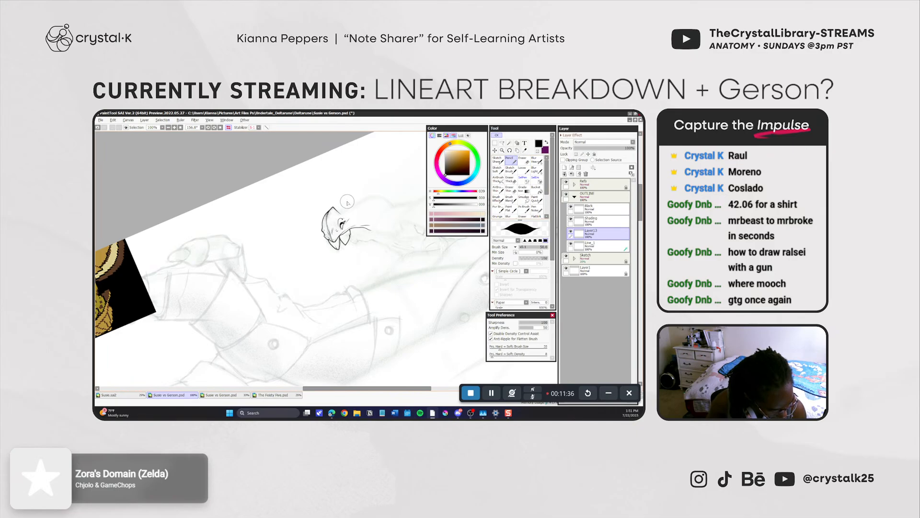
Try textured sketch brushes on the Shading layer around the spike's inner side.
click(586, 217)
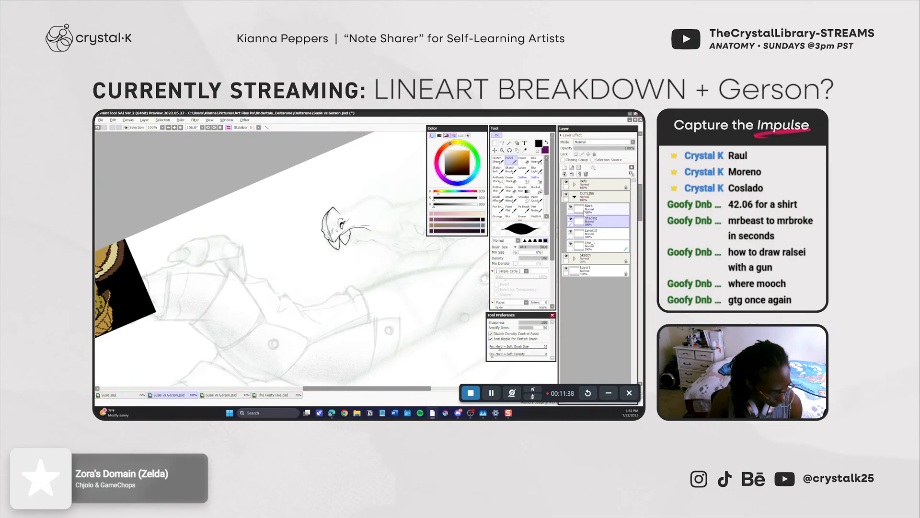
key(b)
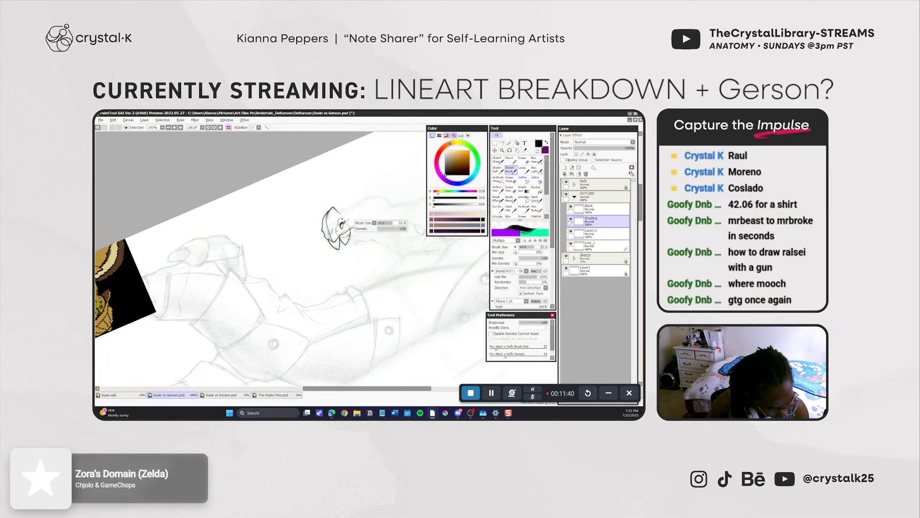
mouse_move(343, 230)
mouse_down()
mouse_move(356, 226)
mouse_move(348, 241)
mouse_up()
key(ctrl+z)
click(525, 172)
key(ctrl+z)
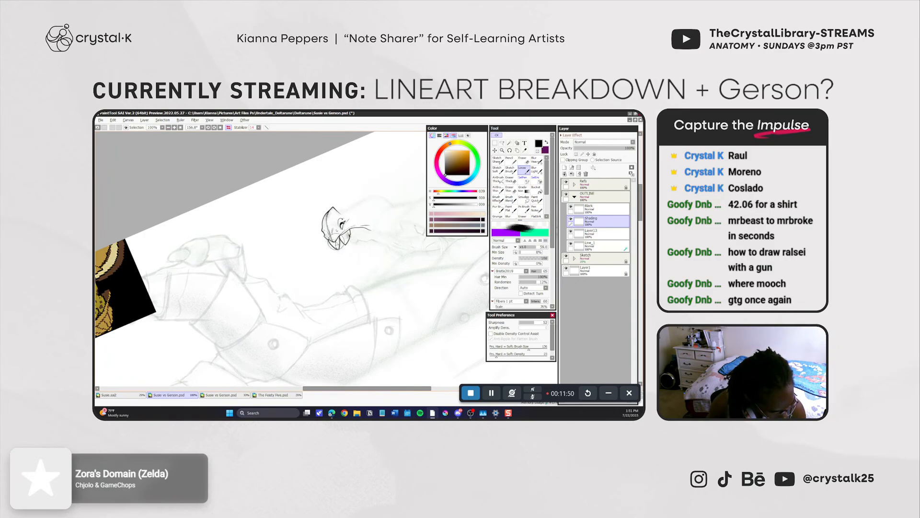
key(ctrl+z)
drag(330, 245, 336, 250)
key(ctrl+z)
click(510, 169)
mouse_move(338, 250)
mouse_down()
mouse_move(339, 239)
mouse_move(346, 243)
mouse_up()
key(ctrl+z)
key(ctrl+z)
key(ctrl+z)
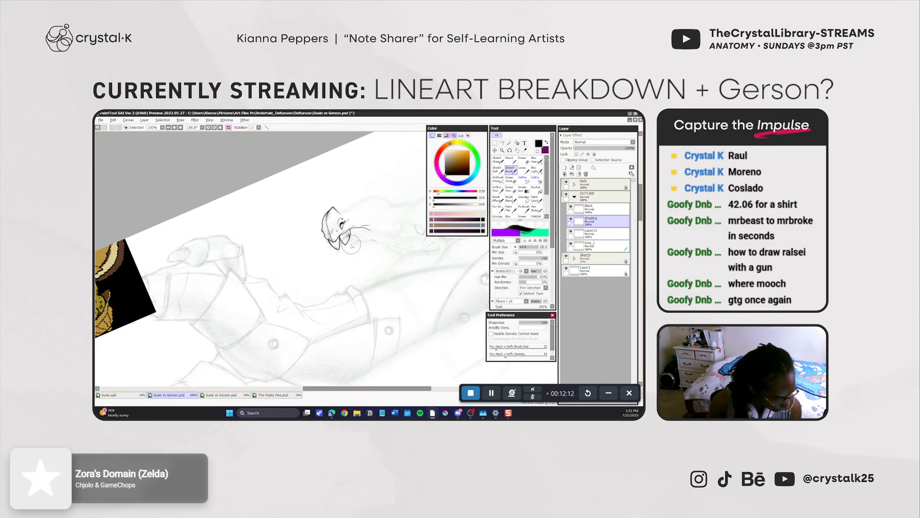
Try to bucket-fill the gap beside the spike on the Black layer.
click(597, 208)
click(511, 160)
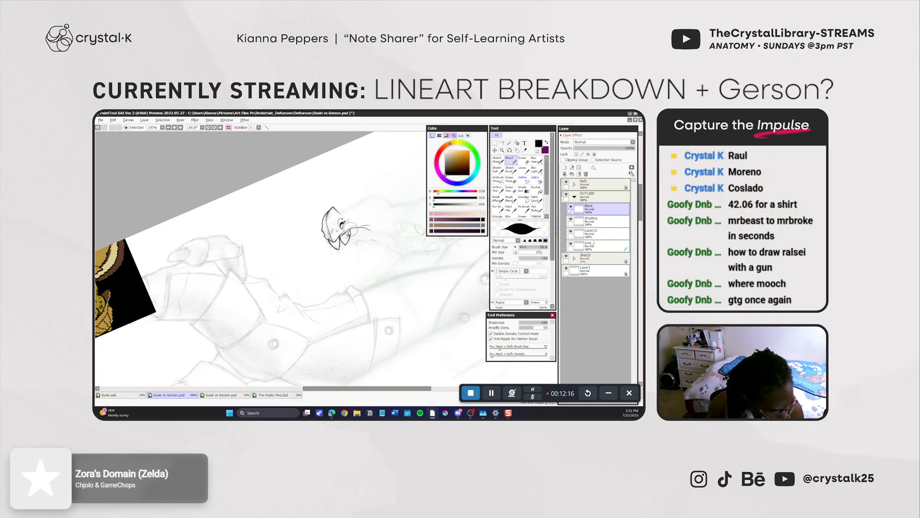
key(g)
click(342, 241)
key(ctrl+z)
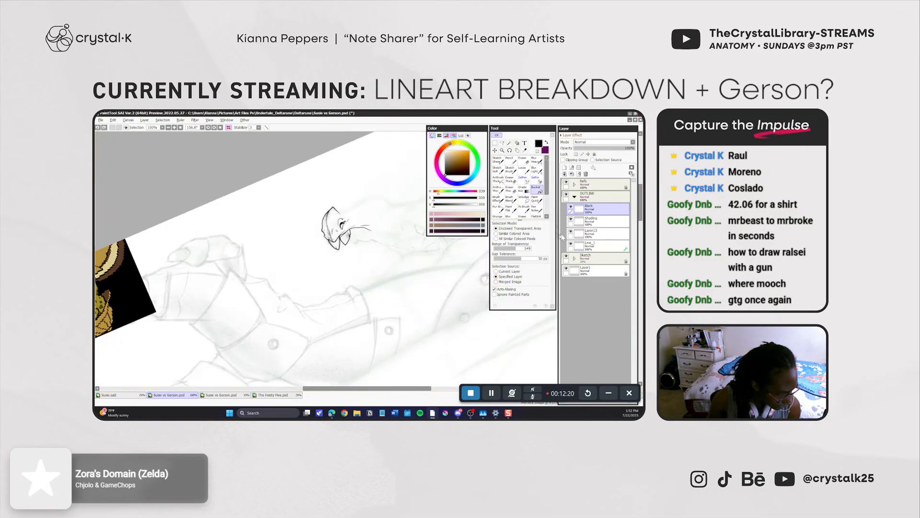
Merge the extra line layer down into Line_1 and test a bucket fill beside the spike on the Black layer.
click(581, 236)
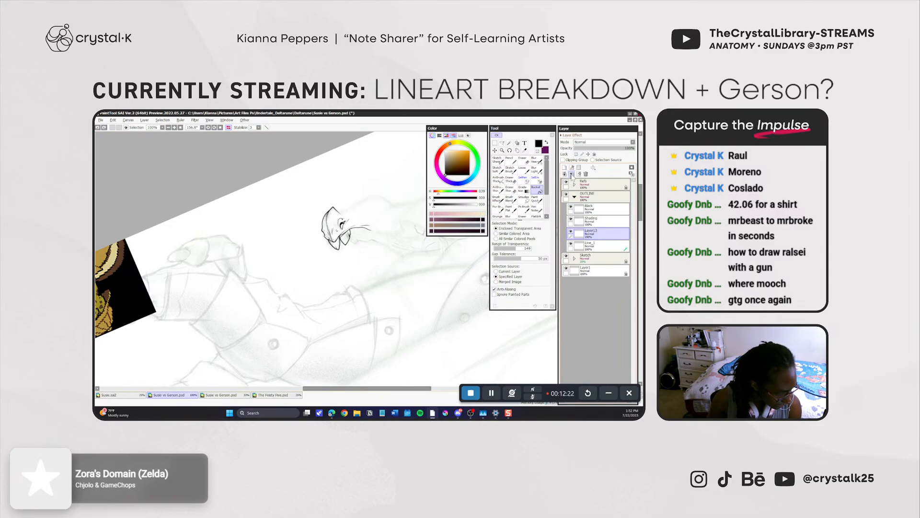
click(586, 174)
click(583, 211)
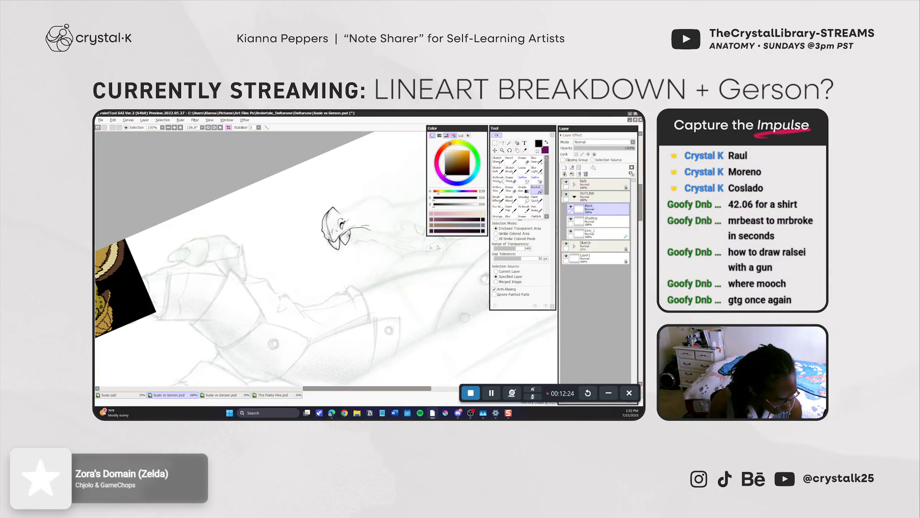
click(343, 238)
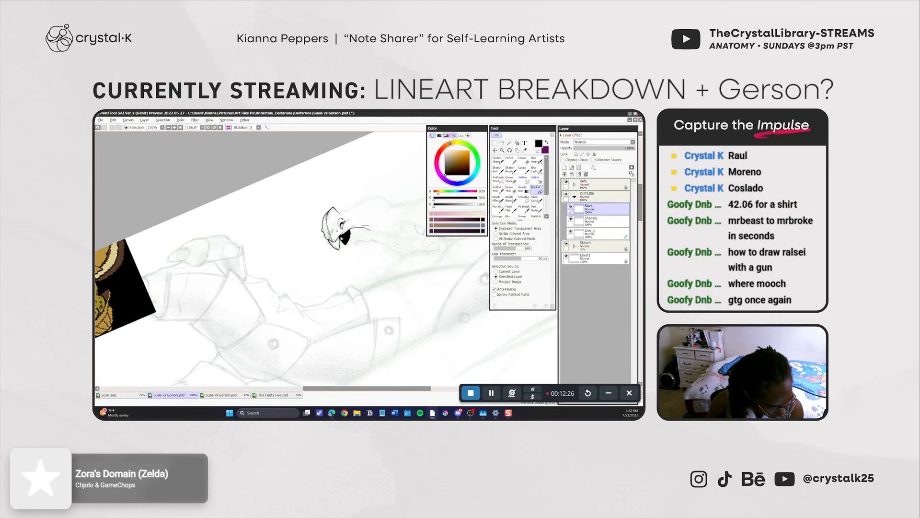
key(ctrl+z)
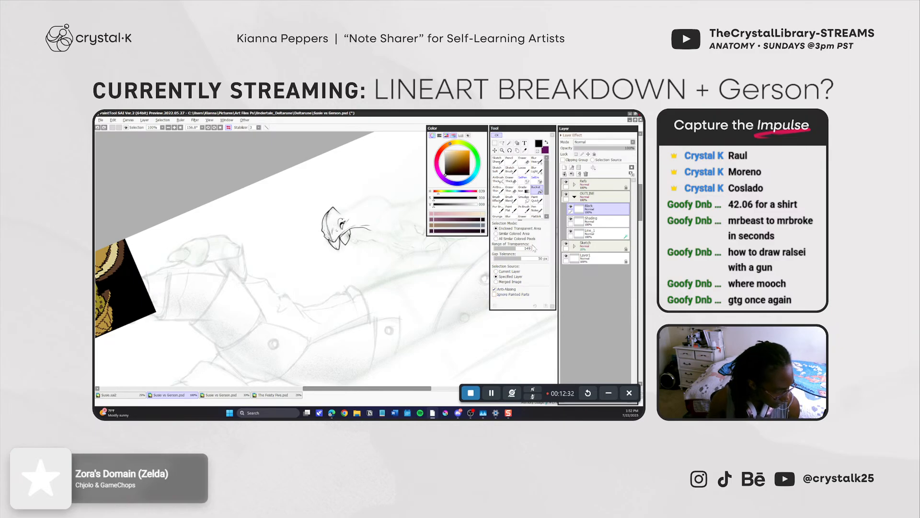
click(570, 232)
click(571, 233)
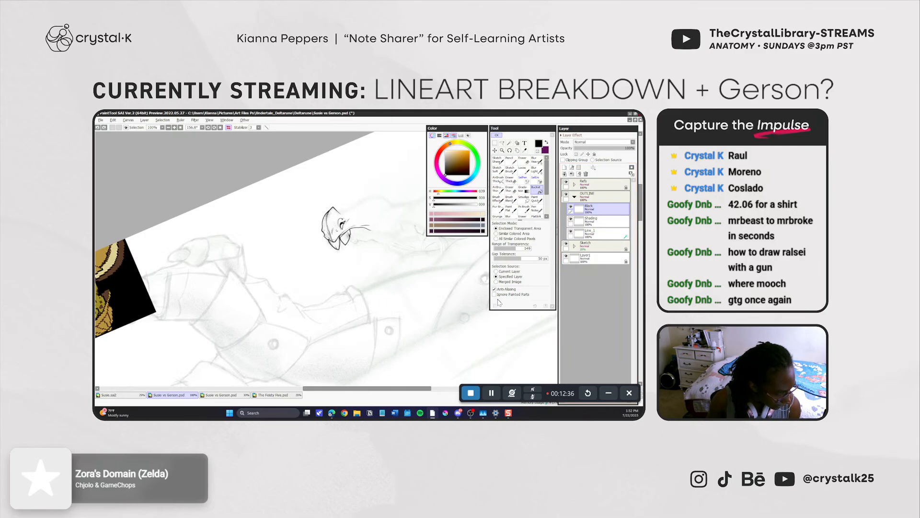
Try drawing the dark area's edge beside the spike with the Pencil on the Black layer.
key(e)
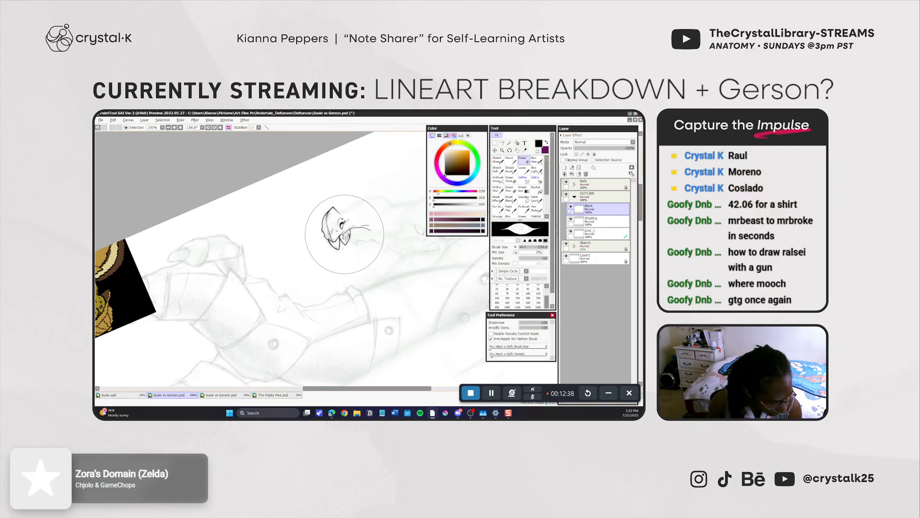
key(n)
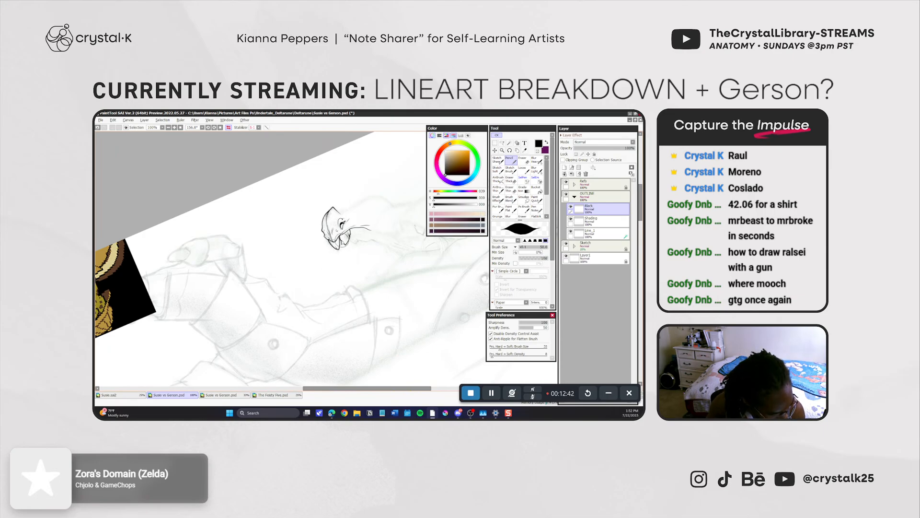
mouse_move(350, 238)
mouse_down()
mouse_move(342, 250)
mouse_move(355, 237)
mouse_up()
key(ctrl+z)
key(ctrl+z)
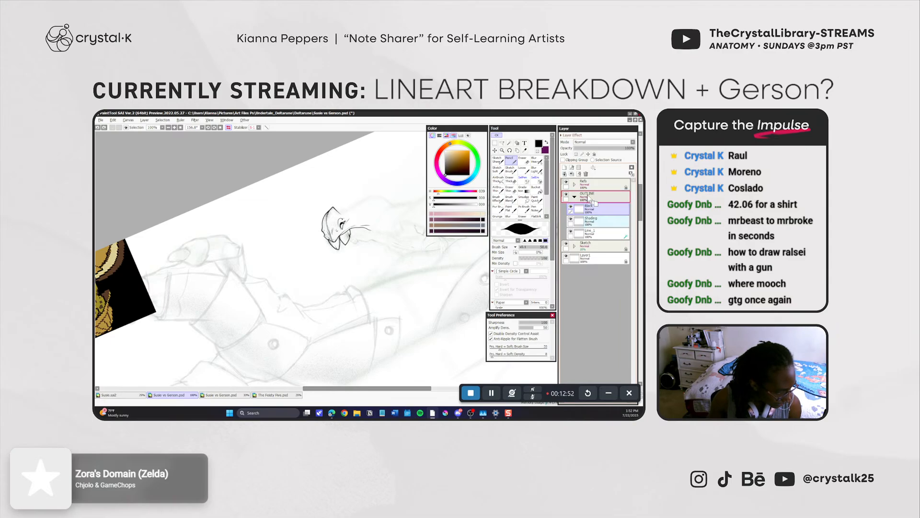
Move the Shading layer above the OUTLINE folder, set that folder as the selection source, and make the Black layer active.
drag(587, 225, 591, 206)
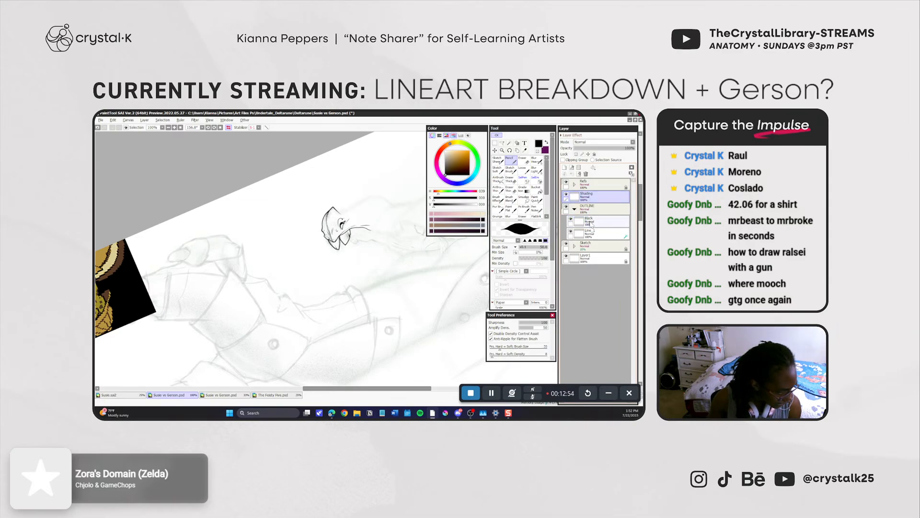
click(603, 211)
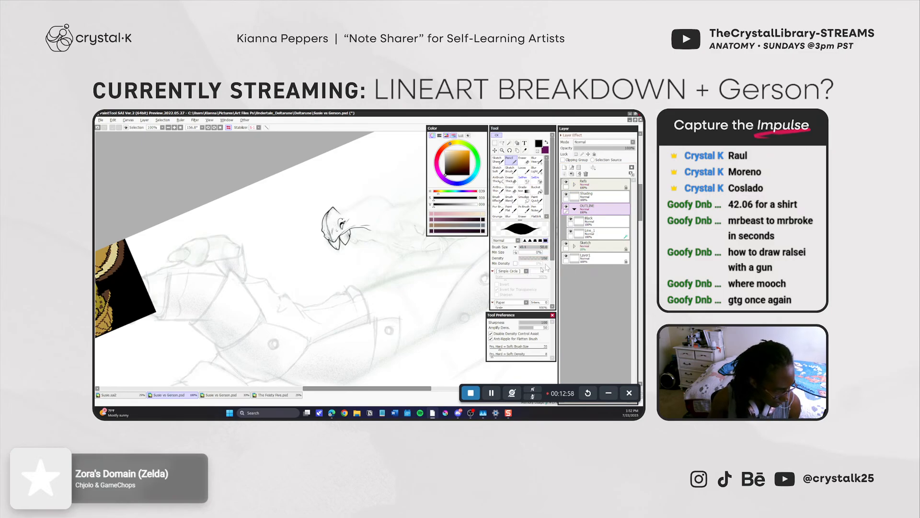
click(594, 160)
click(591, 219)
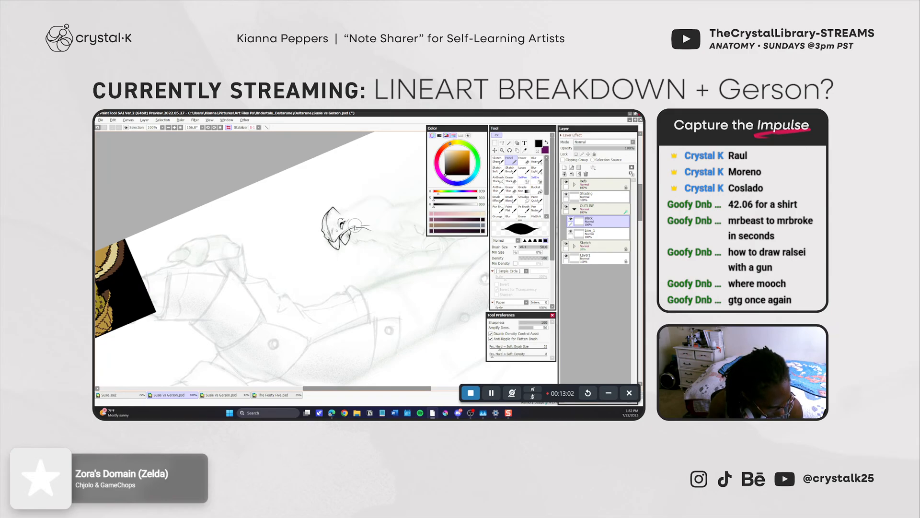
Return to the Pencil on the Black layer and compare the drawing with the Shading layer hidden and shown.
key(e)
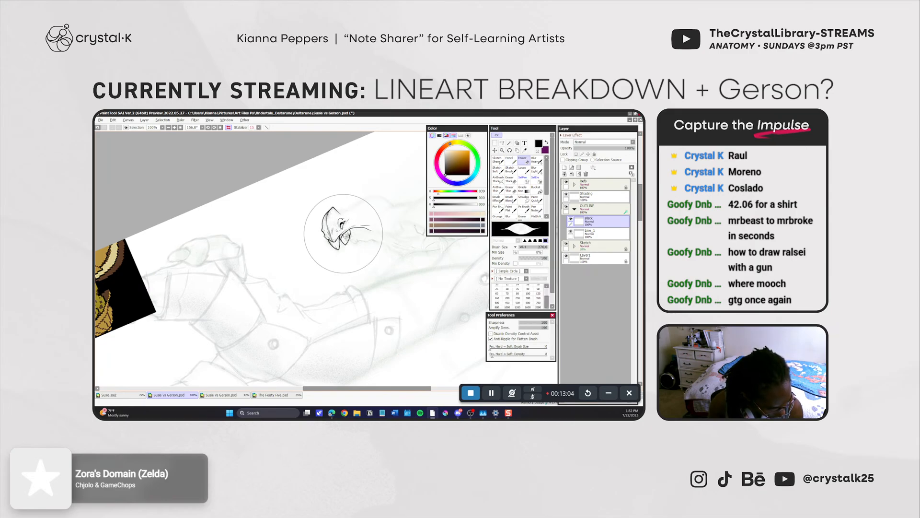
key(g)
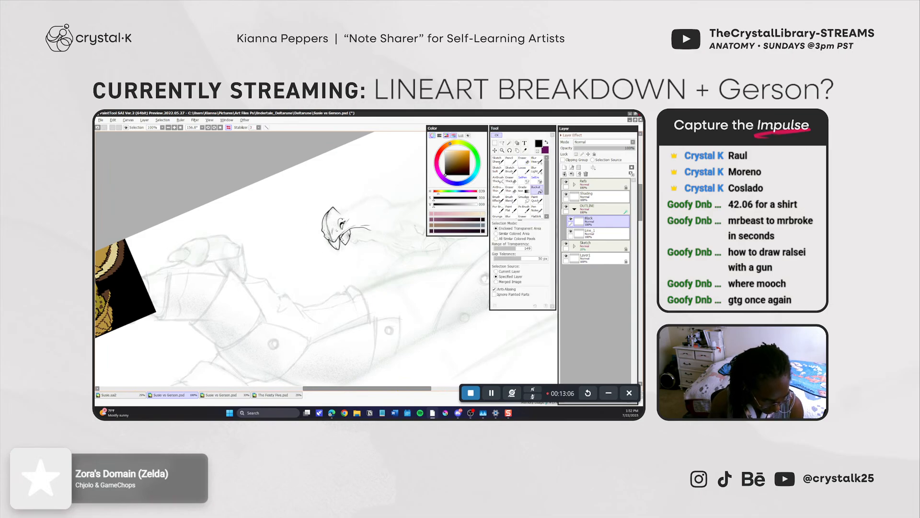
click(509, 160)
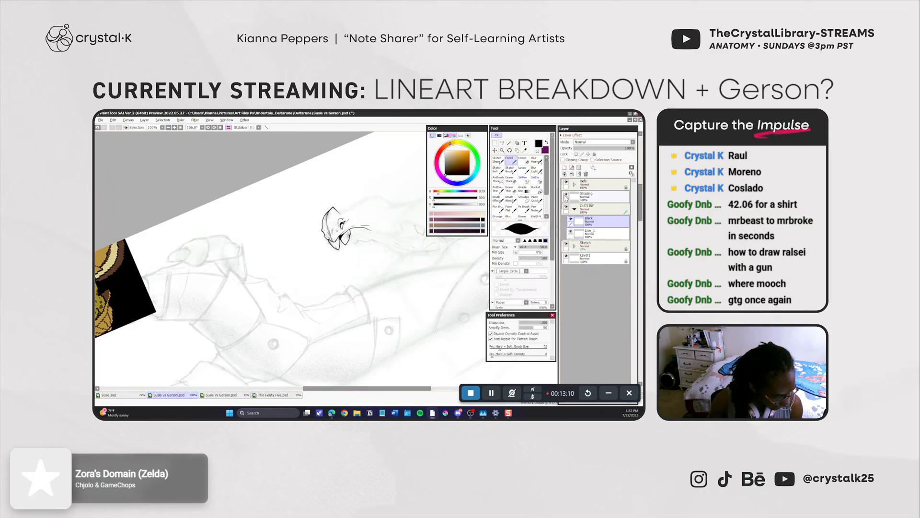
click(565, 196)
click(567, 196)
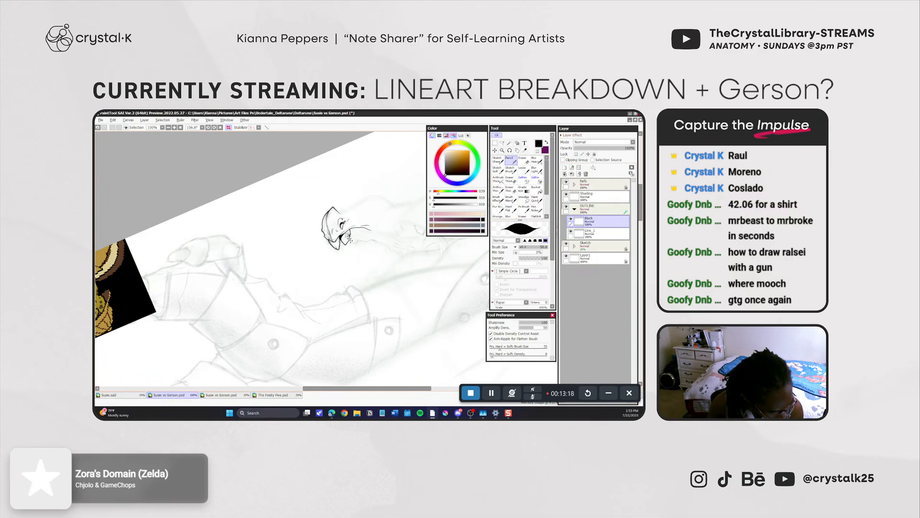
Undo the last stroke and try redrawing the short dark edge beside the spike's base on the Black layer.
key(ctrl+z)
drag(350, 231, 345, 244)
key(e)
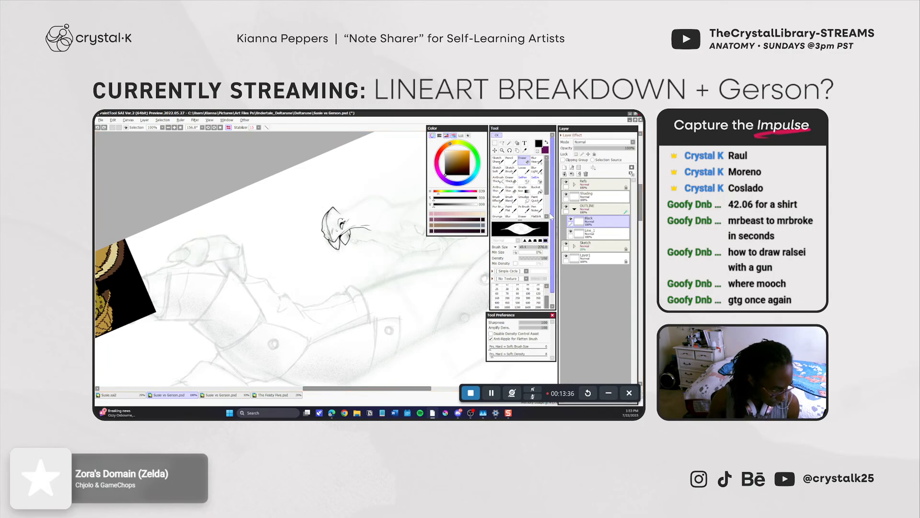
Switch to the Pencil on the Line_1 layer, try a short edge line beside the spike's base, and save the drawing.
click(509, 159)
click(599, 233)
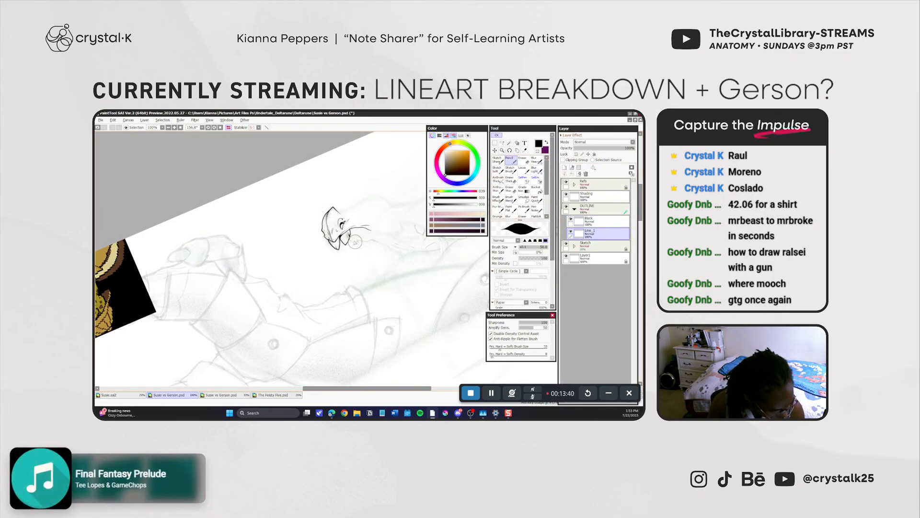
drag(352, 234, 347, 245)
key(ctrl+z)
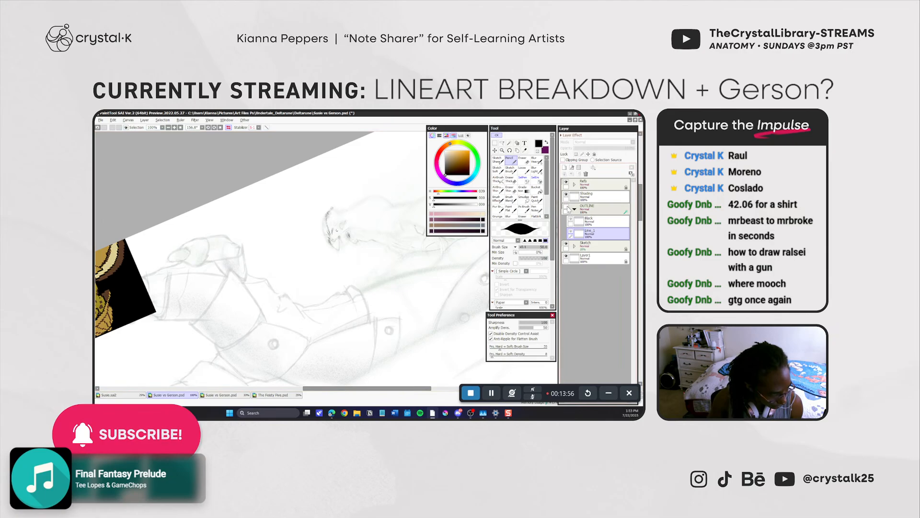
key(ctrl+s)
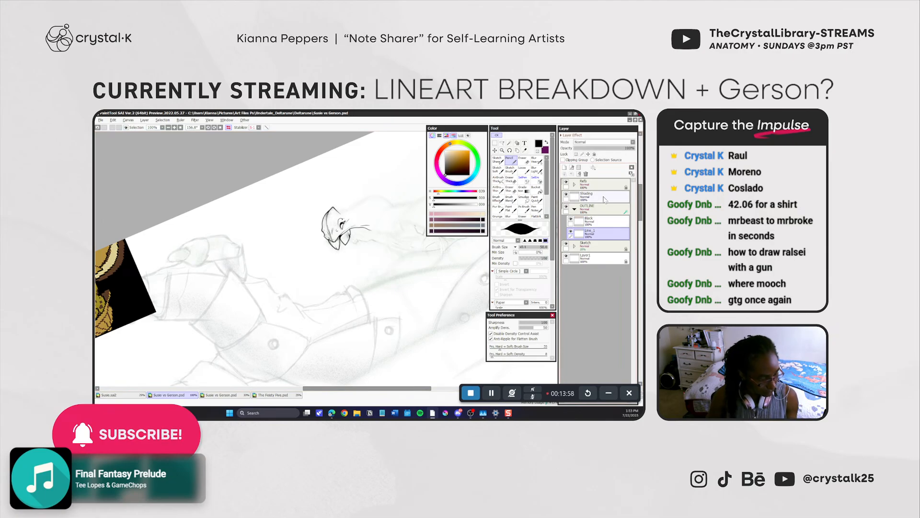
Ink the thin line running from the spike's base with the Pencil on the Line_1 layer and save the drawing.
drag(403, 266, 376, 265)
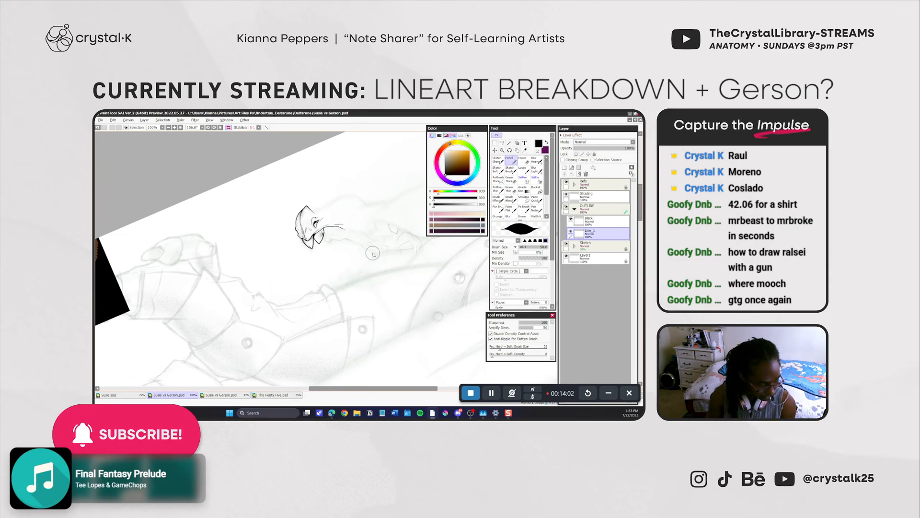
drag(373, 263, 354, 274)
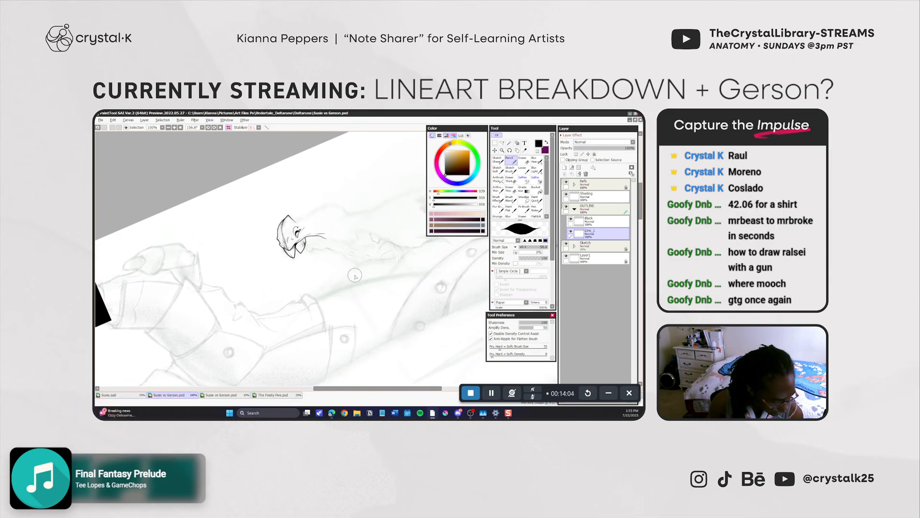
click(571, 231)
click(571, 232)
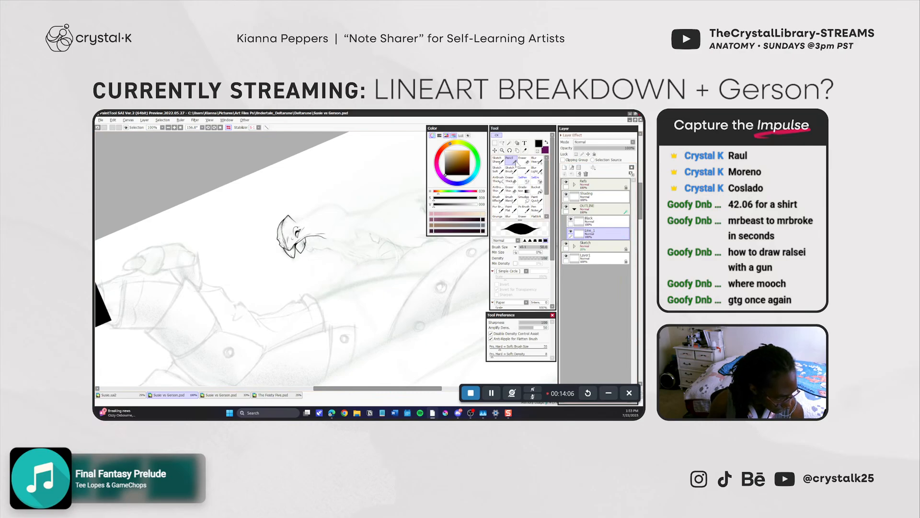
key(r)
drag(343, 286, 376, 290)
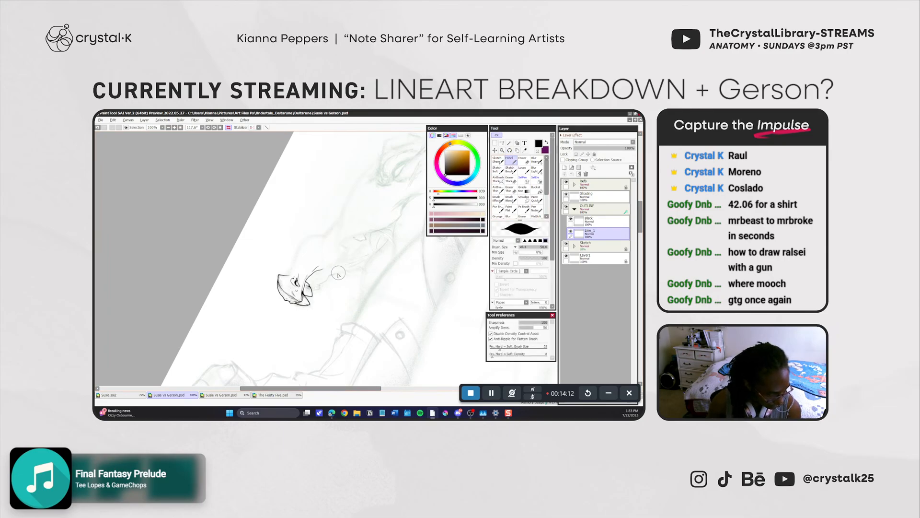
key(z)
drag(333, 274, 337, 275)
click(515, 157)
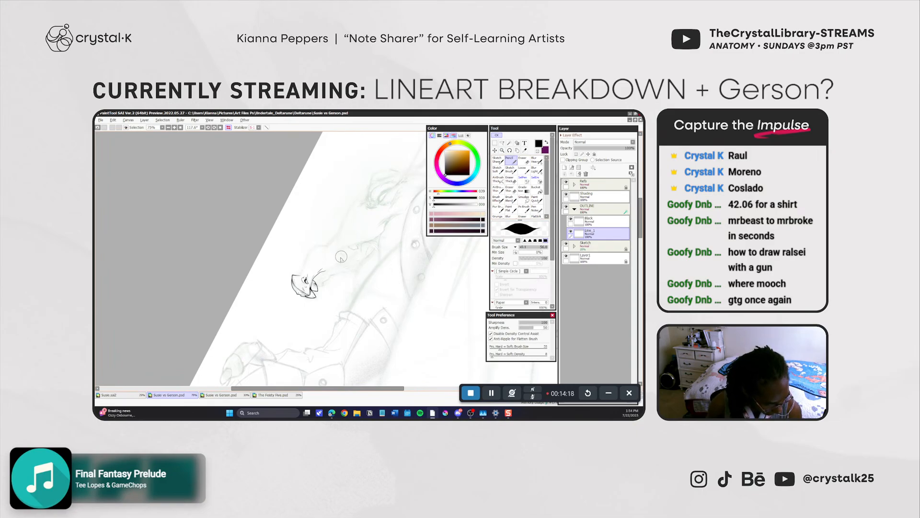
key(ctrl+s)
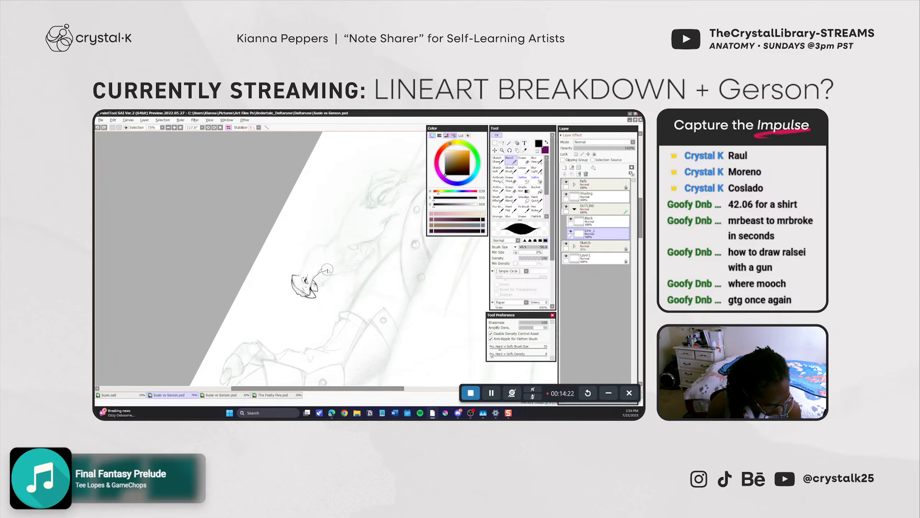
Extend the contour away from the spike along the sketch, undoing rough strokes and erasing the stray ends.
mouse_move(343, 259)
mouse_down()
mouse_move(325, 271)
mouse_move(341, 256)
mouse_up()
key(ctrl+z)
key(ctrl+z)
key(ctrl+z)
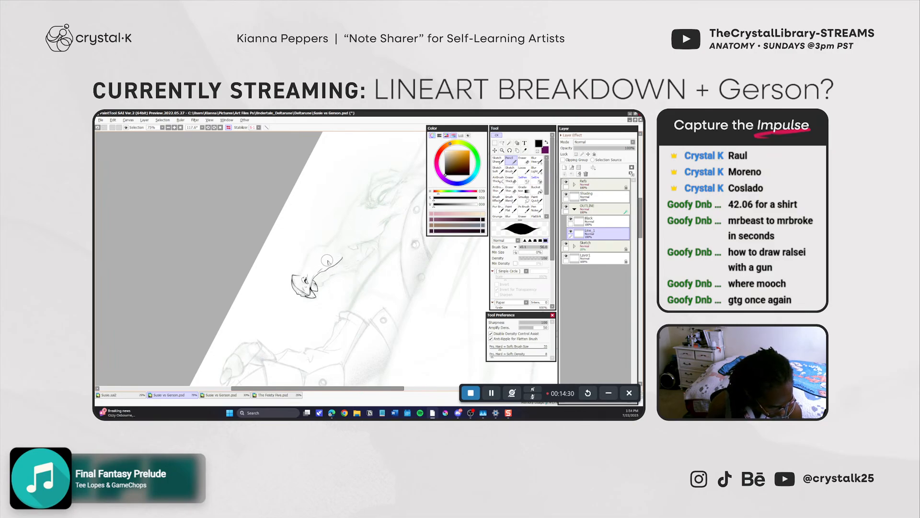
key(e)
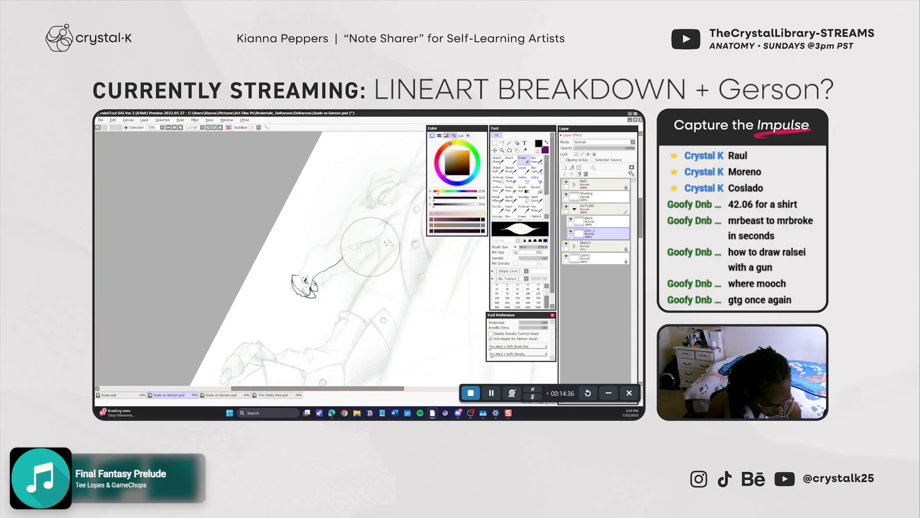
Continue the contour from its open end along the sketched form with the Pencil on the Line_1 layer.
key(r)
drag(391, 334, 419, 260)
key(n)
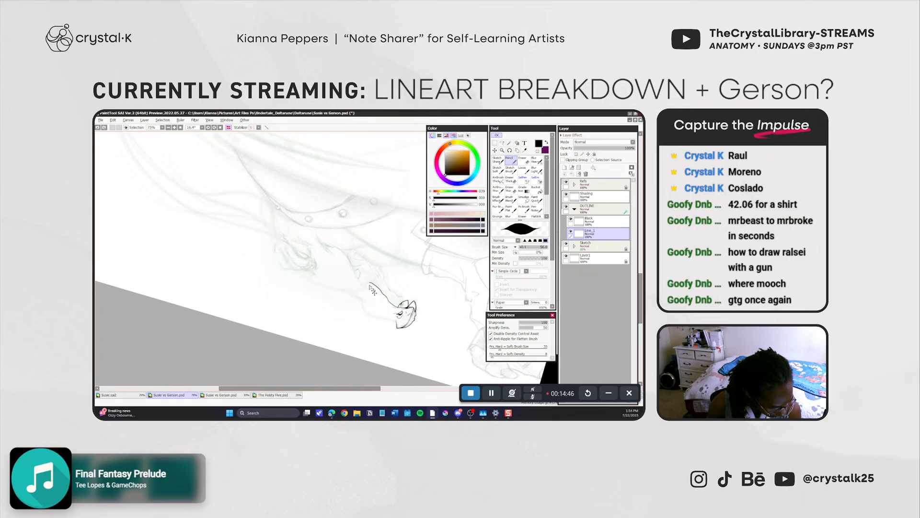
key(r)
drag(317, 322, 291, 242)
click(510, 160)
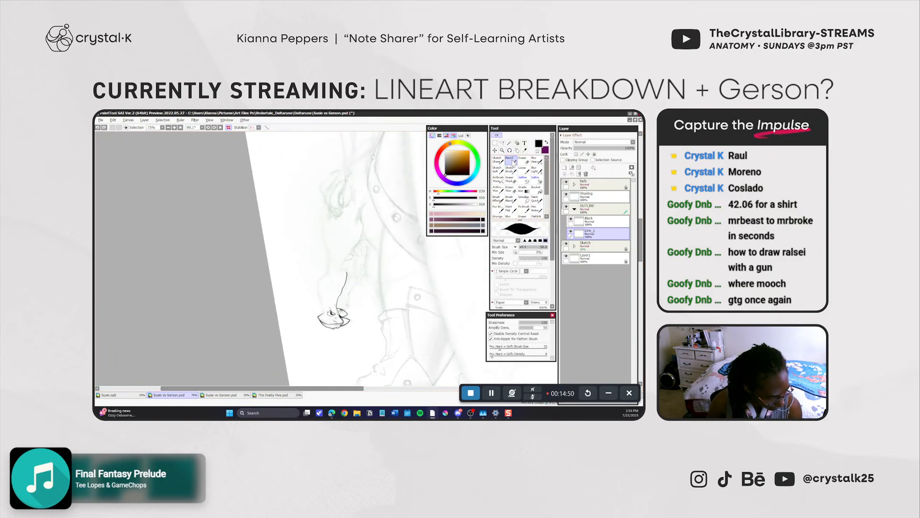
mouse_move(341, 272)
mouse_down()
mouse_move(355, 248)
mouse_move(349, 254)
mouse_up()
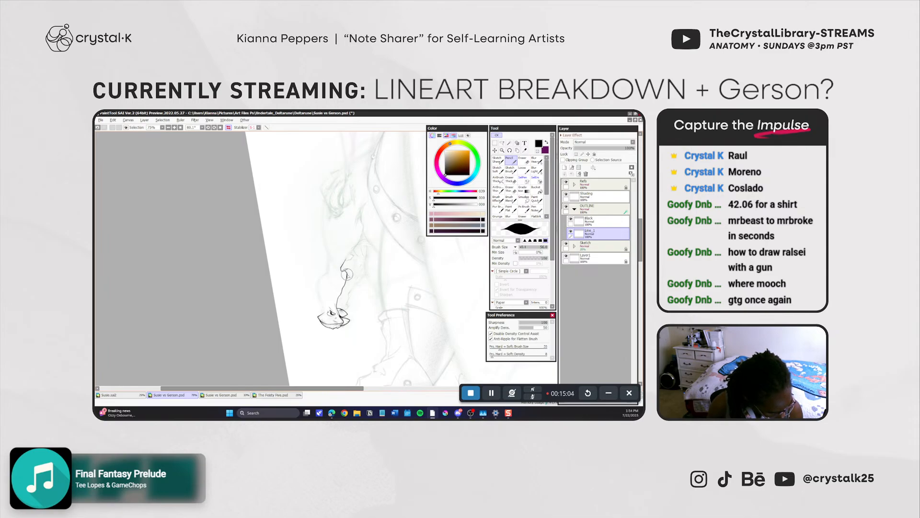
Clean up the contour with the eraser and refine its curved far end with the Pencil on the Line_1 layer.
key(e)
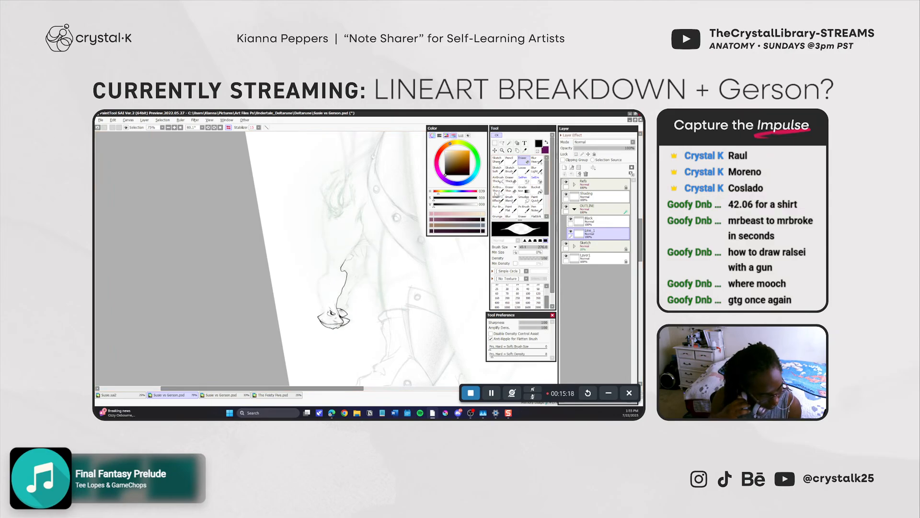
key(n)
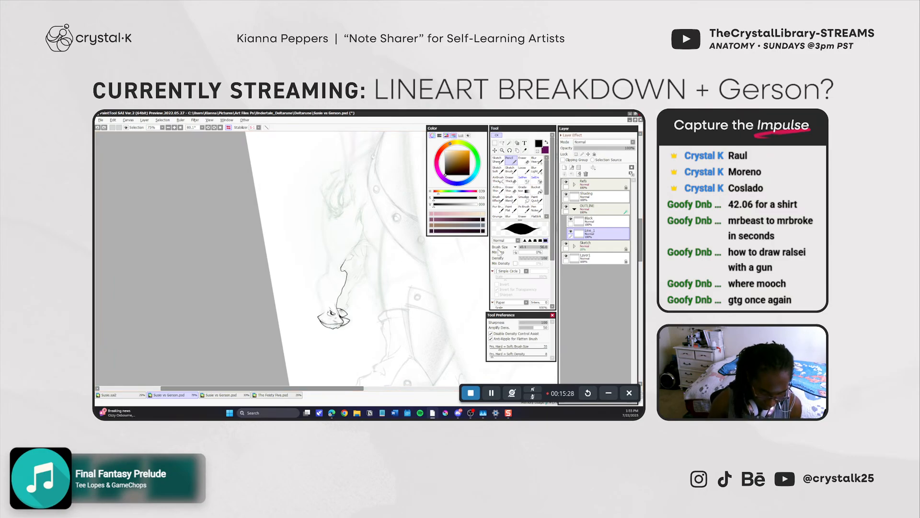
key(Home)
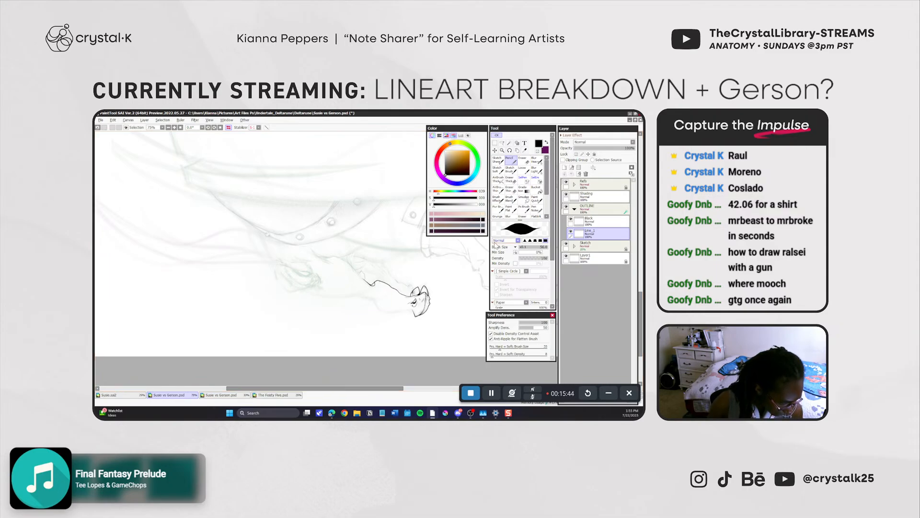
key(r)
drag(439, 309, 468, 247)
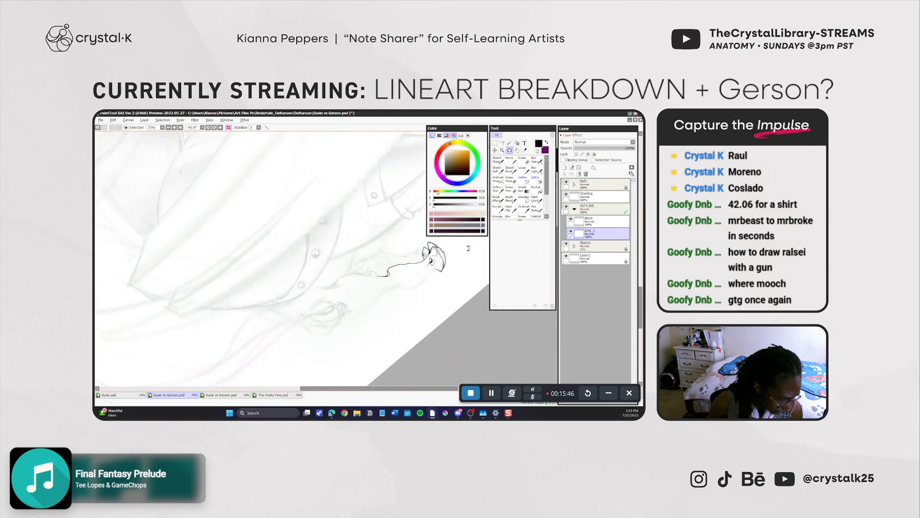
drag(425, 292, 391, 294)
click(509, 163)
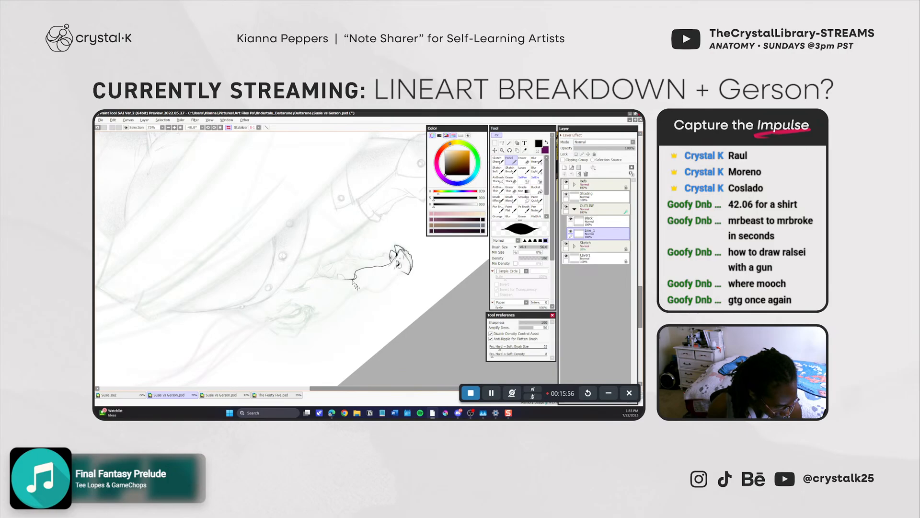
Make the Black layer active and thicken the middle of the contour beside the spike in black.
click(586, 220)
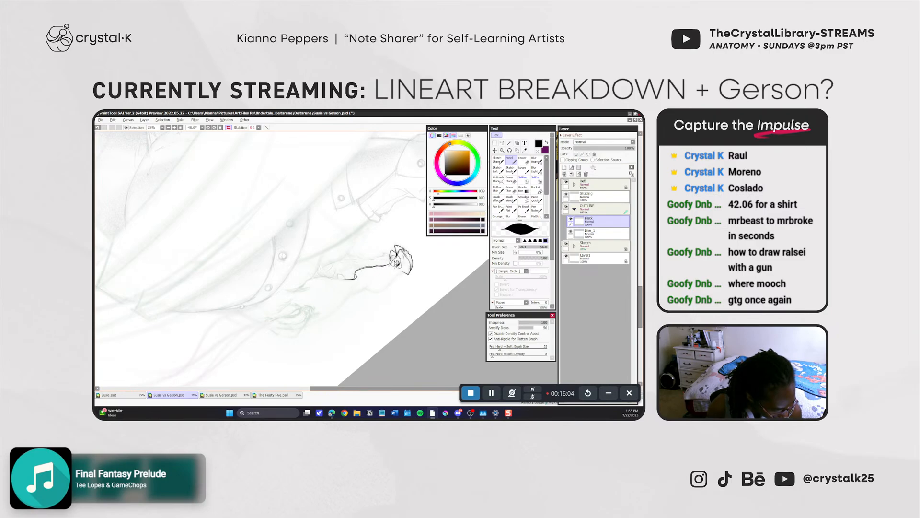
key(e)
click(511, 172)
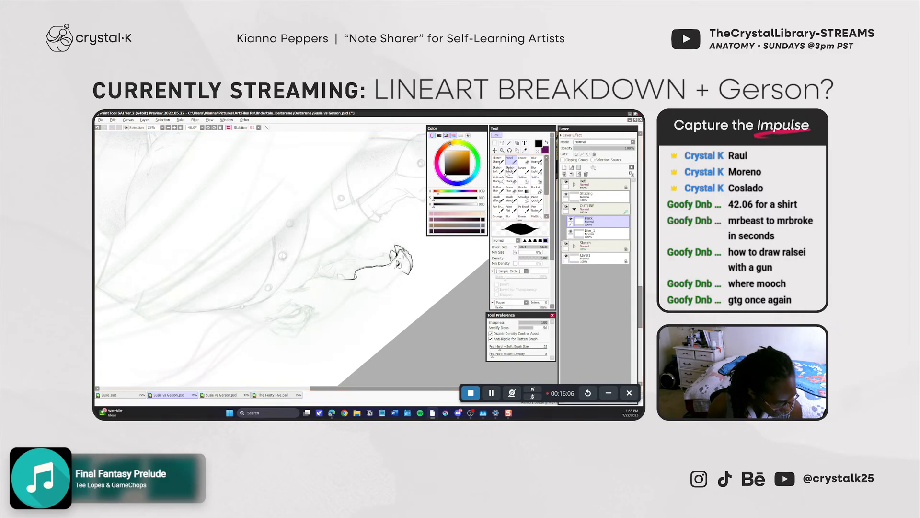
click(535, 190)
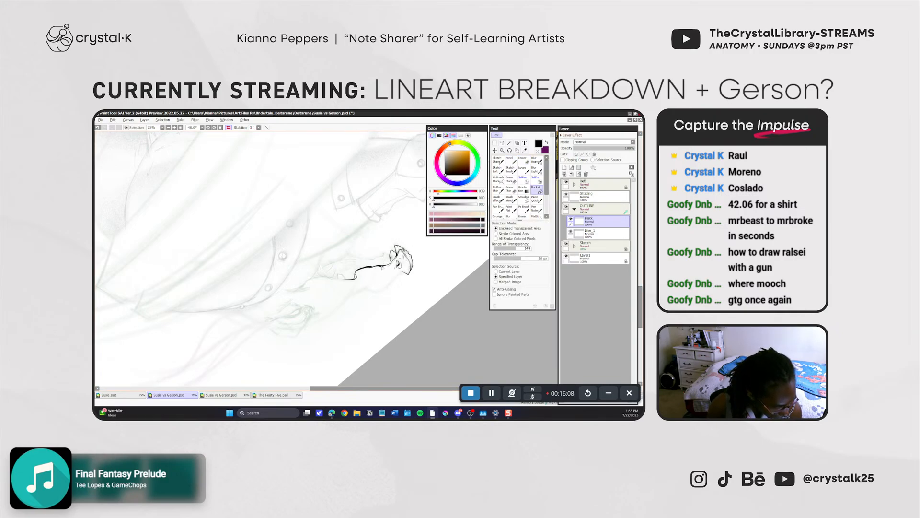
key(n)
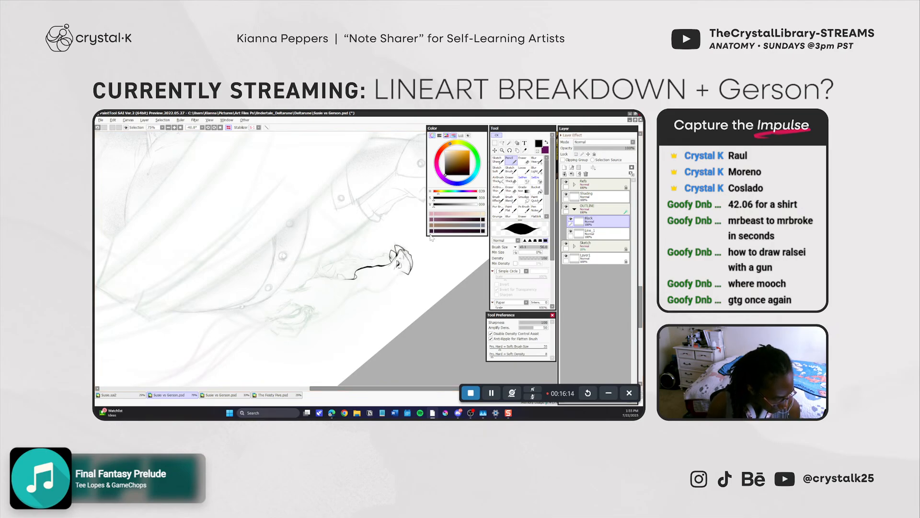
Try adding a short black stroke where the contour meets the spike's base on the Black layer.
key(r)
drag(419, 328, 453, 265)
key(n)
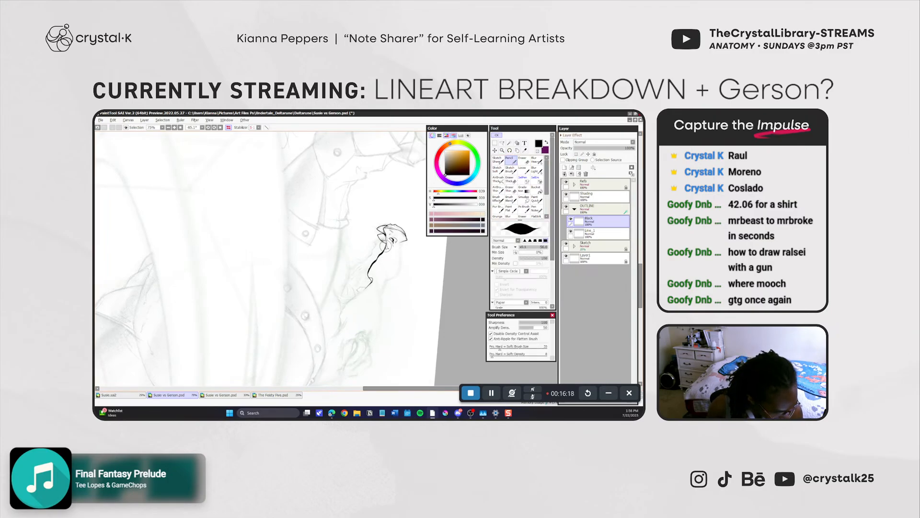
key(ctrl+z)
drag(385, 243, 385, 249)
key(ctrl+z)
Refine the heavy black weight down to the contour's hooked end, using a larger Pencil and the eraser.
key(g)
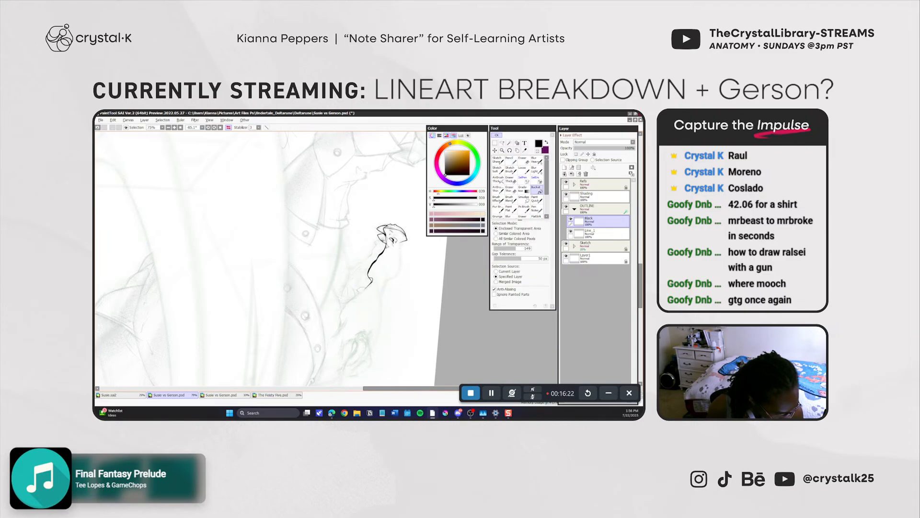
key(n)
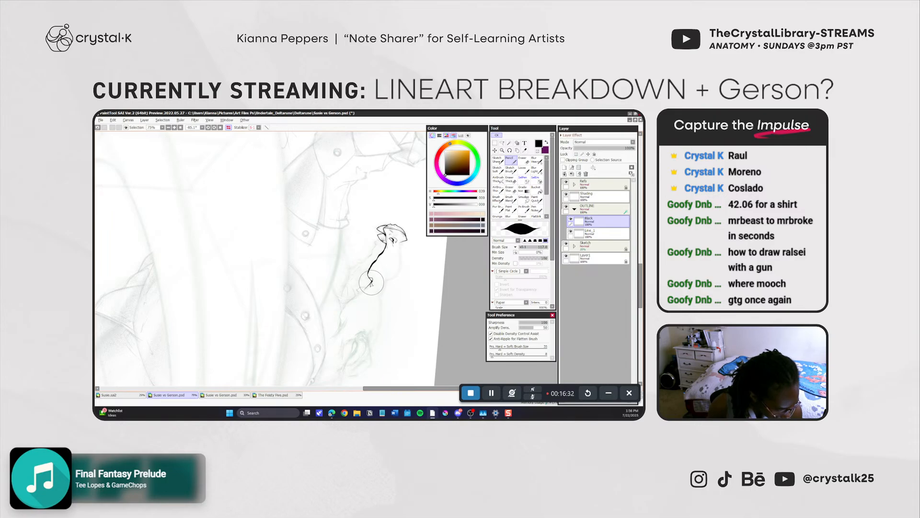
key(e)
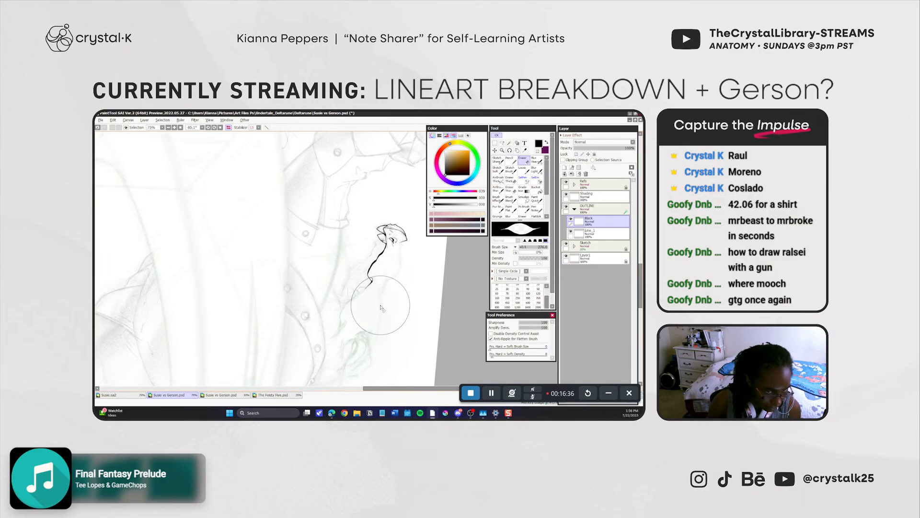
key(n)
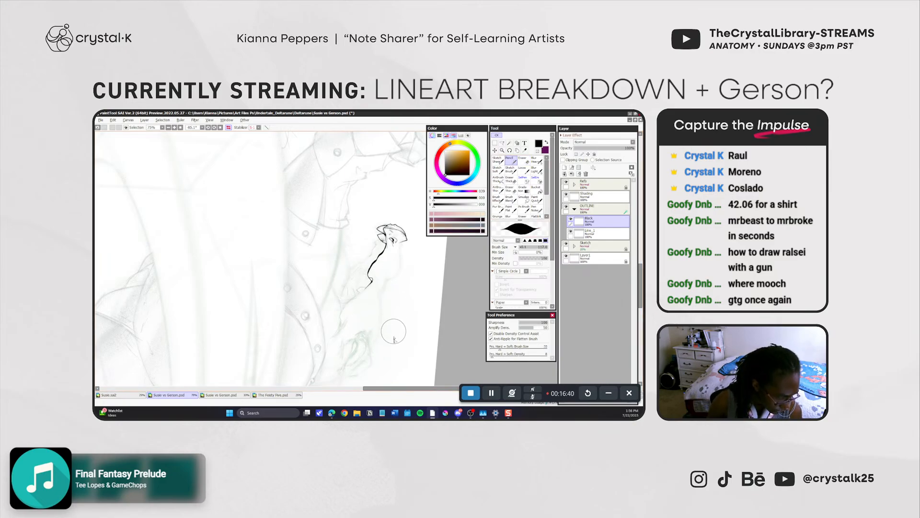
Clean up the contour's hooked end on the Black and Line_1 layers, and return to the Pencil on the Black layer.
key(r)
drag(421, 330, 461, 235)
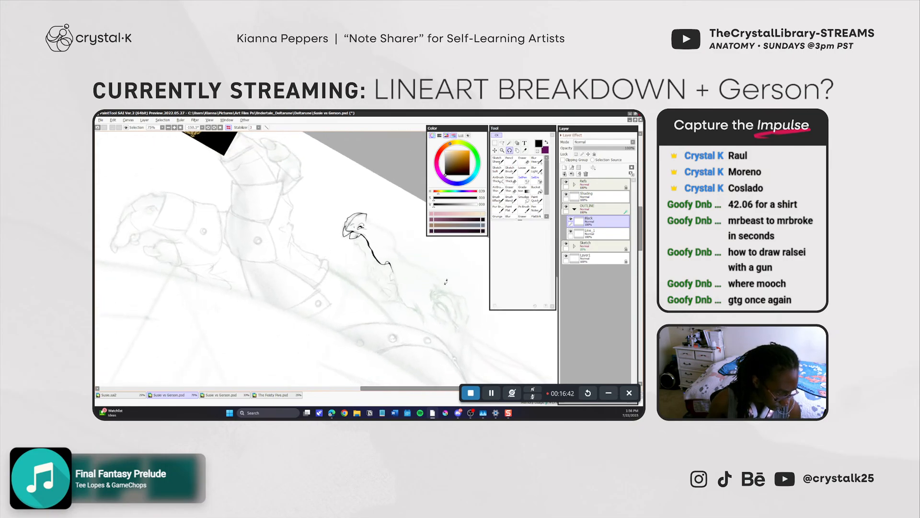
drag(442, 332, 365, 330)
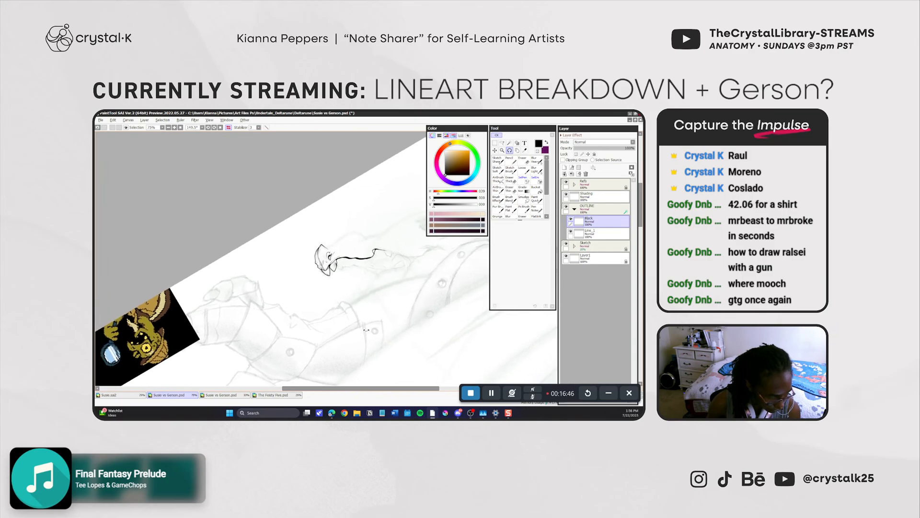
click(508, 162)
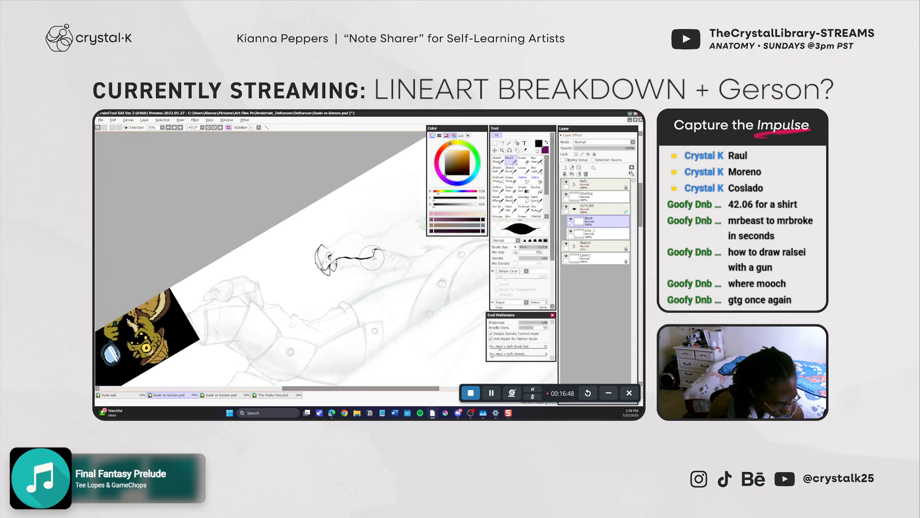
key(e)
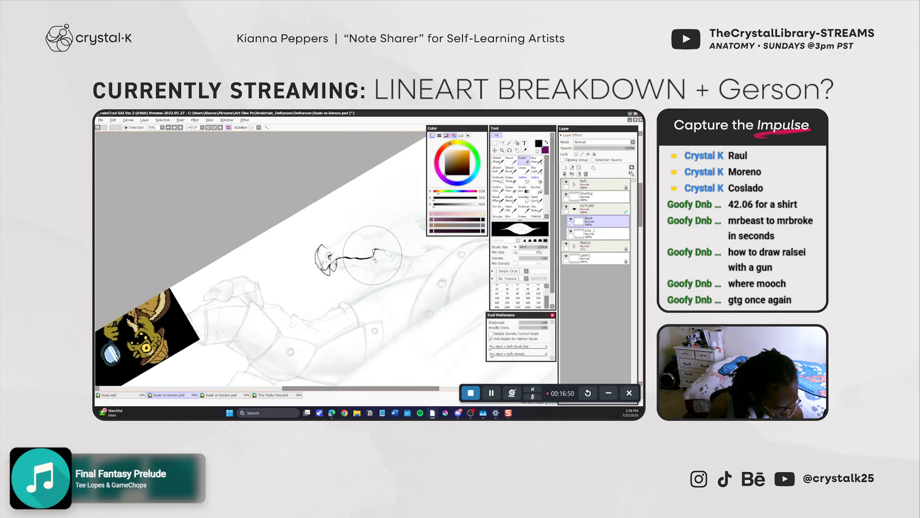
click(577, 235)
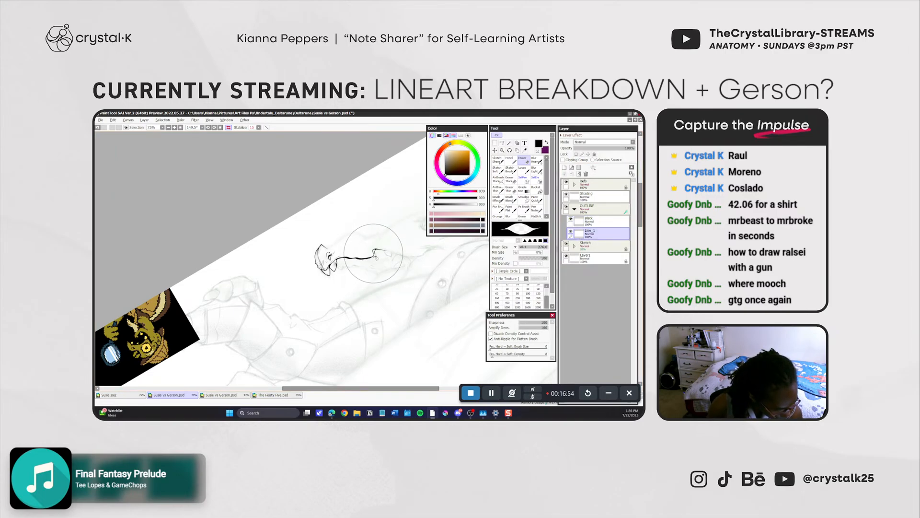
key(n)
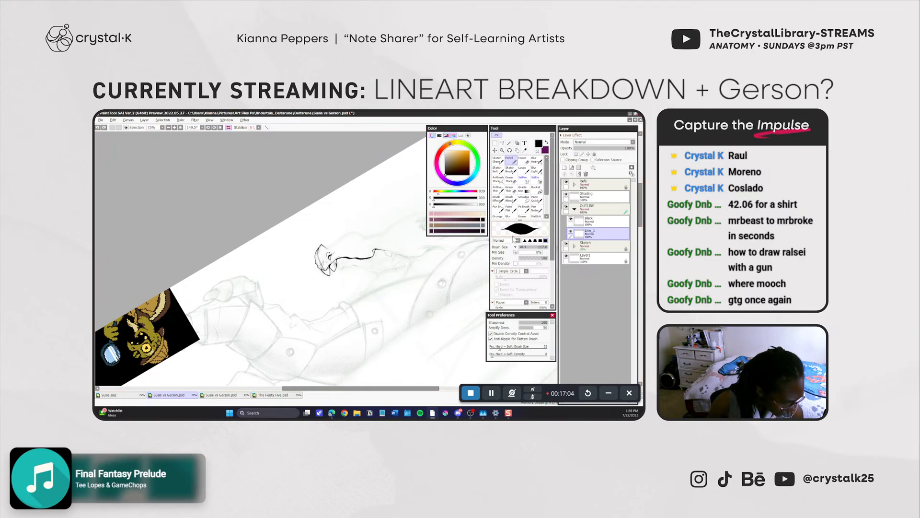
key(Page_Up)
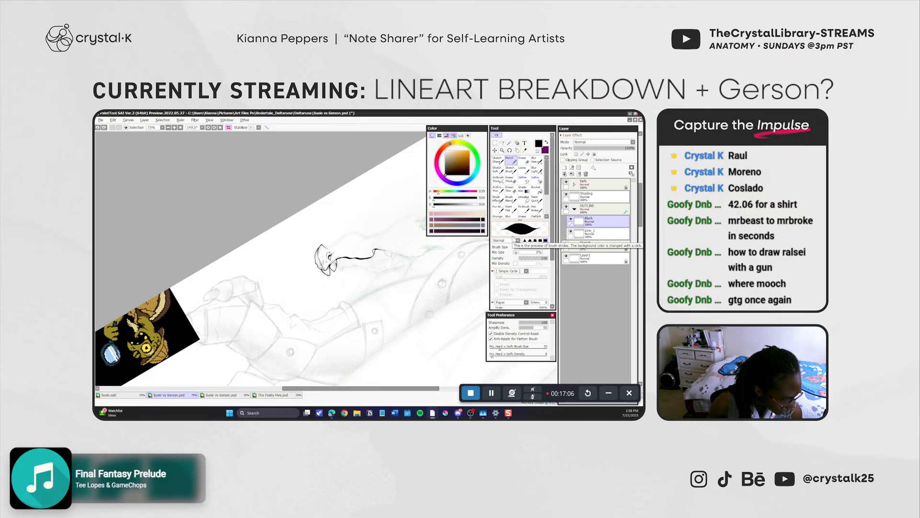
On the Line_1 layer, rework the upper edge of the small inked outline with the Pencil and Eraser.
click(587, 233)
drag(356, 298, 346, 300)
key(r)
drag(409, 318, 415, 312)
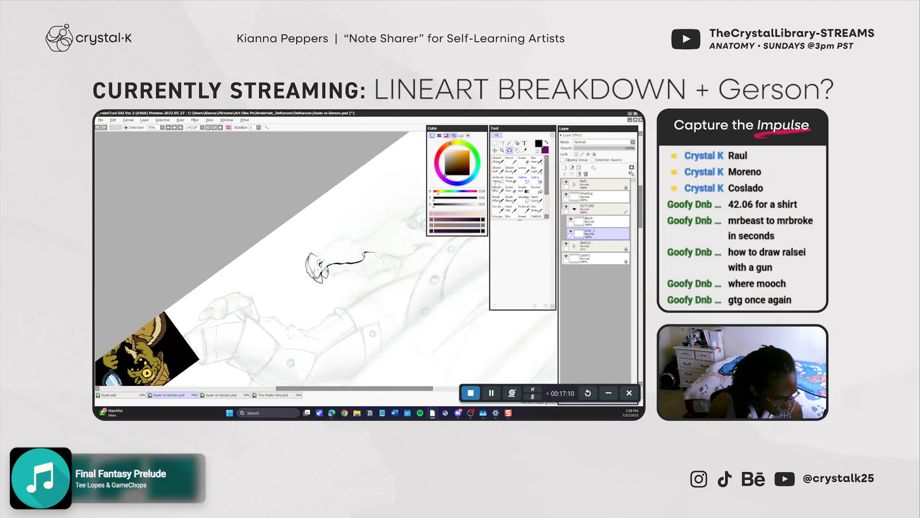
click(513, 162)
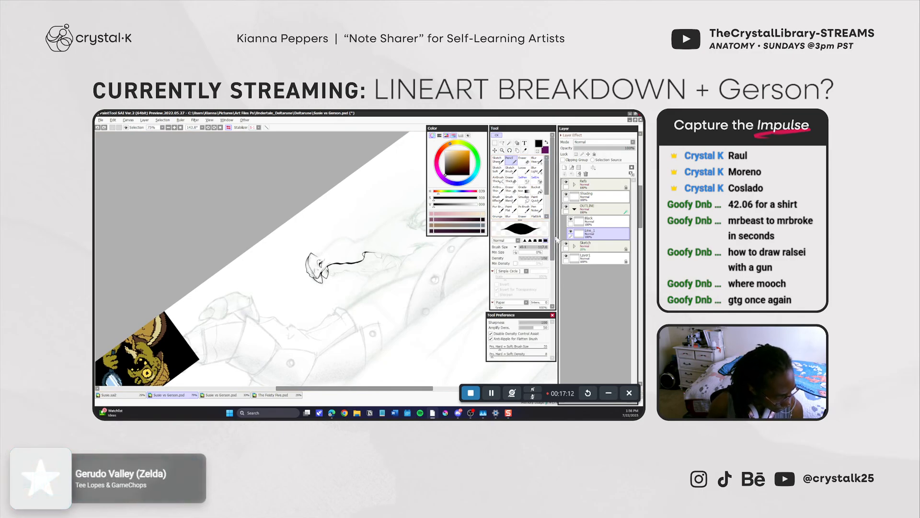
click(571, 232)
click(571, 233)
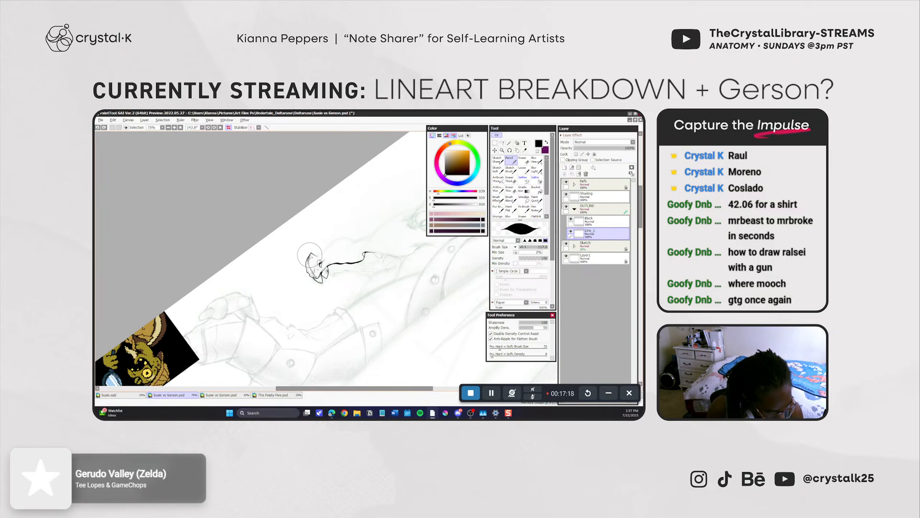
drag(311, 254, 319, 256)
key(ctrl+z)
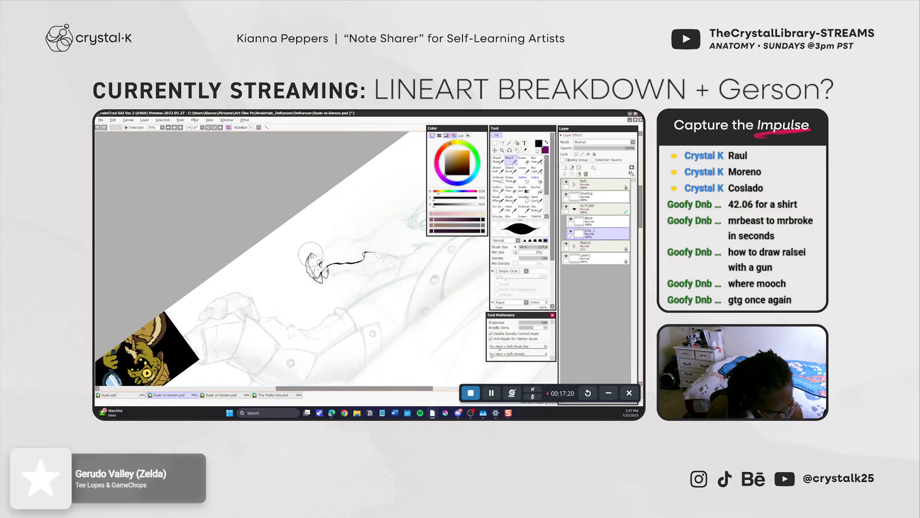
key(e)
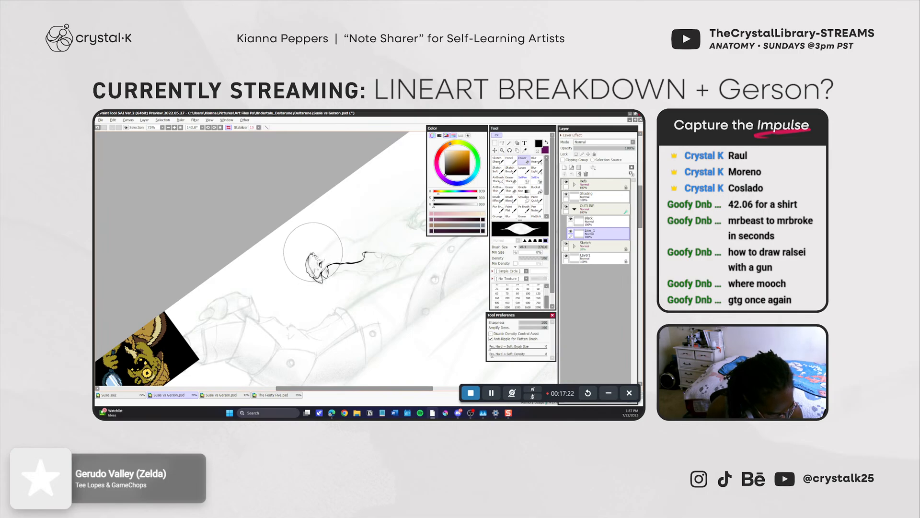
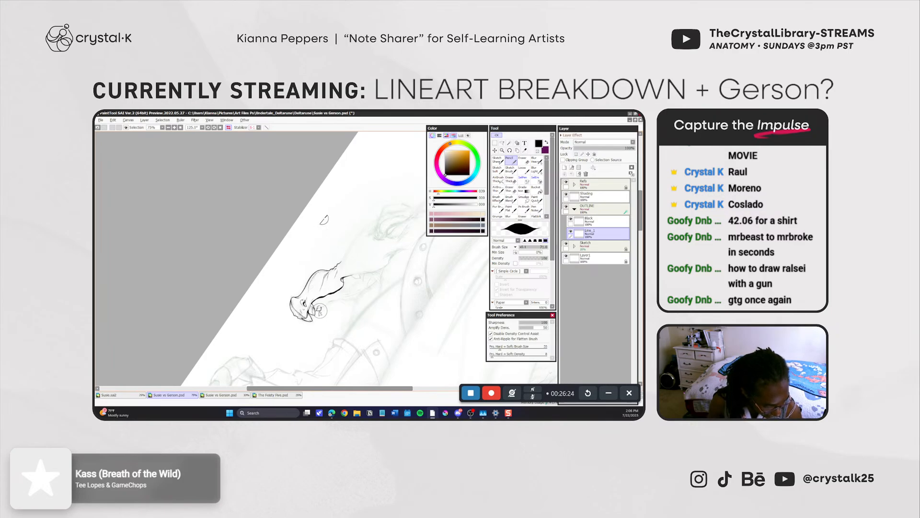
Draw short tapered test strokes with the Pencil on the blank canvas above the inked outline.
key(ctrl+z)
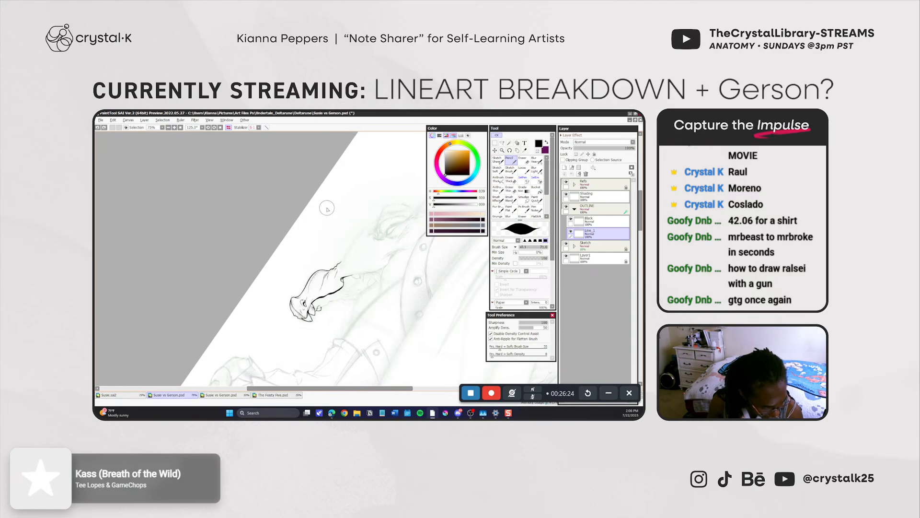
drag(325, 209, 322, 228)
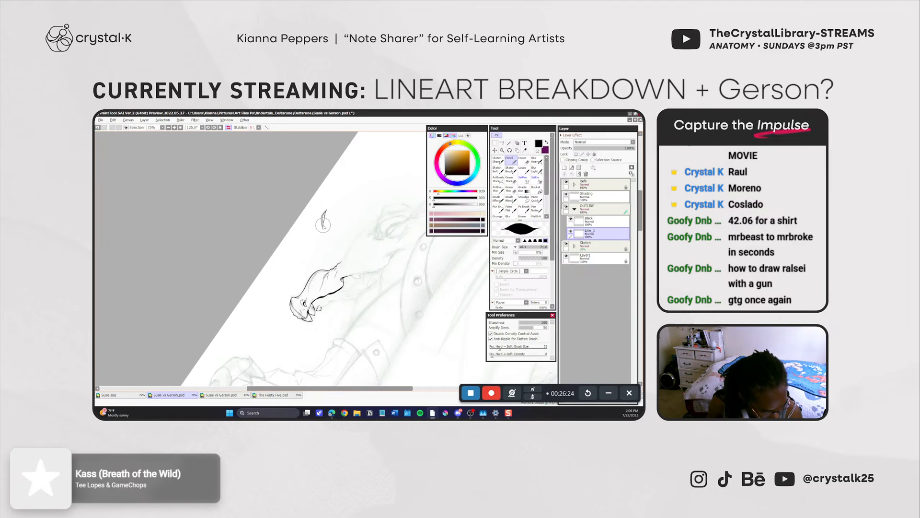
key(e)
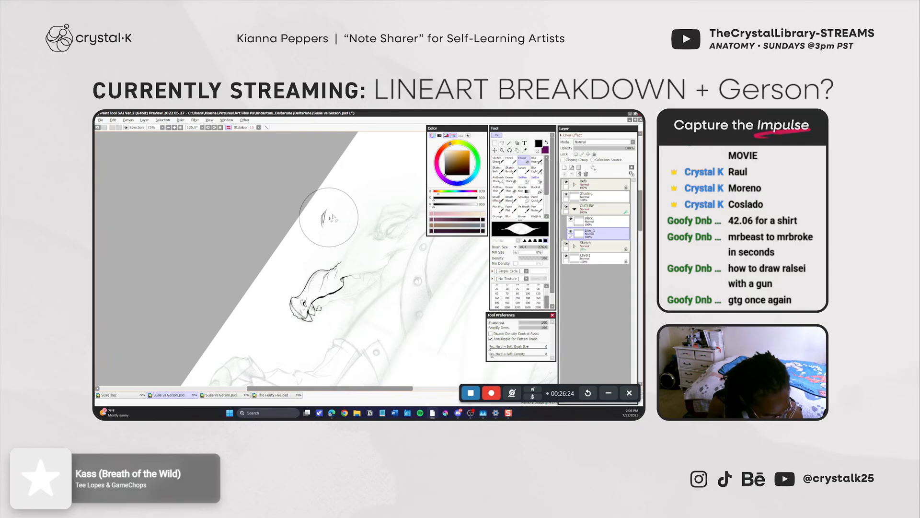
key(ctrl+z)
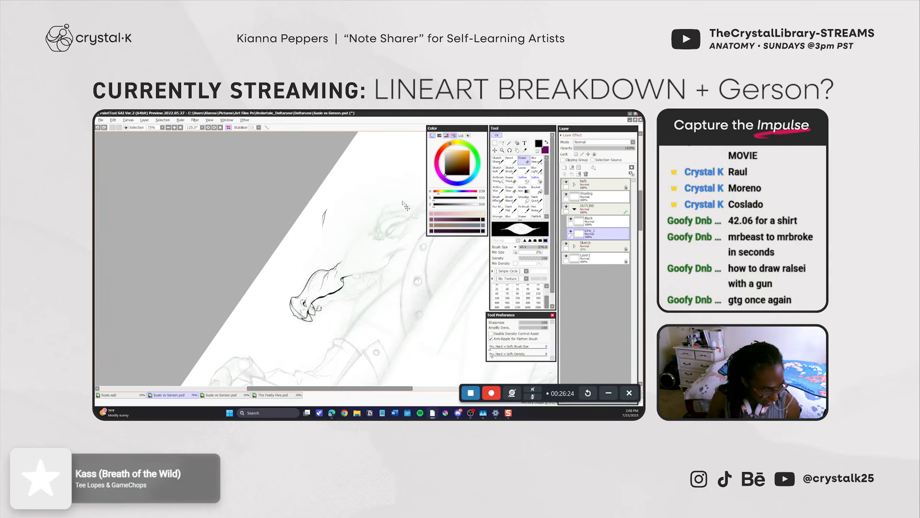
click(510, 160)
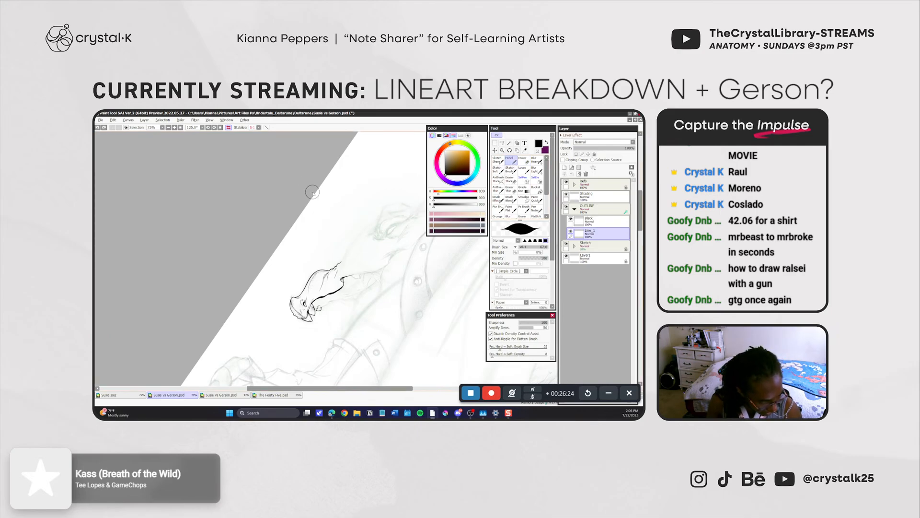
mouse_move(314, 223)
mouse_down()
mouse_move(325, 233)
mouse_move(334, 225)
mouse_up()
key(ctrl+z)
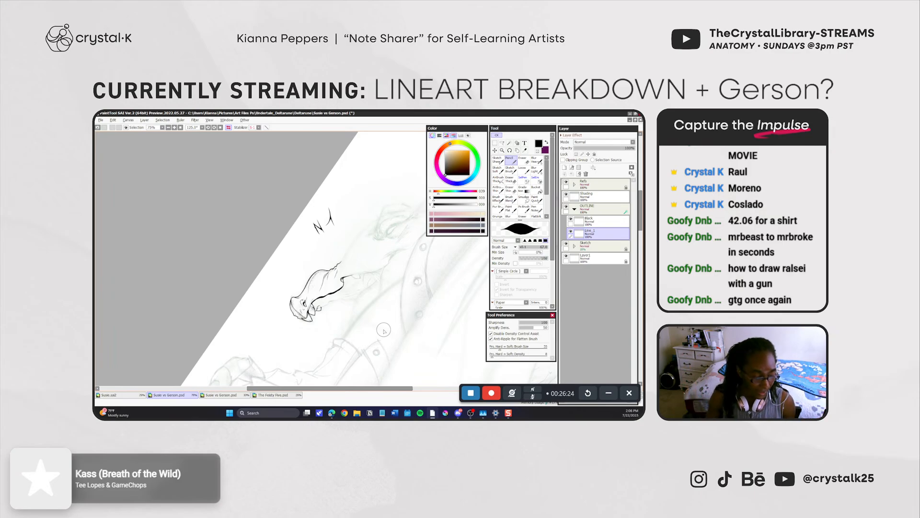
Lasso the test strokes above the outline, delete them and clear the selection.
key(a)
mouse_move(329, 243)
mouse_down()
mouse_move(350, 199)
mouse_move(326, 247)
mouse_up()
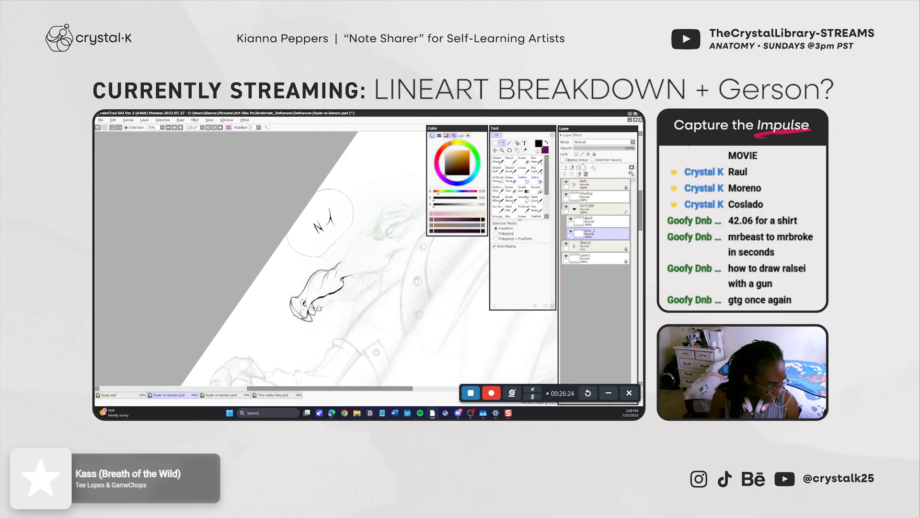
key(Delete)
key(ctrl+d)
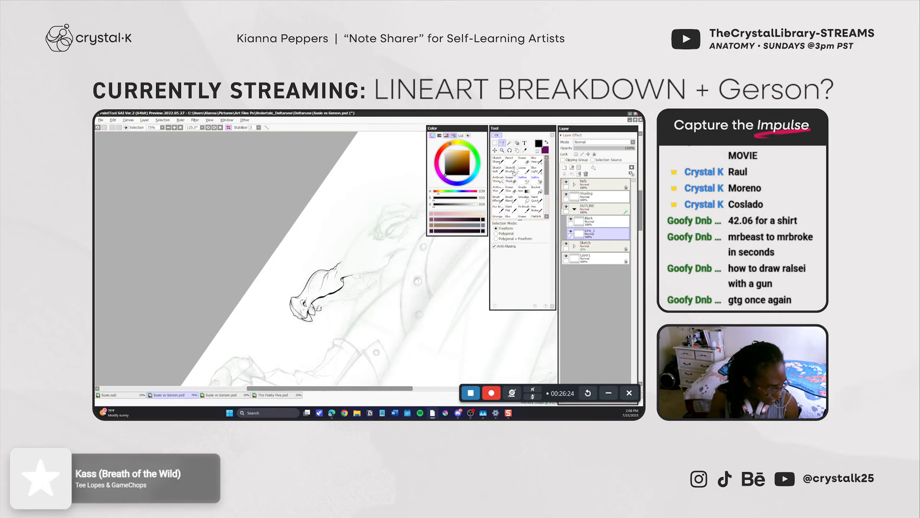
Ink the small curved line beside the outline's lower end with the Pencil, undoing unsatisfactory strokes.
click(511, 163)
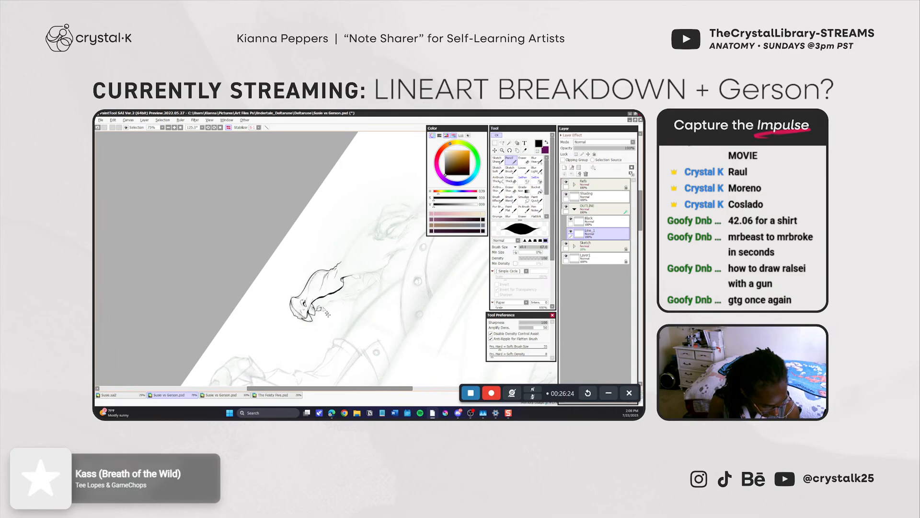
mouse_move(319, 306)
mouse_down()
mouse_move(331, 293)
mouse_move(324, 312)
mouse_up()
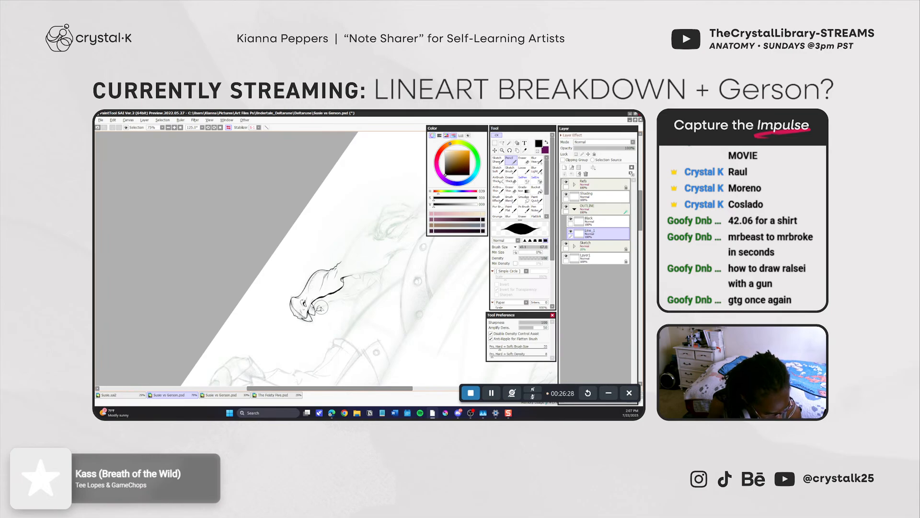
key(ctrl+z)
drag(323, 308, 326, 306)
key(ctrl+z)
key(ctrl+z)
key(ctrl+z)
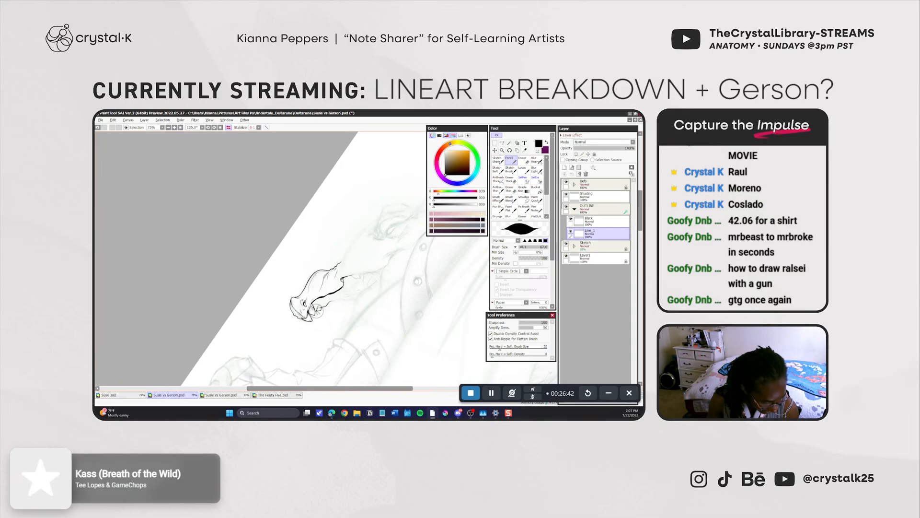
Redraw the line under the outline's lower end and switch to the Eraser for cleanup.
key(ctrl+z)
drag(312, 320, 315, 317)
key(ctrl+z)
key(e)
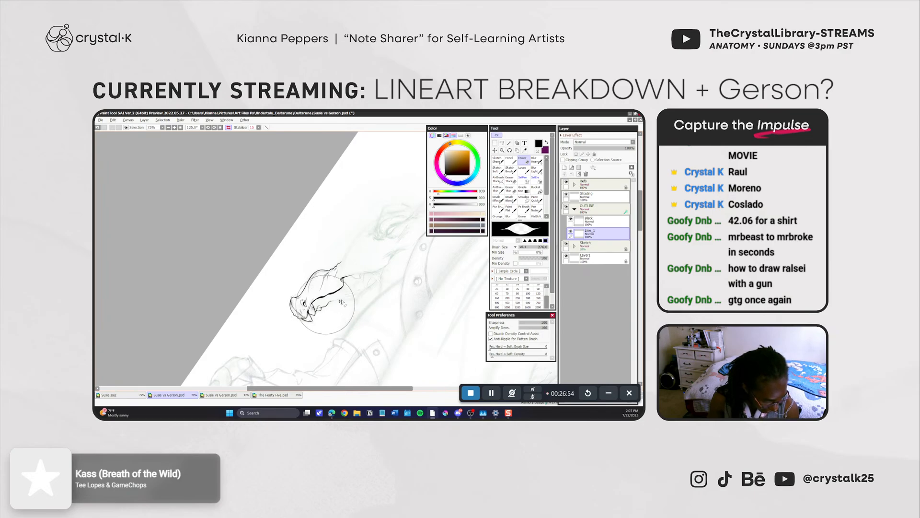
Rotate the canvas upright and ink the inner contour along the outline's right side with the Pencil.
key(r)
mouse_move(398, 347)
mouse_down()
mouse_move(414, 339)
mouse_move(414, 315)
mouse_move(389, 320)
mouse_up()
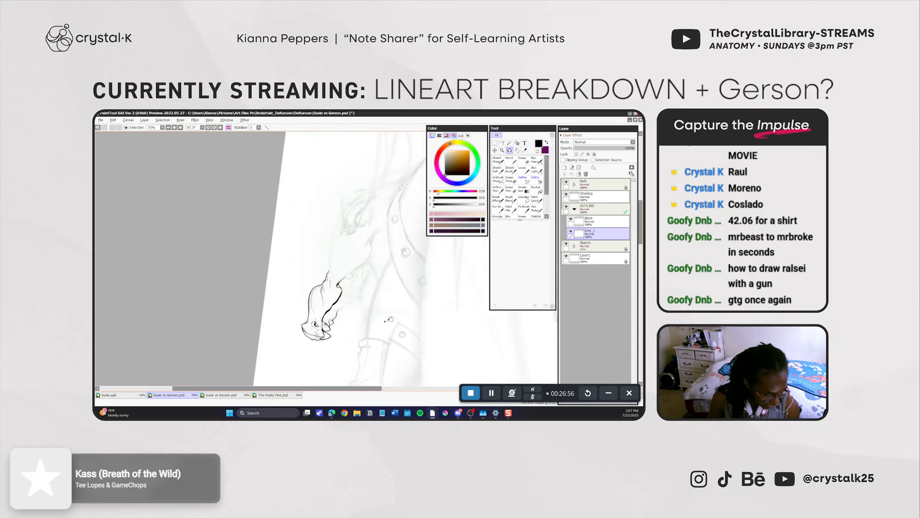
click(513, 160)
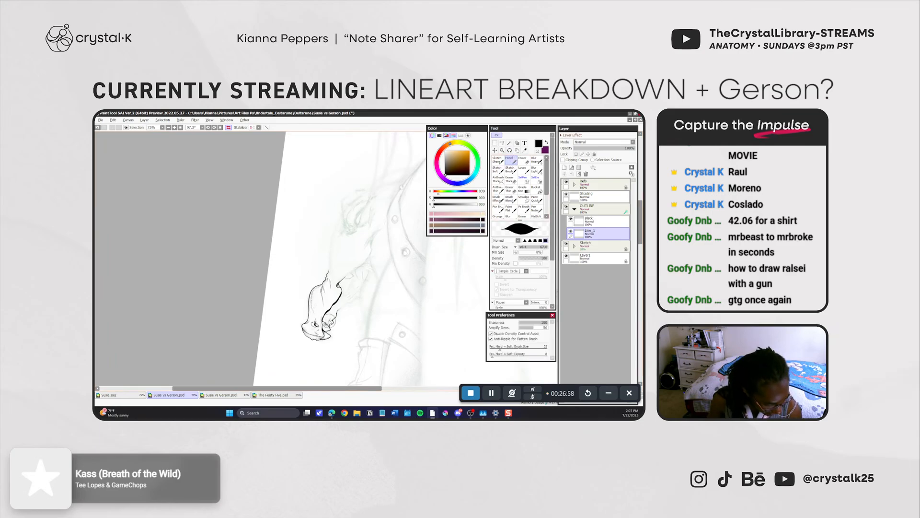
drag(329, 320, 334, 318)
key(ctrl+z)
key(ctrl+z)
key(ctrl+z)
key(ctrl+z)
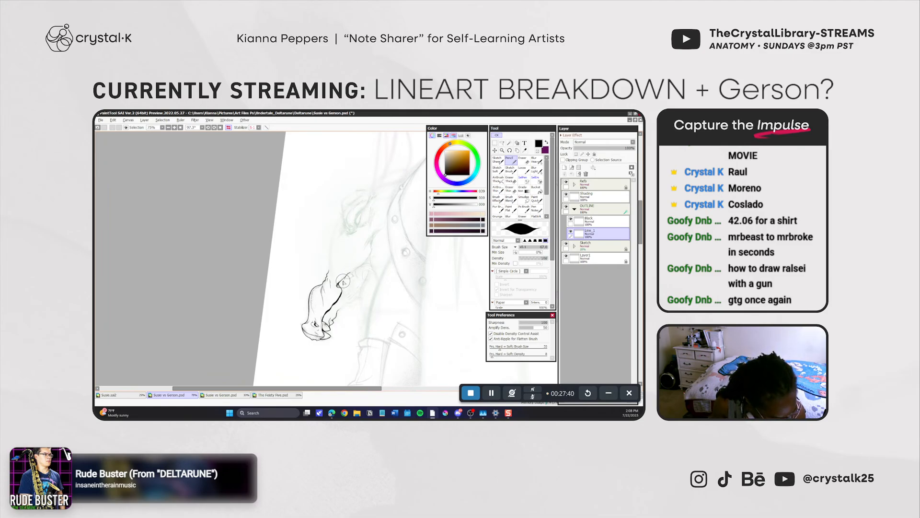
Ink a short hooked line at the upper right end of the contour, redoing it until it follows the sketch.
key(ctrl+z)
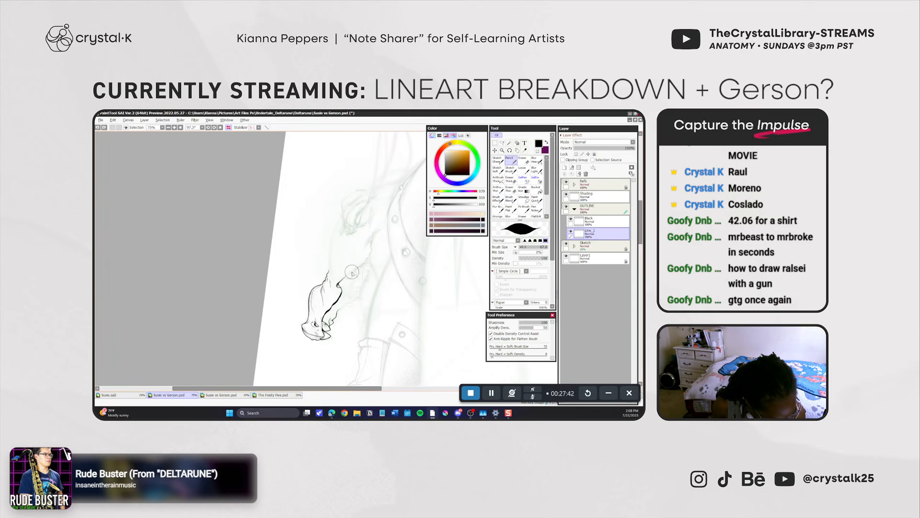
mouse_move(351, 273)
mouse_down()
mouse_move(343, 279)
mouse_move(352, 278)
mouse_up()
key(ctrl+z)
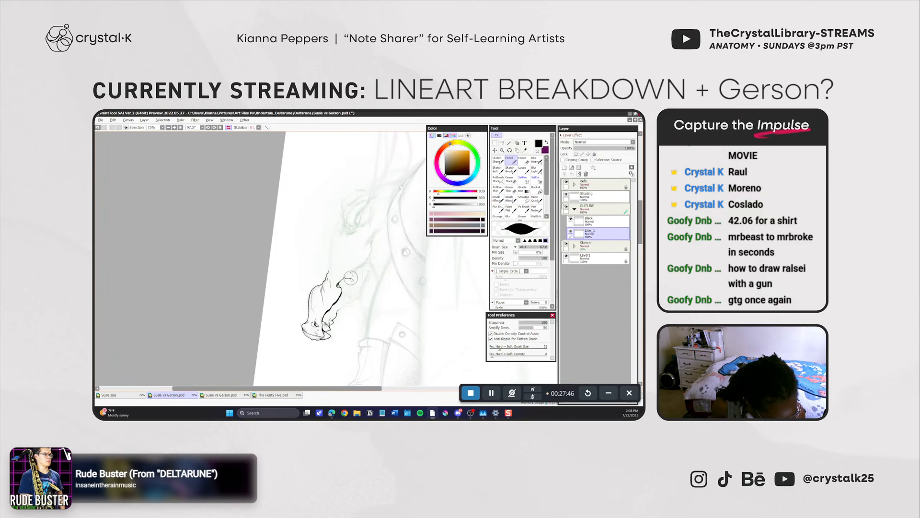
key(ctrl+z)
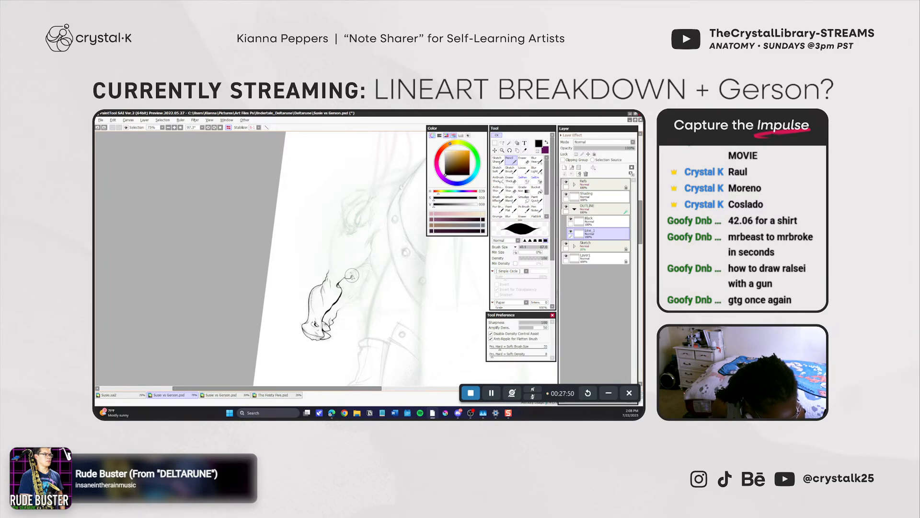
drag(351, 276, 352, 276)
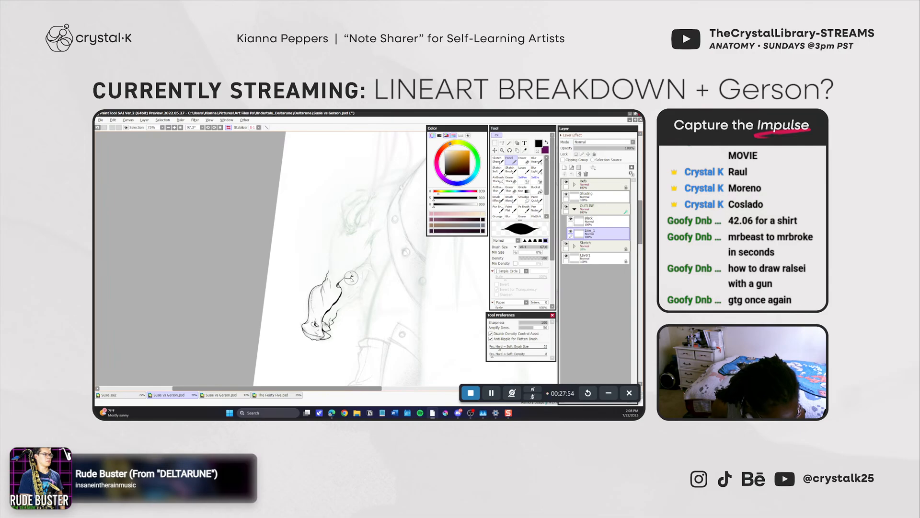
key(ctrl+z)
drag(353, 276, 353, 277)
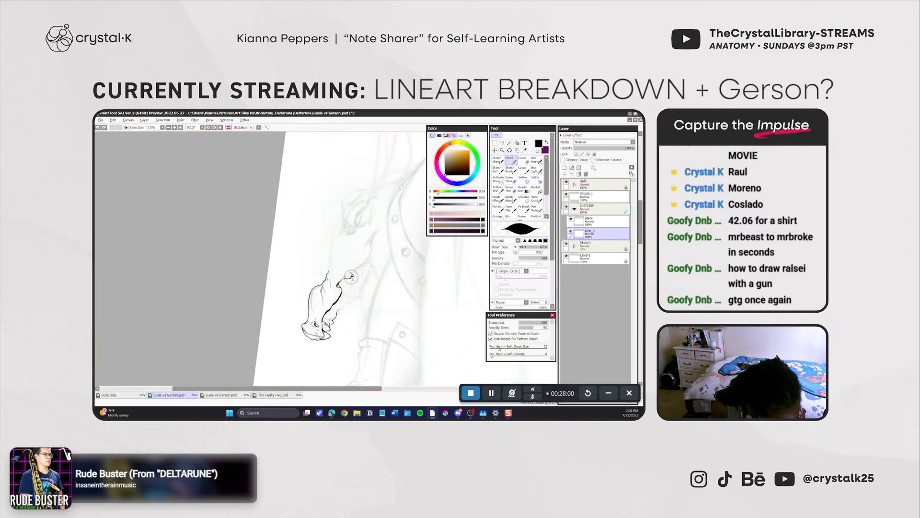
Clean up the hooked line at the contour's upper right end, alternating between the Eraser and Pencil.
key(e)
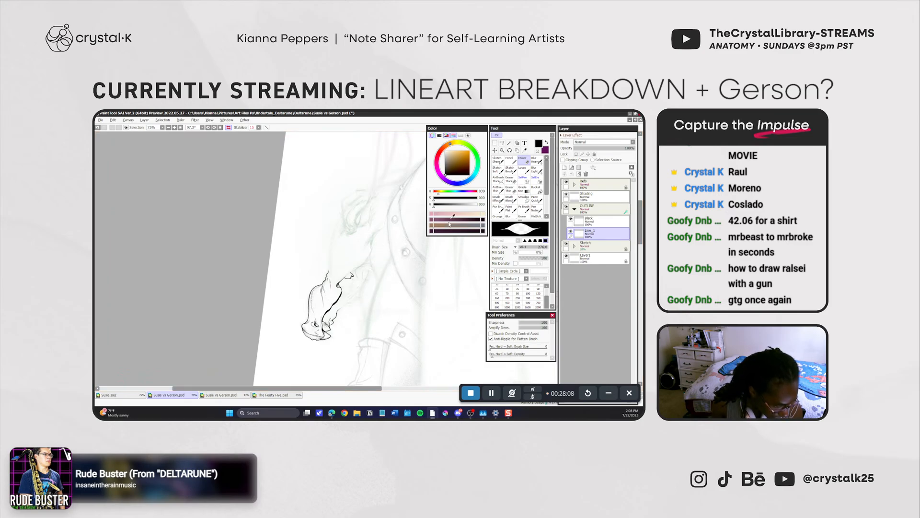
click(509, 160)
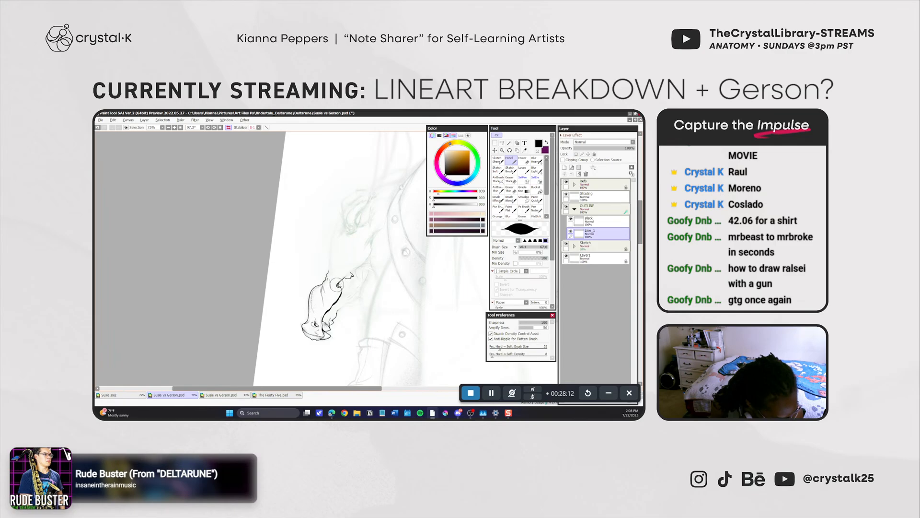
key(e)
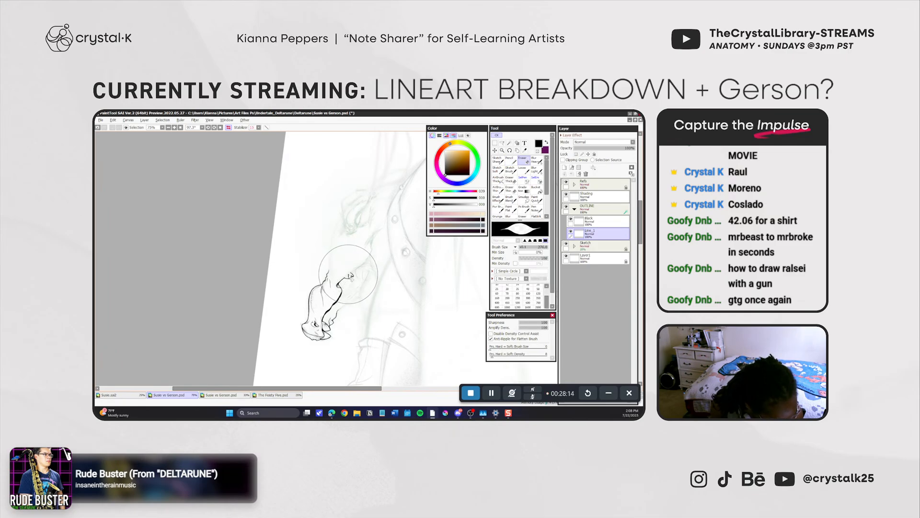
key(n)
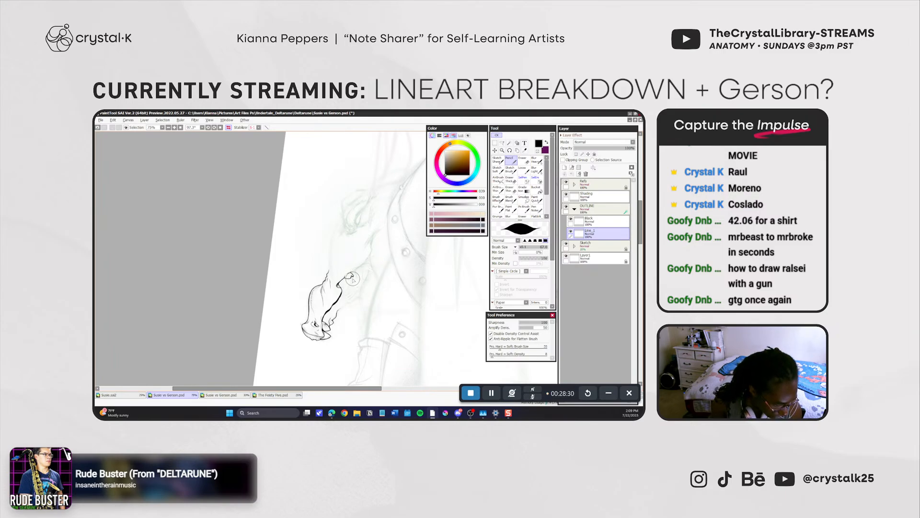
Try to ink short Pencil strokes at the tip of the hooked line on the Black layer, undoing each attempt.
click(605, 222)
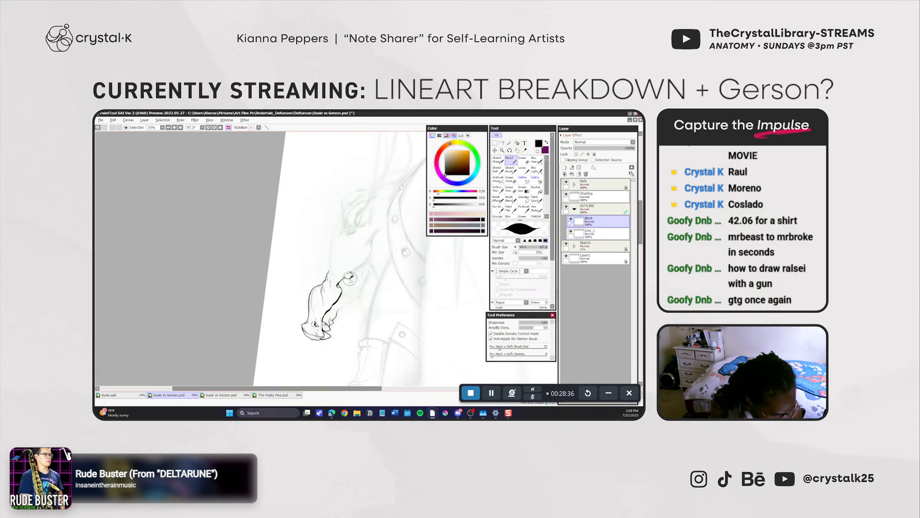
key(e)
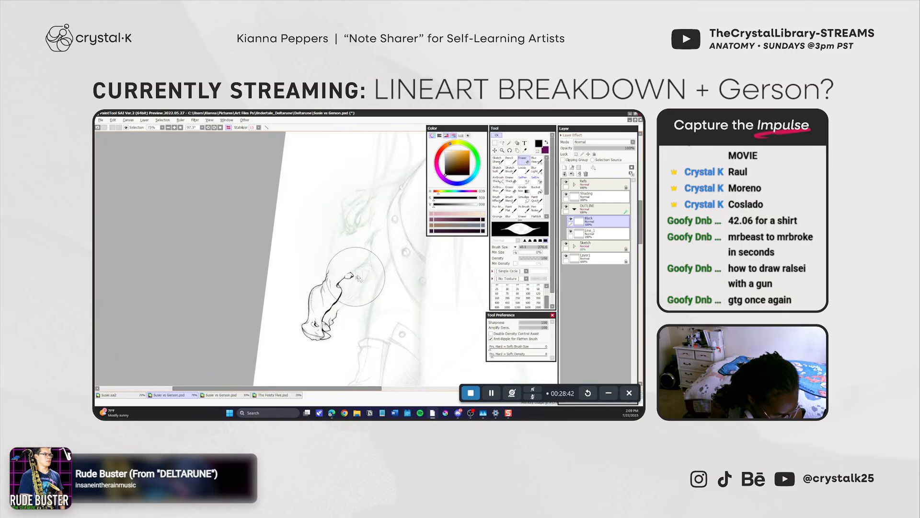
key(n)
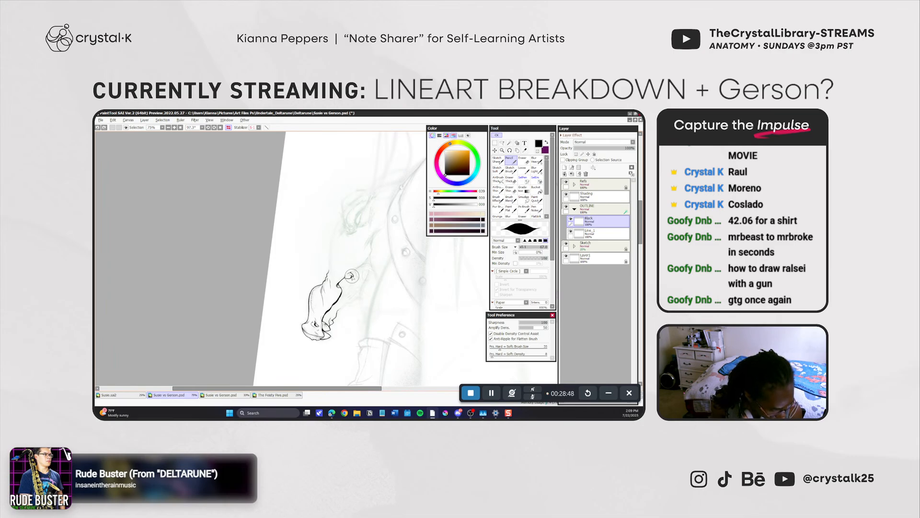
drag(351, 275, 353, 276)
key(ctrl+z)
drag(354, 278, 354, 279)
key(ctrl+z)
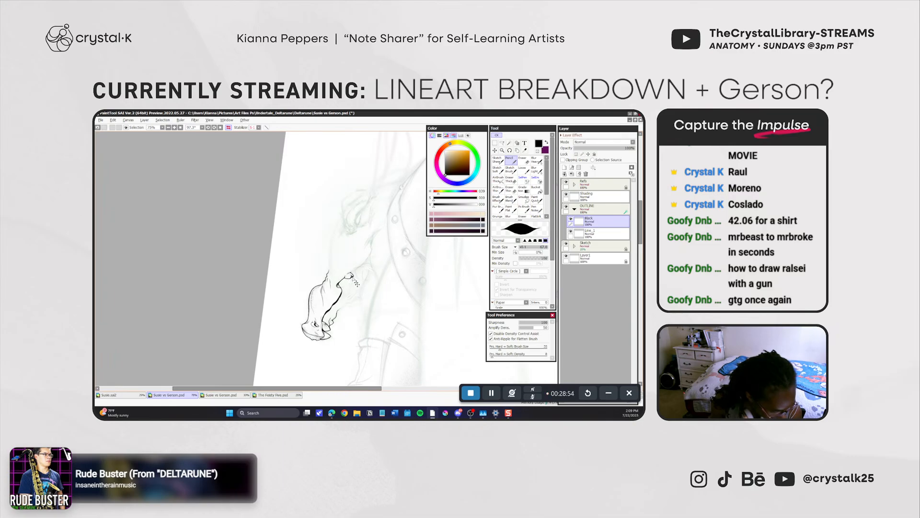
key(ctrl+z)
key(e)
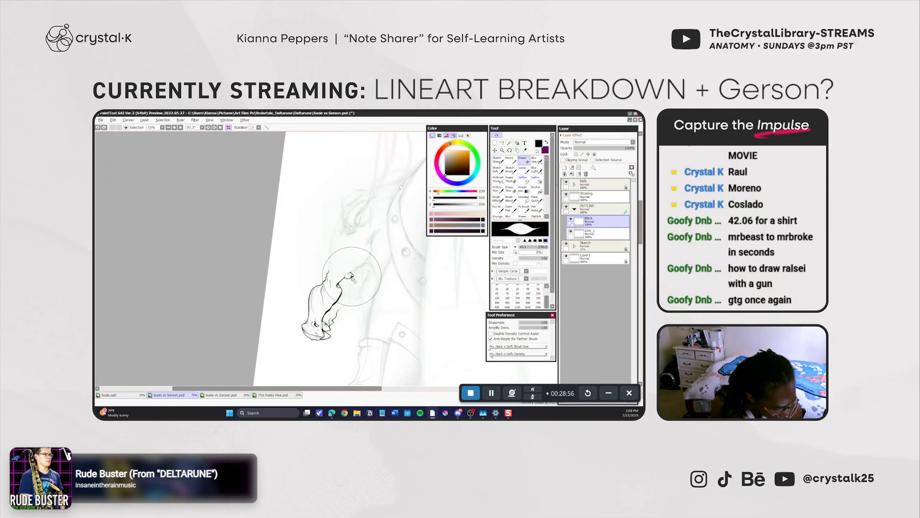
Toggle the Black layer's visibility to check its contents, and return to the Line_1 layer with the Pencil active.
click(571, 218)
click(571, 218)
click(587, 233)
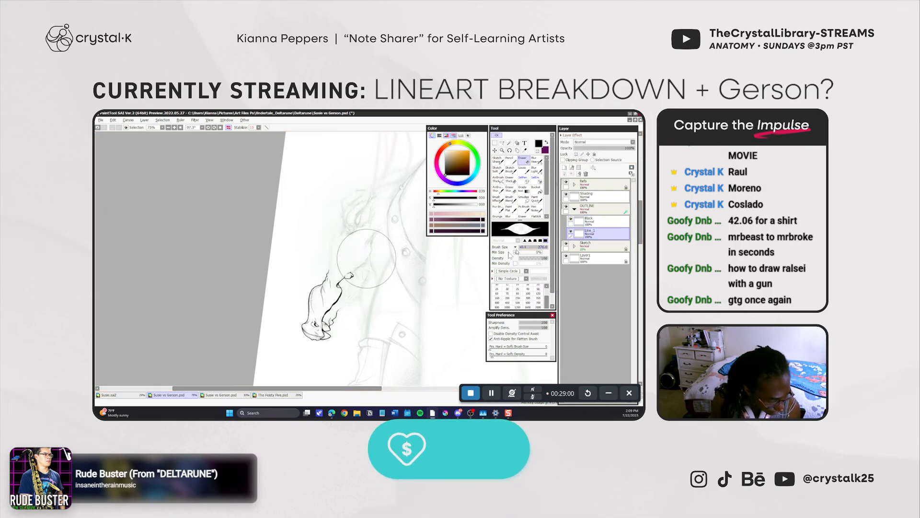
click(510, 160)
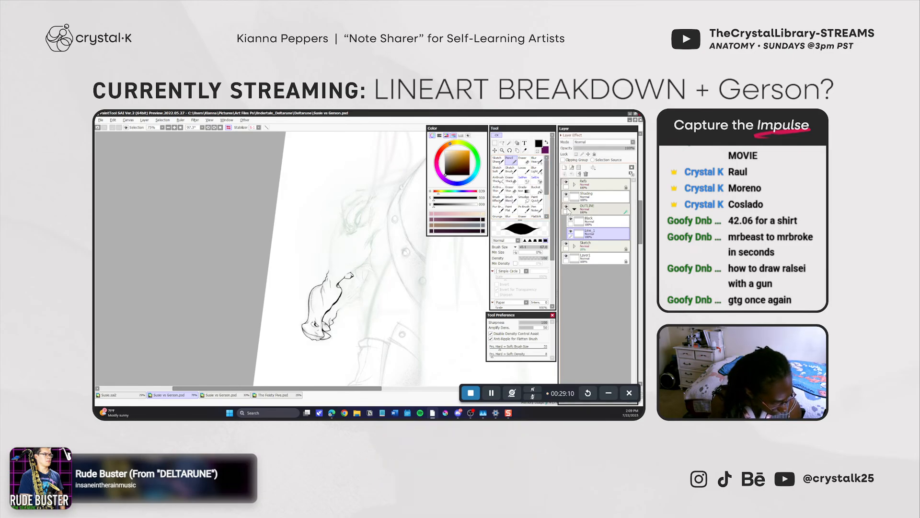
Check the OUTLINE group's visibility with the Shading layer inside it, return that layer above the group, and save the file.
drag(585, 199, 589, 216)
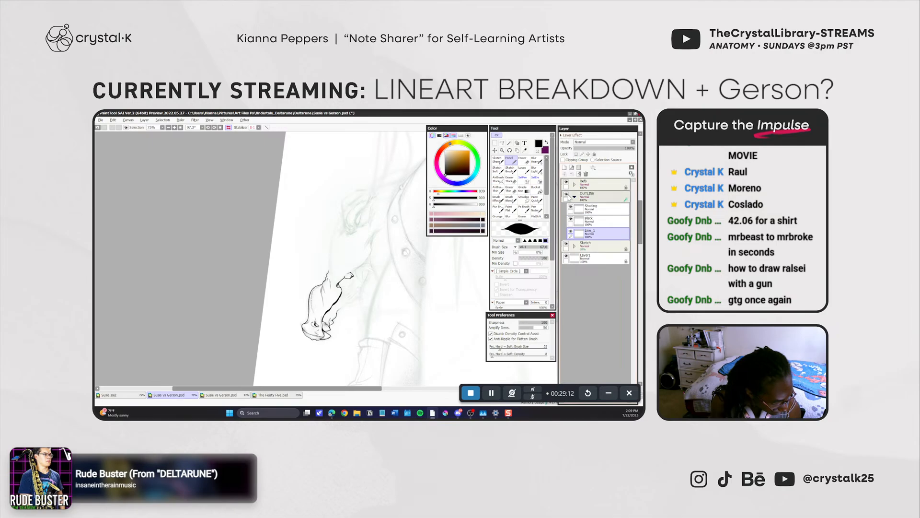
click(567, 194)
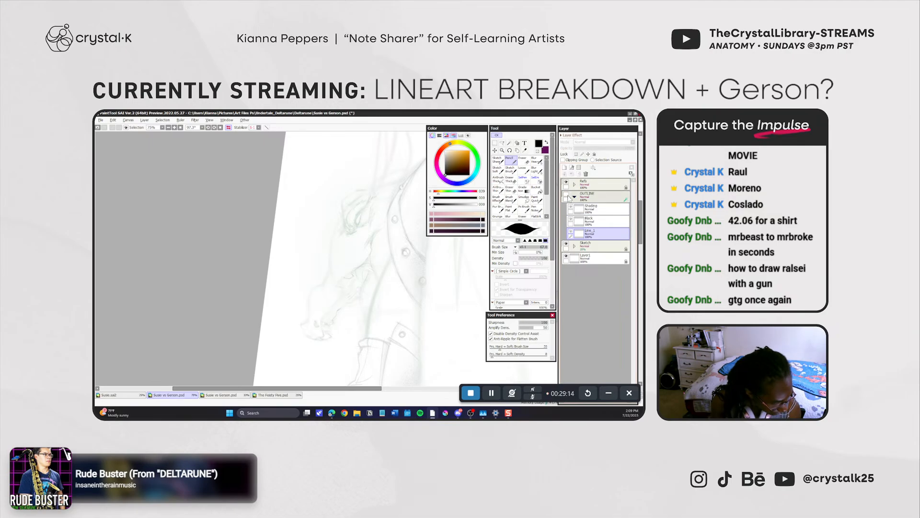
click(566, 194)
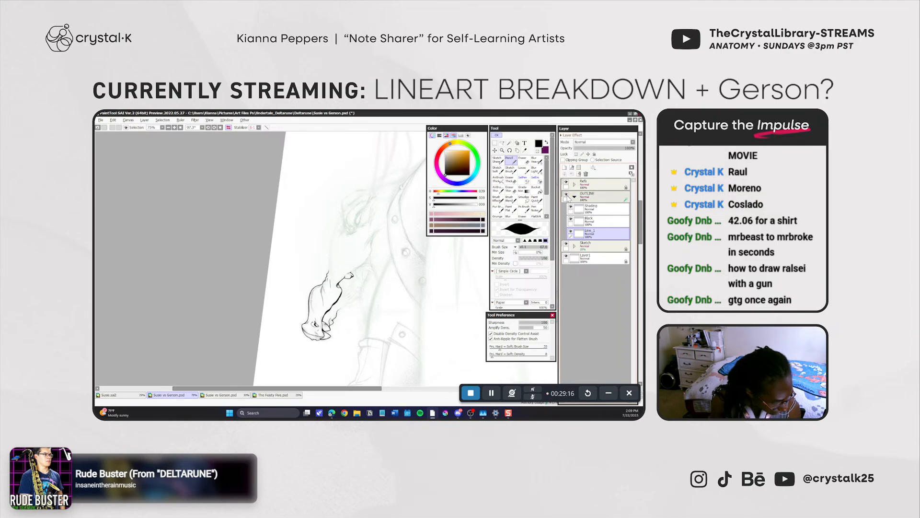
drag(581, 209, 584, 193)
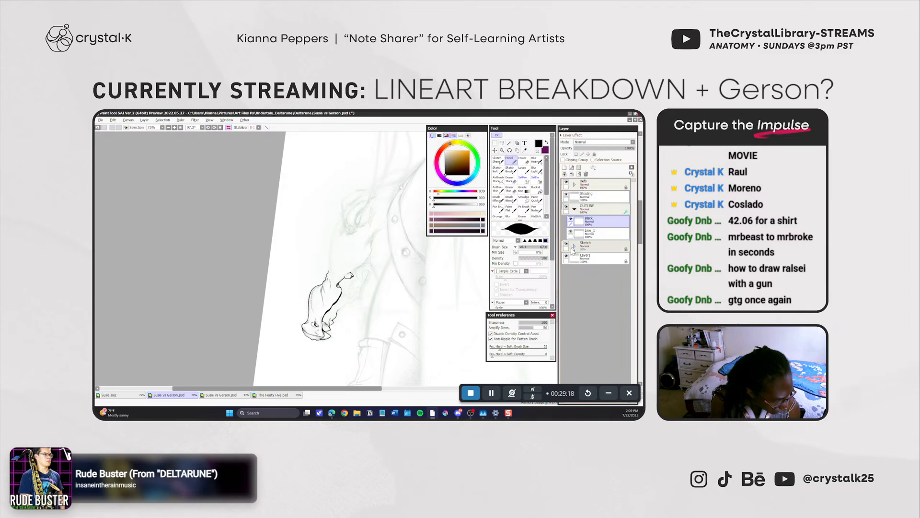
key(ctrl+s)
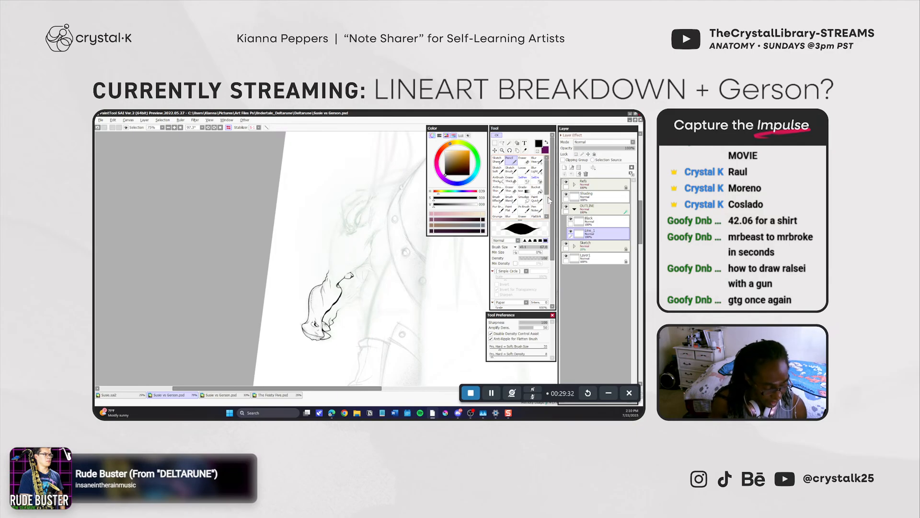
Examine the sketched arms and hands around the inked outline at different zoom levels and canvas rotations.
drag(422, 316, 414, 237)
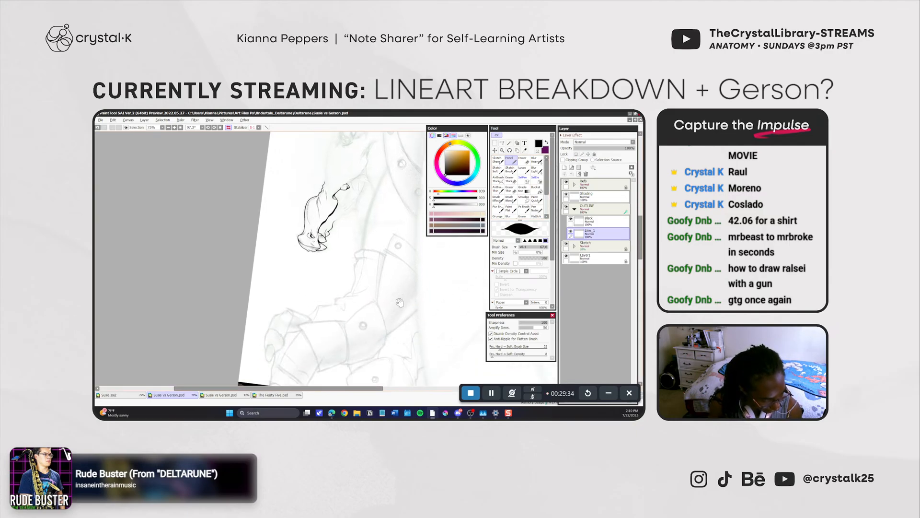
drag(396, 312, 409, 252)
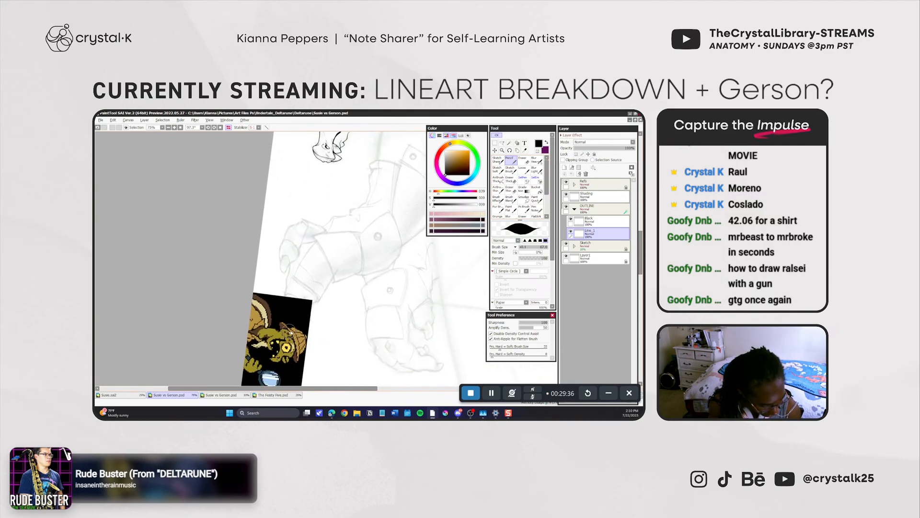
mouse_move(315, 342)
mouse_down()
mouse_move(318, 290)
mouse_move(318, 346)
mouse_up()
drag(318, 314, 314, 377)
drag(324, 296, 313, 312)
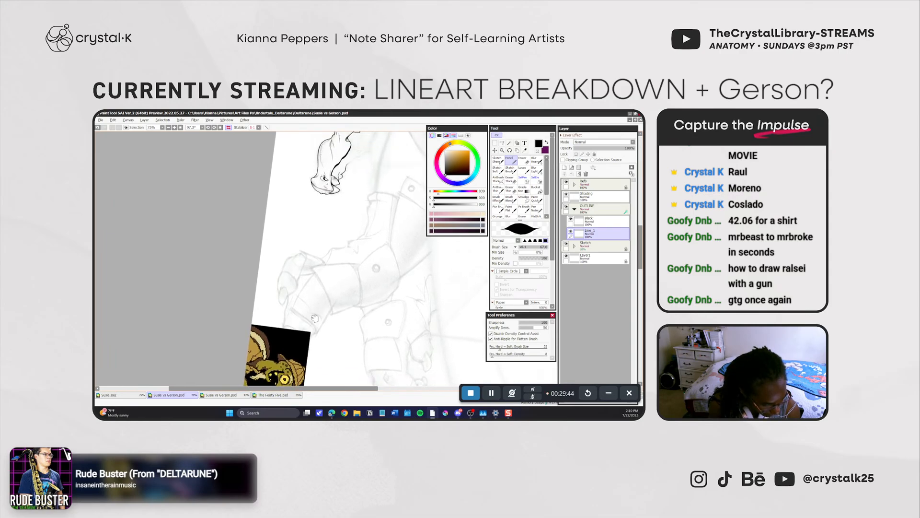
mouse_move(319, 268)
mouse_down()
mouse_move(302, 351)
mouse_move(317, 294)
mouse_up()
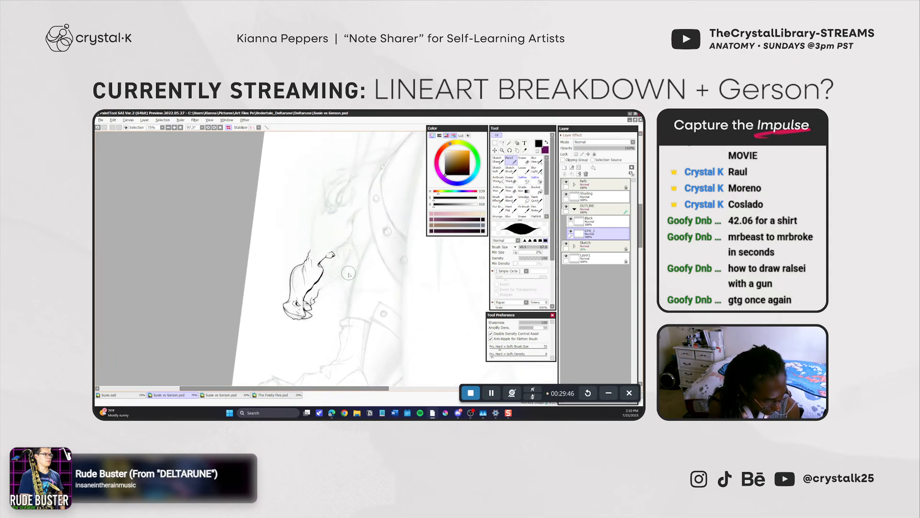
mouse_move(370, 240)
mouse_down()
mouse_move(378, 210)
mouse_move(314, 232)
mouse_move(321, 324)
mouse_up()
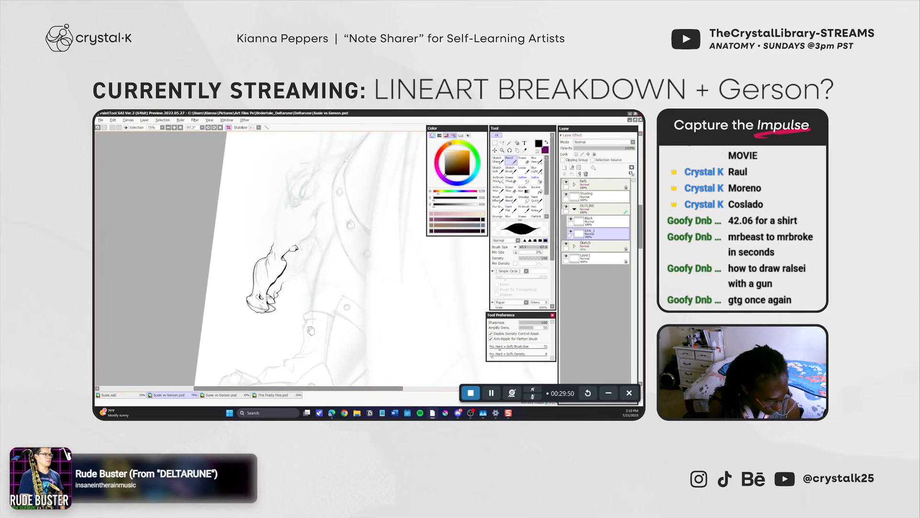
ctrl+alt+click(327, 322)
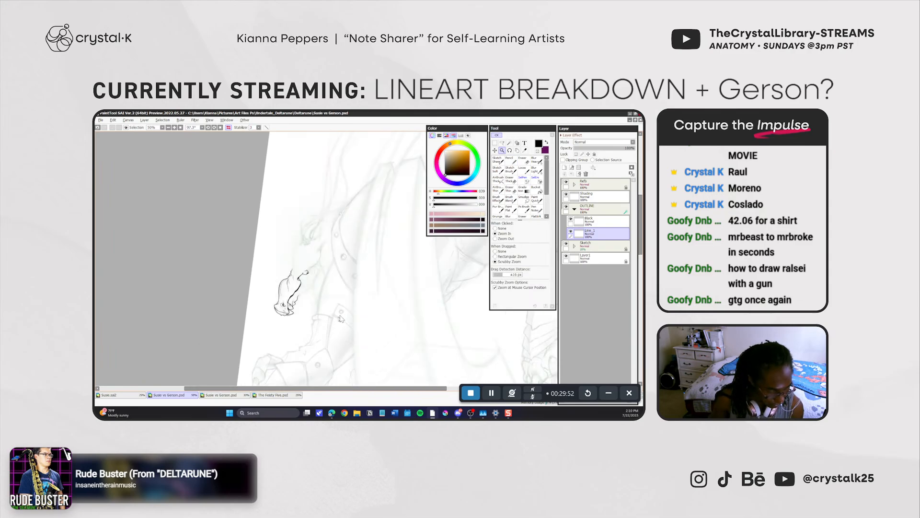
mouse_move(312, 296)
mouse_down()
mouse_move(303, 249)
mouse_move(318, 306)
mouse_up()
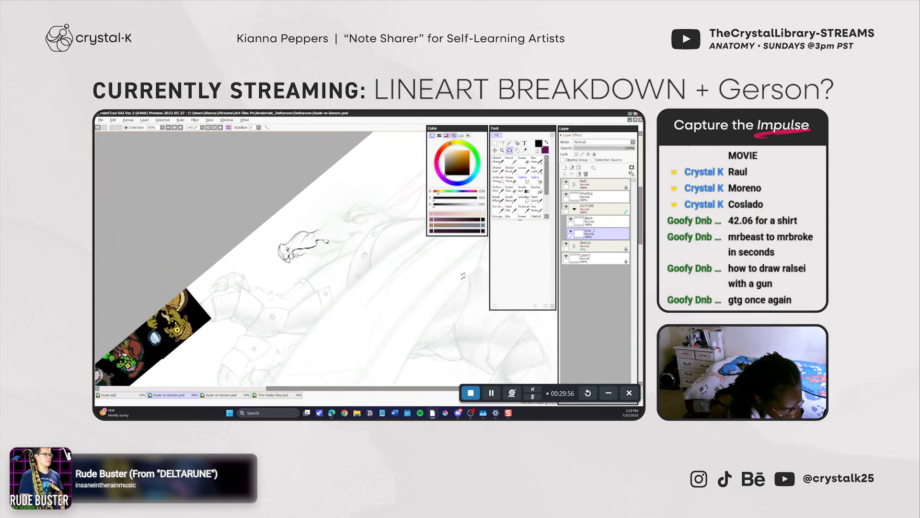
click(509, 161)
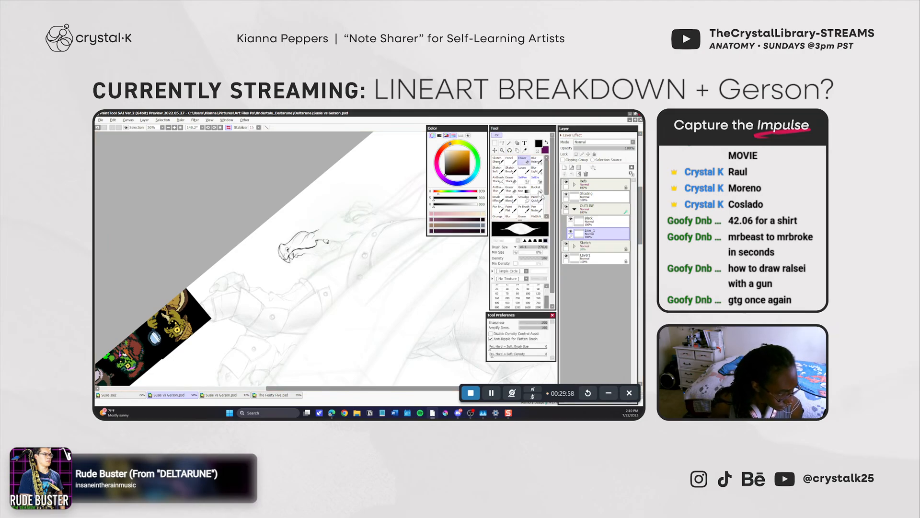
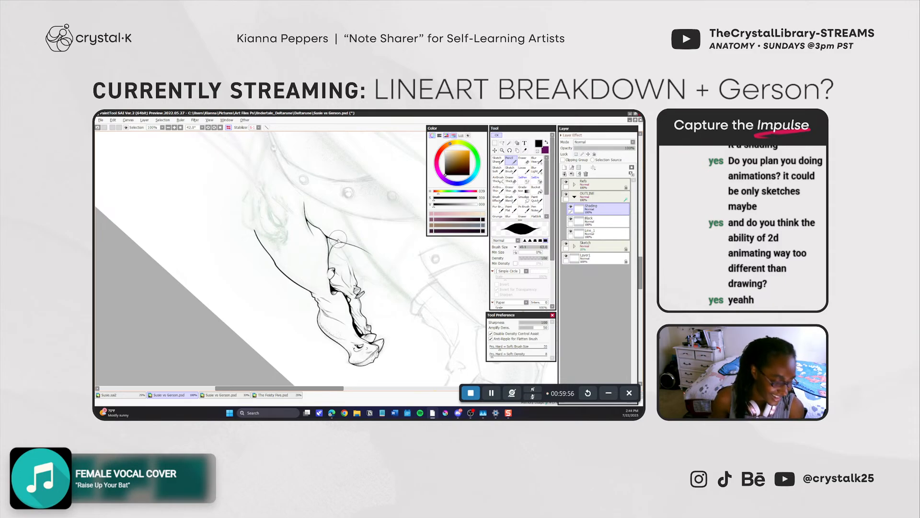
Rotate the canvas and ink short strokes along the lower jaw on the Shading layer with the Pencil, undoing unsatisfactory ones.
key(r)
drag(386, 309, 459, 227)
click(508, 163)
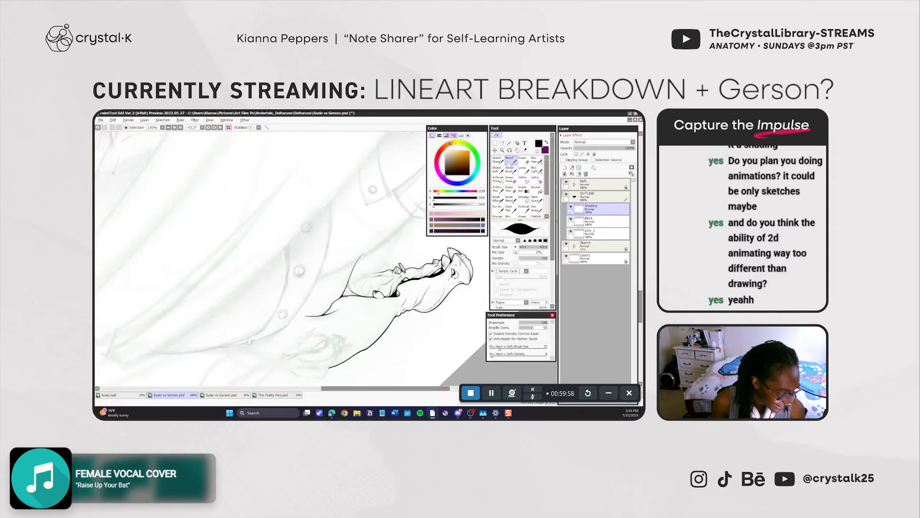
click(522, 160)
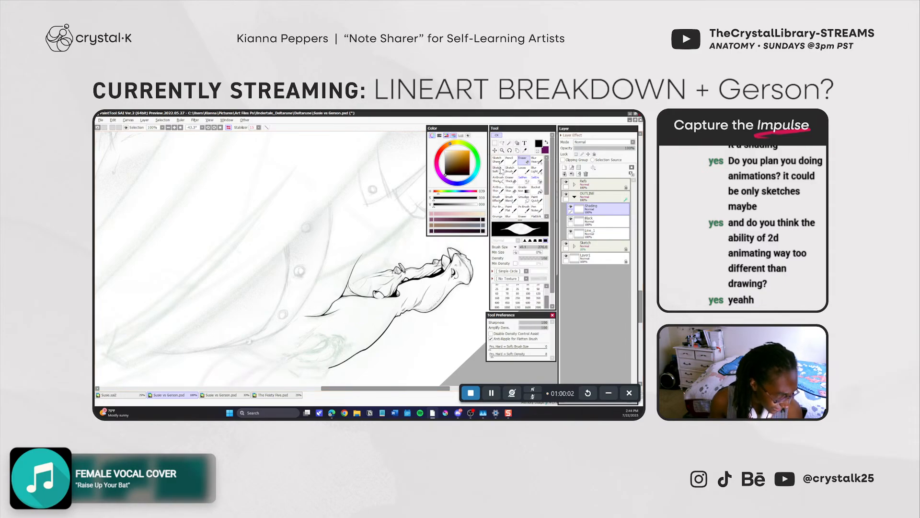
click(509, 162)
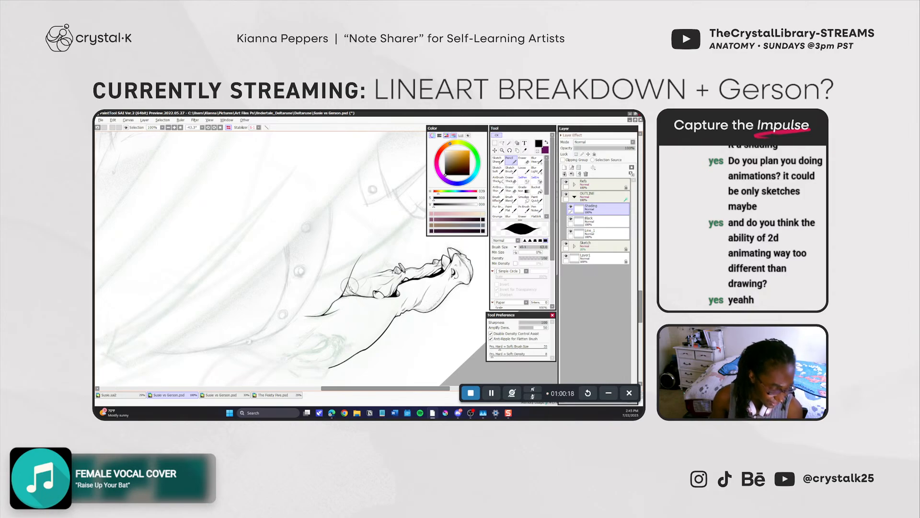
key(r)
drag(381, 345, 455, 269)
click(511, 161)
drag(397, 282, 391, 291)
key(ctrl+z)
key(ctrl+z)
key(ctrl+z)
key(ctrl+z)
key(ctrl+z)
key(ctrl+z)
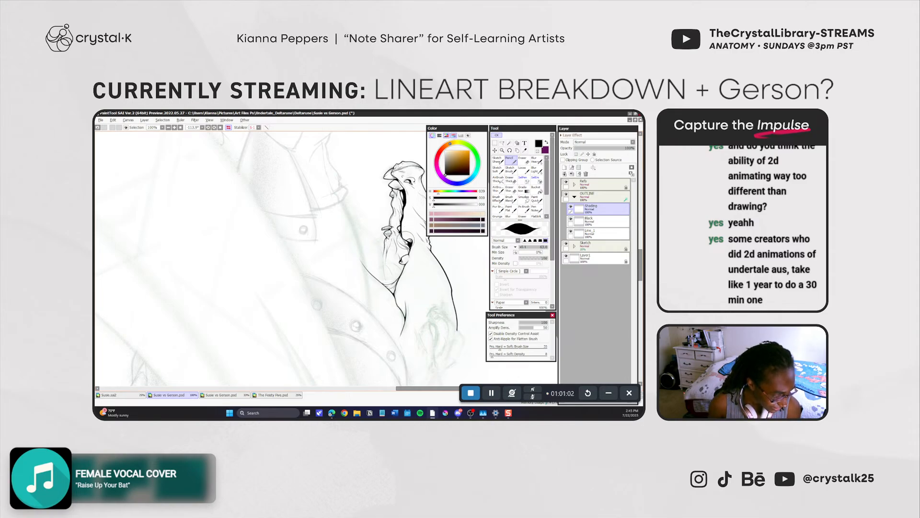
Try another short Pencil stroke near the inner edge of the jaw and undo the recent strokes.
mouse_move(408, 239)
mouse_down()
mouse_move(411, 288)
mouse_move(410, 246)
mouse_up()
key(ctrl+z)
key(ctrl+z)
key(ctrl+z)
key(ctrl+z)
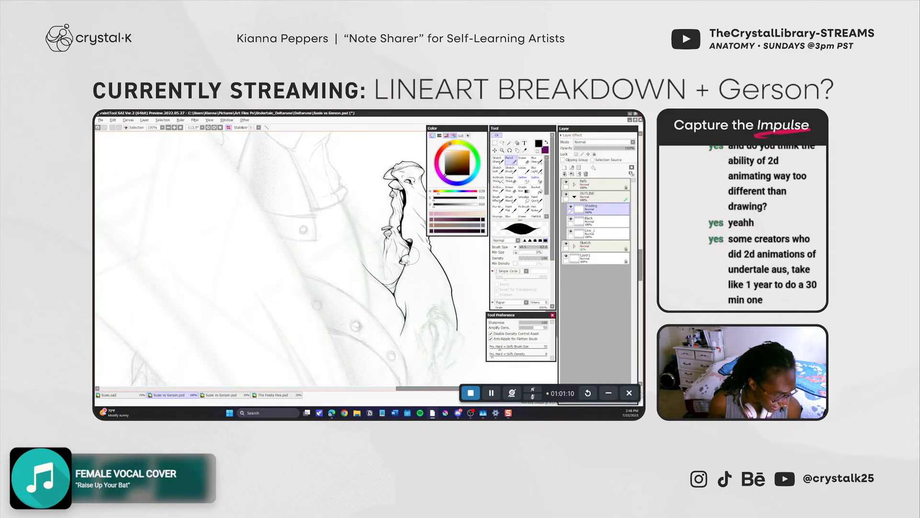
Turn the canvas further, retry the short shading strokes near the base of the lower jaw, and save the file.
key(alt+space)
drag(436, 325, 462, 247)
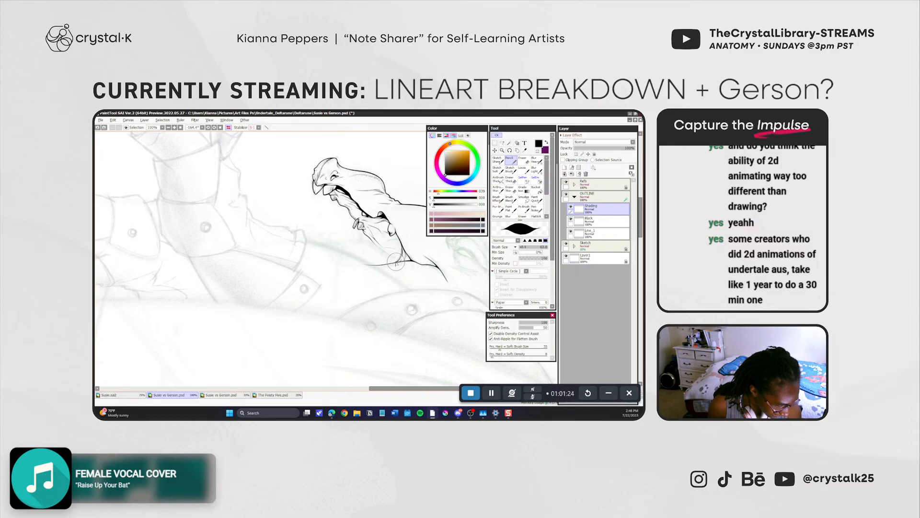
key(ctrl+z)
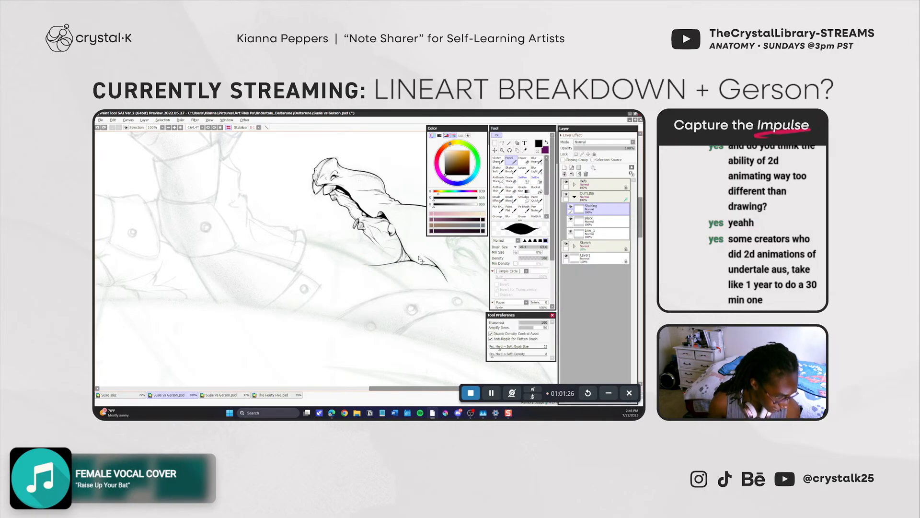
key(r)
drag(416, 308, 478, 221)
key(n)
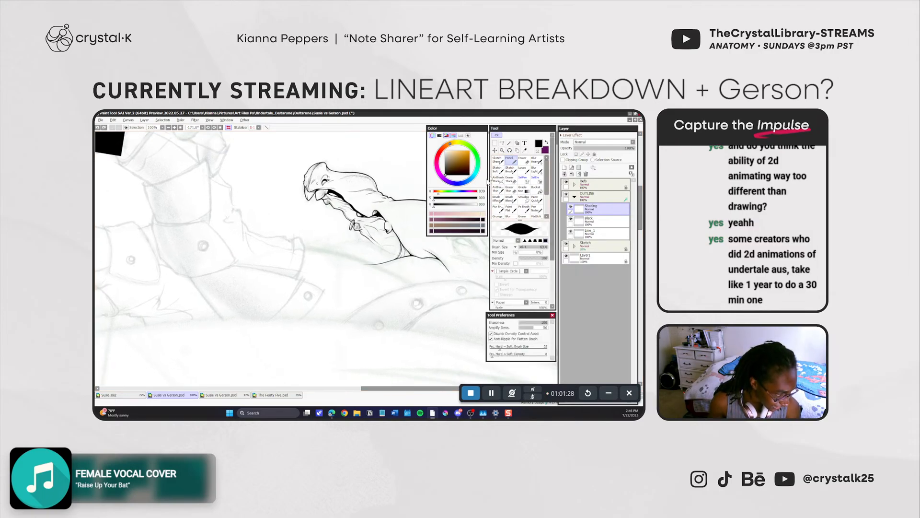
drag(400, 254, 401, 244)
key(ctrl+z)
key(ctrl+z)
key(ctrl+z)
key(ctrl+z)
key(ctrl+z)
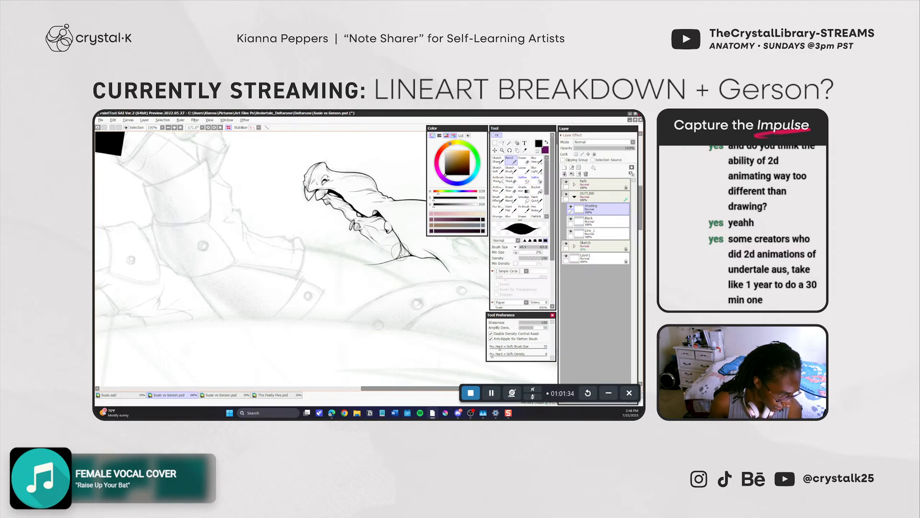
key(ctrl+s)
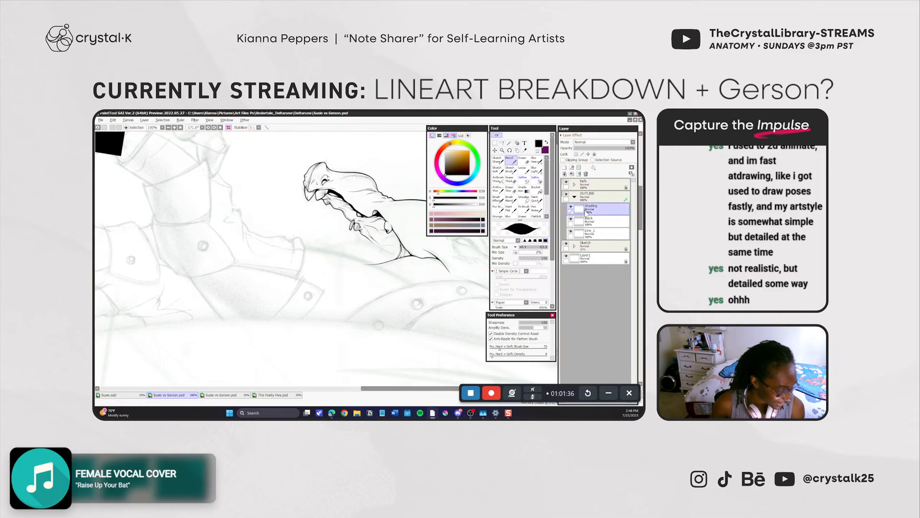
Inspect the inked head from a rotated view, toggling the Line_1 layer's visibility to compare the lines.
key(ctrl+space)
mouse_move(366, 267)
mouse_down()
mouse_move(343, 269)
mouse_move(370, 268)
mouse_move(364, 276)
mouse_move(395, 306)
mouse_move(351, 293)
mouse_up()
key(alt+space)
key(ctrl+space)
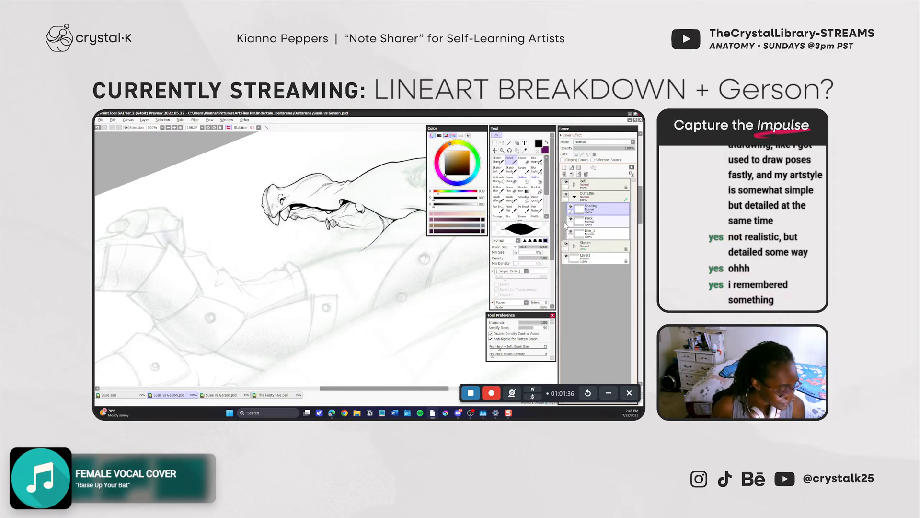
click(570, 232)
click(570, 231)
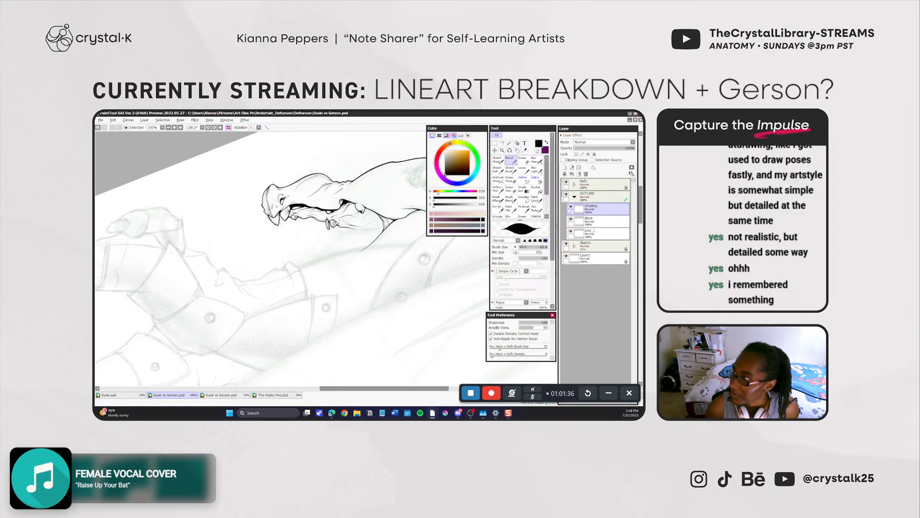
key(alt+Tab)
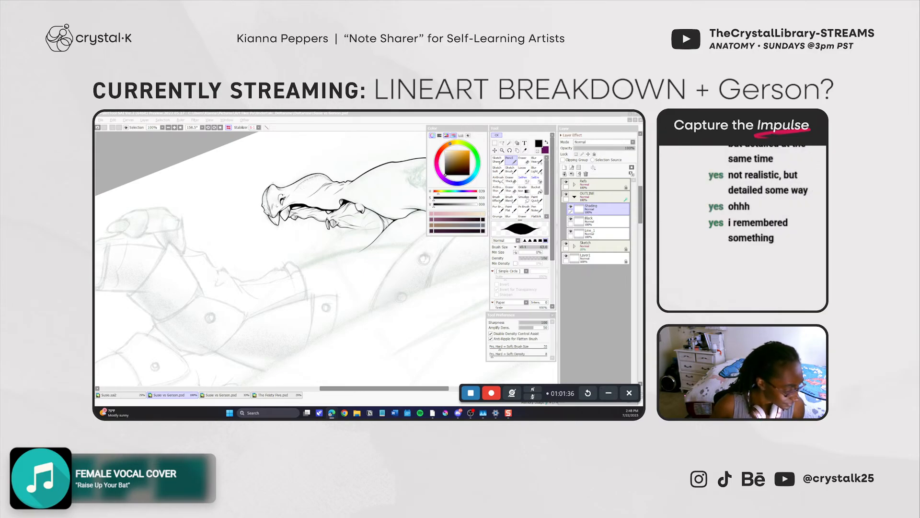
click(564, 245)
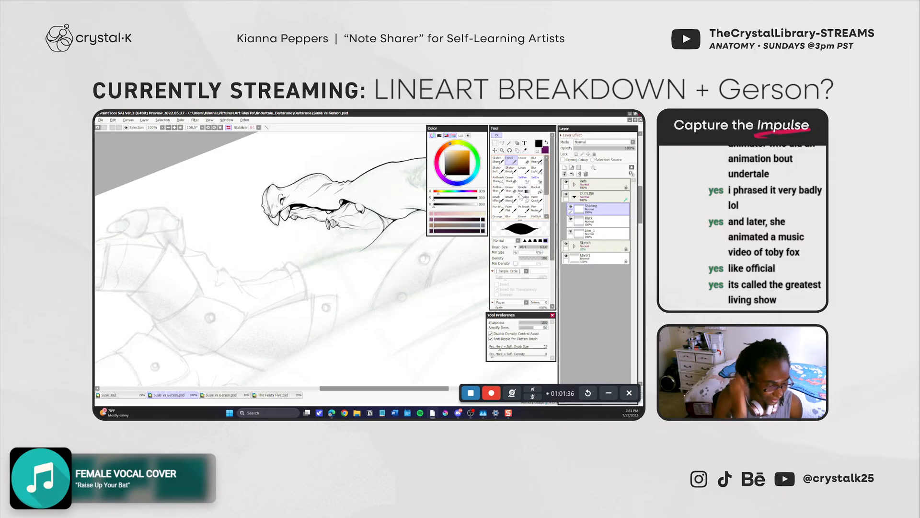
Clean up the outline just below the front of the jaw on the Line_1 layer with the Eraser.
click(584, 234)
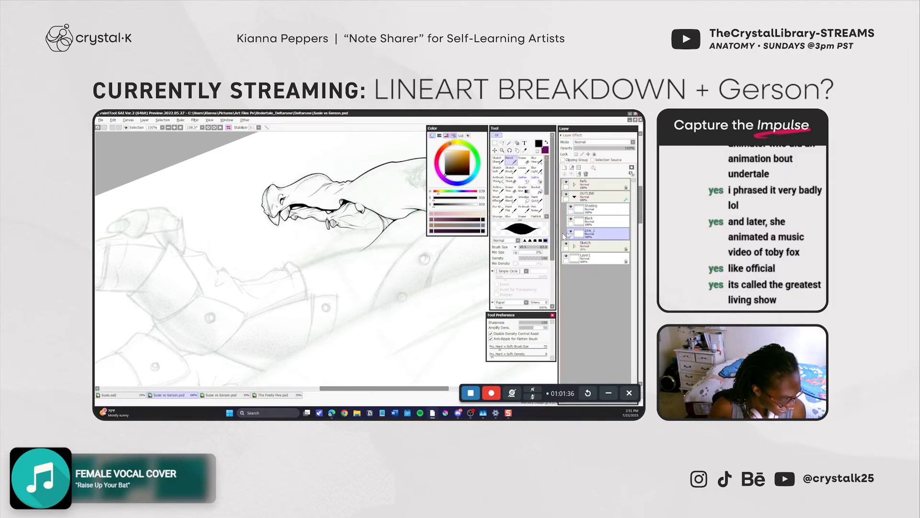
key(e)
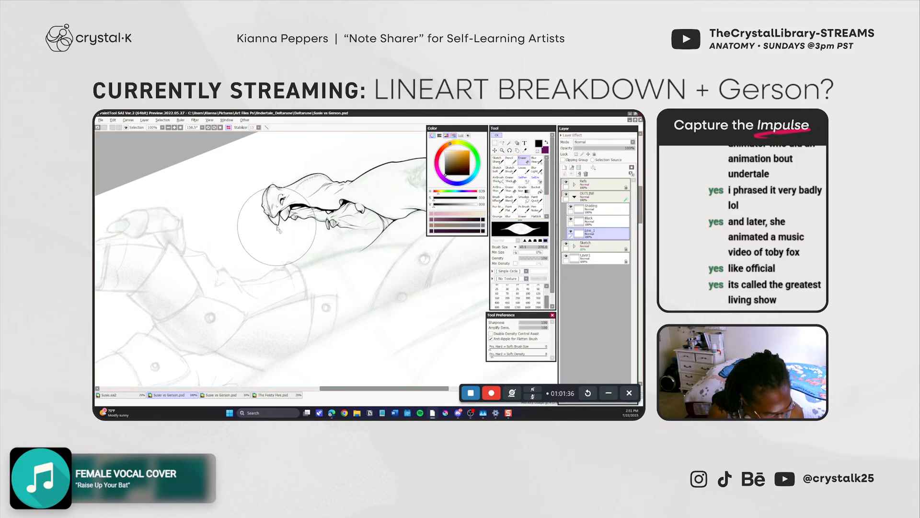
drag(278, 226, 277, 225)
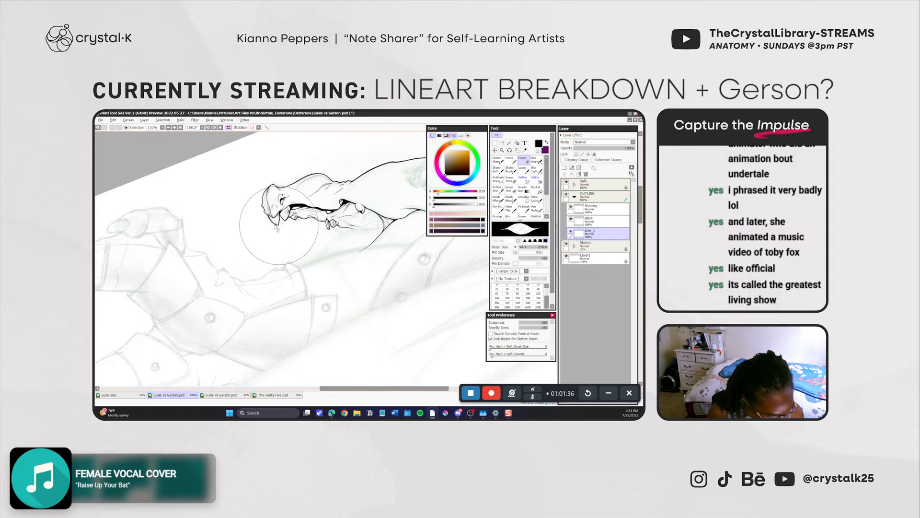
click(515, 163)
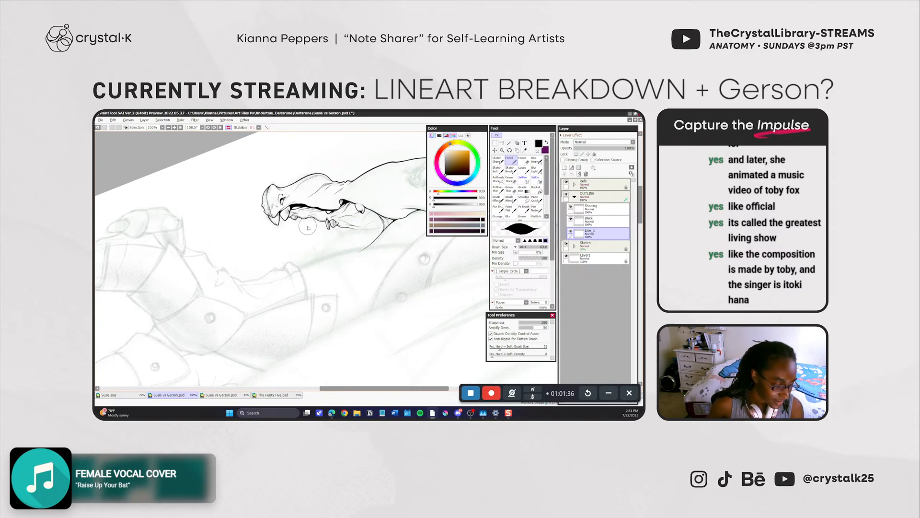
Turn the canvas to a steeper angle and add a new layer between the Black and Line_1 layers.
key(ctrl+space)
mouse_move(414, 286)
mouse_down()
mouse_move(450, 286)
mouse_move(414, 284)
mouse_move(390, 296)
mouse_up()
key(alt+space)
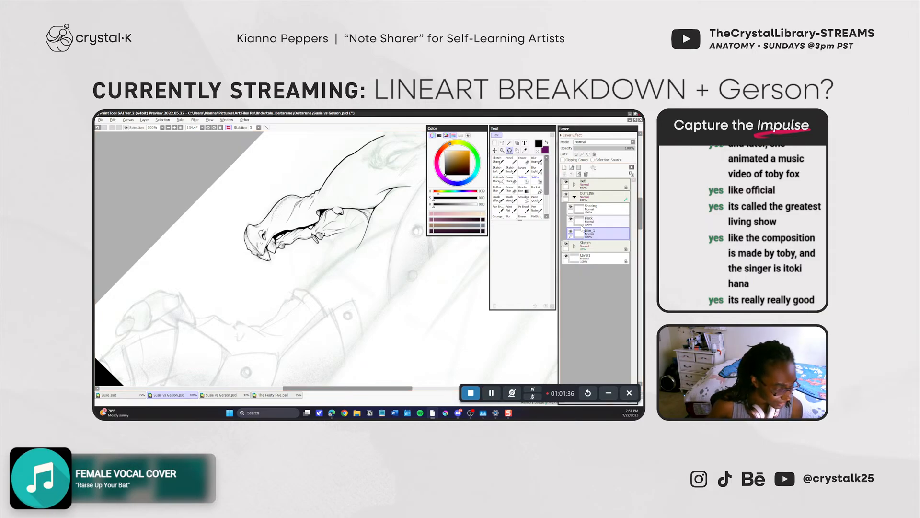
click(510, 163)
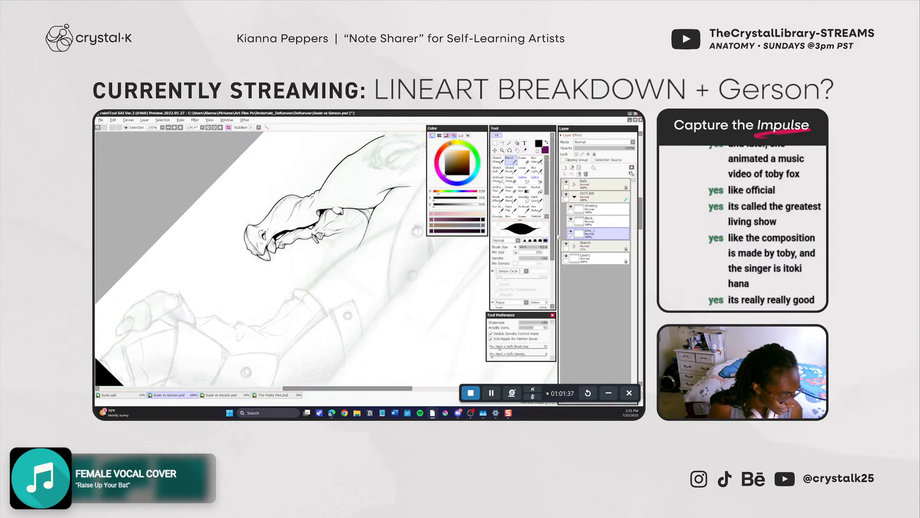
click(579, 220)
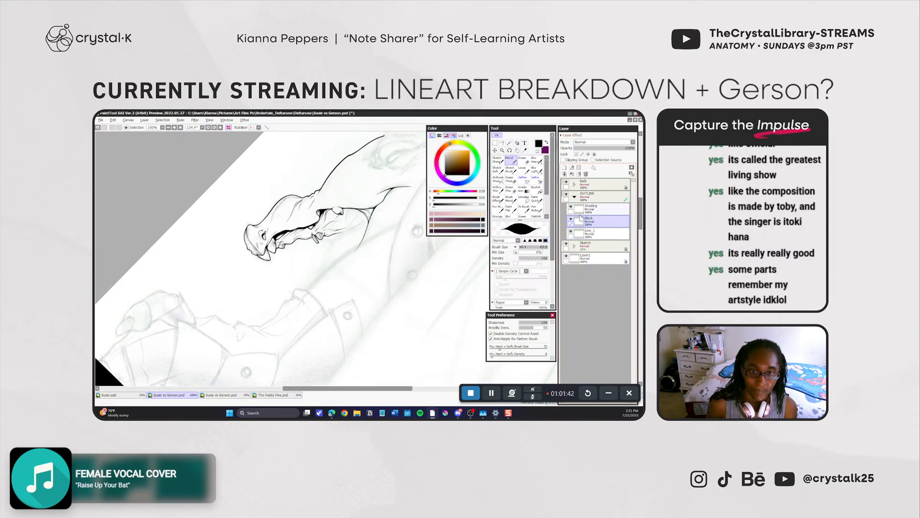
click(564, 169)
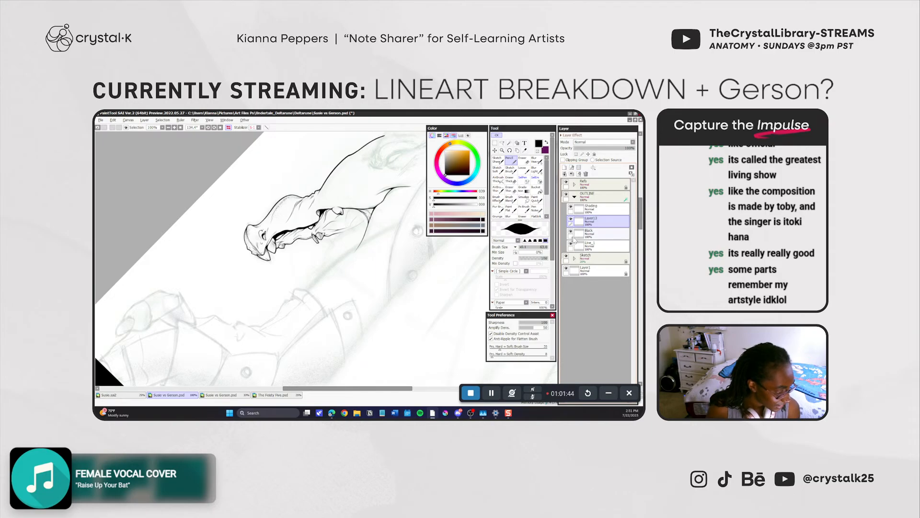
drag(584, 222, 586, 240)
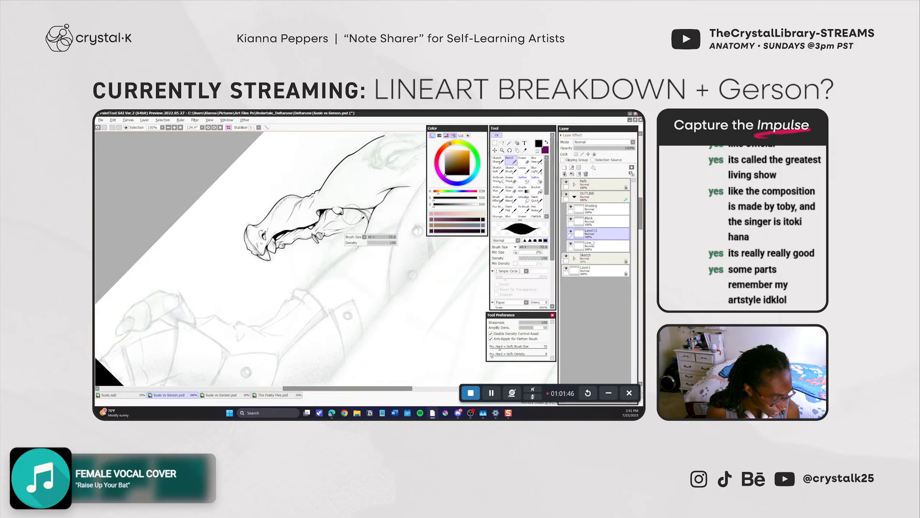
Ink a long curved contour running down from the base of the jaw on the new layer, refining it with Eraser and Pencil.
key(bracketright)
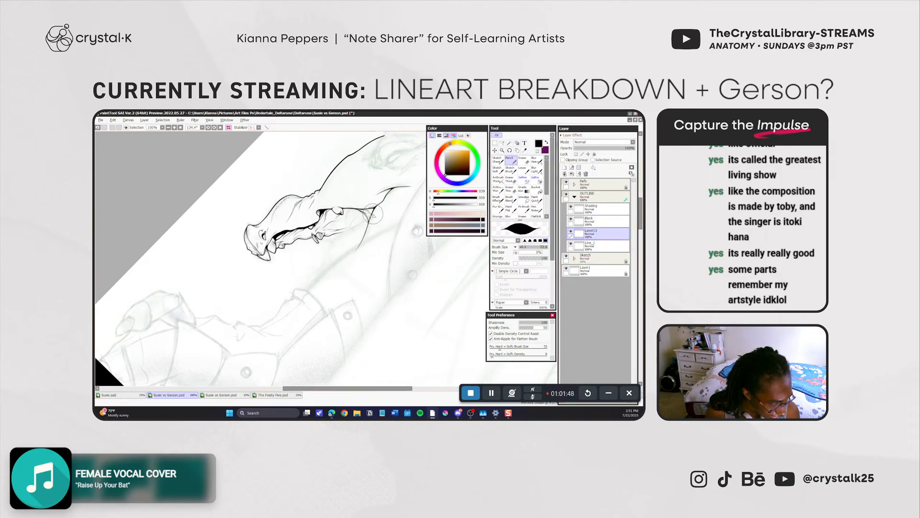
mouse_move(371, 219)
mouse_down()
mouse_move(337, 238)
mouse_move(322, 294)
mouse_up()
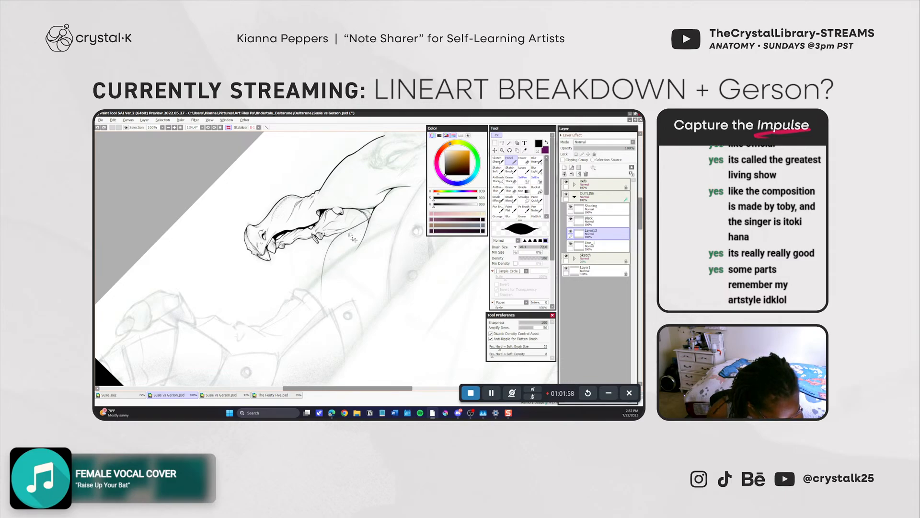
key(e)
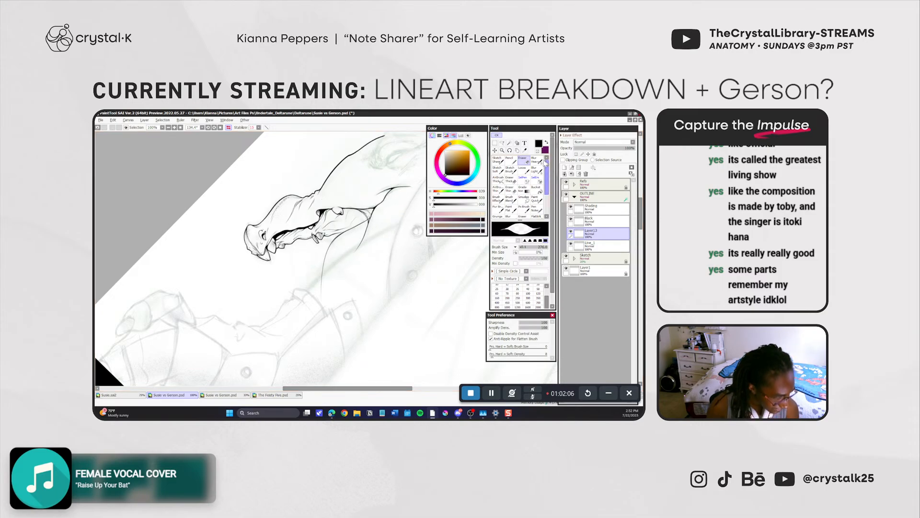
click(509, 160)
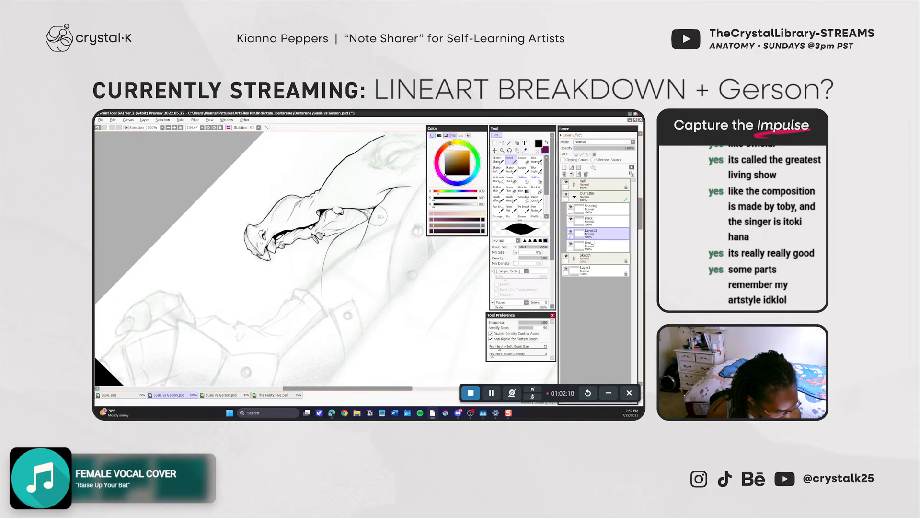
key(e)
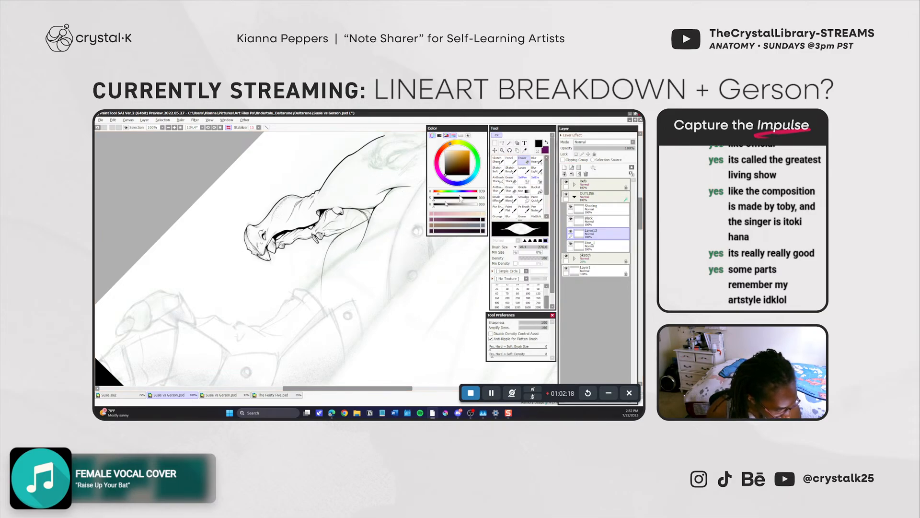
key(n)
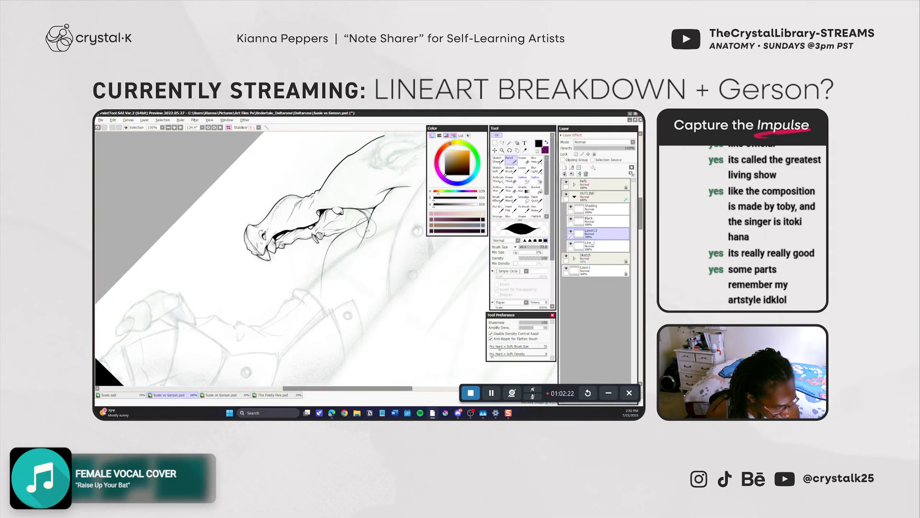
Darken the corner at the base of the jaw with solid black on the Black layer.
click(582, 210)
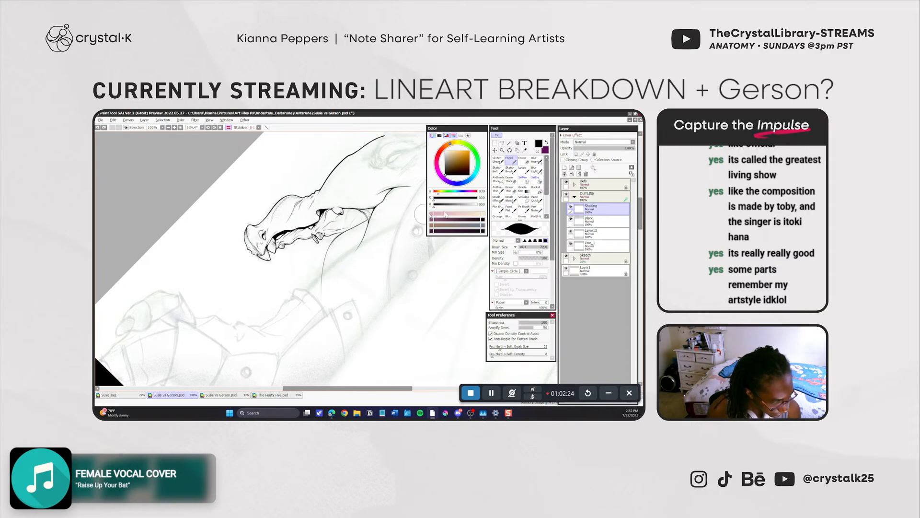
click(577, 221)
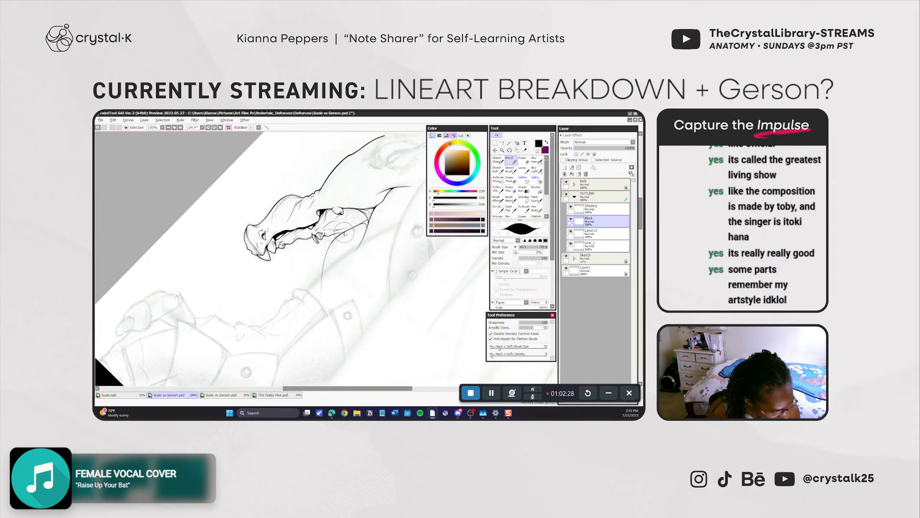
key(e)
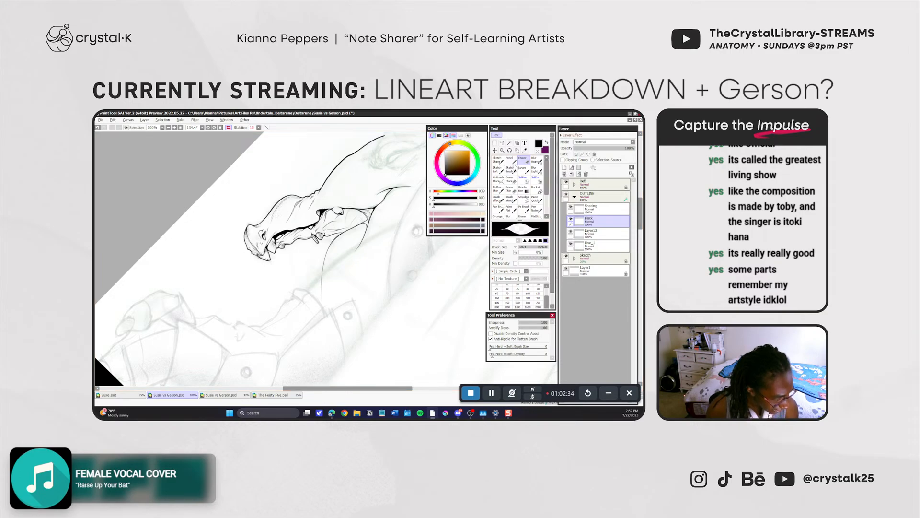
key(n)
key(g)
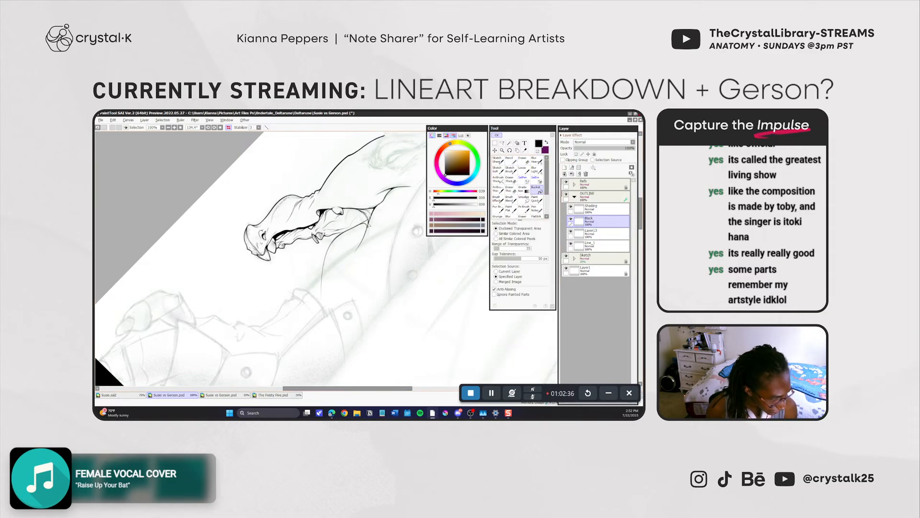
click(511, 163)
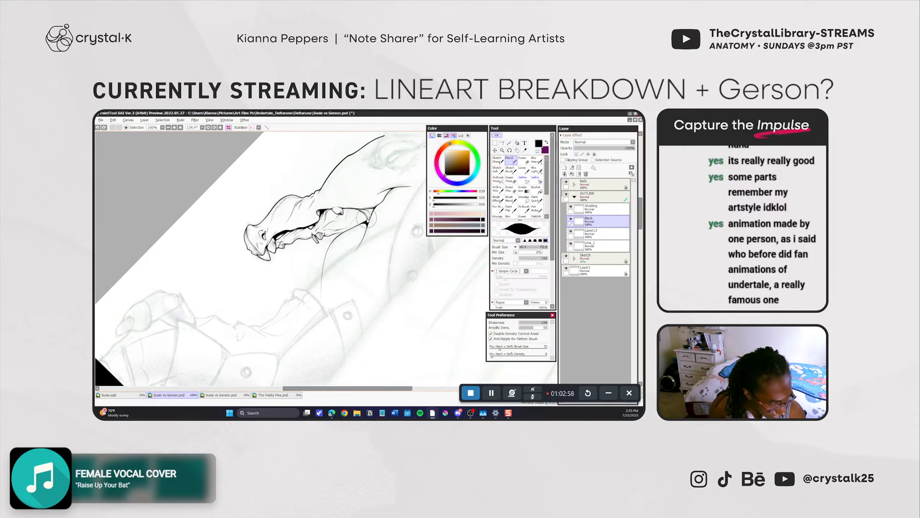
drag(370, 224, 368, 223)
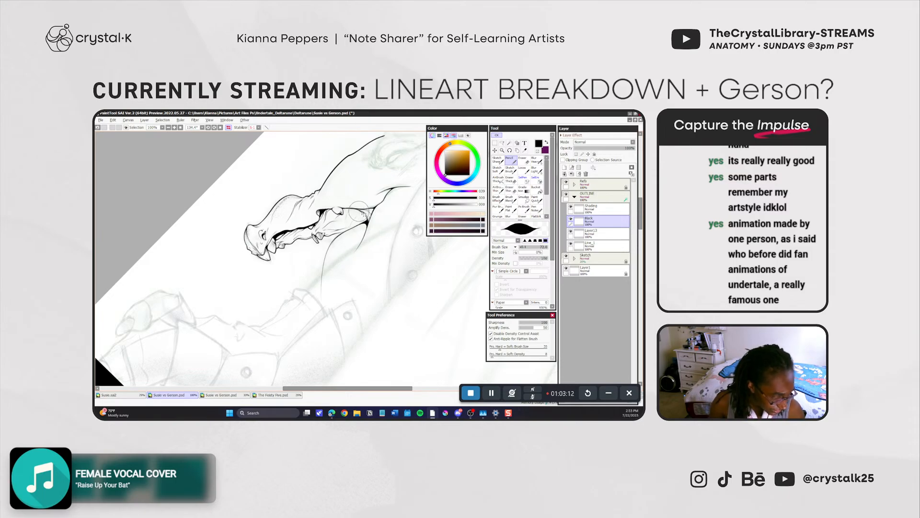
Rotate the canvas, rework the black accent where the jaw meets the neck with the Pencil, undo the recent strokes and redraw it.
key(r)
mouse_move(397, 320)
mouse_down()
mouse_move(444, 250)
mouse_move(428, 303)
mouse_up()
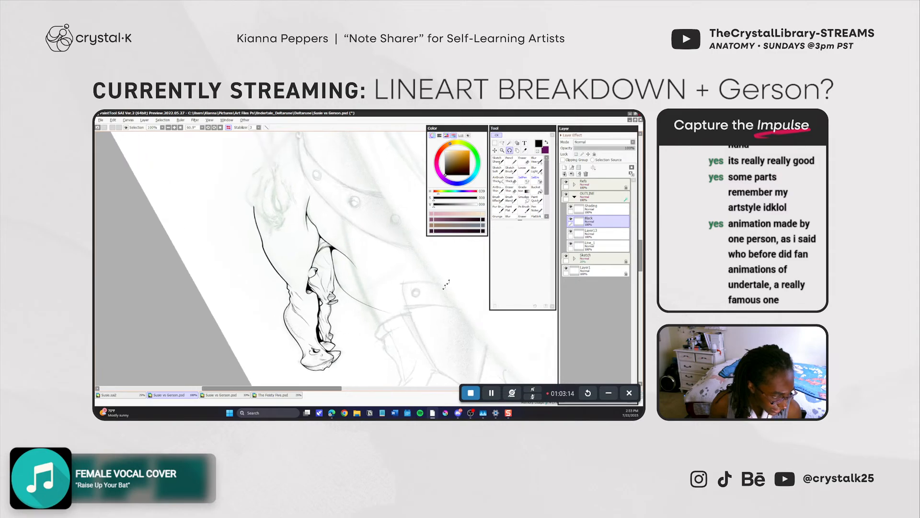
click(512, 162)
drag(329, 247, 320, 250)
key(ctrl+z)
key(ctrl+z)
key(ctrl+z)
key(ctrl+z)
key(ctrl+z)
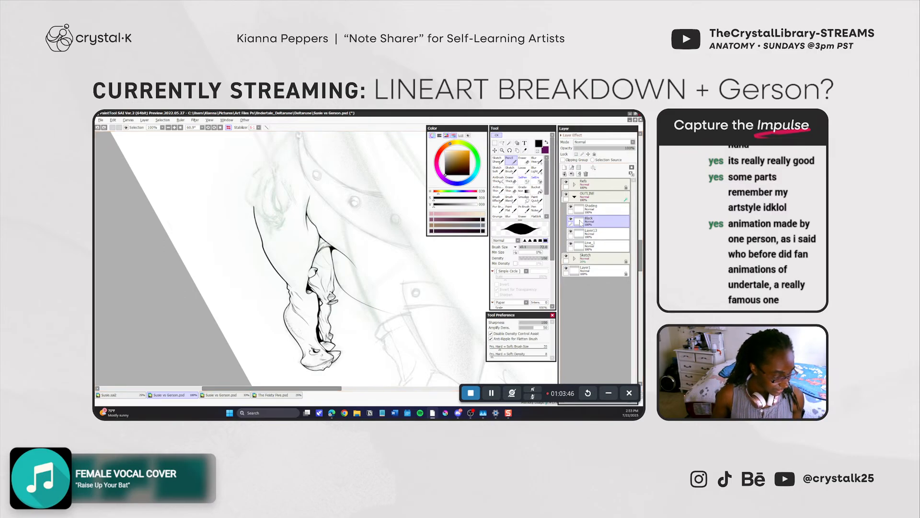
drag(324, 244, 307, 208)
Check the linework from another angle, toggling the Line_1 layer's visibility and selecting that layer.
key(alt+space)
drag(326, 327, 309, 325)
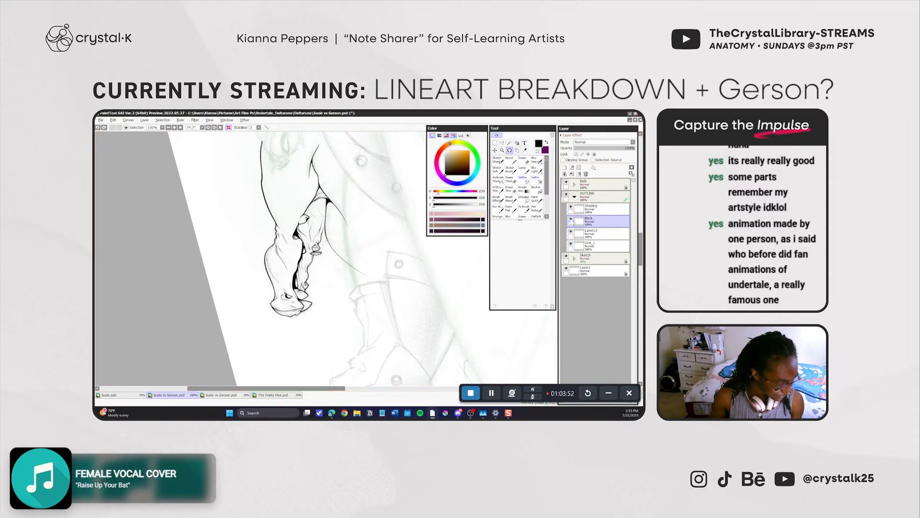
click(571, 243)
click(571, 244)
click(599, 246)
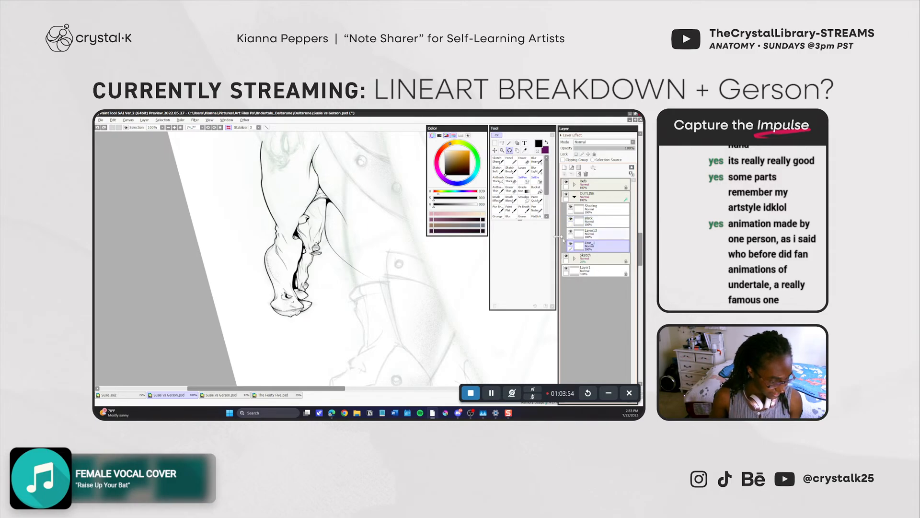
key(e)
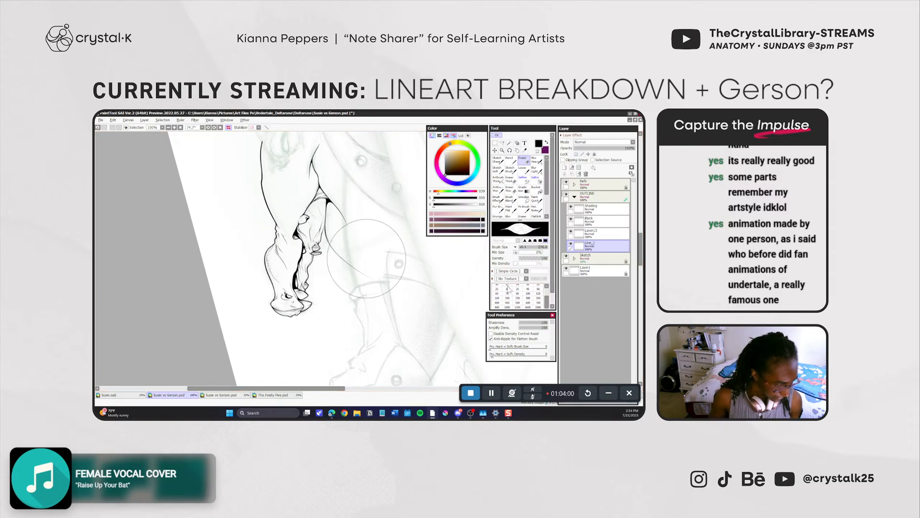
click(510, 160)
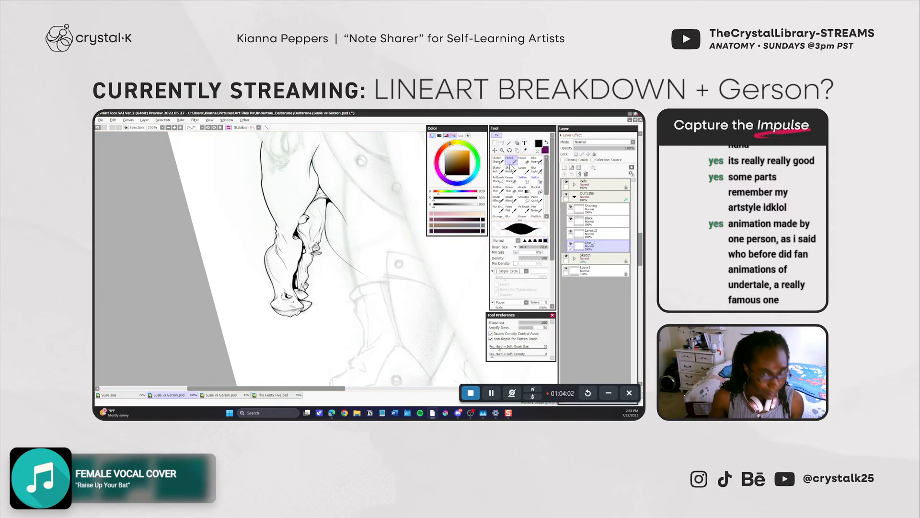
Rotate the canvas back and merge the layer holding the new curved contour down into Line_1.
key(r)
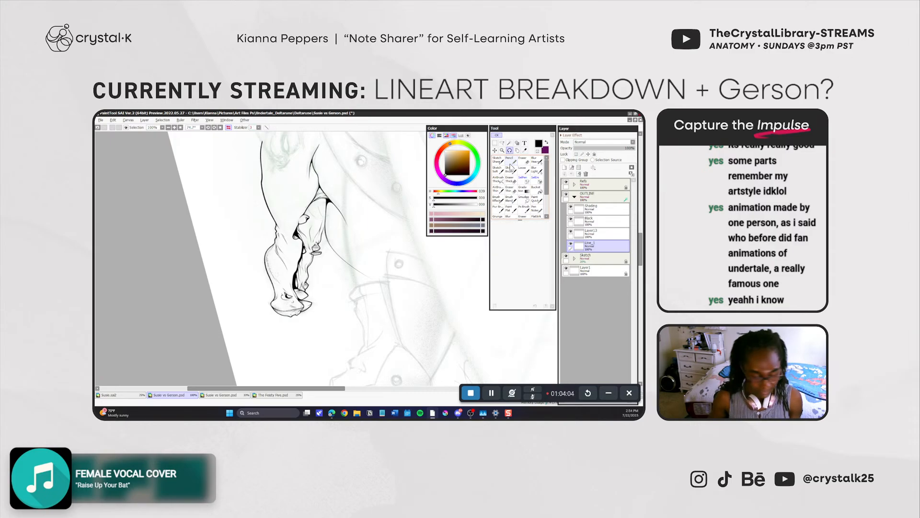
mouse_move(319, 292)
mouse_down()
mouse_move(310, 266)
mouse_move(338, 256)
mouse_up()
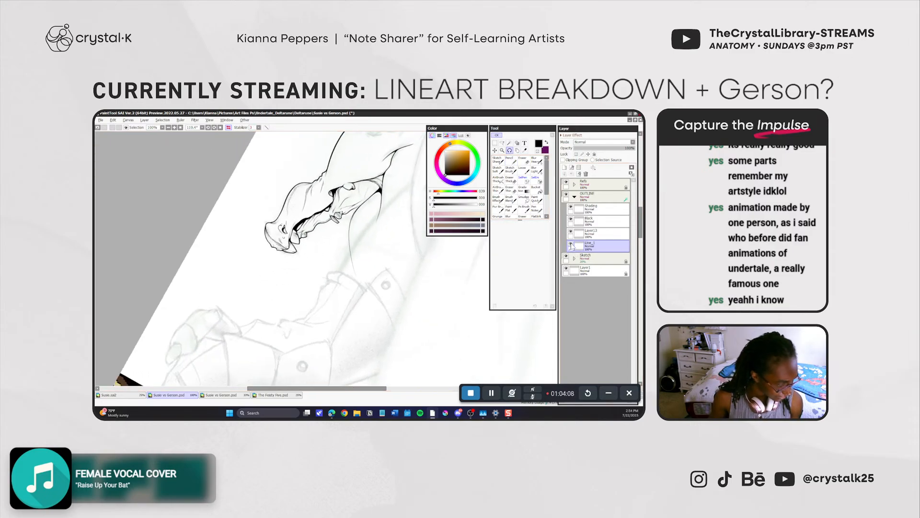
click(509, 159)
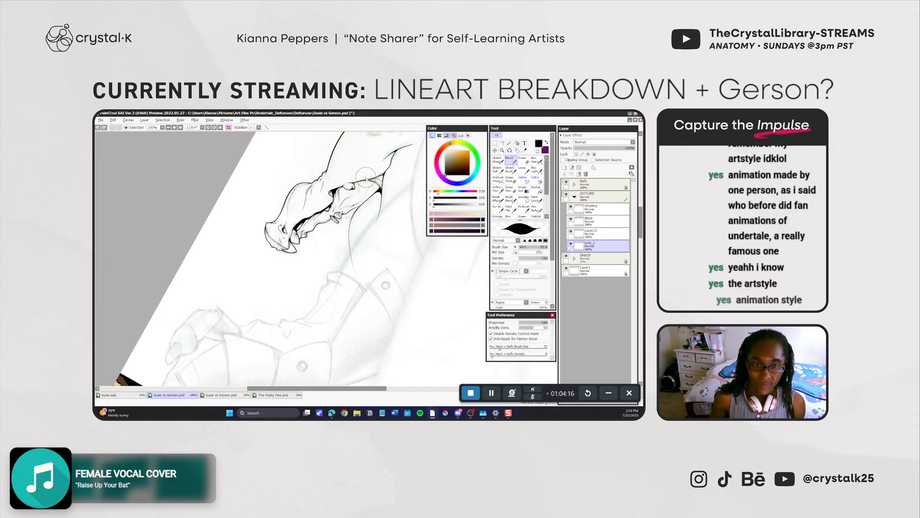
click(574, 234)
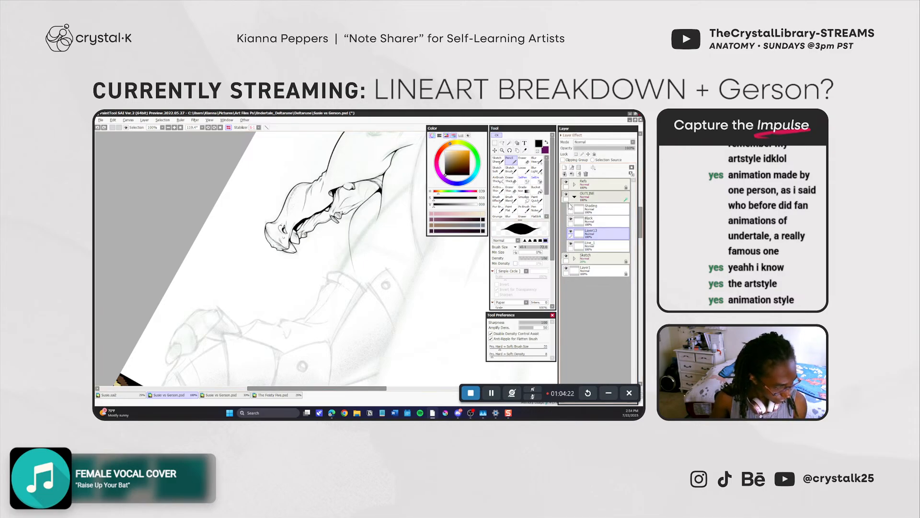
click(572, 174)
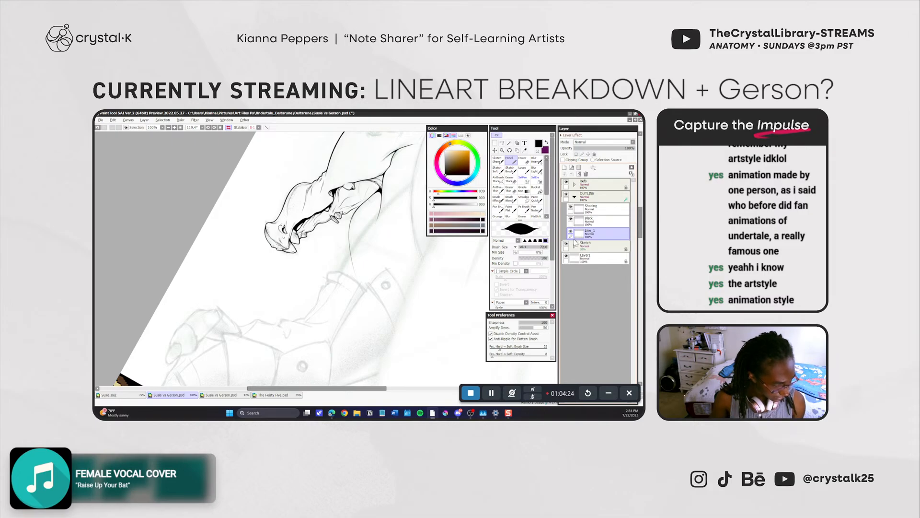
Undo the last two strokes on the Black layer and redraw the black accent at the base of the jaw with the Pencil.
mouse_move(398, 260)
mouse_down()
mouse_move(368, 296)
mouse_move(380, 280)
mouse_up()
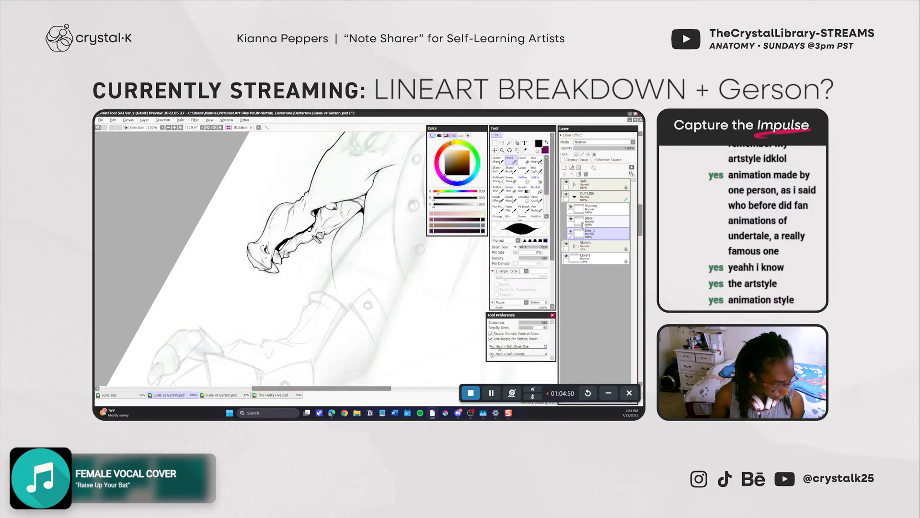
click(580, 222)
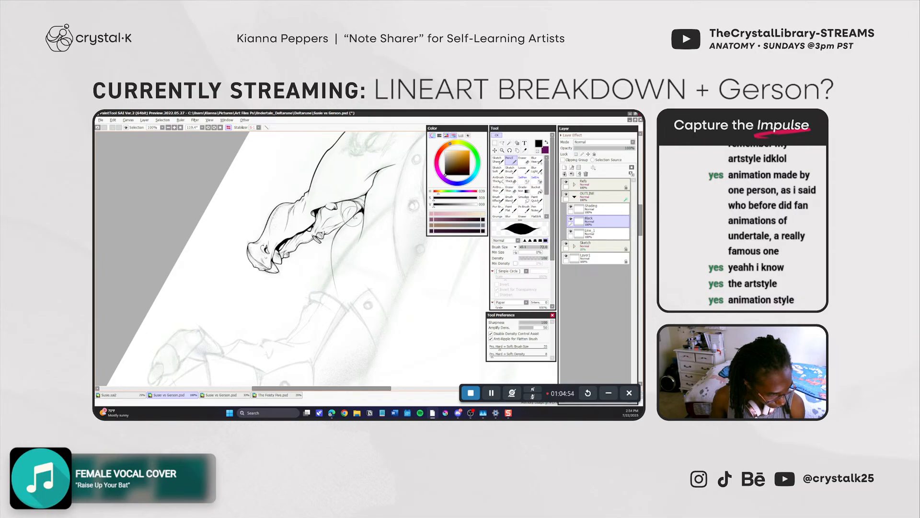
key(ctrl+z)
key(ctrl+z)
drag(362, 210, 347, 223)
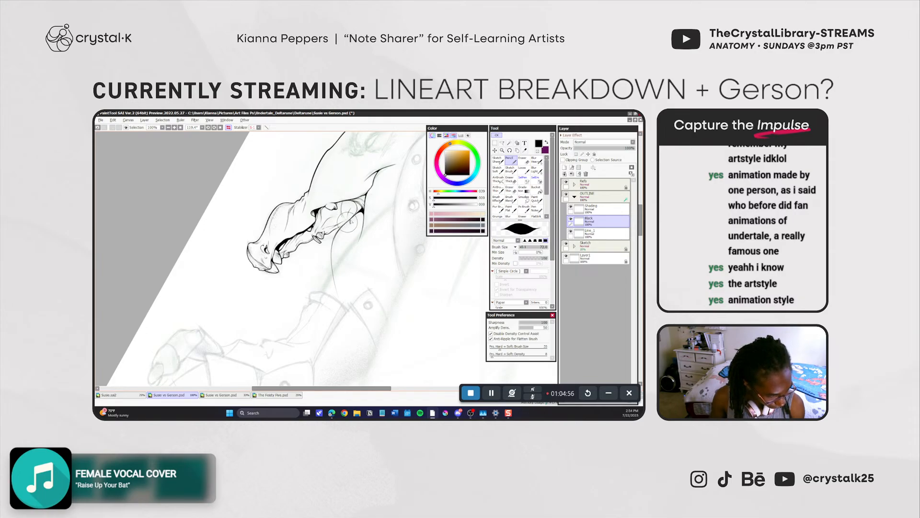
Clean up the black accent at the base of the jaw on the Black layer with the Eraser and Pencil.
key(e)
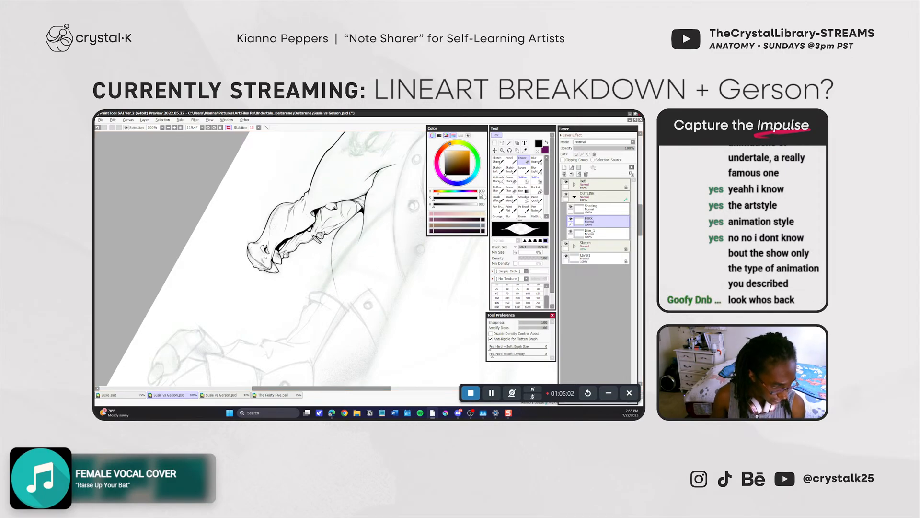
click(507, 160)
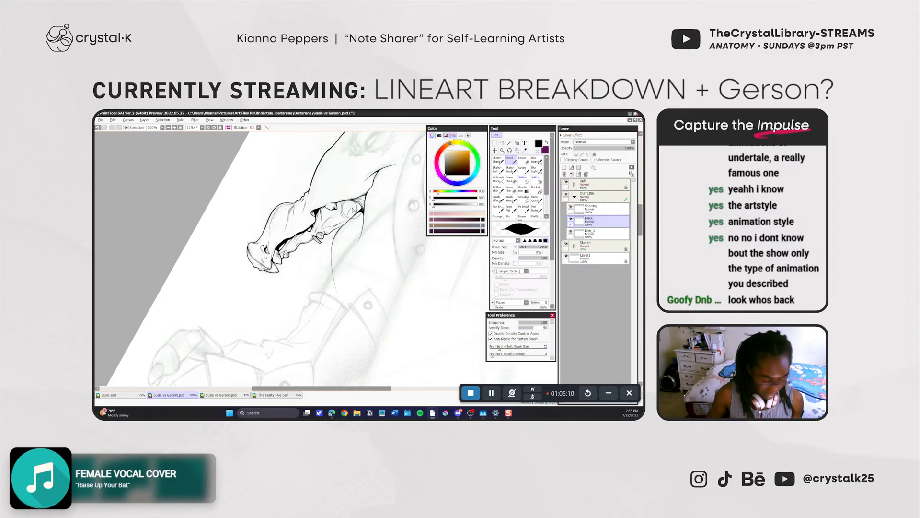
drag(351, 209, 360, 206)
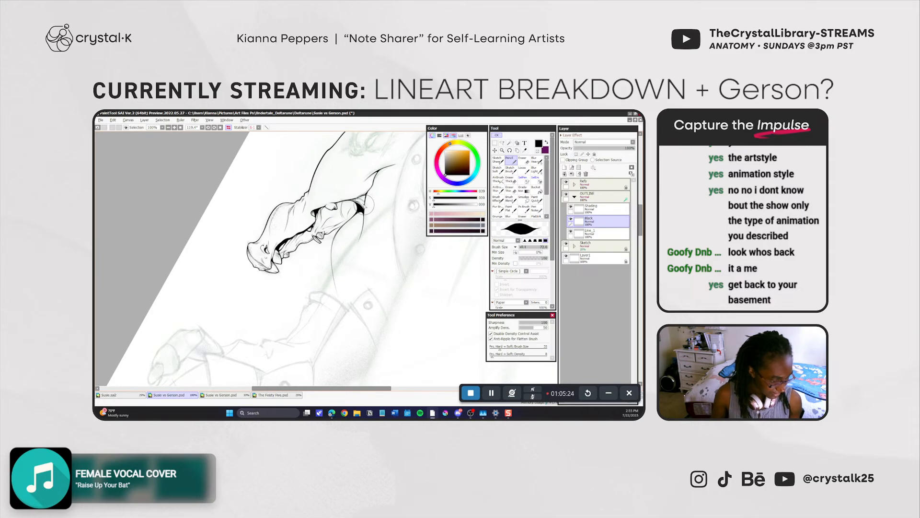
Try shading strokes beneath the open jaw on the Shading layer with the Sketch brush, undoing each attempt.
click(591, 209)
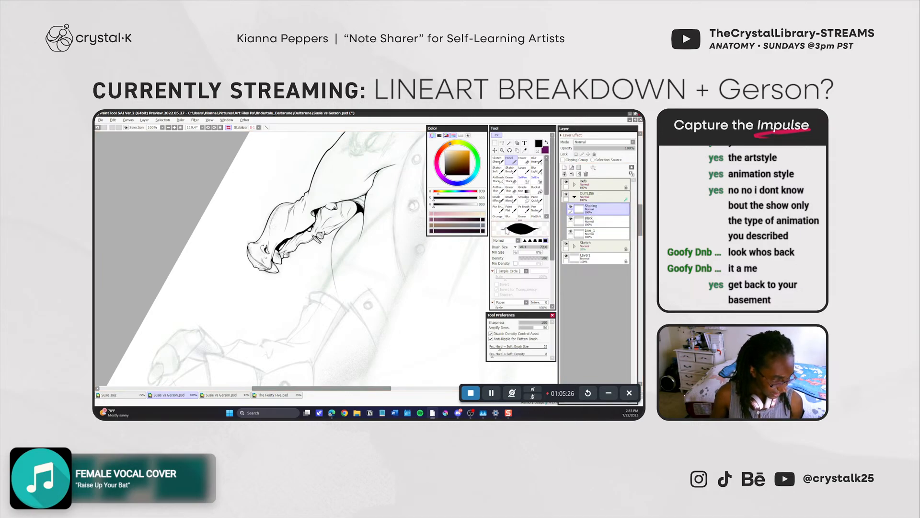
click(509, 169)
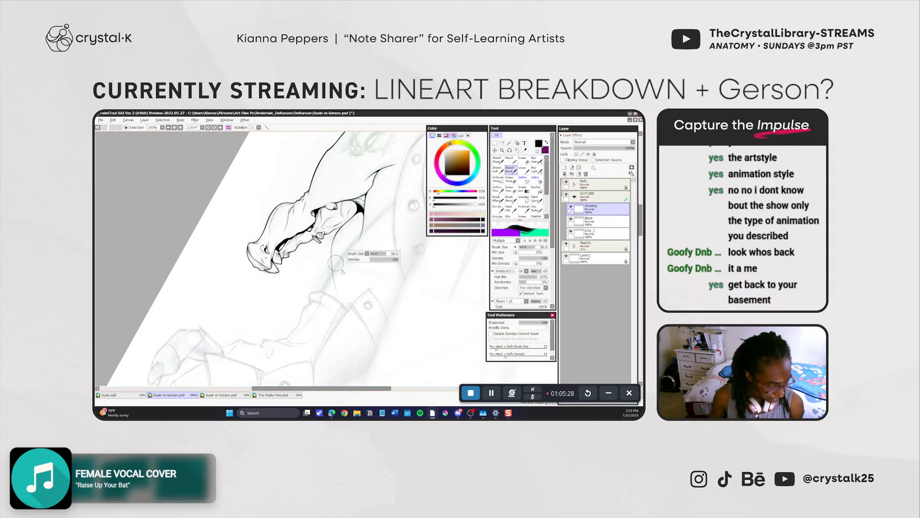
click(534, 170)
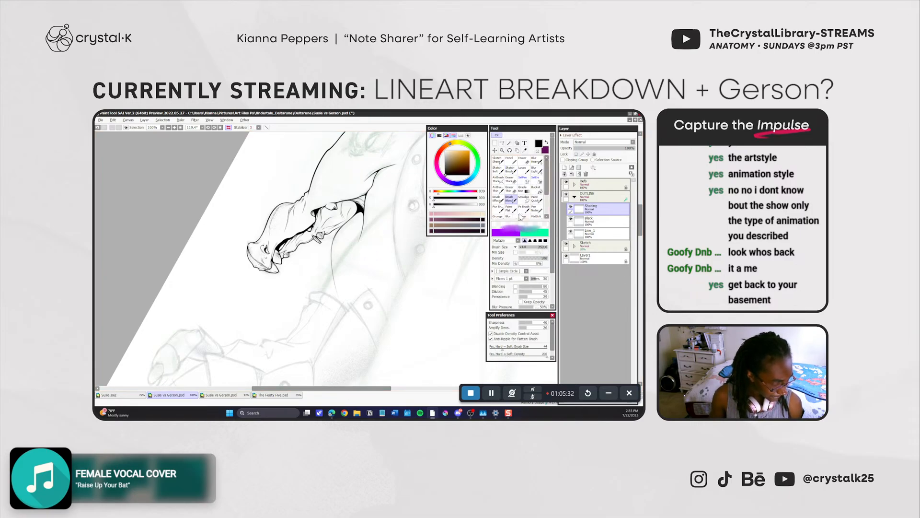
click(510, 169)
drag(311, 274, 332, 271)
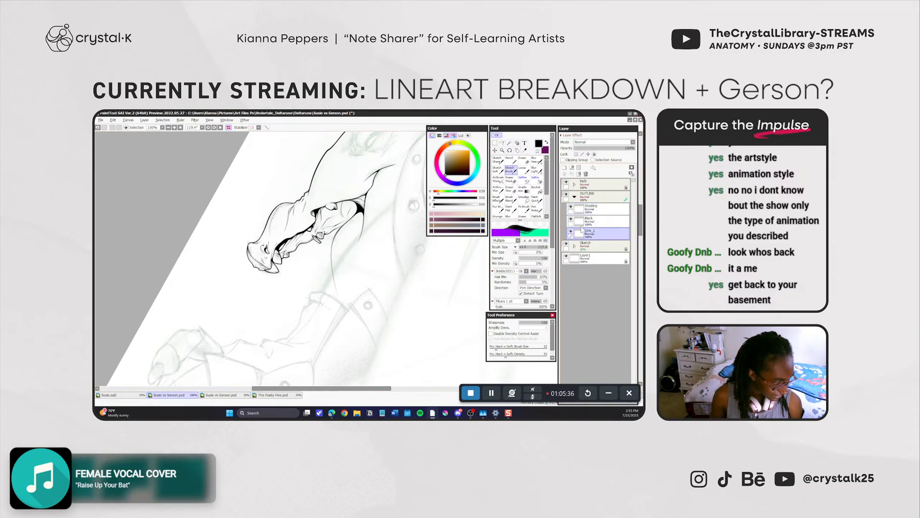
drag(336, 238, 376, 207)
key(ctrl+z)
key(ctrl+z)
key(ctrl+z)
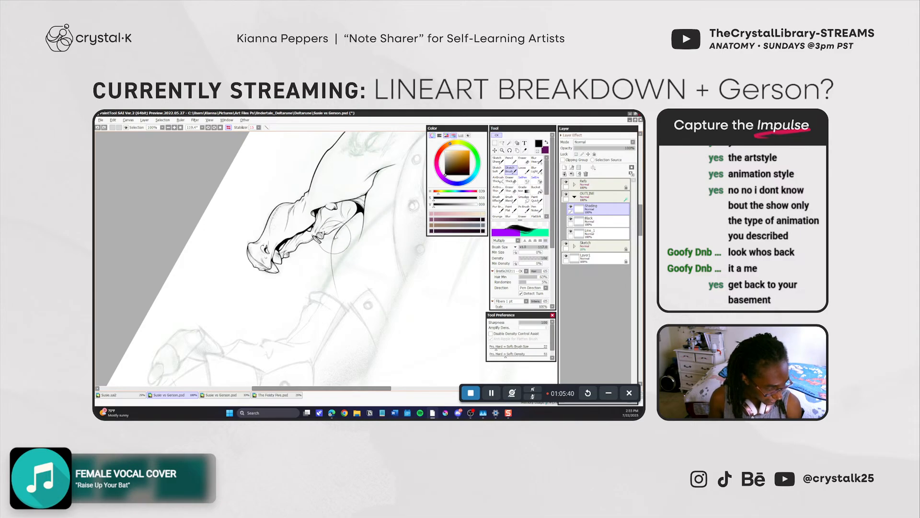
drag(335, 236, 377, 203)
key(ctrl+z)
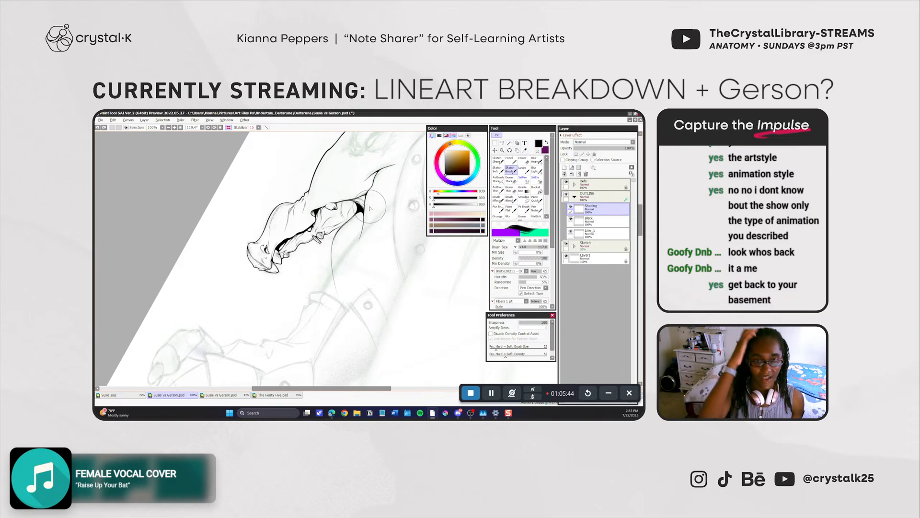
Try shorter shading strokes near the jaw's base and along the neck contour, and undo them all.
mouse_move(345, 221)
mouse_down()
mouse_move(363, 214)
mouse_move(334, 241)
mouse_move(360, 216)
mouse_up()
key(ctrl+z)
key(ctrl+z)
key(ctrl+z)
key(ctrl+z)
key(ctrl+z)
mouse_move(334, 244)
mouse_down()
mouse_move(356, 223)
mouse_move(345, 233)
mouse_up()
key(ctrl+z)
key(ctrl+z)
key(ctrl+z)
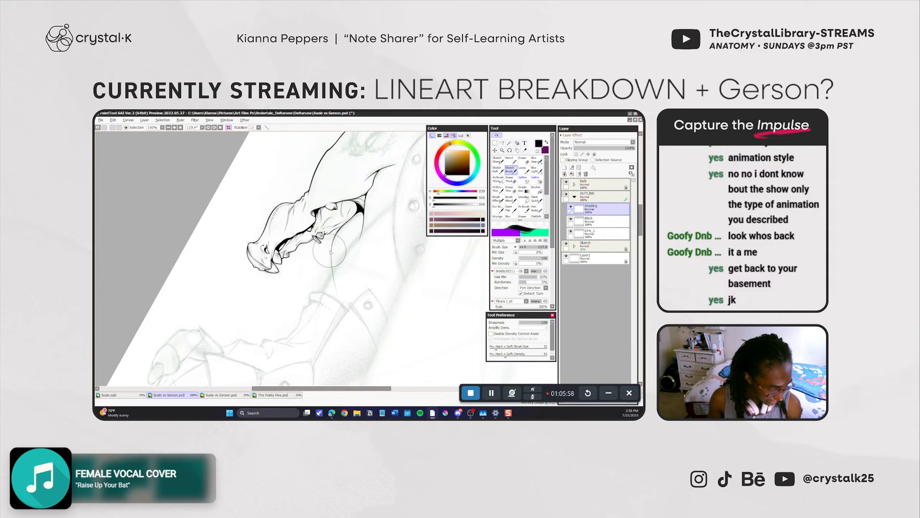
key(ctrl+z)
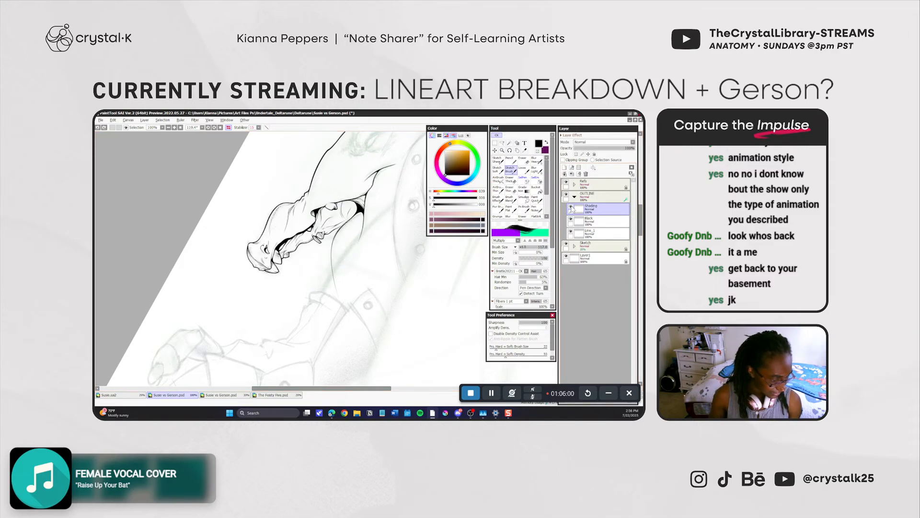
Select the Line_1 layer, rotate the canvas so the head points downward and return to the Pencil.
key(e)
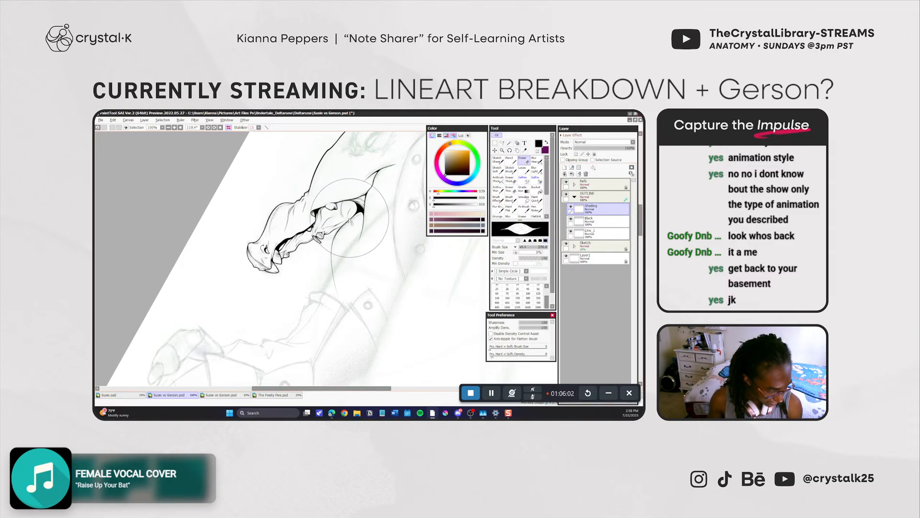
click(509, 159)
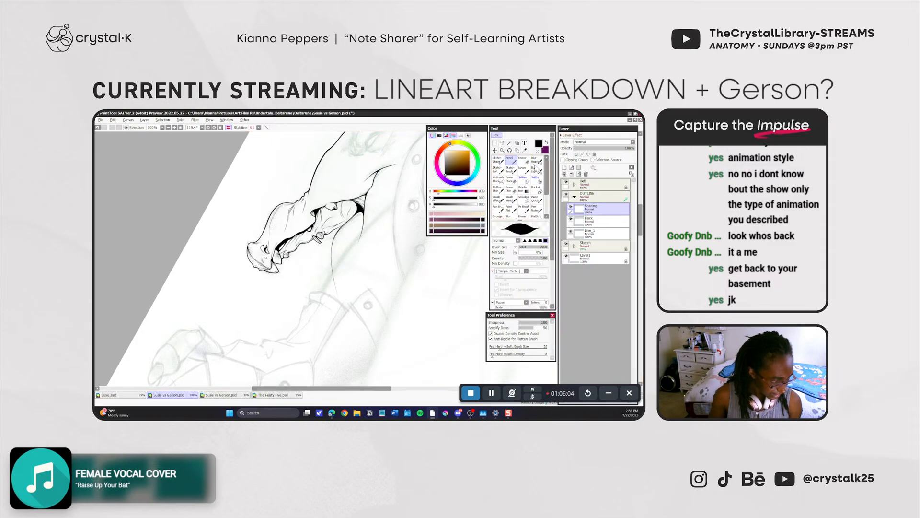
click(583, 233)
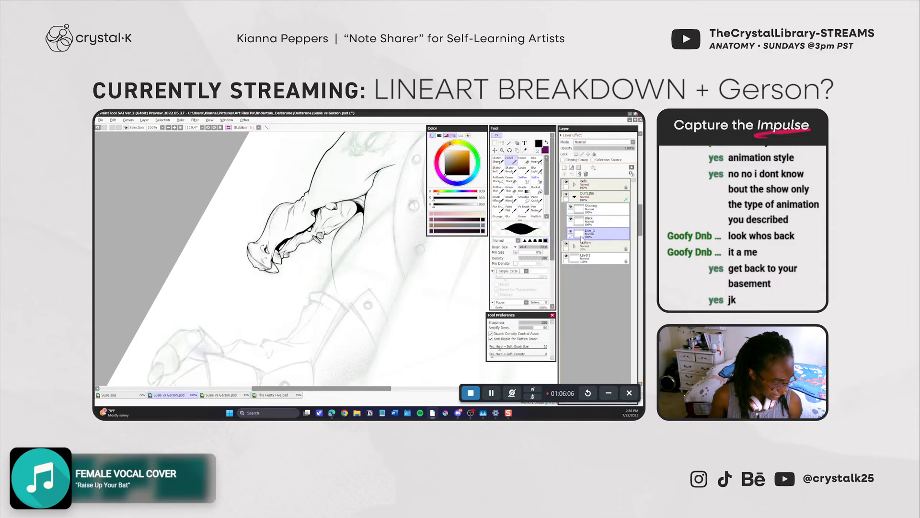
mouse_move(390, 304)
mouse_down()
mouse_move(420, 270)
mouse_move(402, 273)
mouse_up()
click(500, 169)
click(509, 160)
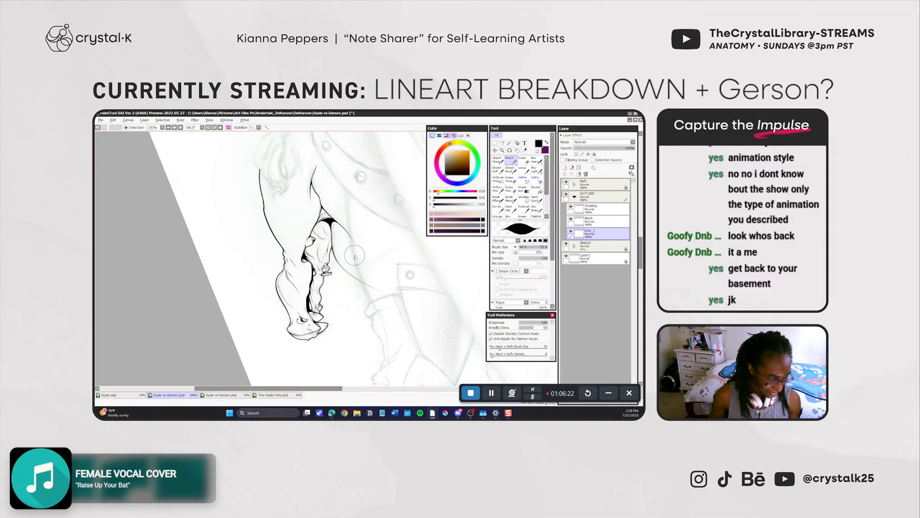
Rotate the canvas to set the head level, try a Pencil stroke inside the mouth, undo it and save the file.
key(r)
drag(338, 320, 389, 254)
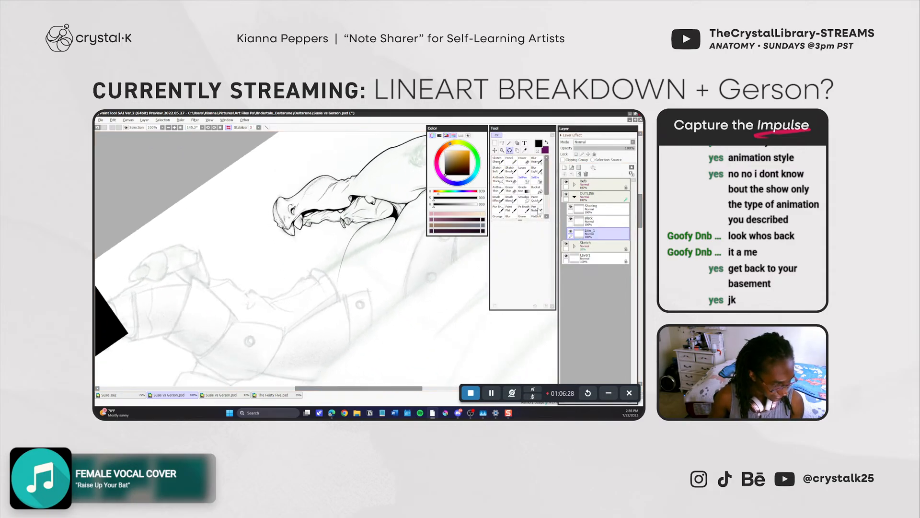
key(n)
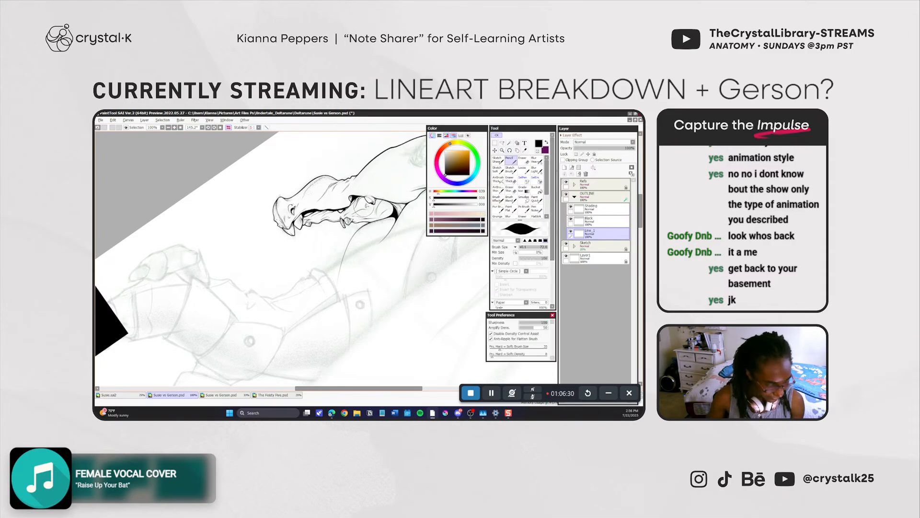
mouse_move(356, 196)
mouse_down()
mouse_move(376, 193)
mouse_move(366, 200)
mouse_up()
key(ctrl+z)
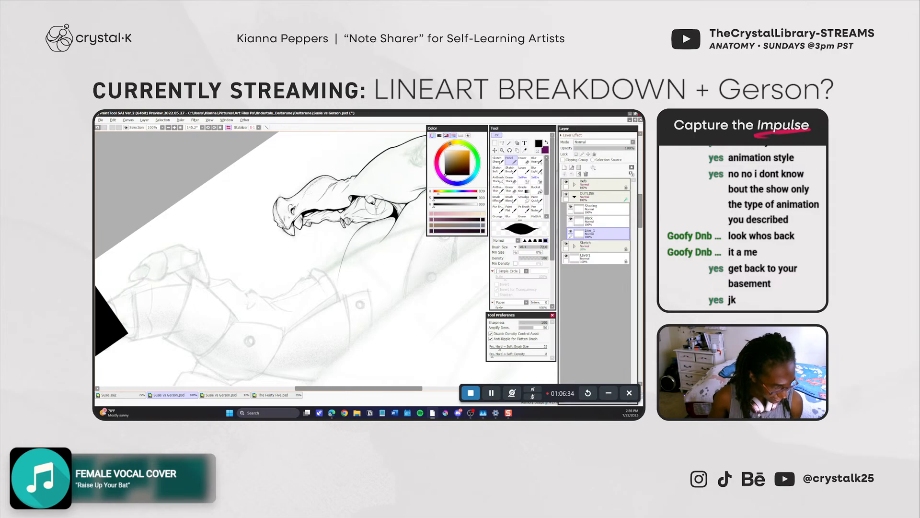
key(ctrl+s)
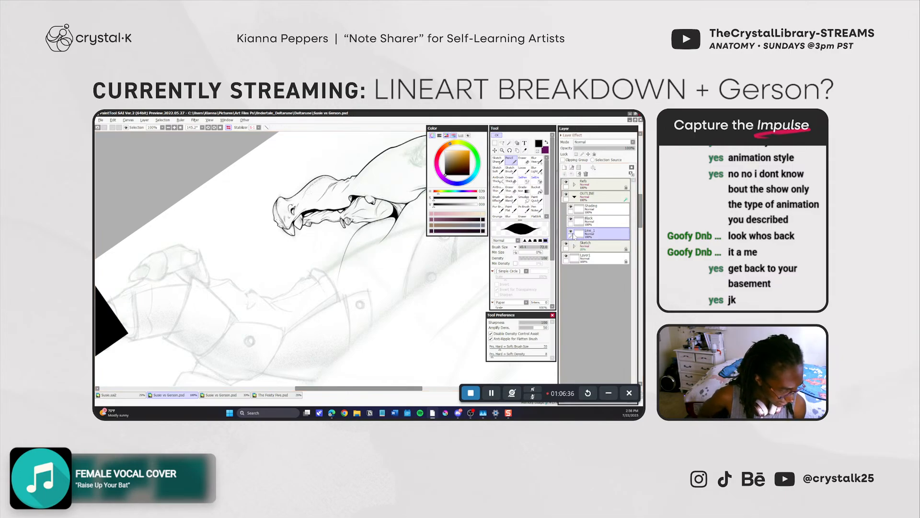
Toggle the Line_1 layer's visibility to compare, rework the lower jaw line with the Pencil and Eraser, and save the file.
click(571, 231)
click(571, 231)
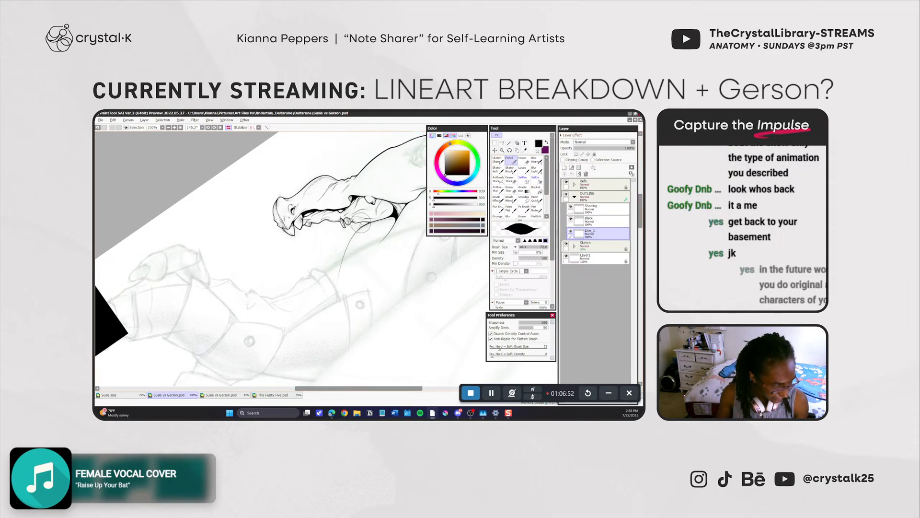
drag(372, 224, 358, 232)
key(ctrl+z)
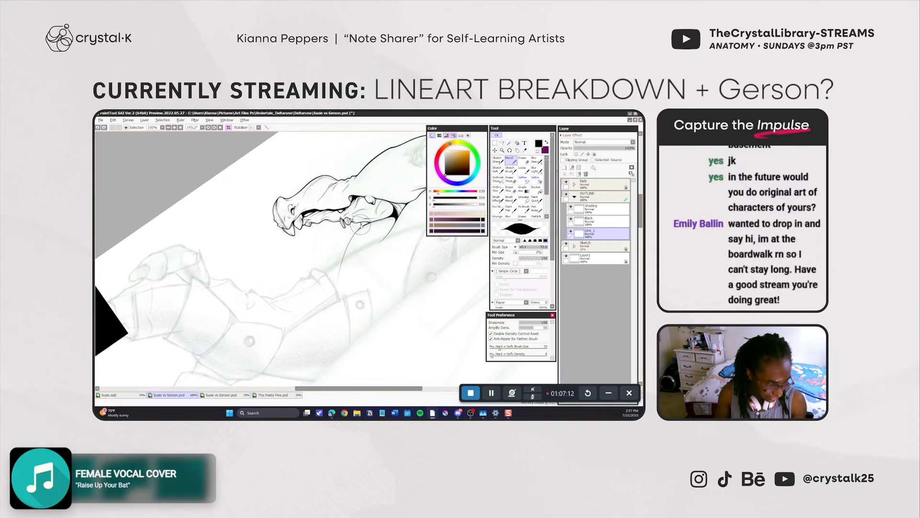
key(e)
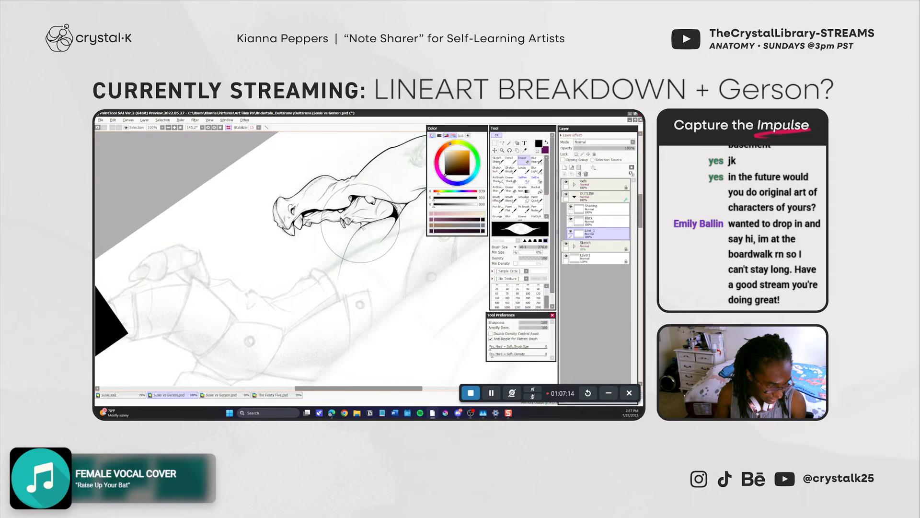
key(ctrl+s)
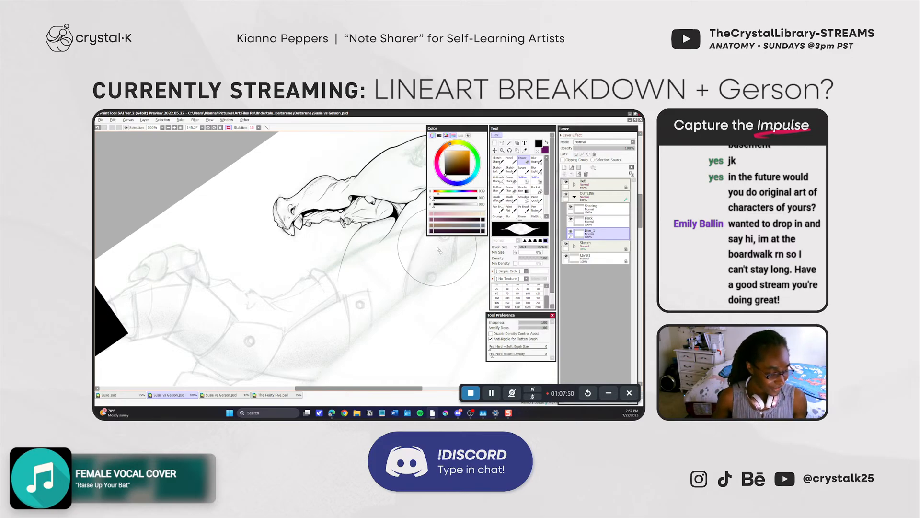
Fill the small enclosed area along the lower jaw with black on the Black layer using the Bucket, raising its range of transparency.
click(513, 158)
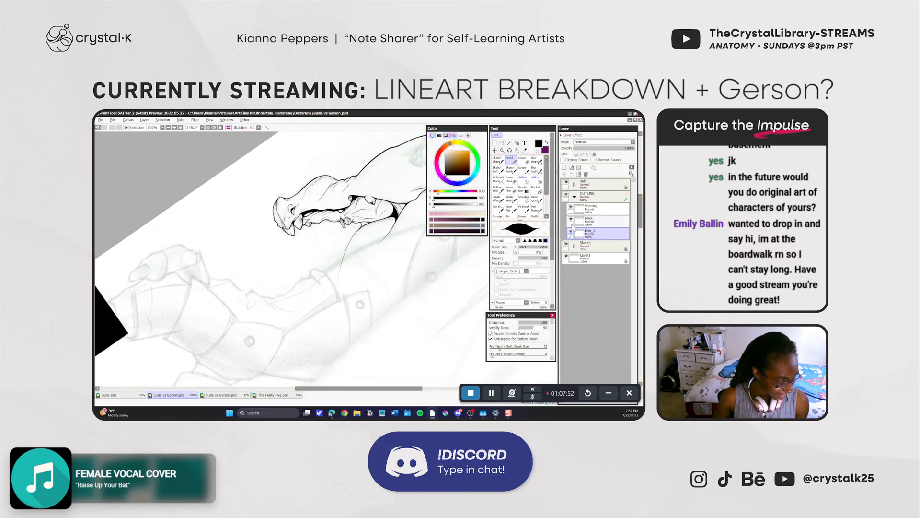
click(578, 221)
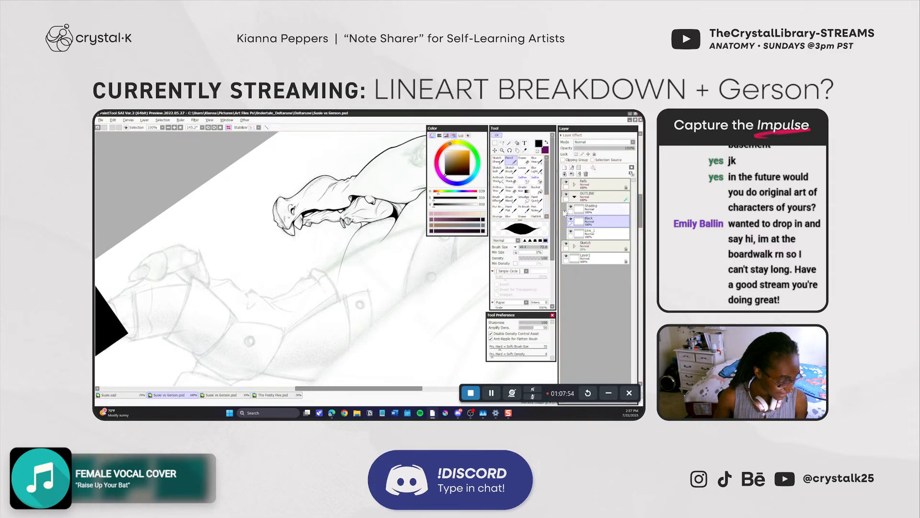
click(522, 189)
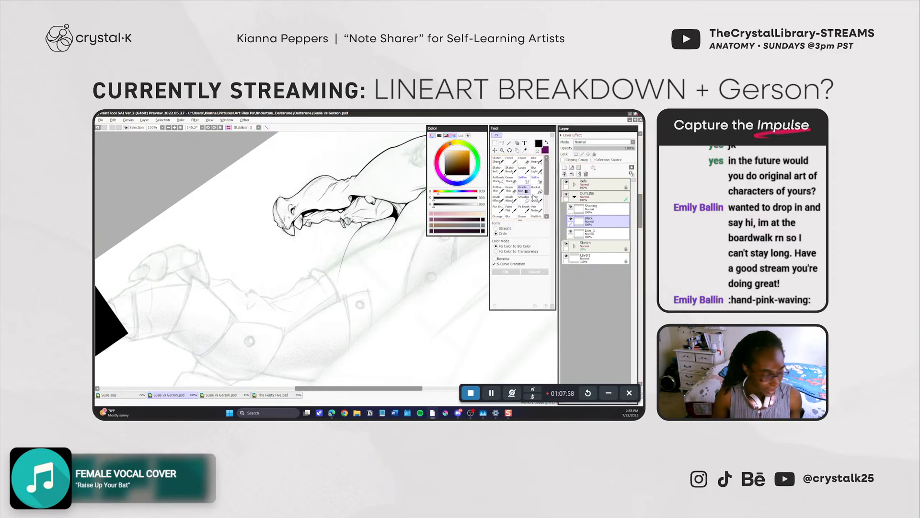
click(535, 192)
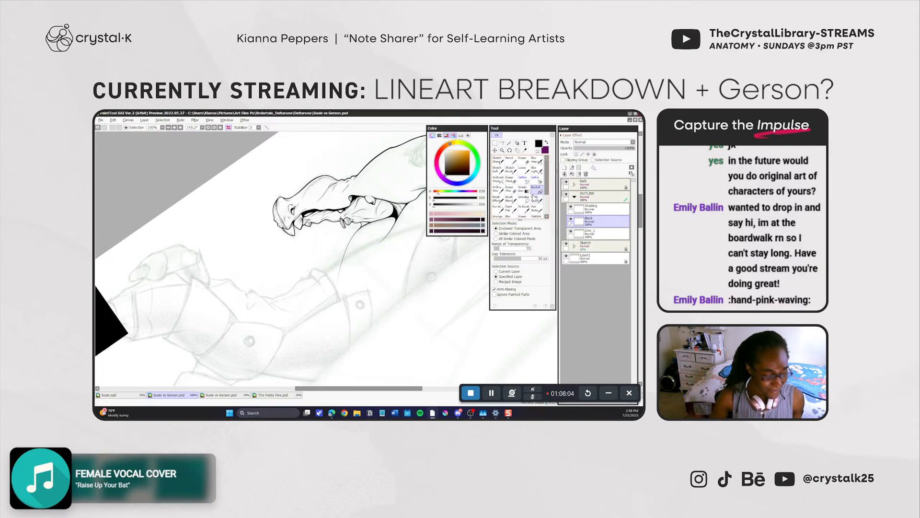
click(366, 223)
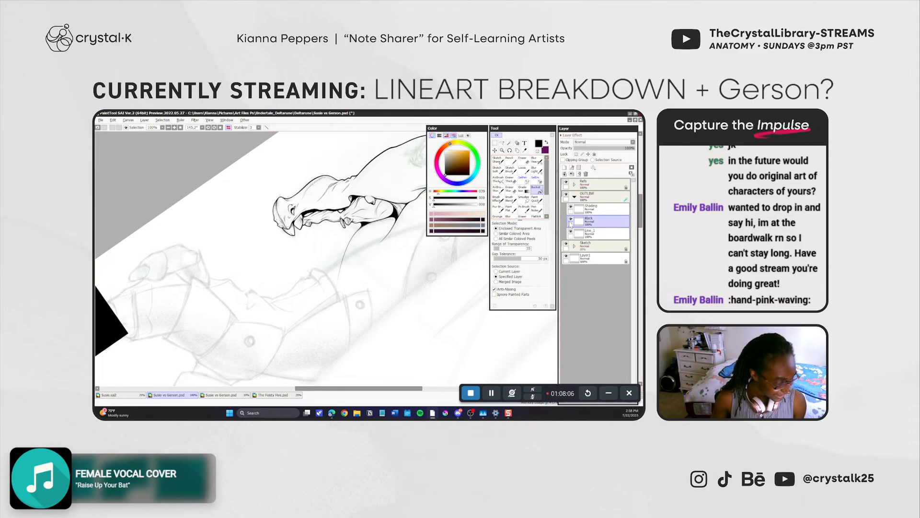
key(ctrl+z)
click(503, 249)
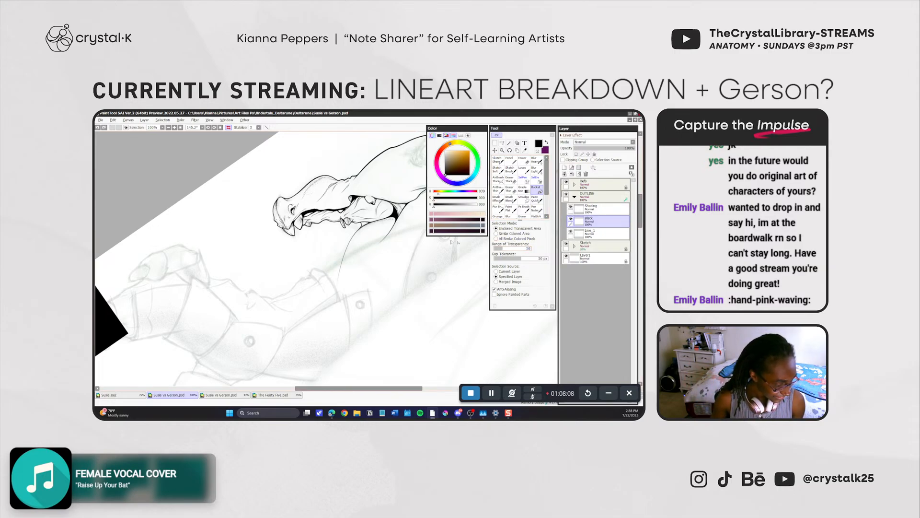
click(365, 224)
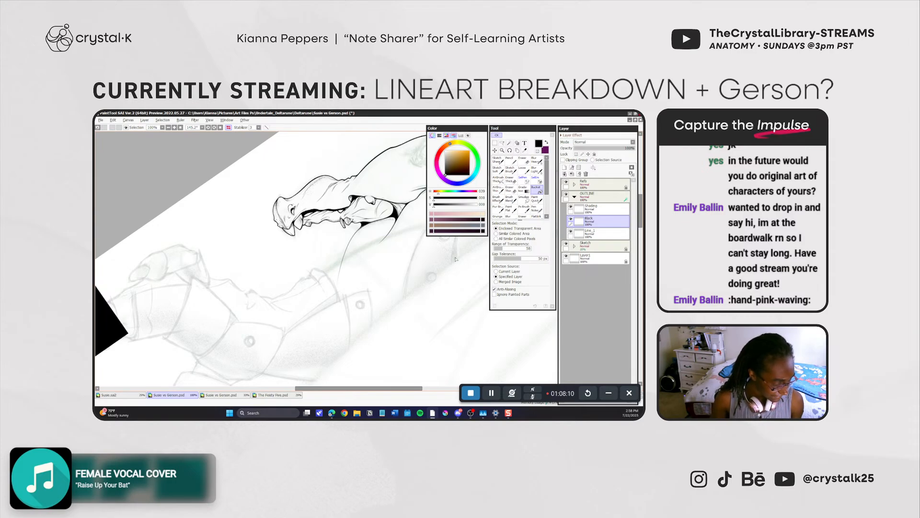
key(ctrl+z)
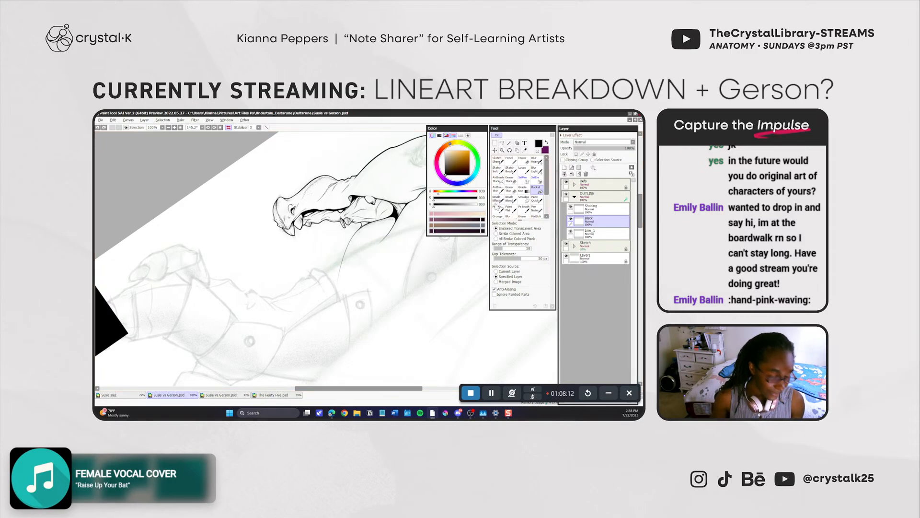
click(365, 224)
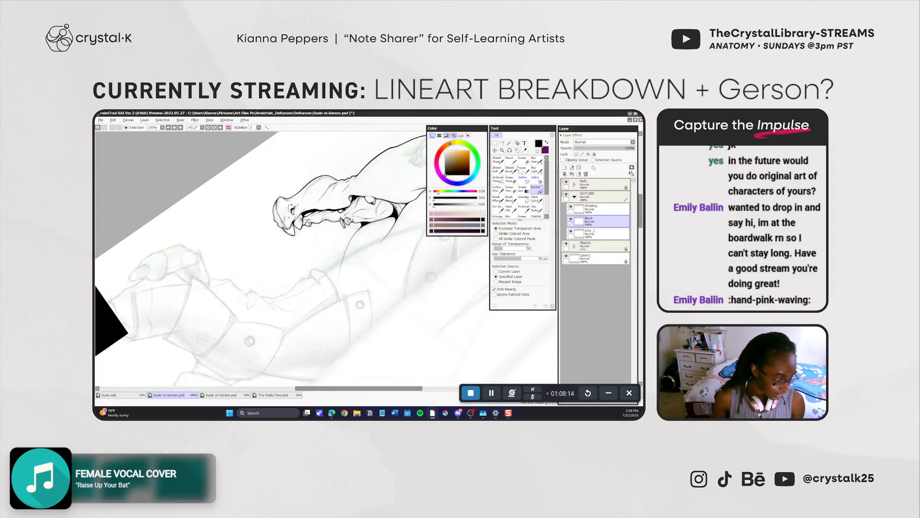
Try an Eraser stroke along the lower jaw on the Black layer and undo it.
key(e)
drag(351, 233, 362, 226)
key(ctrl+z)
key(ctrl+z)
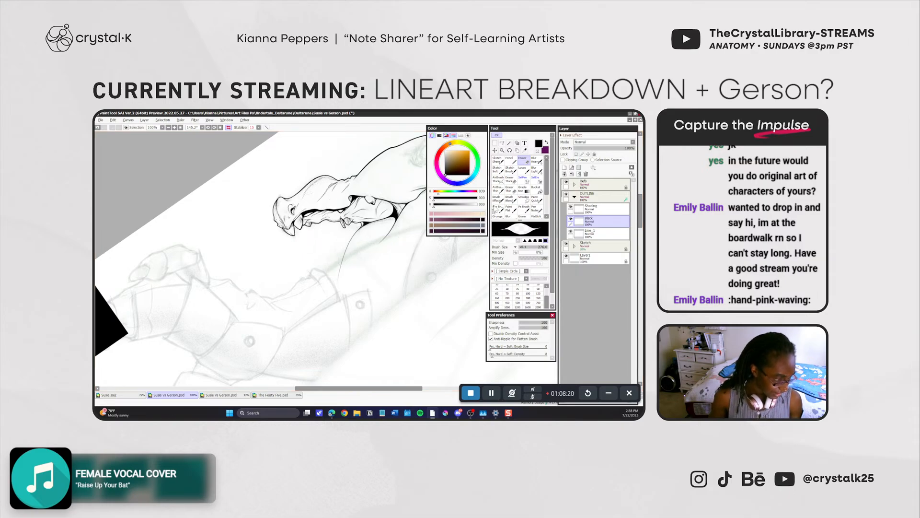
Return to the Pencil tool and save the file.
click(498, 160)
click(522, 159)
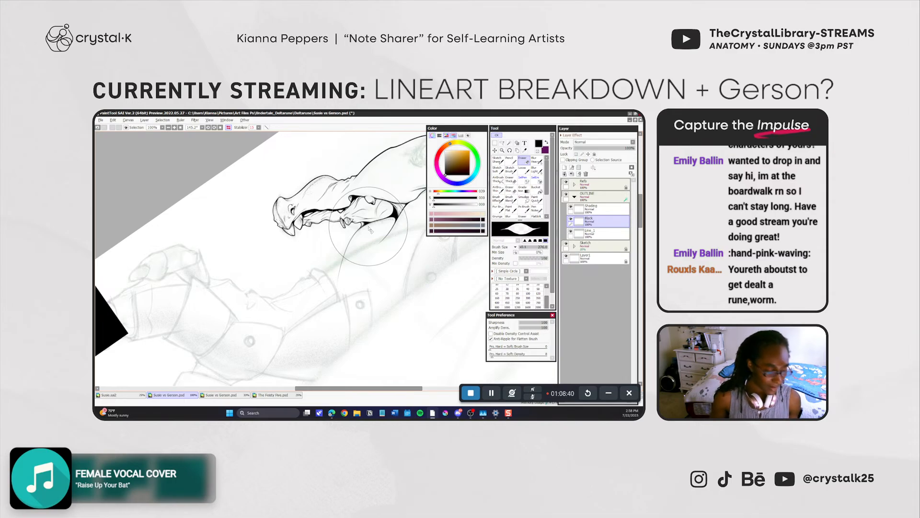
click(512, 162)
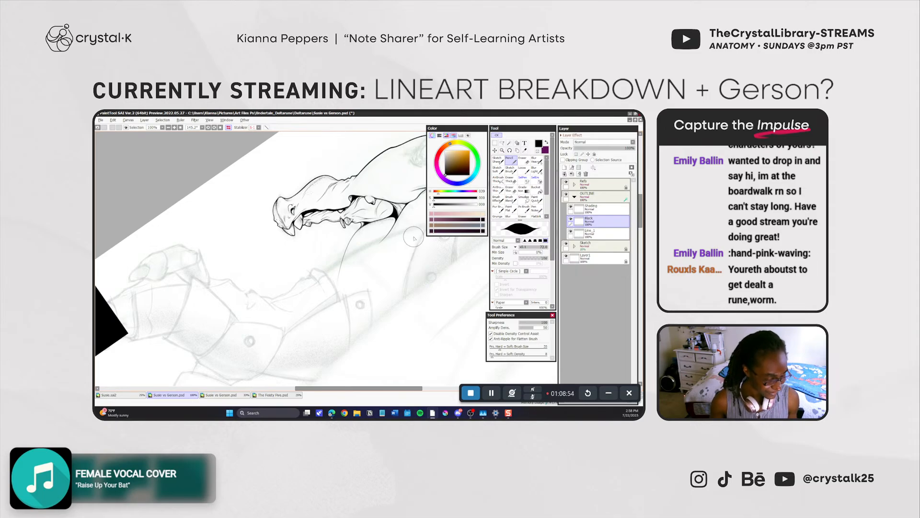
key(ctrl+s)
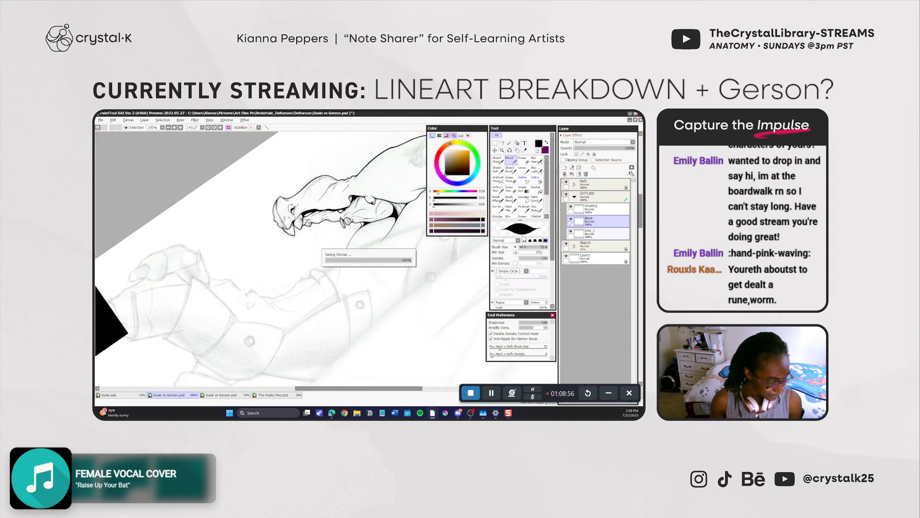
key(shift+F9)
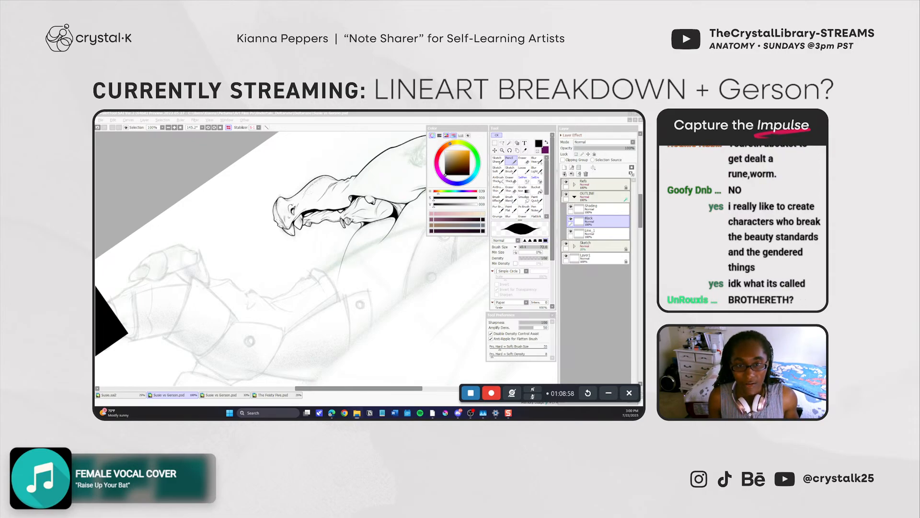
Reset the view to show the whole canvas and raise the Sketch folder's opacity to about 60%.
click(318, 114)
drag(345, 198, 277, 228)
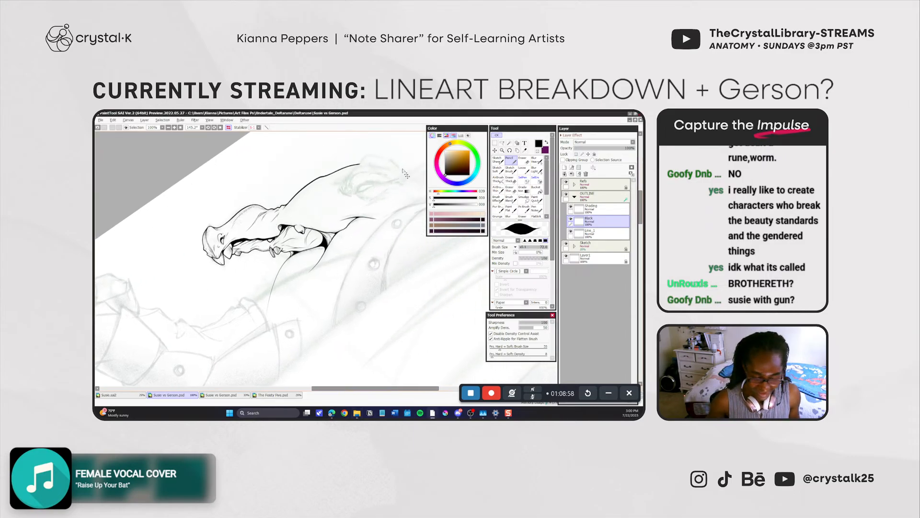
click(181, 127)
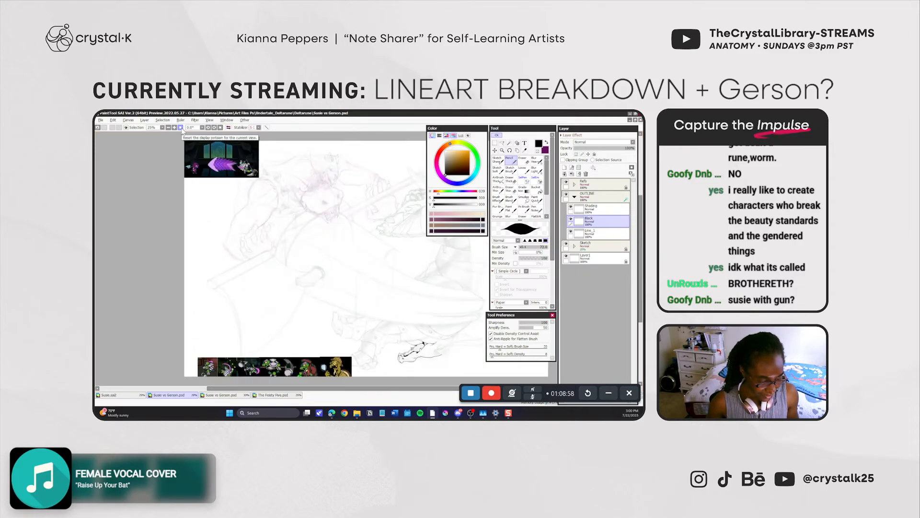
drag(310, 235, 232, 236)
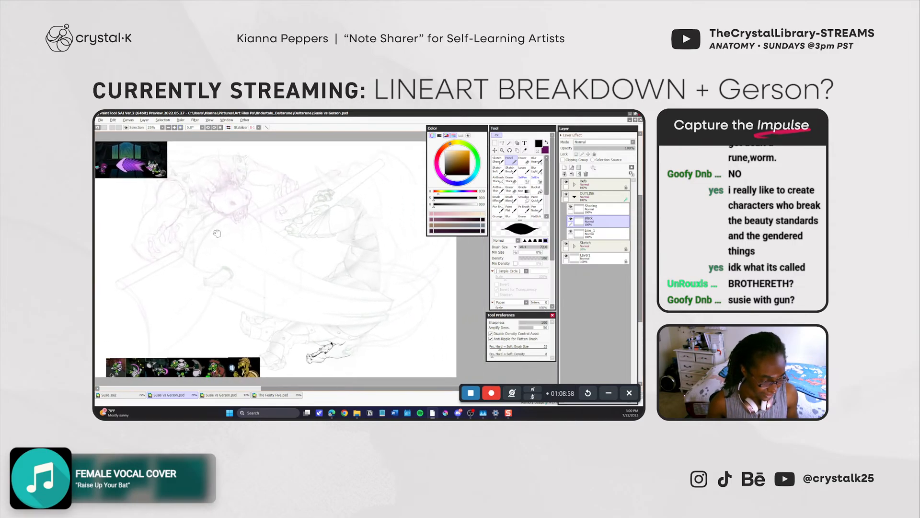
click(587, 255)
click(588, 249)
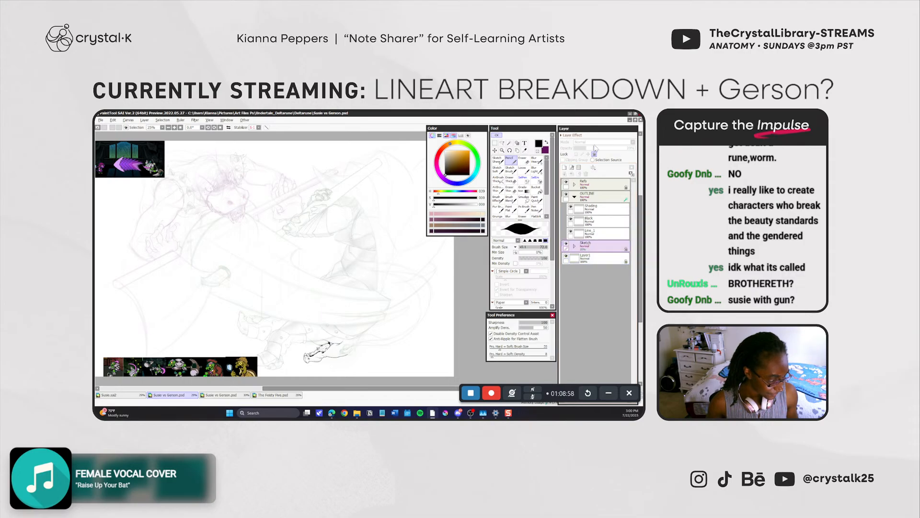
drag(596, 148, 611, 149)
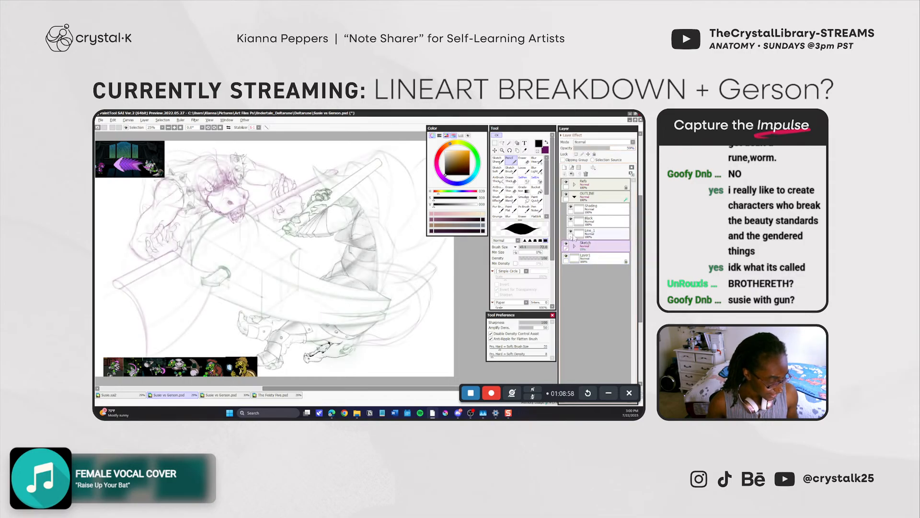
click(611, 148)
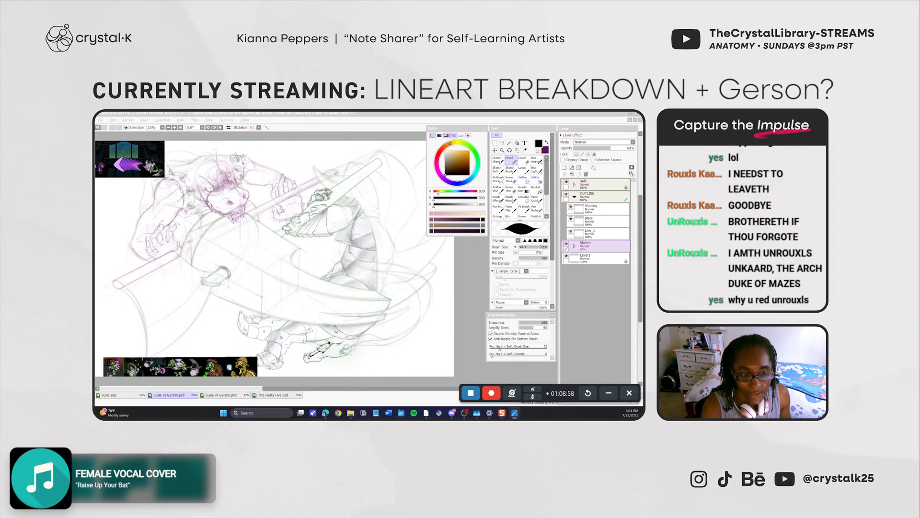
Switch to Photos, view the Fractured Polarity sketches, the grey creature drawing and the 10 Punk Krystal 2.0 artwork, and minimize both windows.
key(alt+Tab)
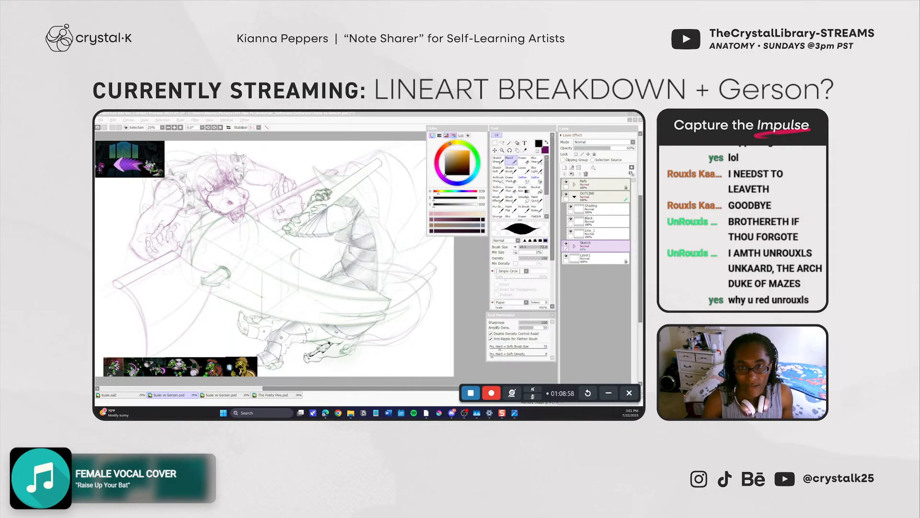
drag(95, 152, 344, 116)
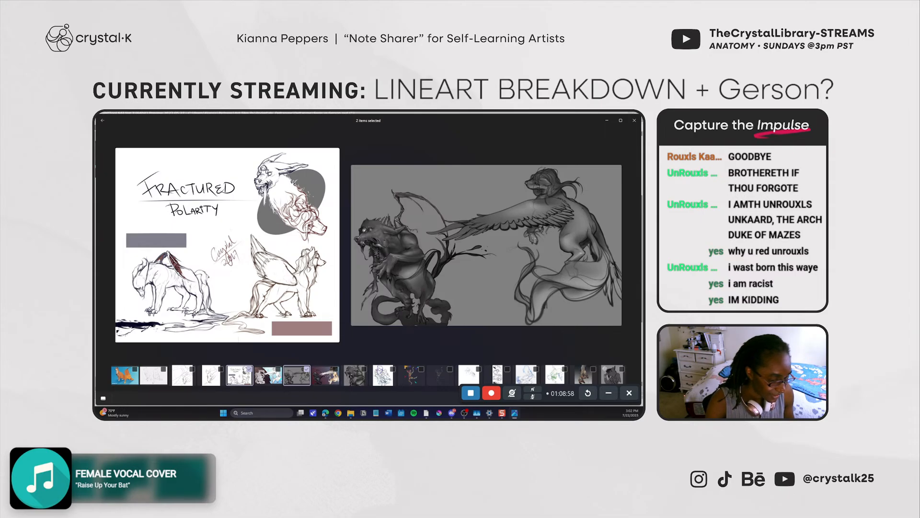
drag(217, 118, 217, 111)
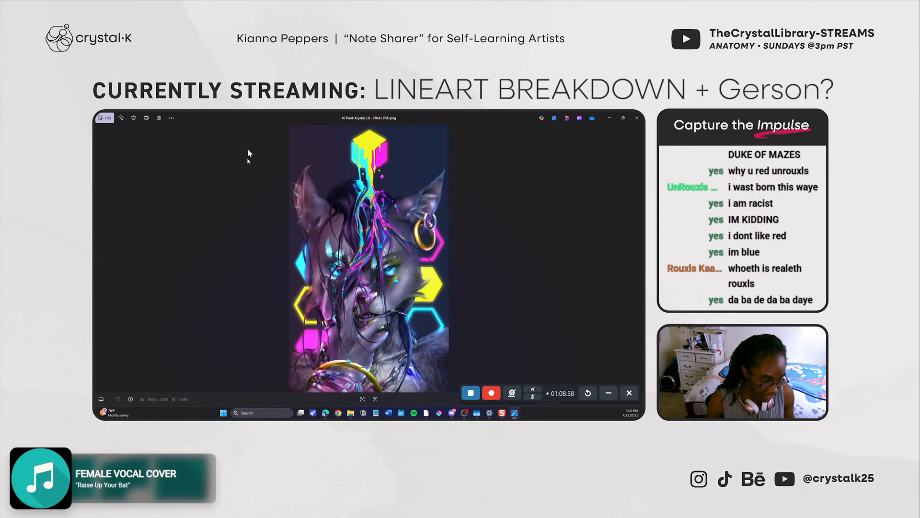
drag(244, 116, 244, 160)
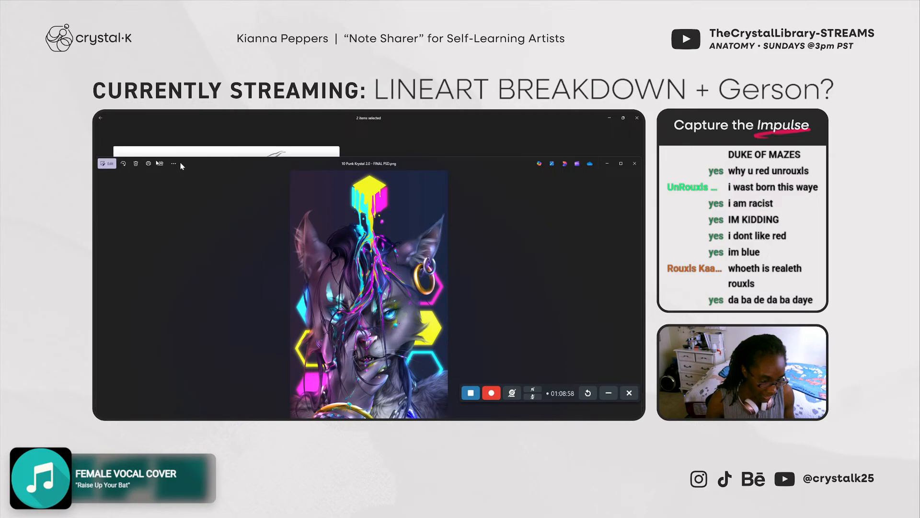
drag(641, 185, 251, 231)
drag(171, 165, 362, 129)
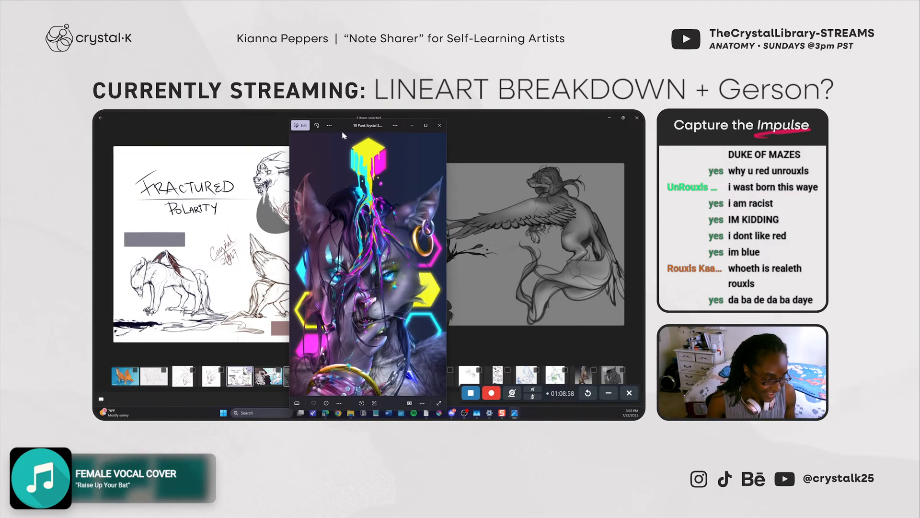
drag(345, 130, 389, 123)
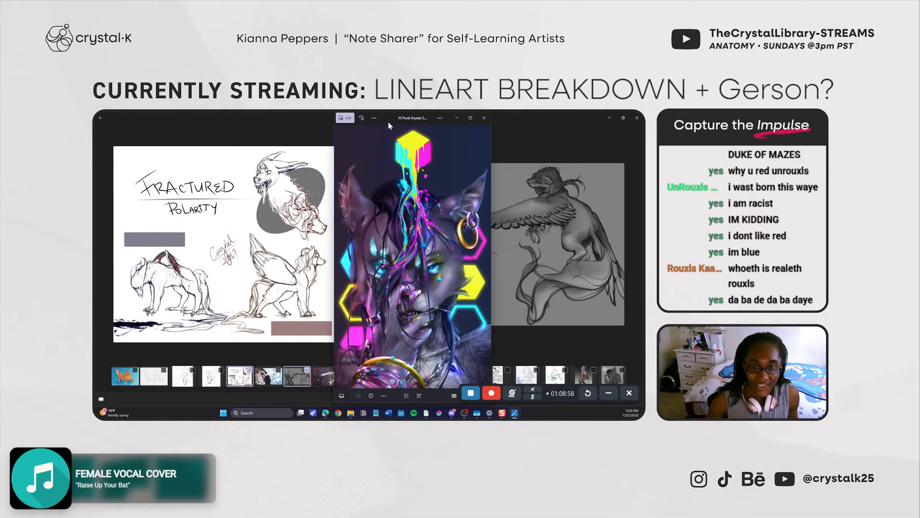
click(457, 118)
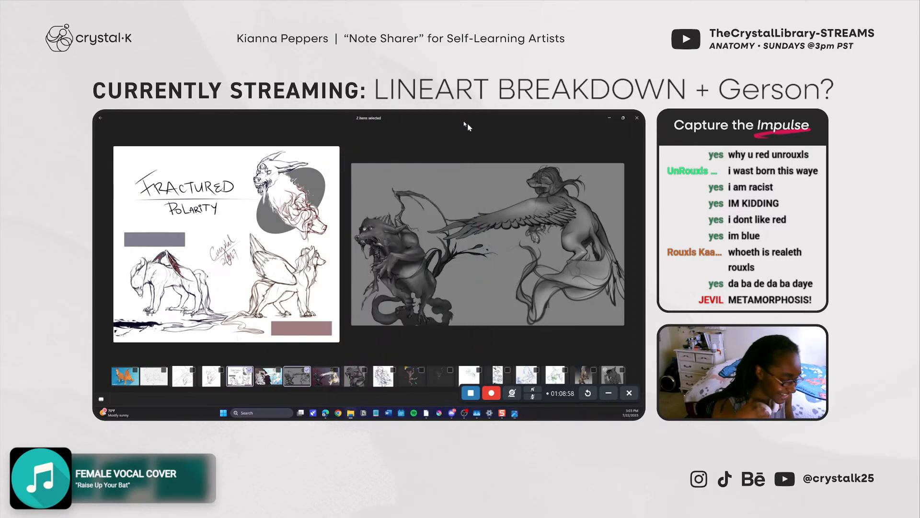
click(610, 118)
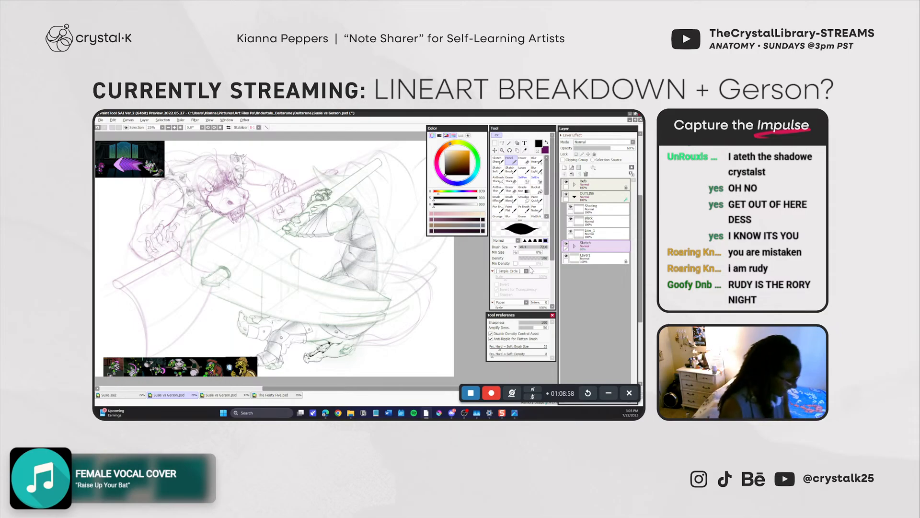
Close both Photos windows and return to the Susie vs Gerson.psd canvas in PaintTool SAI.
click(480, 327)
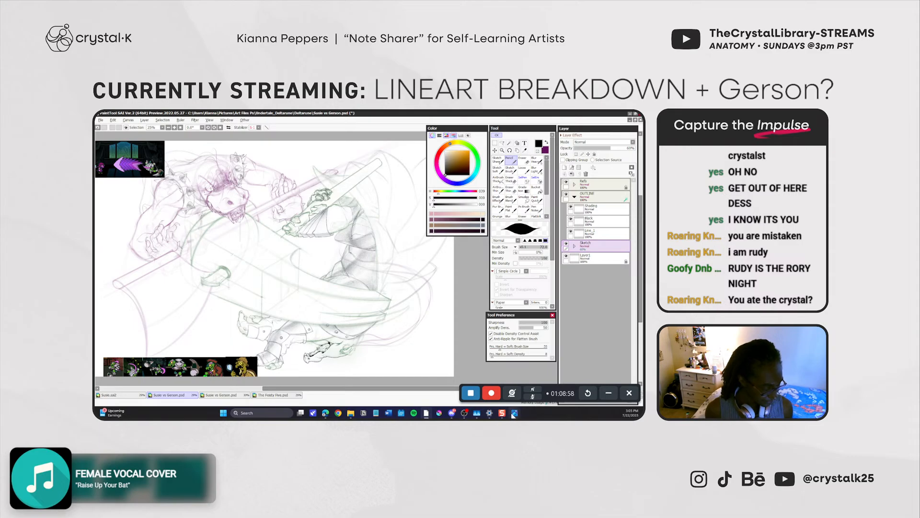
mouse_move(514, 413)
click(525, 384)
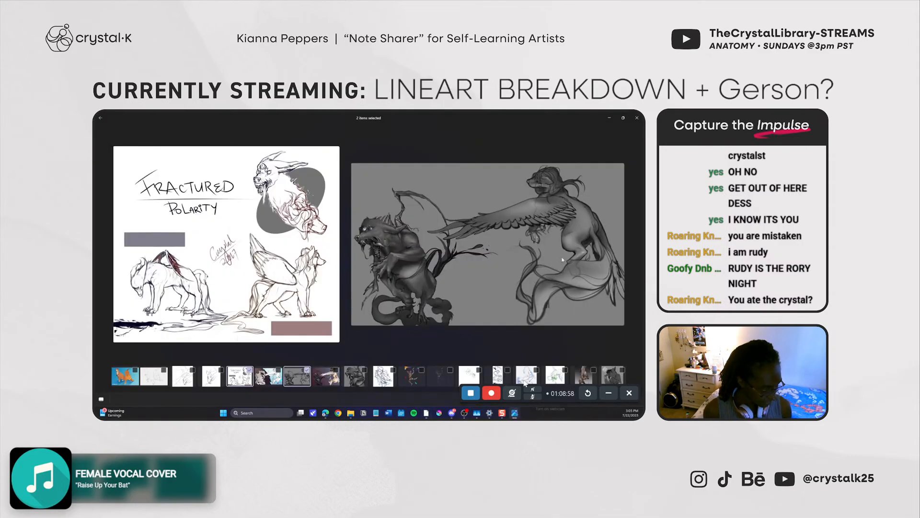
click(637, 117)
mouse_move(515, 413)
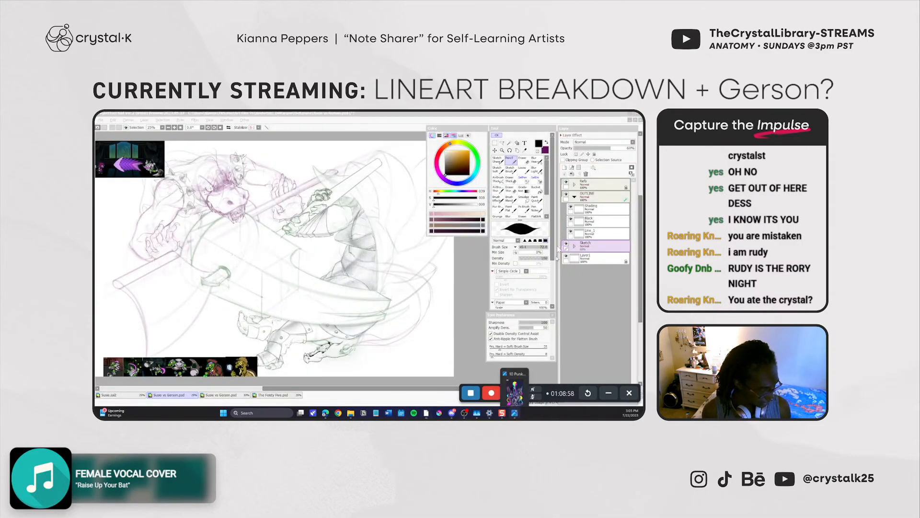
click(515, 388)
click(484, 118)
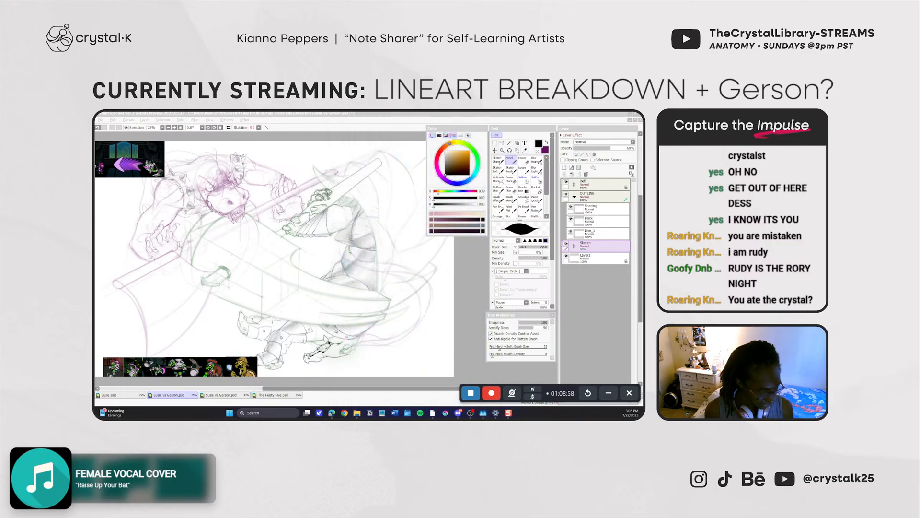
click(331, 262)
Zoom in on the inked head, mirror and tilt the view, and lower the Sketch folder's opacity to about 25%.
click(594, 196)
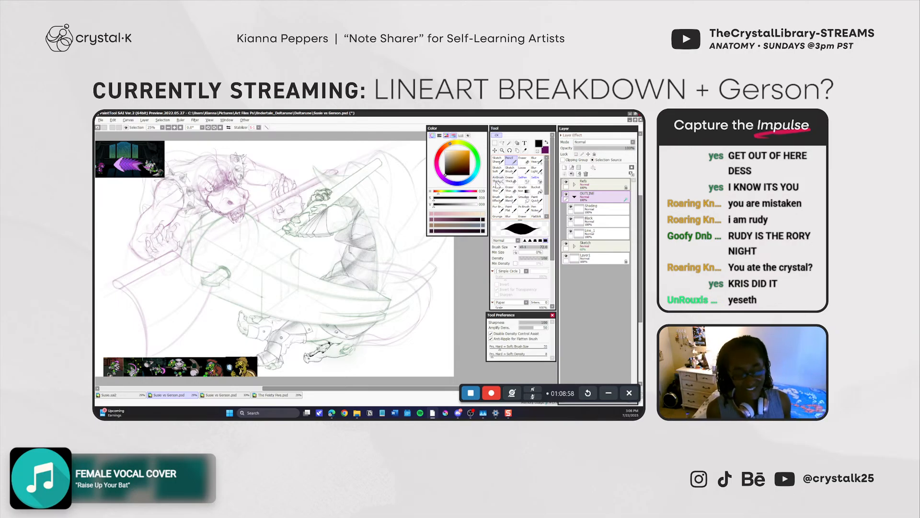
click(444, 344)
key(ctrl+space)
click(342, 351)
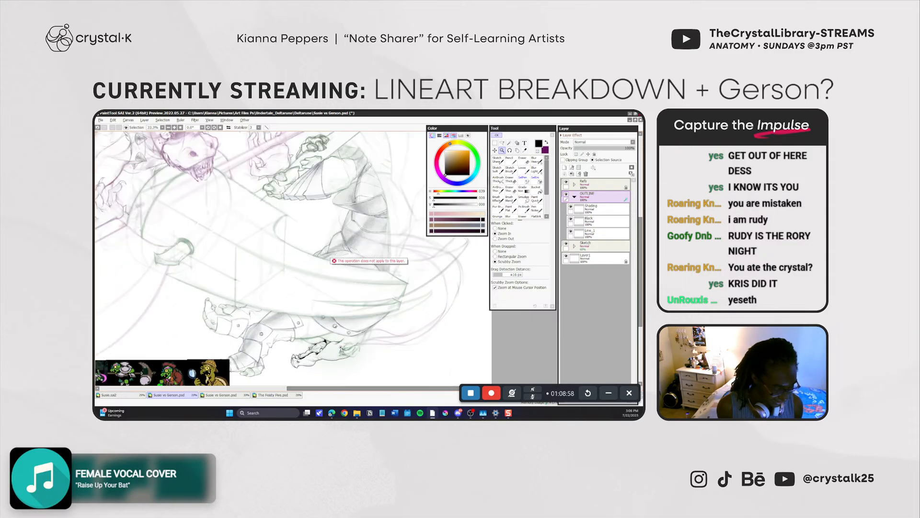
click(342, 351)
drag(358, 355, 376, 328)
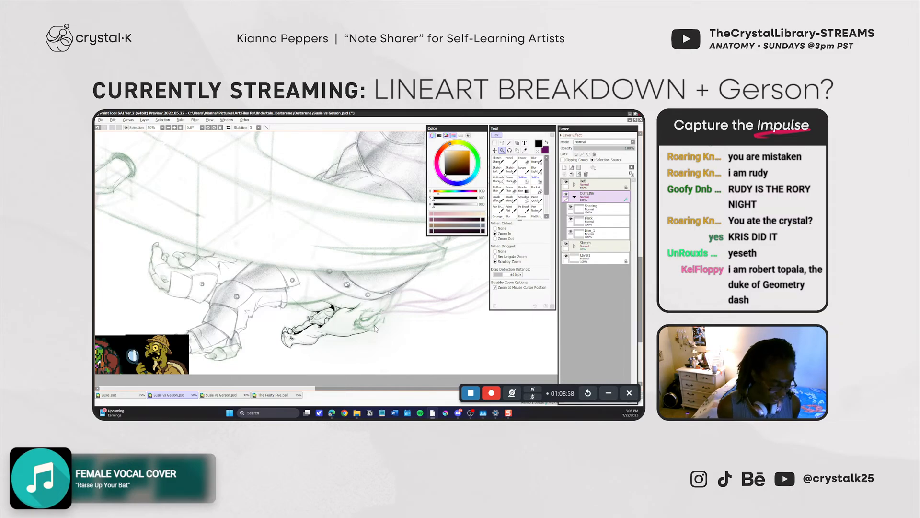
key(h)
click(374, 326)
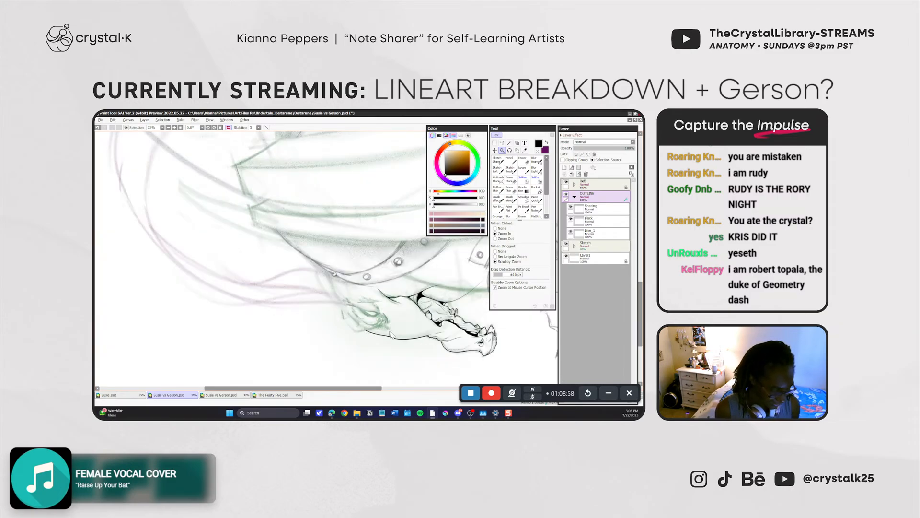
drag(383, 331, 316, 330)
key(r)
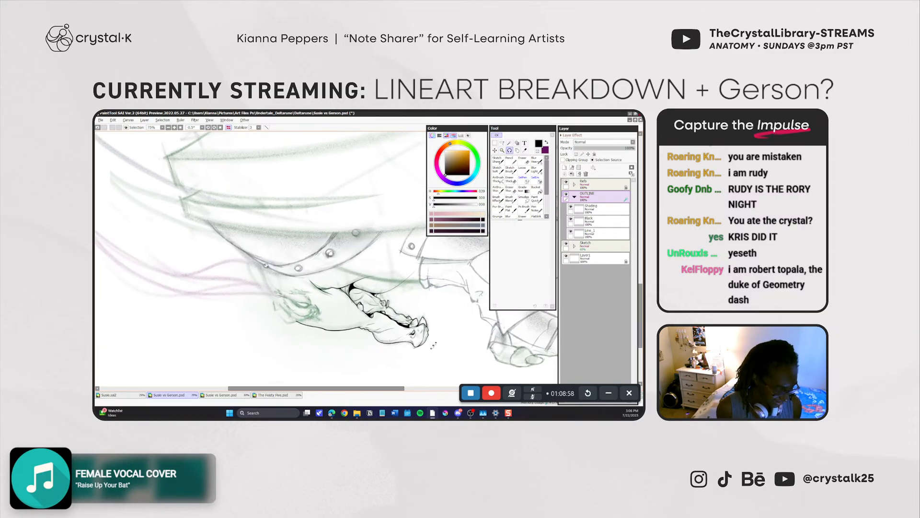
drag(446, 331, 464, 302)
click(584, 243)
mouse_move(613, 148)
mouse_down()
mouse_move(589, 151)
mouse_move(605, 149)
mouse_up()
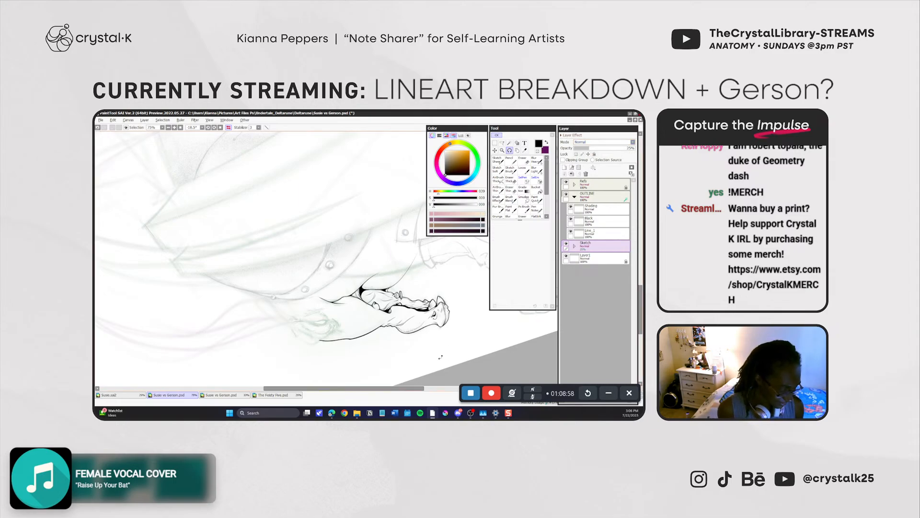
Rotate the canvas so the inked head faces left, select the Line_1 layer and zoom to 100%.
drag(443, 375, 480, 293)
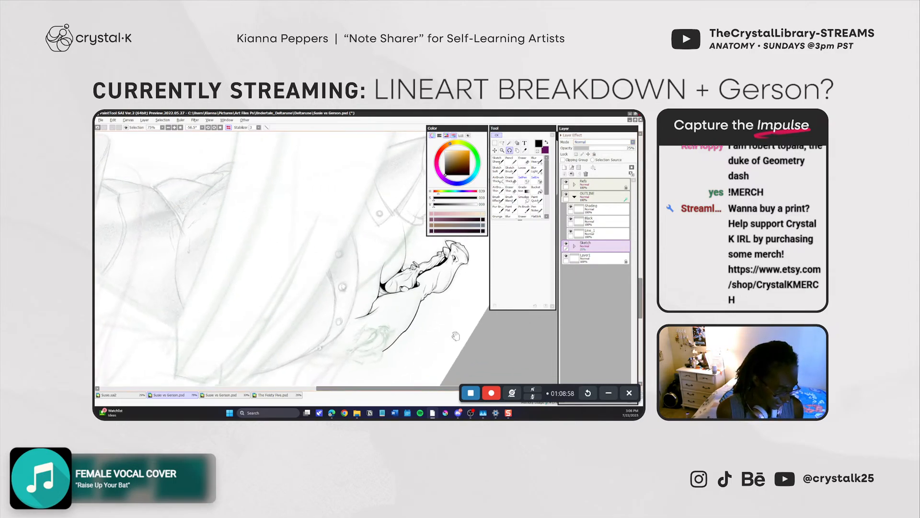
drag(456, 336, 394, 308)
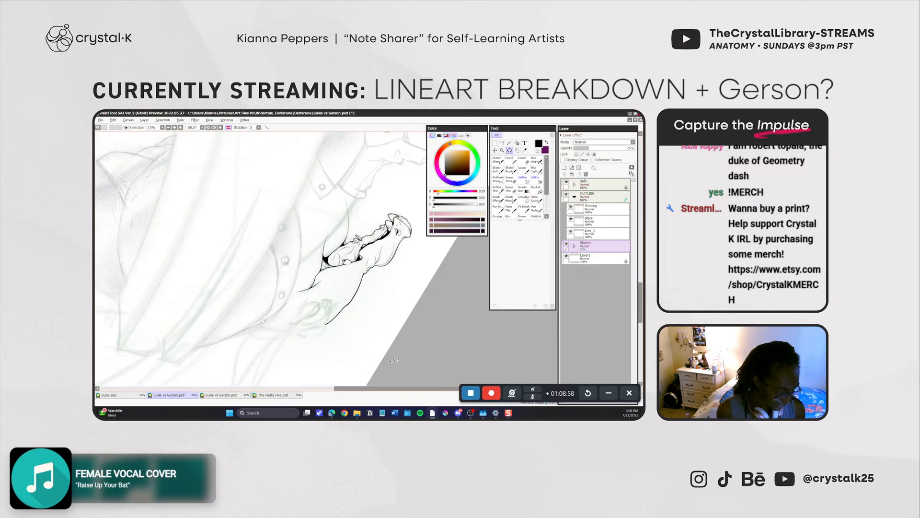
mouse_move(394, 359)
mouse_down()
mouse_move(424, 310)
mouse_move(425, 241)
mouse_move(384, 194)
mouse_up()
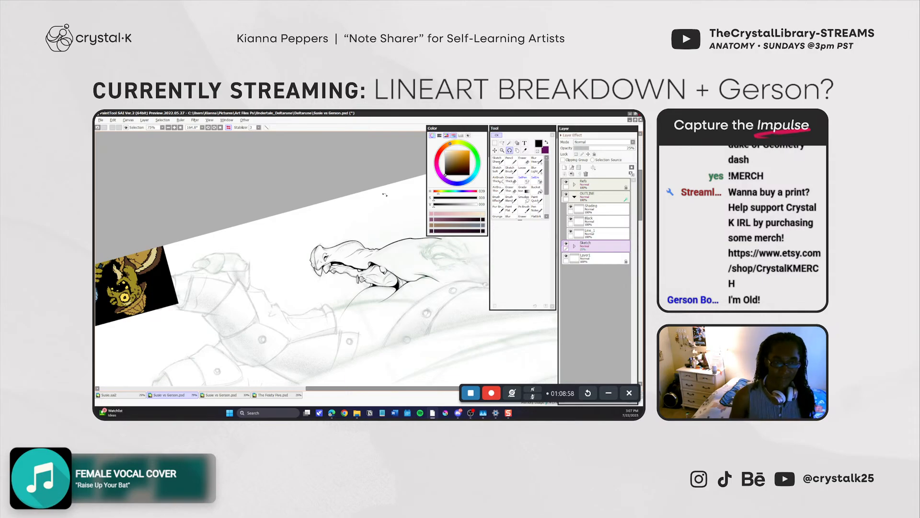
click(589, 234)
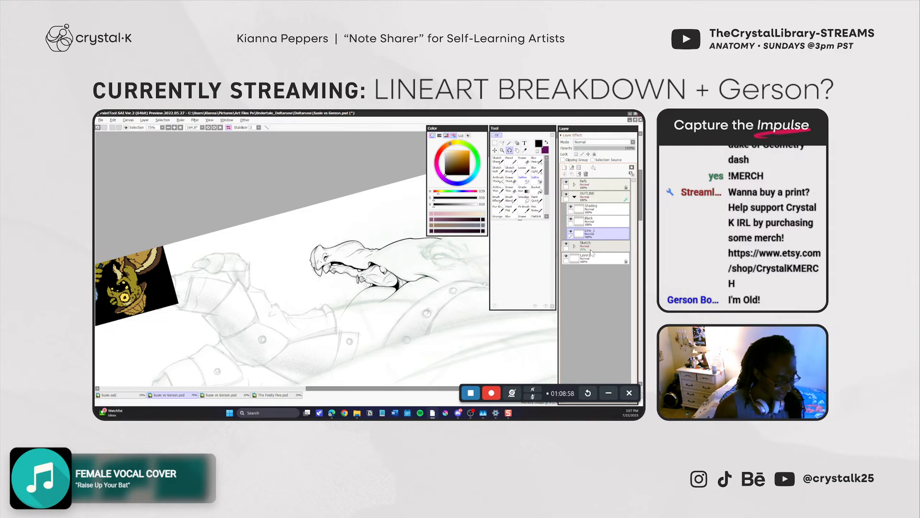
key(z)
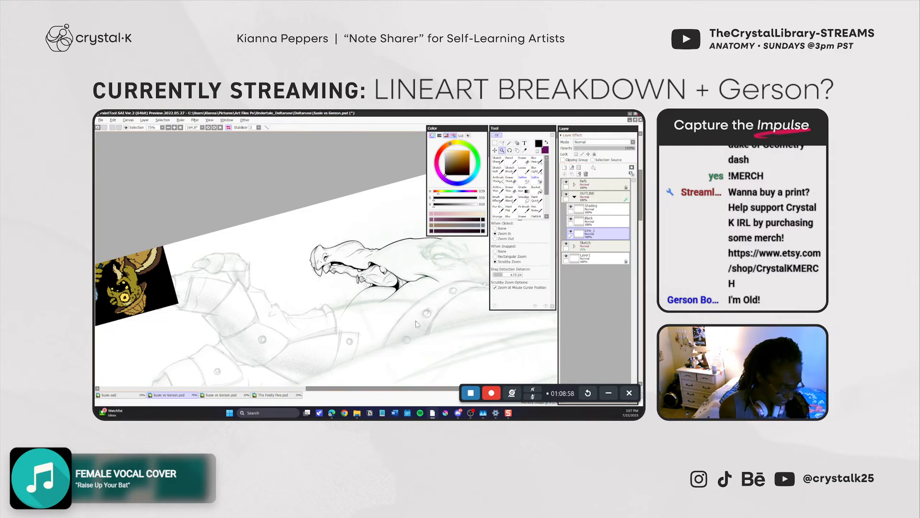
click(402, 329)
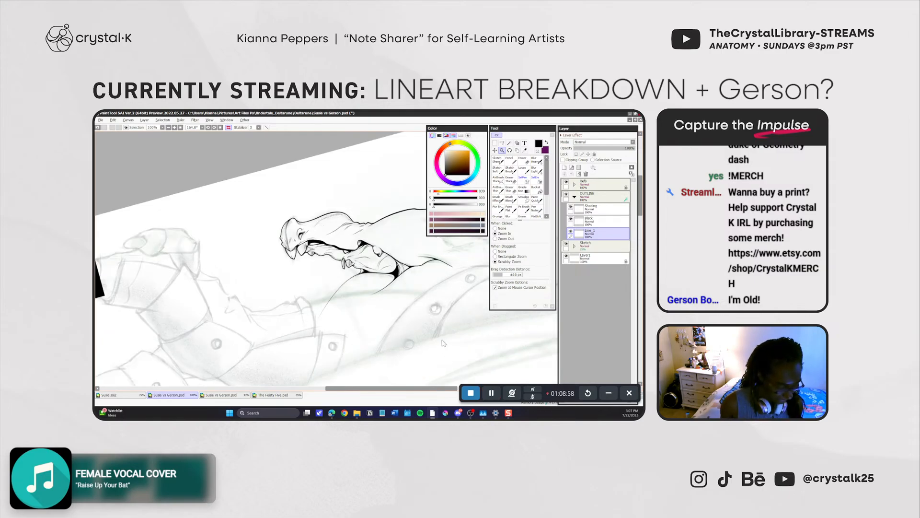
Ink the curved neck line below the open jaw with the Pencil on the Line_1 layer, following the faint sketch.
drag(357, 316, 351, 318)
key(r)
drag(435, 358, 458, 274)
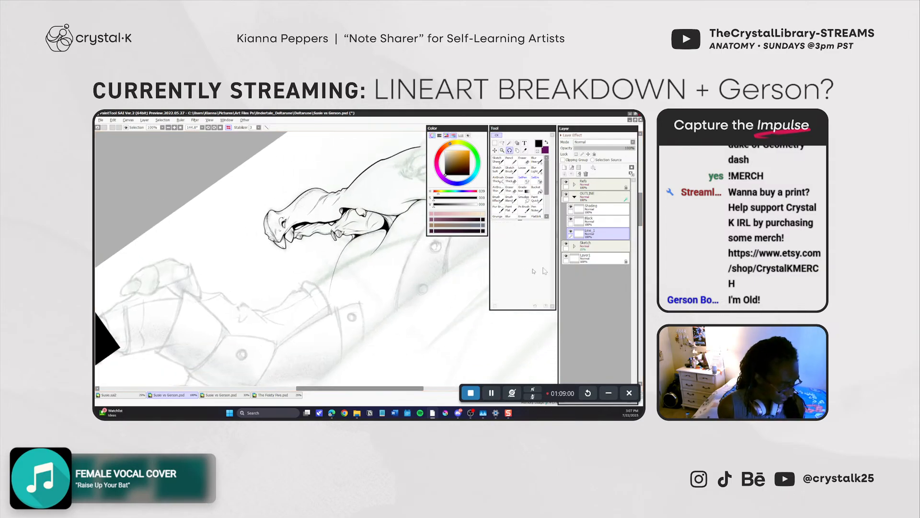
key(n)
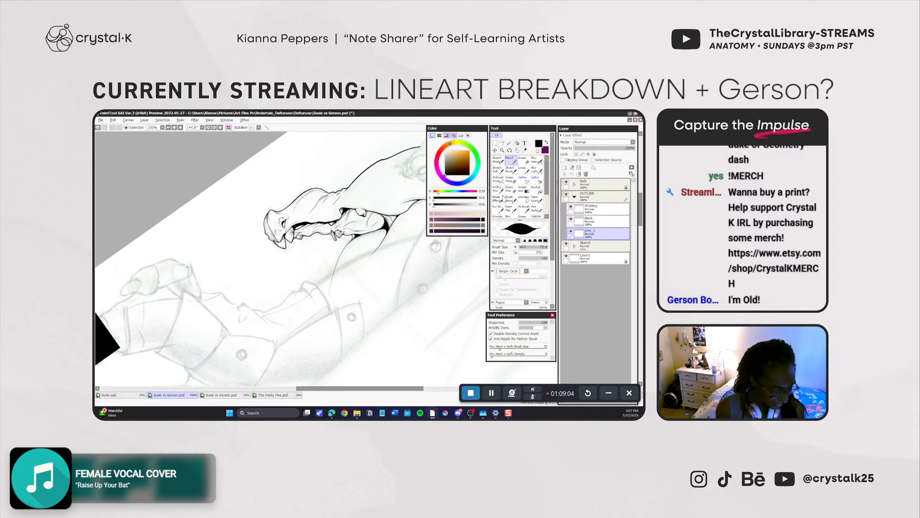
key(bracketleft)
key(bracketleft)
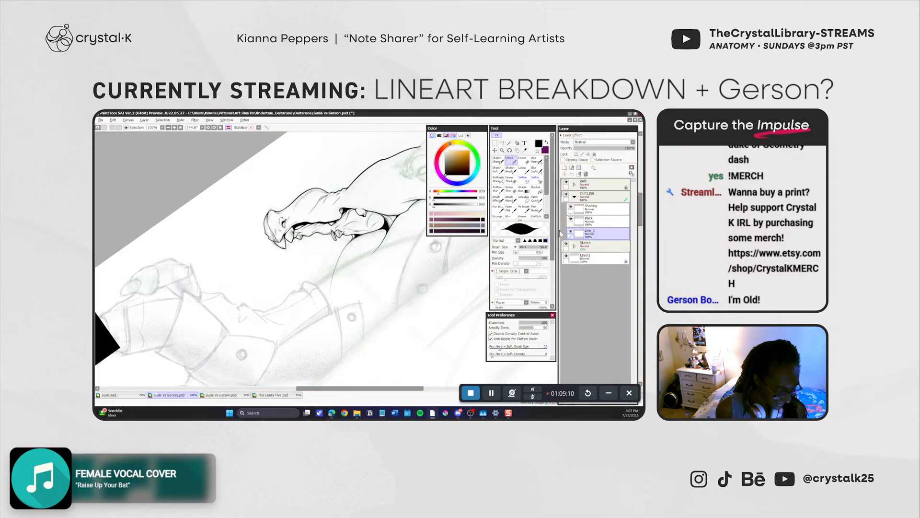
mouse_move(369, 276)
mouse_down()
mouse_move(326, 292)
mouse_move(315, 307)
mouse_up()
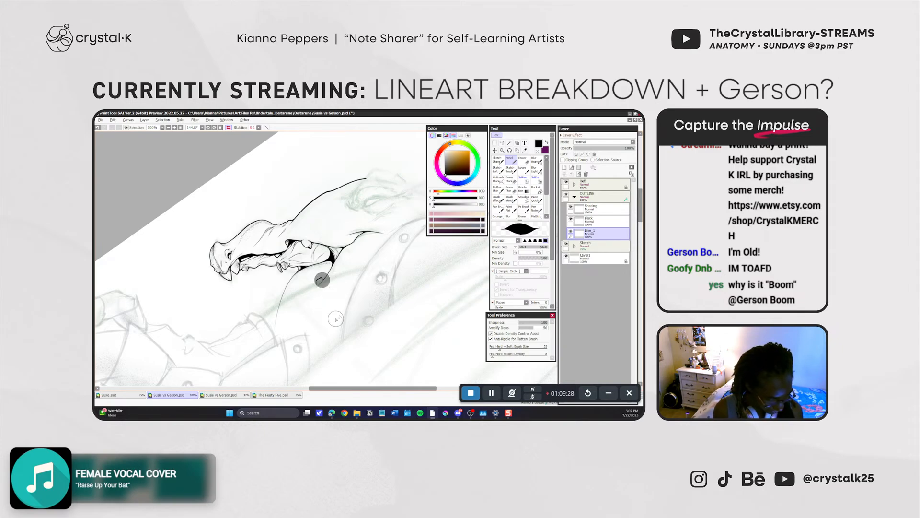
drag(329, 309, 342, 290)
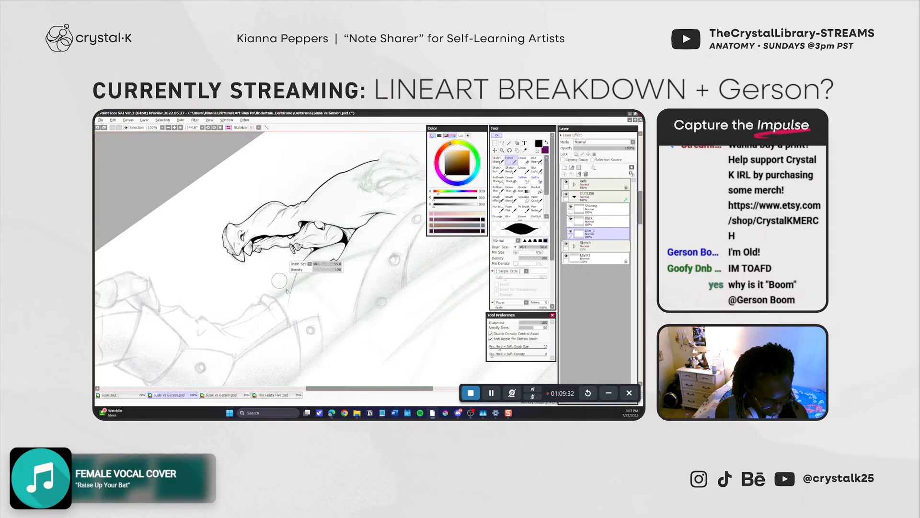
Reduce the Pencil's brush size, refine the small rounded detail under the jaw corner, and undo the last stroke there.
key(bracketleft)
key(bracketleft)
key(bracketleft)
key(bracketleft)
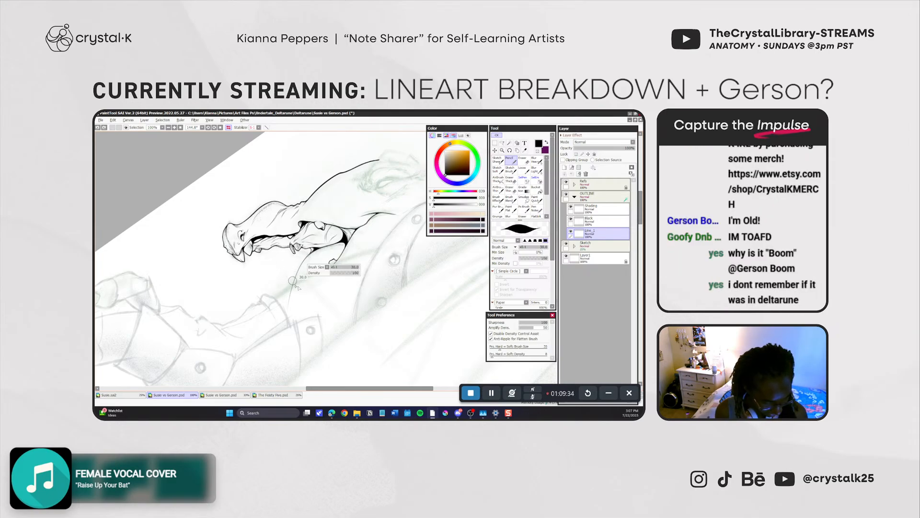
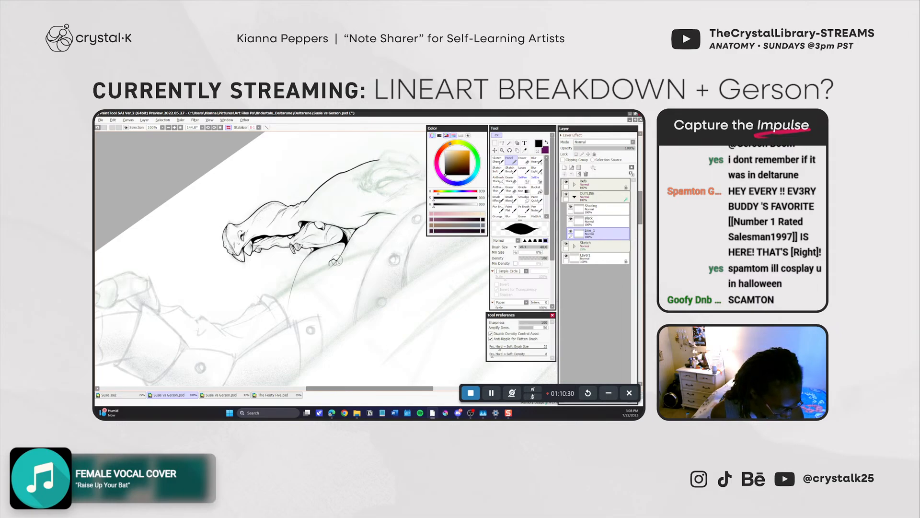
drag(335, 261, 330, 266)
key(ctrl+z)
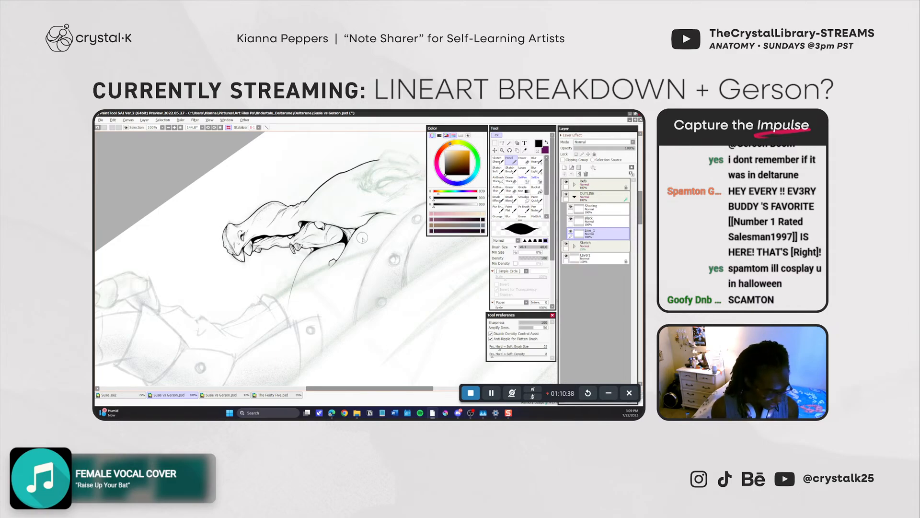
Fill the gap at the back of the open mouth with black using the Bucket on the Black layer, and save the file.
key(alt+space)
mouse_move(379, 346)
mouse_down()
mouse_move(405, 359)
mouse_move(420, 344)
mouse_up()
click(513, 162)
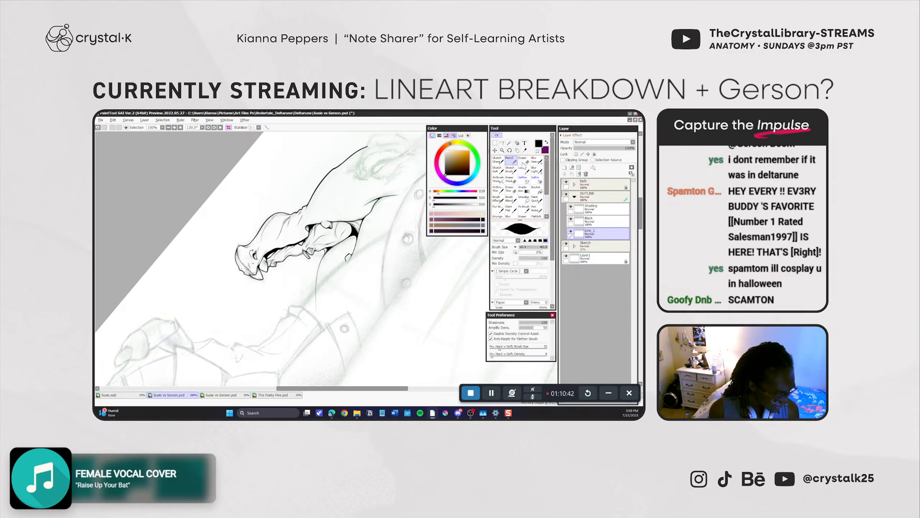
click(571, 231)
click(571, 231)
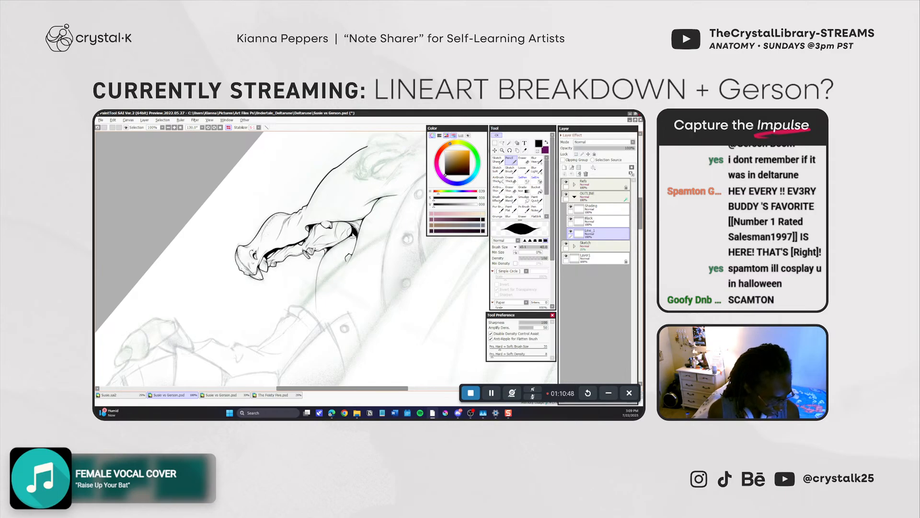
click(536, 190)
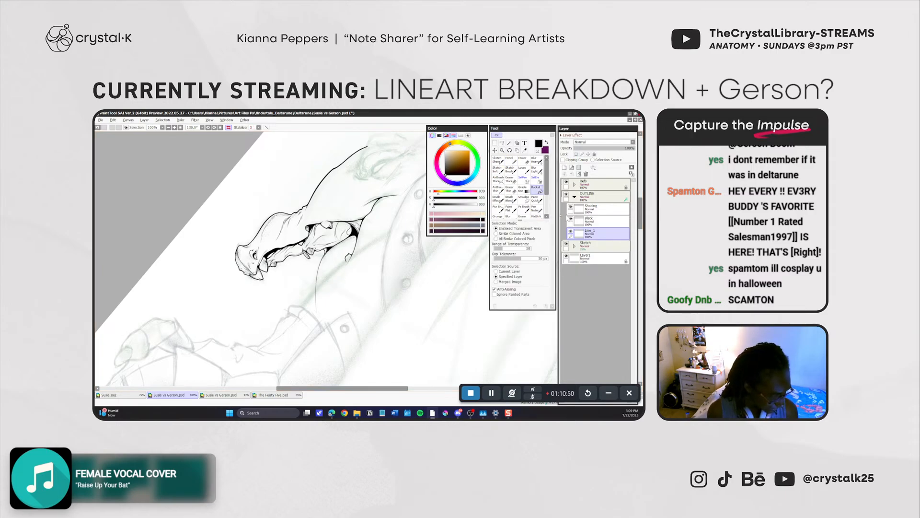
click(598, 221)
click(350, 232)
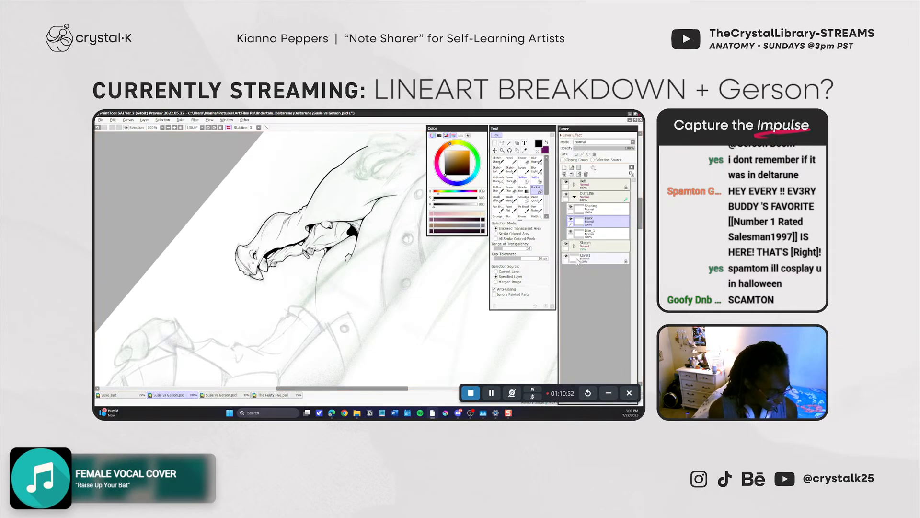
key(ctrl+s)
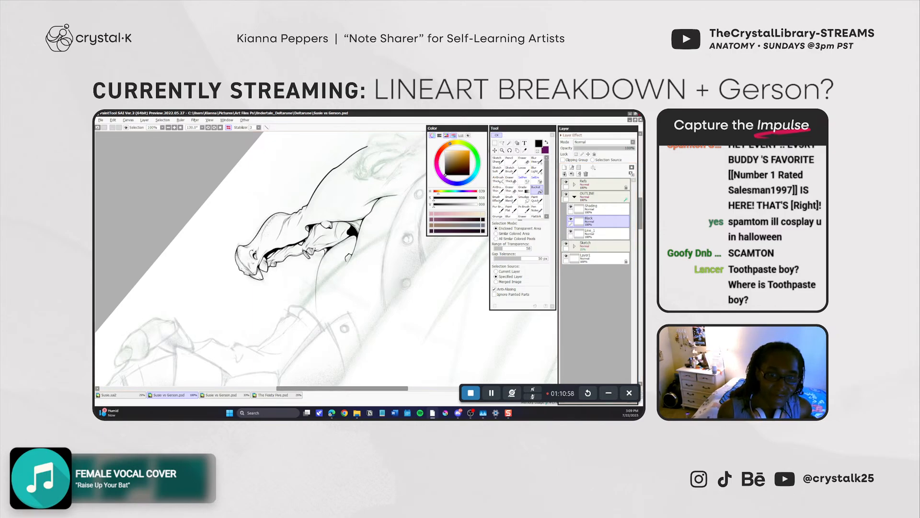
key(alt+Tab)
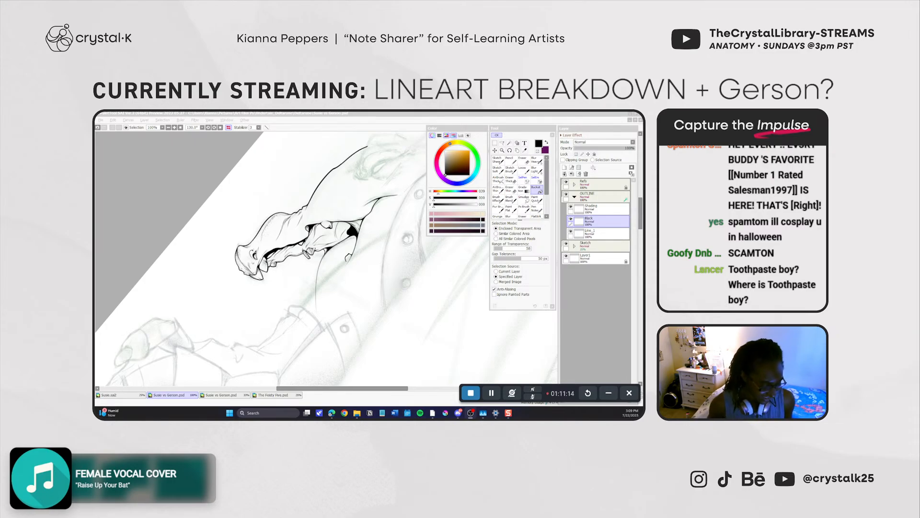
click(571, 244)
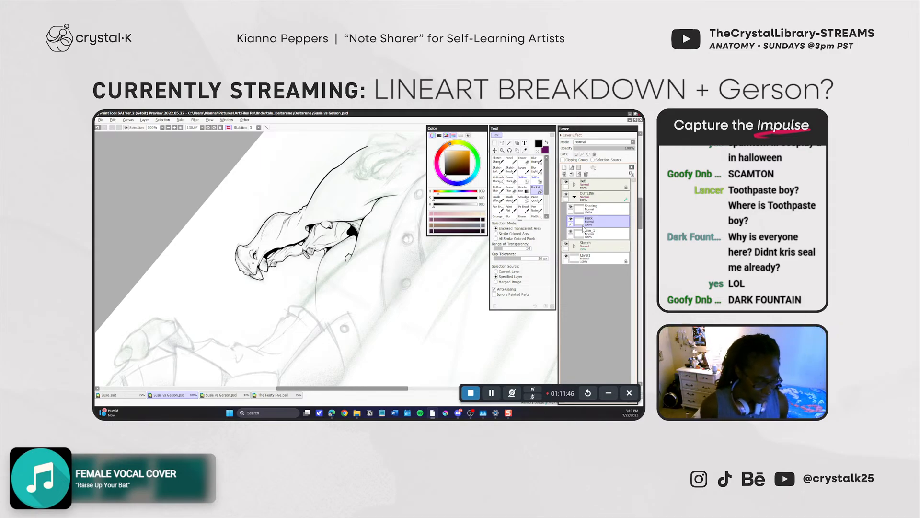
Try to thicken the neck line below the jaw with the Pencil on the Black layer, and undo the stroke.
click(511, 161)
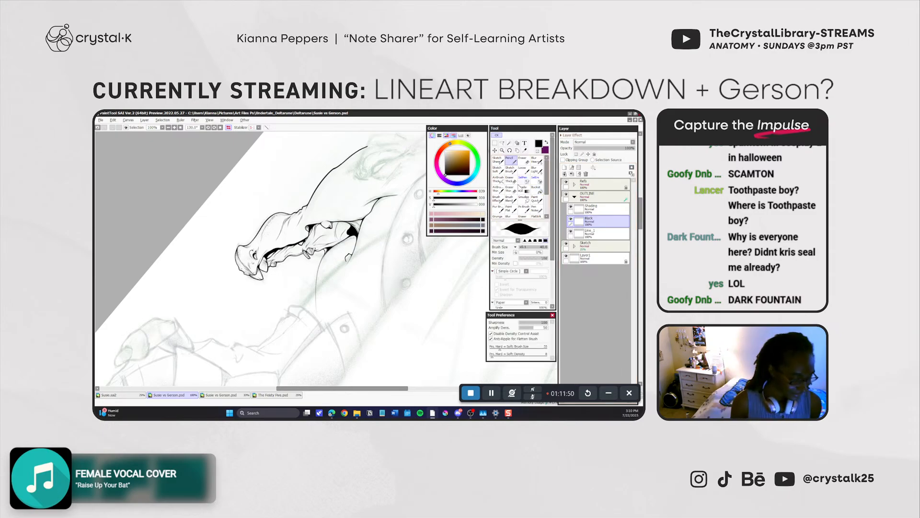
drag(397, 288, 401, 277)
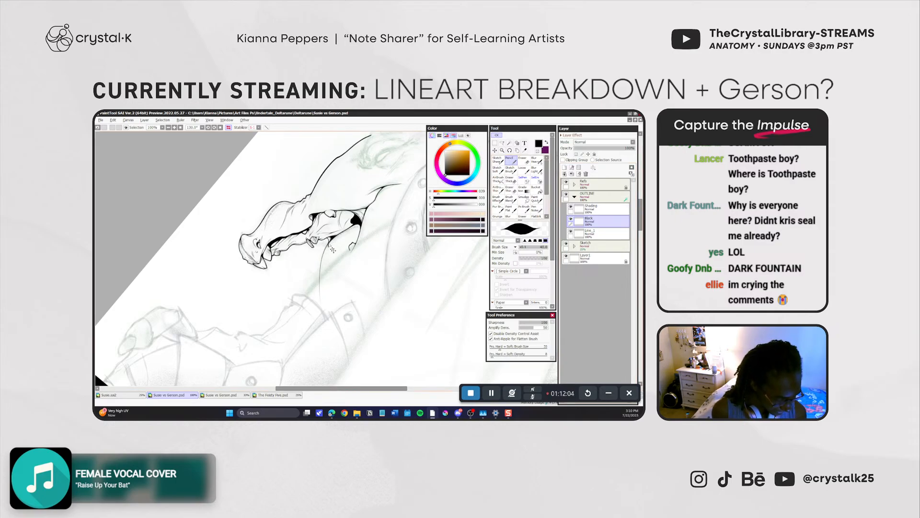
drag(319, 271, 321, 303)
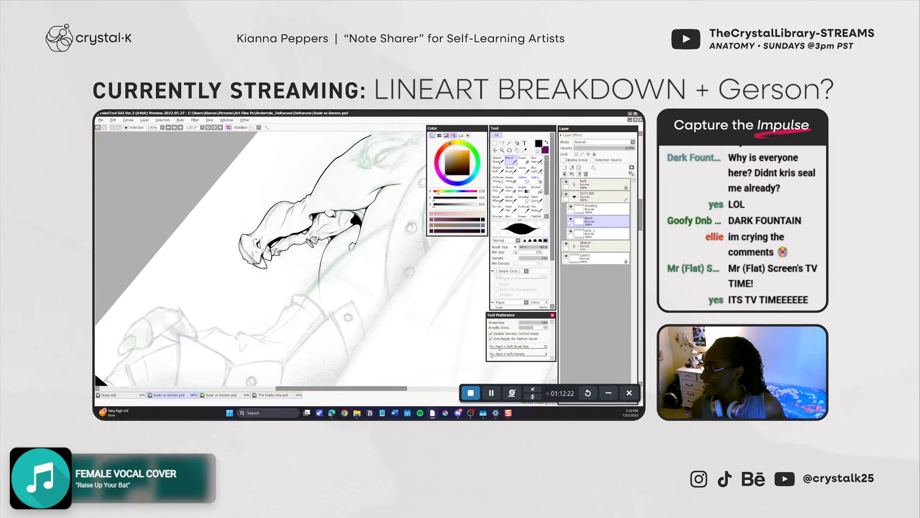
key(alt+Tab)
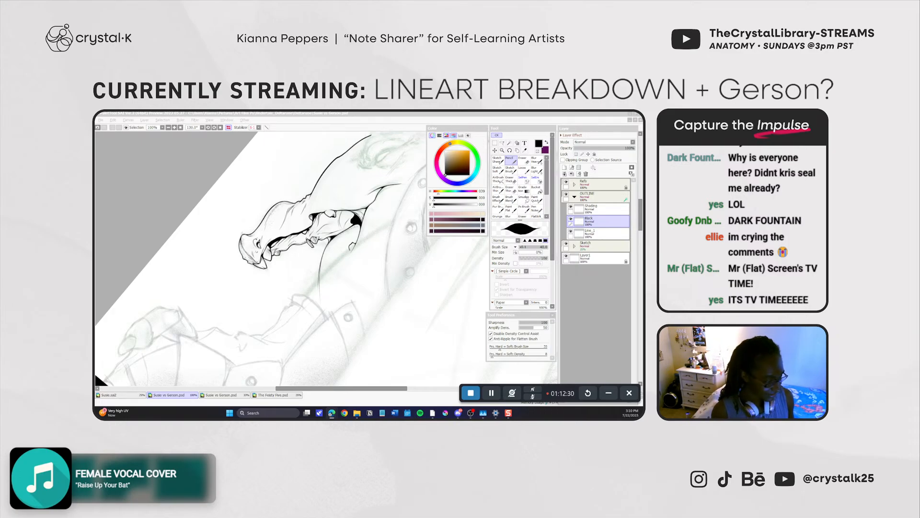
click(581, 223)
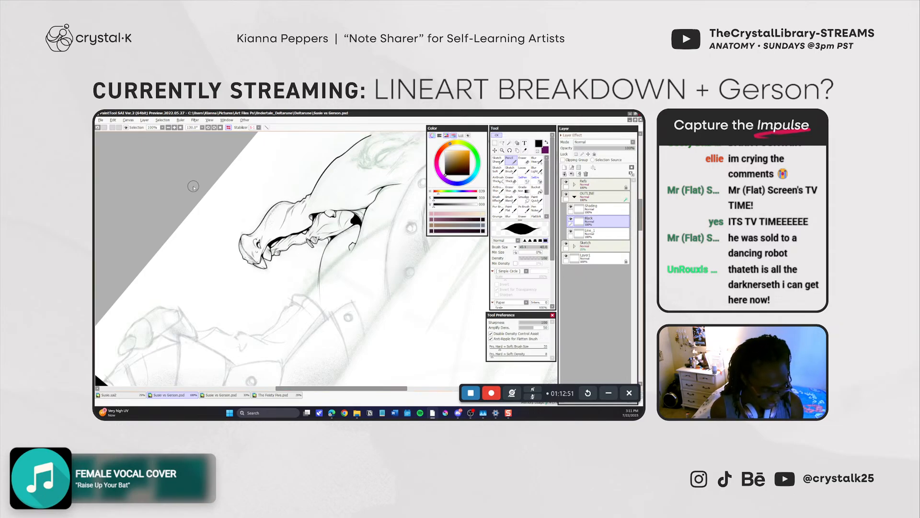
key(ctrl+z)
Redraw the neck line below the jaw corner with a heavier tapered Pencil stroke and save the file.
drag(375, 261, 393, 223)
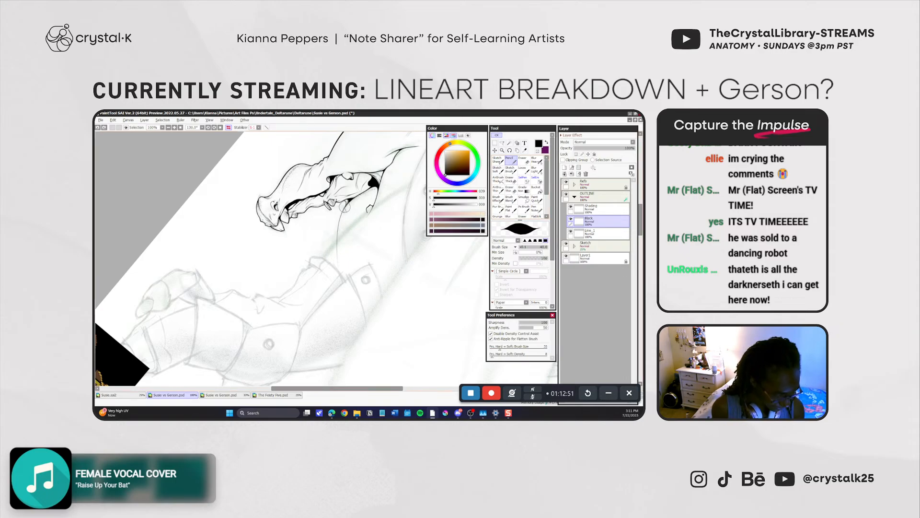
drag(345, 206, 337, 248)
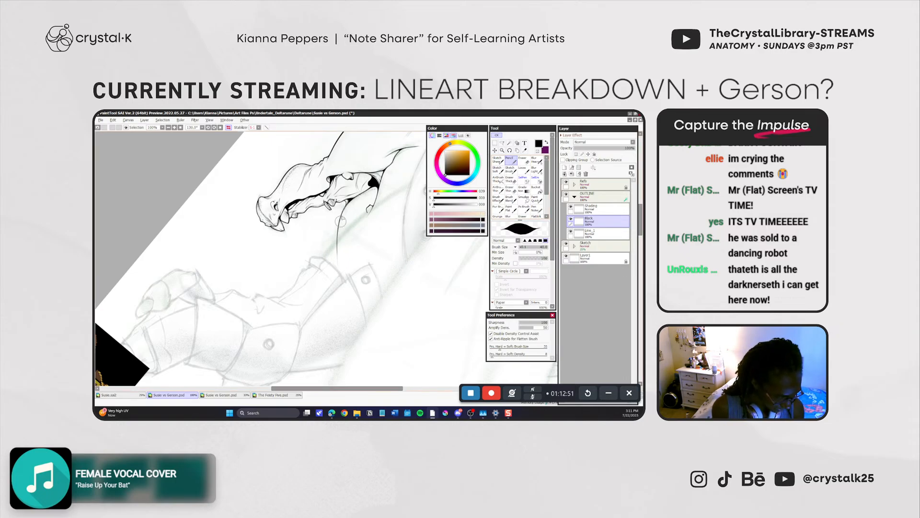
key(ctrl+s)
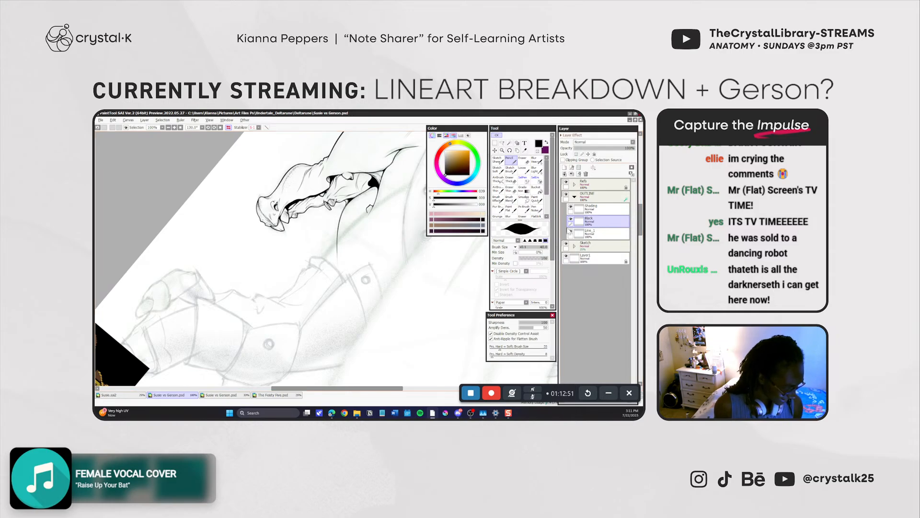
Try a short wavy Pencil stroke across the end of the neck line beside the sketched cuff, and undo it.
key(r)
drag(316, 292, 307, 253)
click(512, 162)
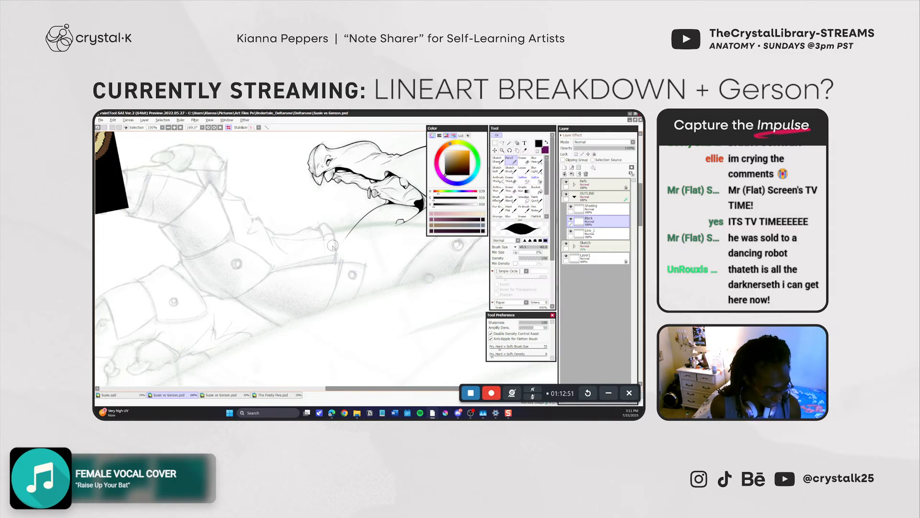
drag(332, 245, 357, 241)
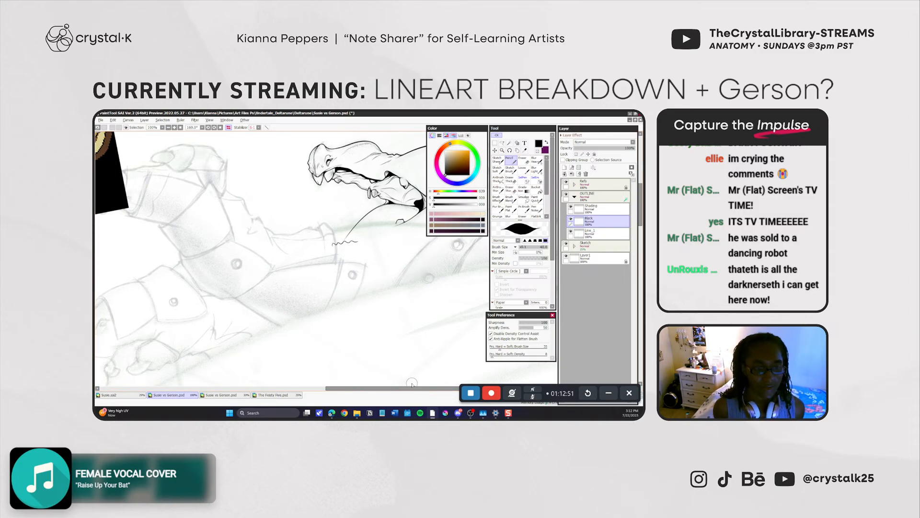
key(ctrl+z)
Examine the sketched cuffs, hands and reference sprites below the inked head at 75% zoom, and return to the head with the Pencil.
mouse_move(383, 263)
mouse_down()
mouse_move(306, 336)
mouse_move(403, 333)
mouse_move(404, 299)
mouse_up()
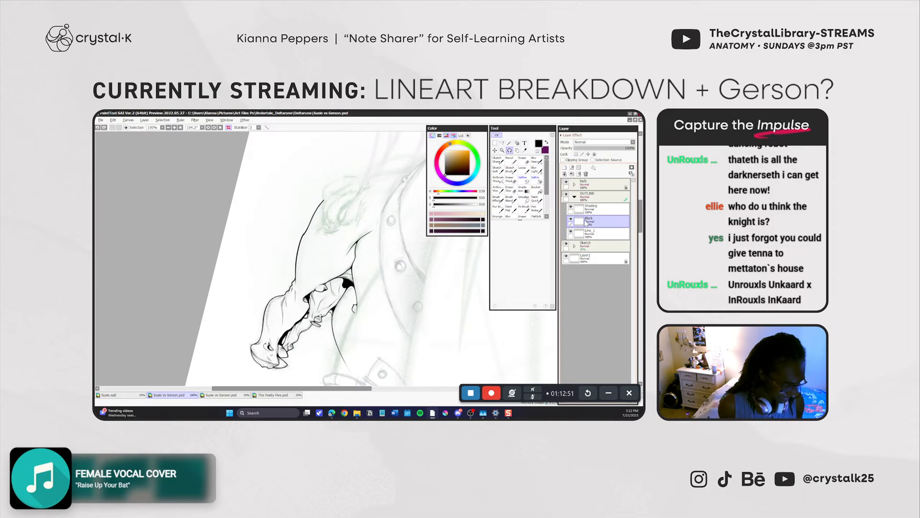
mouse_move(426, 279)
mouse_down()
mouse_move(429, 250)
mouse_move(425, 263)
mouse_up()
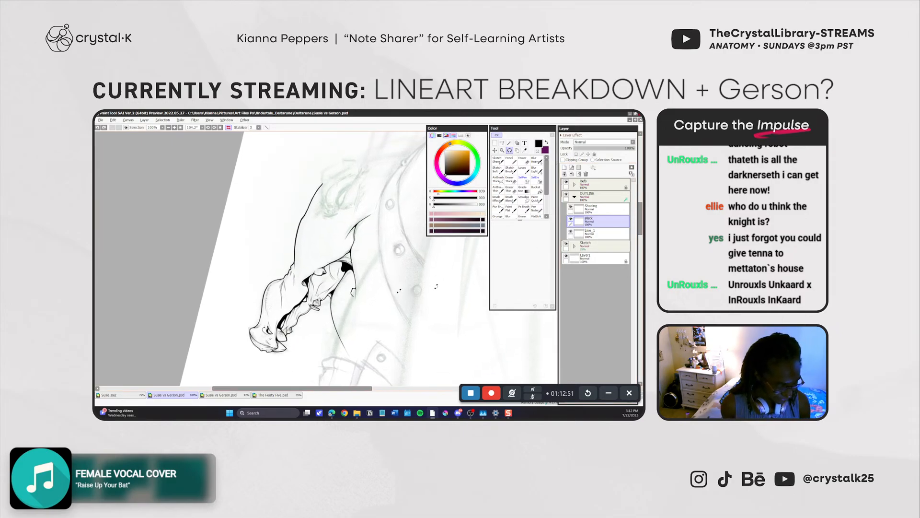
click(510, 160)
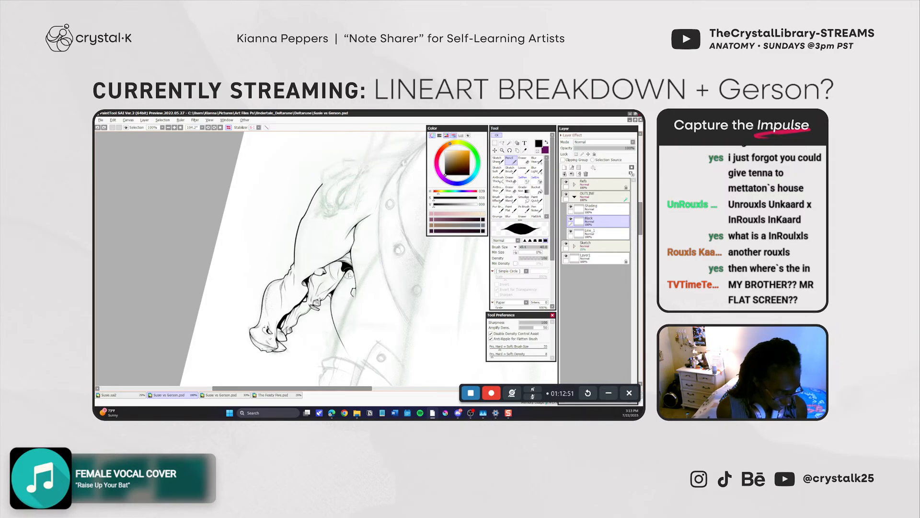
mouse_move(318, 255)
mouse_down()
mouse_move(317, 276)
mouse_move(322, 174)
mouse_up()
drag(353, 284, 360, 185)
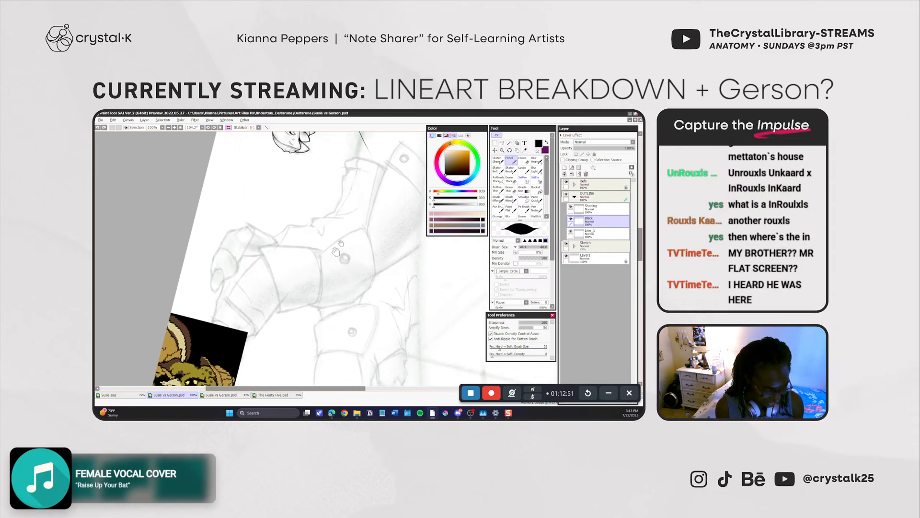
drag(337, 268, 353, 220)
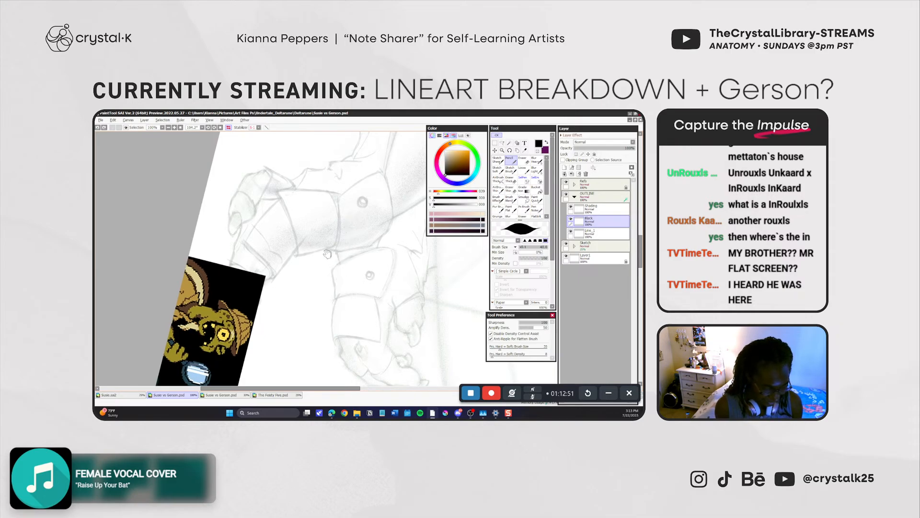
mouse_move(322, 232)
mouse_down()
mouse_move(303, 296)
mouse_move(331, 202)
mouse_up()
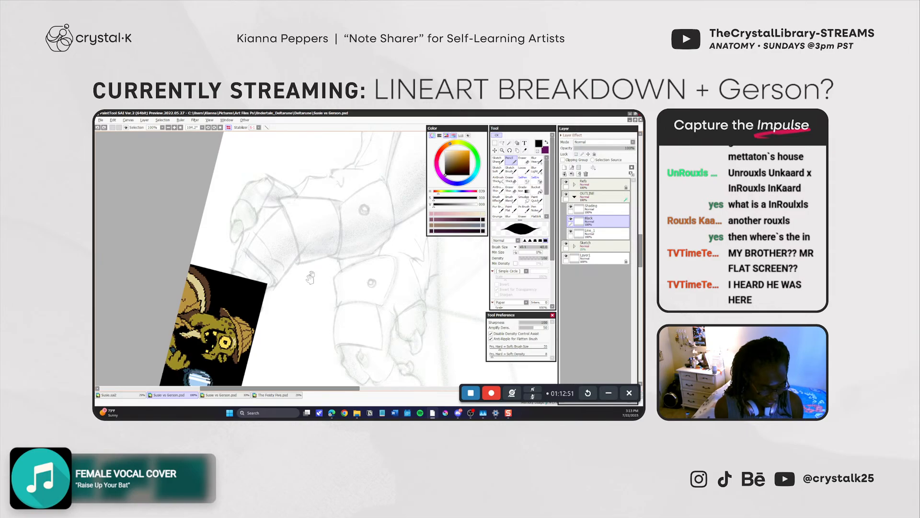
key(ctrl+alt+space)
ctrl+alt+click(258, 349)
drag(278, 356, 308, 249)
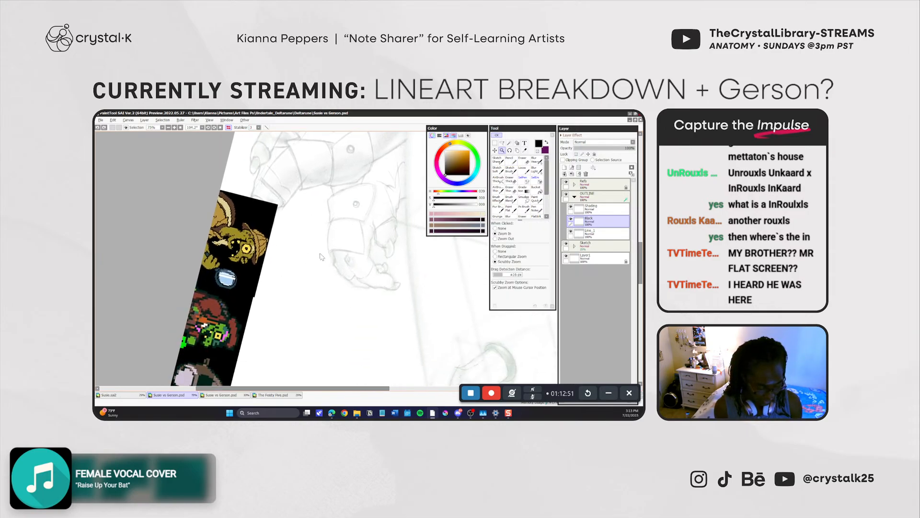
drag(358, 182, 308, 342)
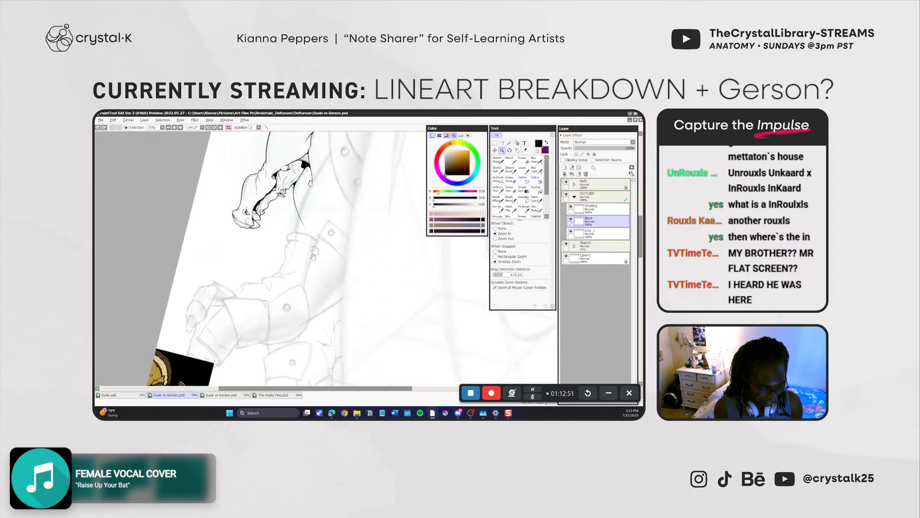
drag(314, 203, 298, 304)
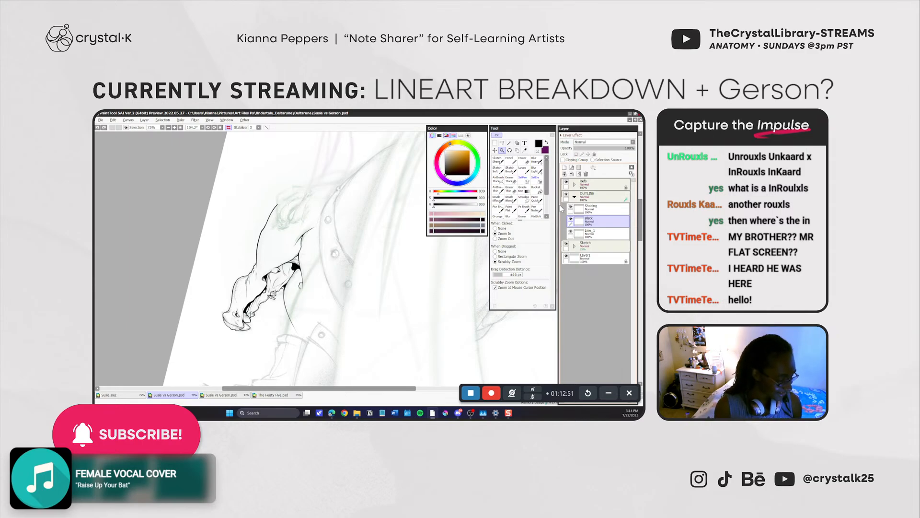
key(n)
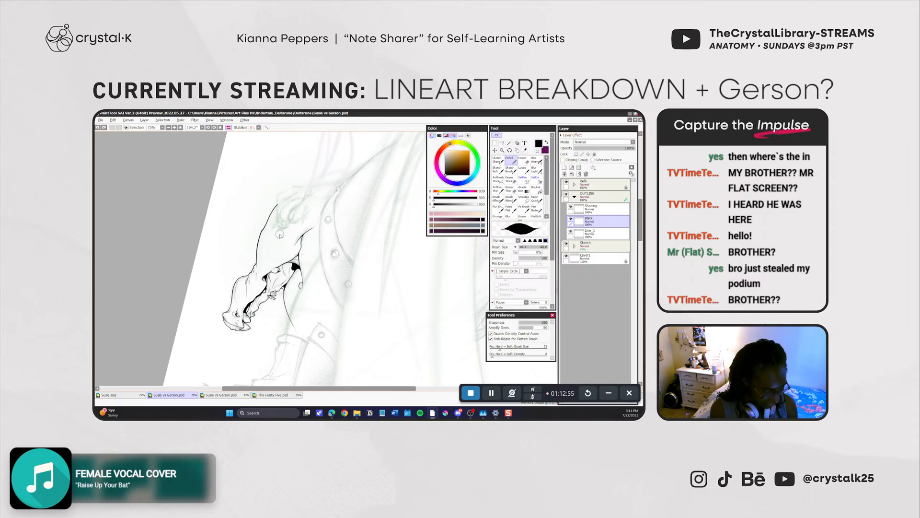
Refine the inked line at the corner of the mouth on the Line_1 layer with the Eraser and Pencil.
click(578, 234)
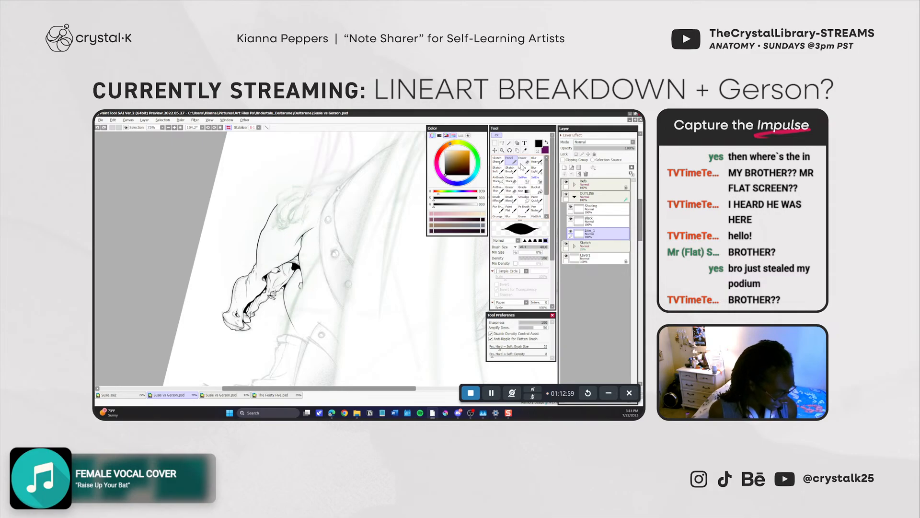
mouse_move(313, 284)
mouse_down()
mouse_move(368, 157)
mouse_move(322, 248)
mouse_up()
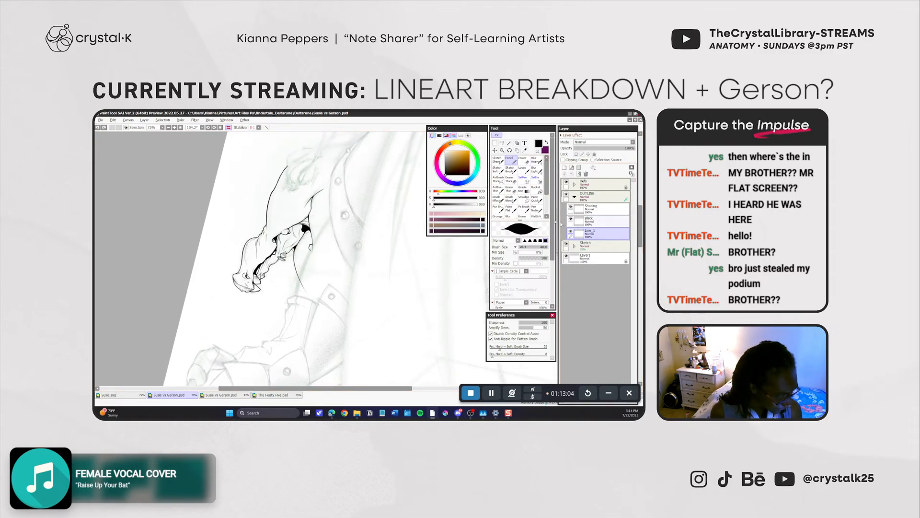
key(e)
mouse_move(314, 192)
mouse_down()
mouse_move(329, 185)
mouse_move(315, 197)
mouse_up()
key(n)
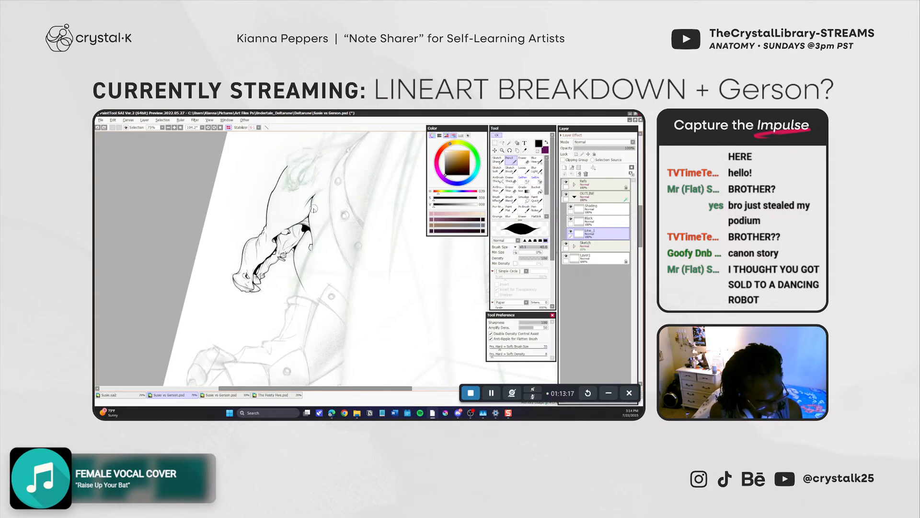
key(ctrl+z)
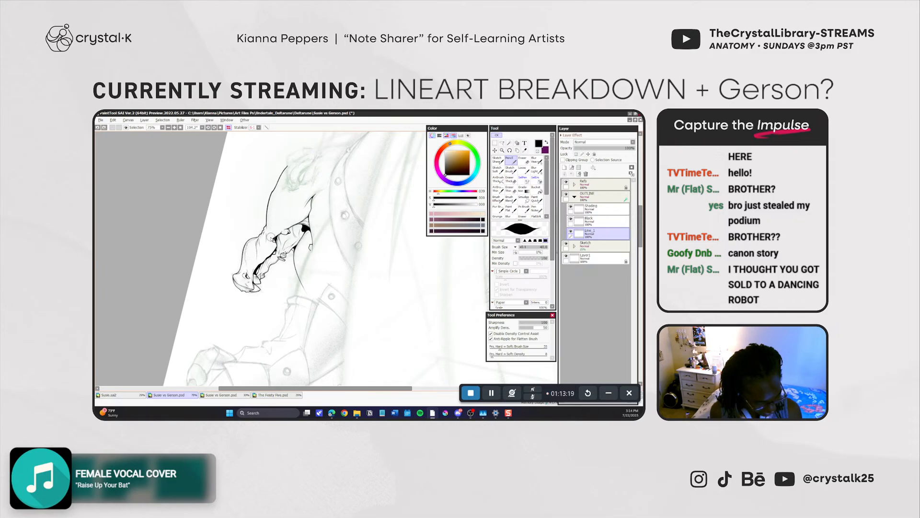
Ink a small spot on the middle of the snout with the Pencil, undoing the misplaced strokes.
mouse_move(271, 237)
mouse_down()
mouse_move(282, 232)
mouse_move(267, 258)
mouse_move(270, 250)
mouse_up()
key(ctrl+z)
key(ctrl+z)
key(ctrl+z)
key(ctrl+z)
key(ctrl+z)
key(ctrl+z)
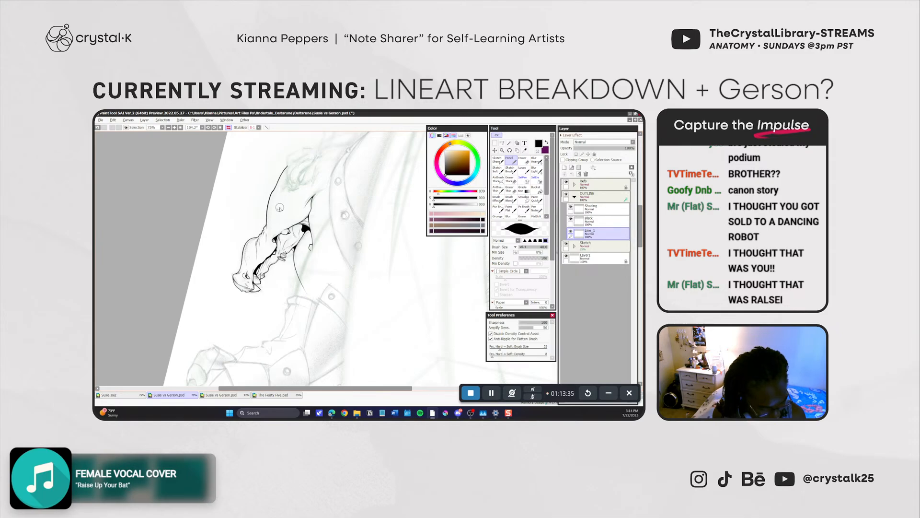
Fill the small snout spot with the Bucket at a higher Range of Transparency, and clean it up with the Eraser.
key(g)
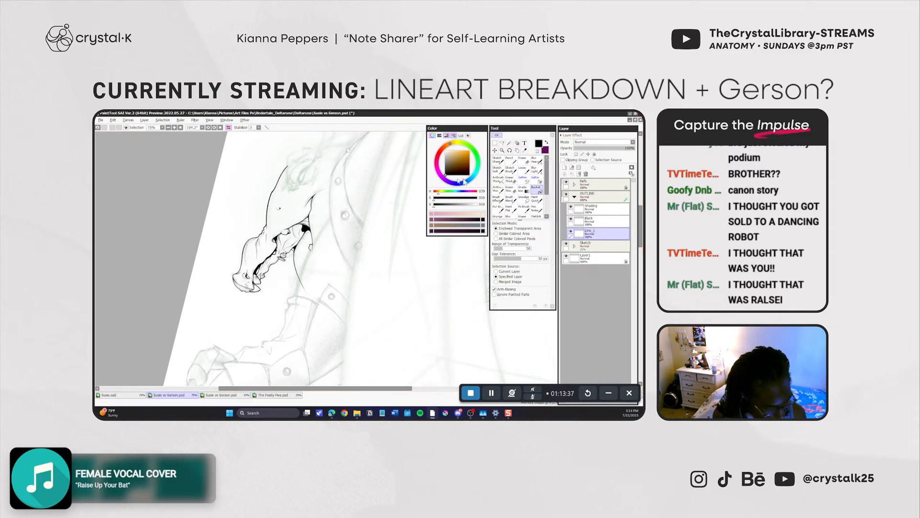
click(509, 251)
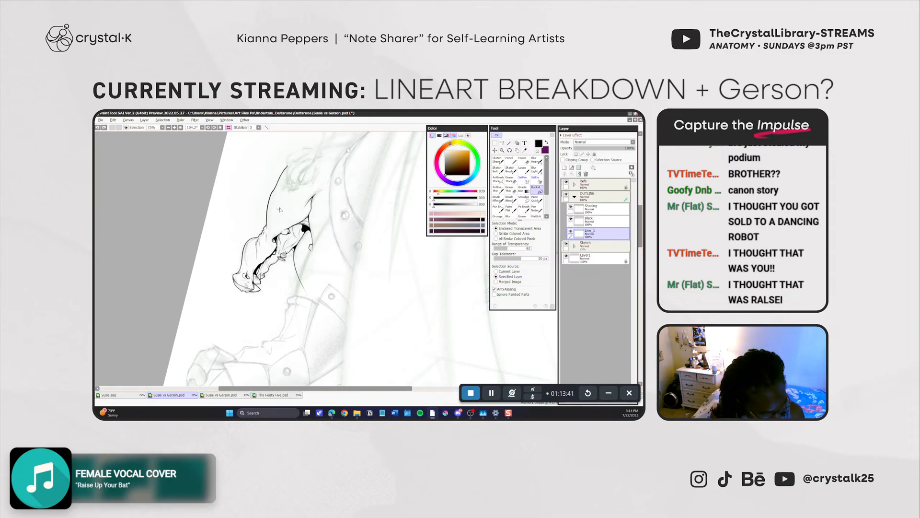
key(n)
scroll(283, 209, up, 1)
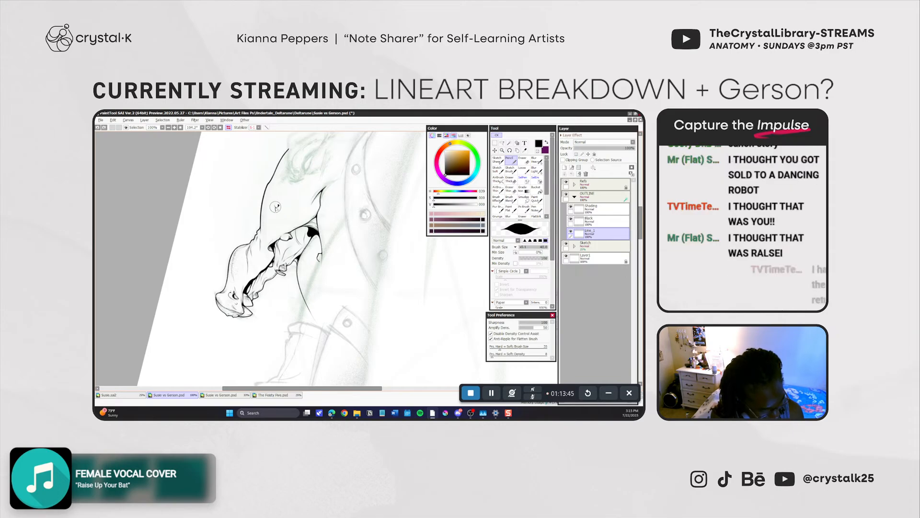
key(e)
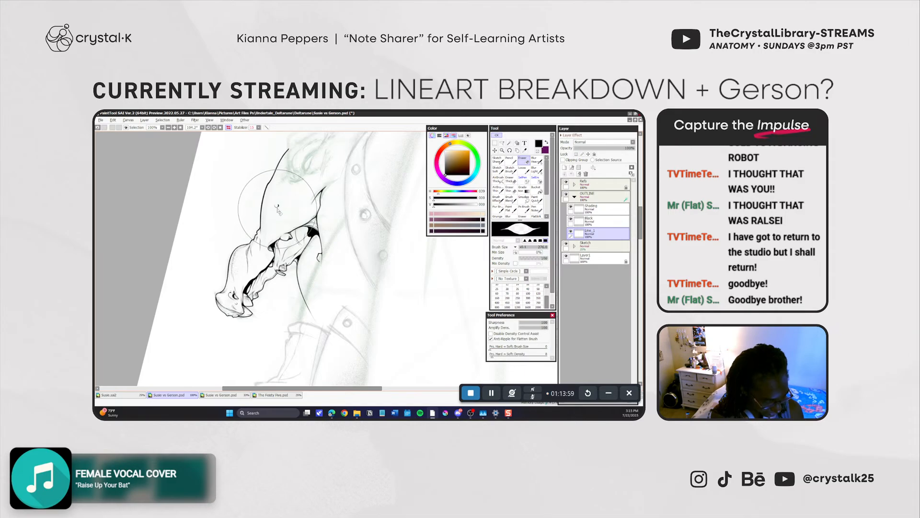
key(n)
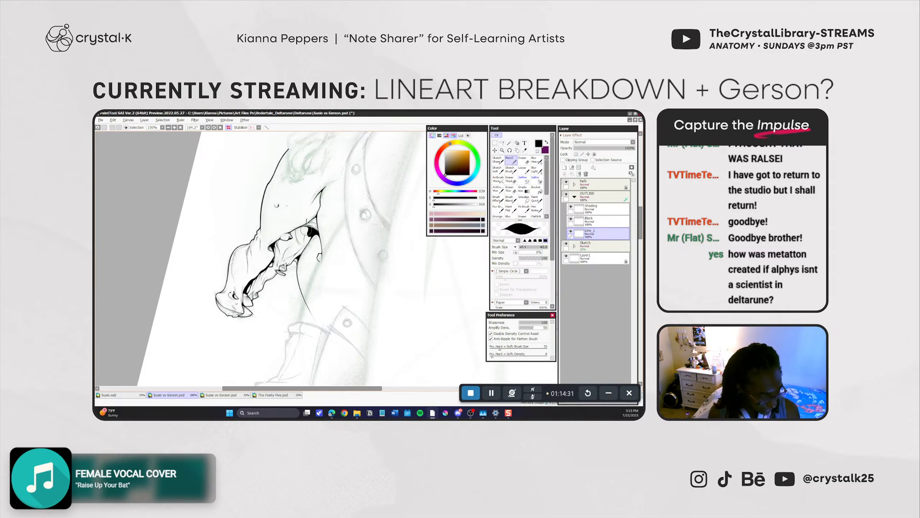
Ink the outline of the eye over the sketch with the Pencil on the Line_1 layer, and trim it with the Eraser.
scroll(269, 240, up, 1)
drag(268, 240, 267, 252)
key(r)
drag(402, 218, 553, 215)
click(509, 159)
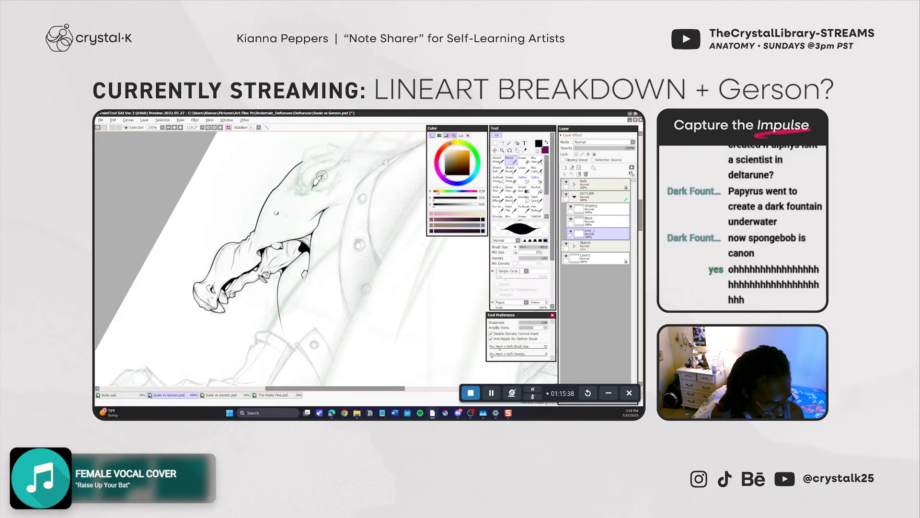
key(e)
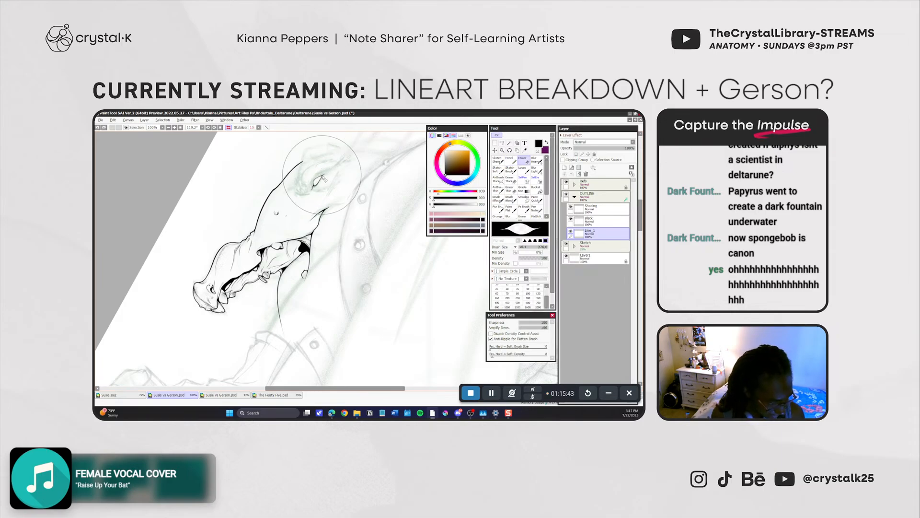
key(n)
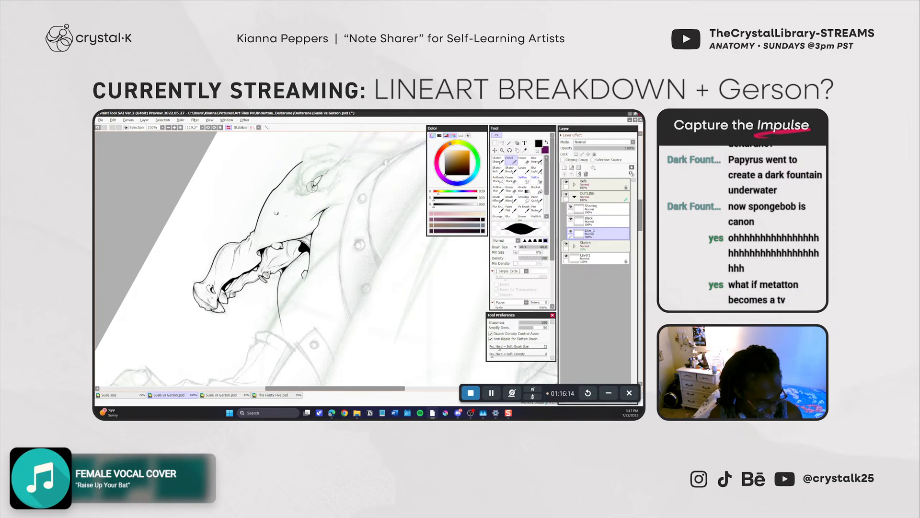
Try repeated short Pencil strokes along the eyelid and inside the eye, and undo them.
key(ctrl+z)
drag(312, 189, 326, 174)
key(ctrl+z)
key(ctrl+z)
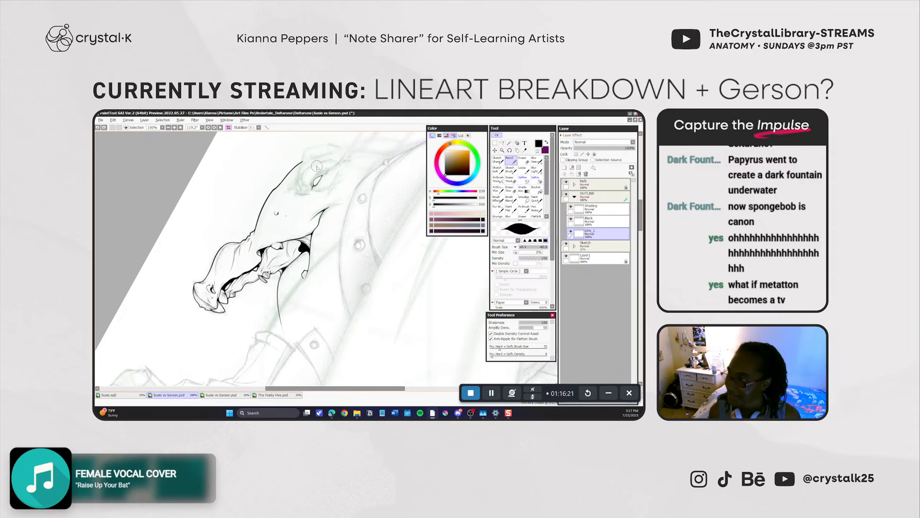
mouse_move(312, 184)
mouse_down()
mouse_move(329, 172)
mouse_move(316, 177)
mouse_up()
key(ctrl+z)
key(ctrl+z)
key(ctrl+z)
key(ctrl+z)
key(ctrl+z)
key(ctrl+z)
key(ctrl+z)
key(ctrl+z)
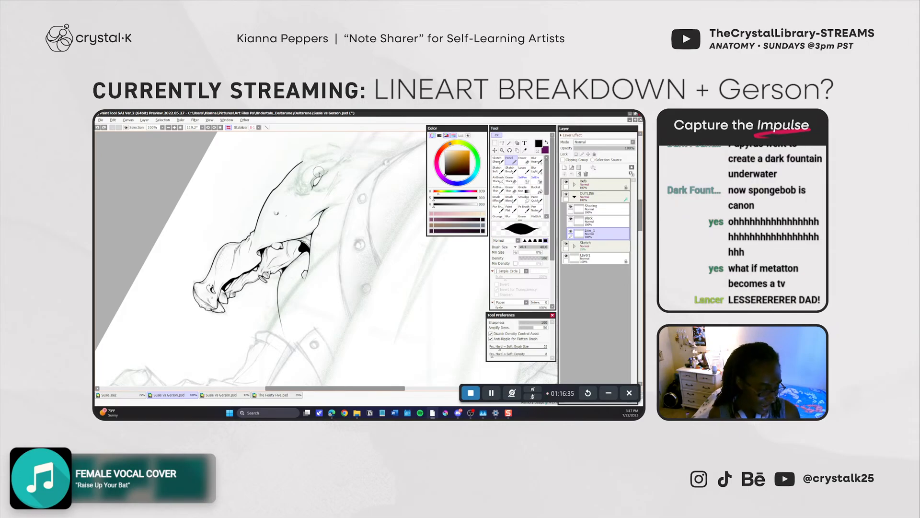
Redraw the eyelid and pupil lines with the Pencil, undoing misplaced strokes, and trim them with the Eraser.
drag(322, 175, 307, 182)
key(ctrl+z)
key(ctrl+z)
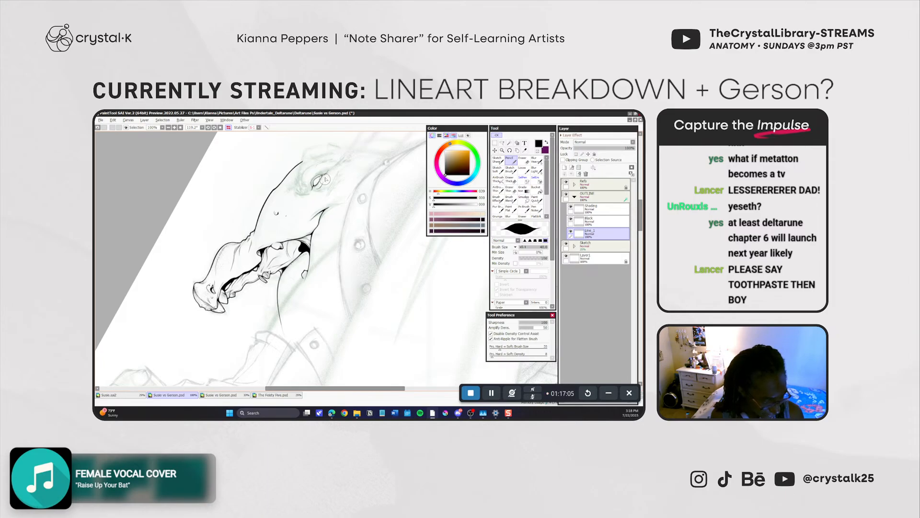
key(ctrl+z)
key(ctrl+z)
key(ctrl+z)
drag(326, 175, 322, 186)
key(ctrl+z)
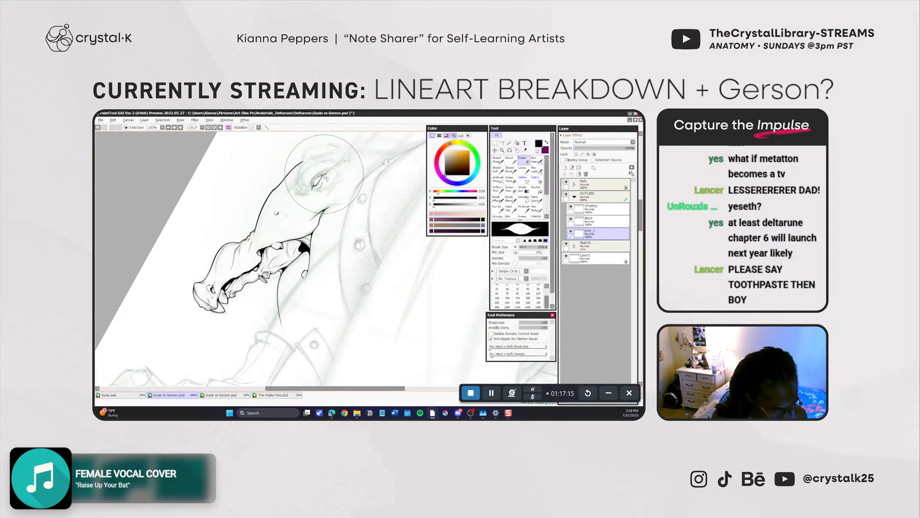
key(e)
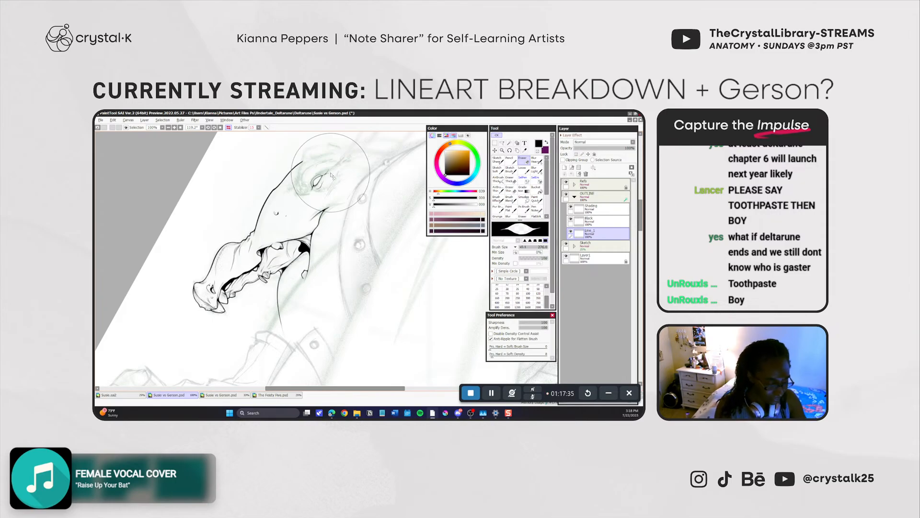
Try a textured brush stroke over the eye on the Shading layer, and undo the last stroke.
click(509, 169)
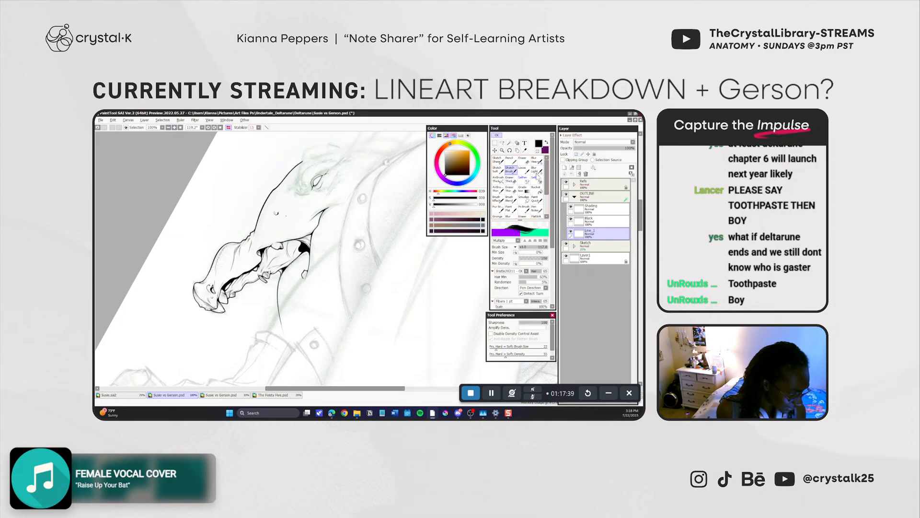
click(523, 170)
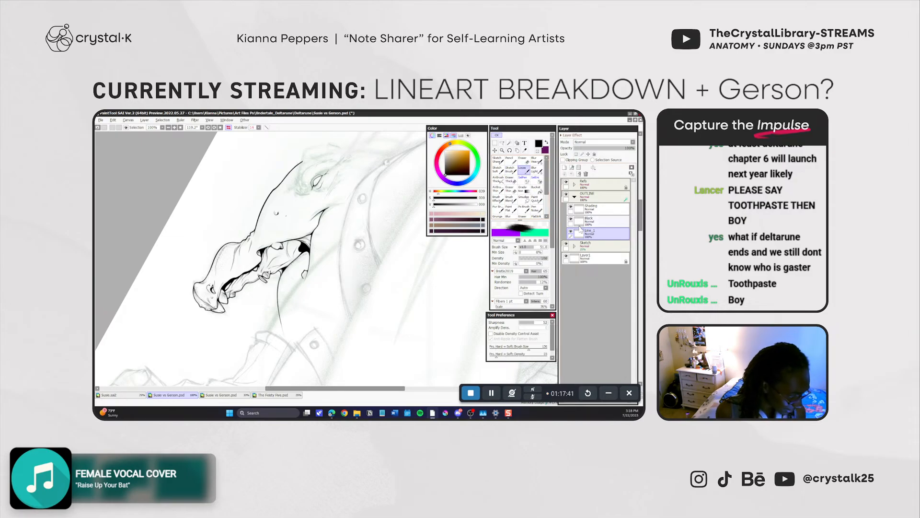
click(582, 210)
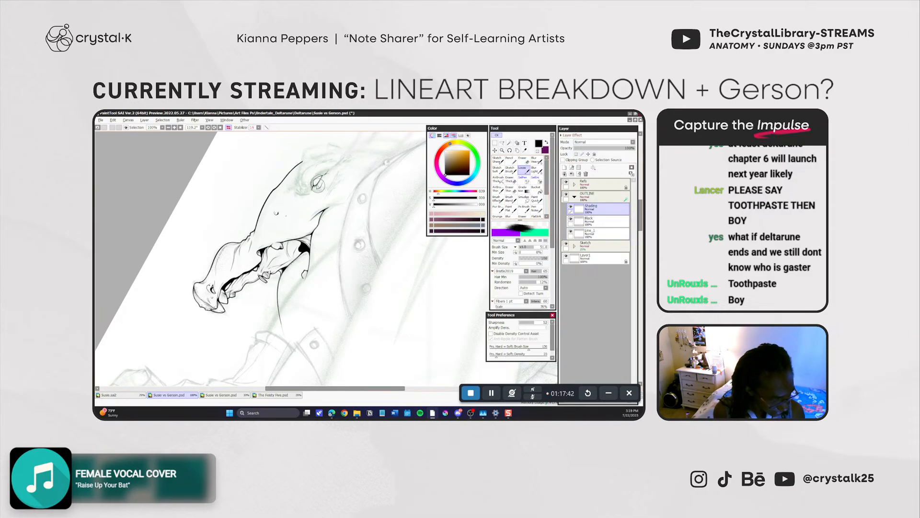
mouse_move(313, 186)
mouse_down()
mouse_move(324, 174)
mouse_move(318, 170)
mouse_up()
key(ctrl+z)
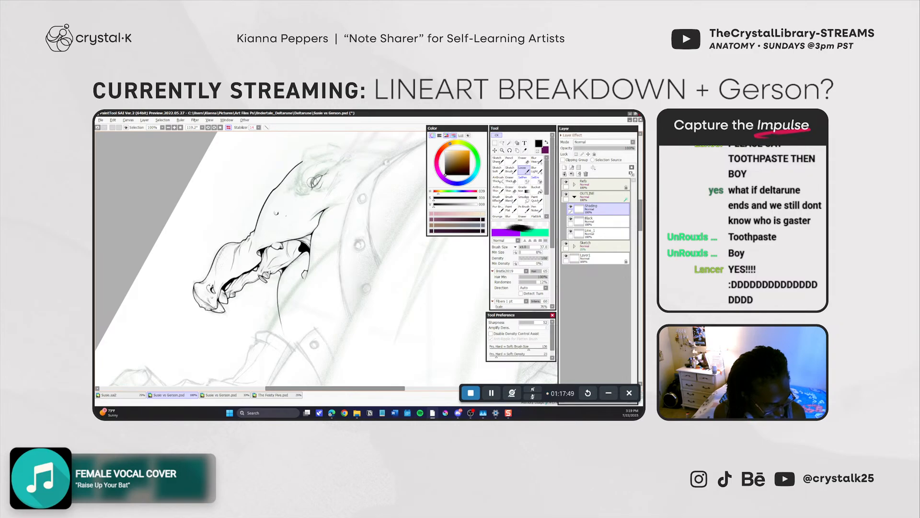
Shade around the eye on the Shading layer with short Sketch Brush strokes, undoing the misplaced ones.
click(509, 169)
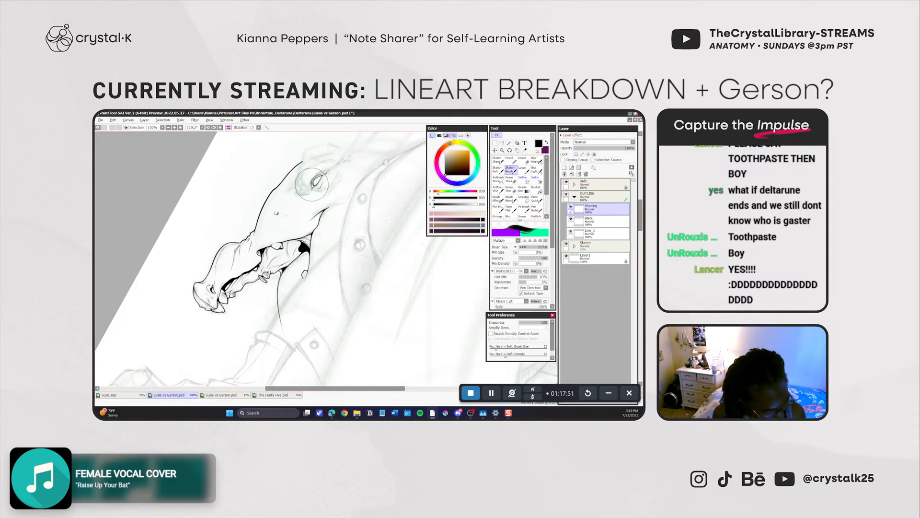
key(ctrl+z)
mouse_move(312, 185)
mouse_down()
mouse_move(304, 175)
mouse_move(317, 191)
mouse_move(322, 178)
mouse_up()
key(ctrl+z)
key(ctrl+z)
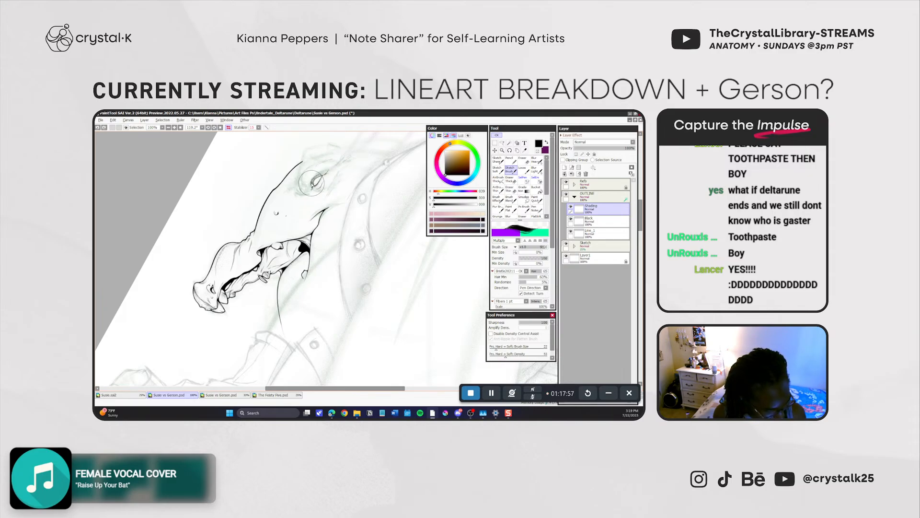
key(ctrl+z)
mouse_move(325, 177)
mouse_down()
mouse_move(337, 166)
mouse_move(319, 174)
mouse_move(329, 171)
mouse_up()
key(ctrl+z)
key(ctrl+z)
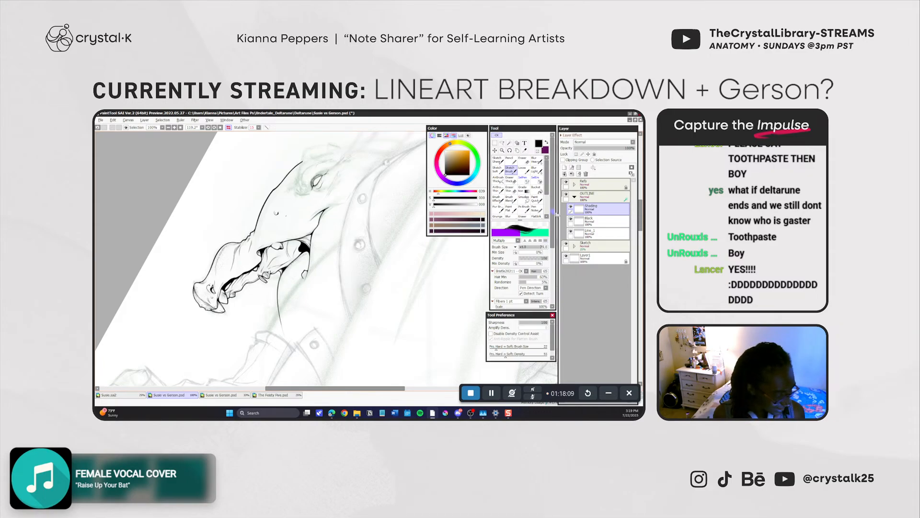
Lighten the excess shading over the eye with the Sketch Brush in transparent colour.
click(631, 173)
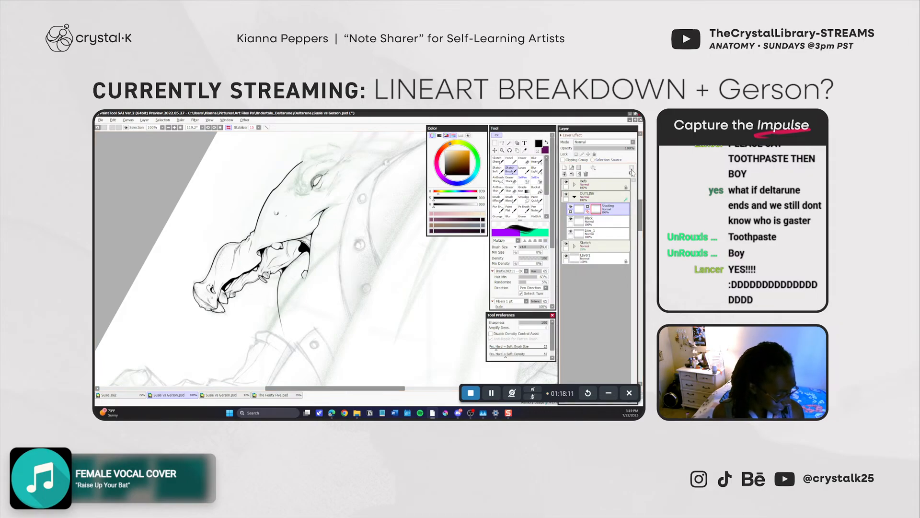
click(631, 173)
click(537, 151)
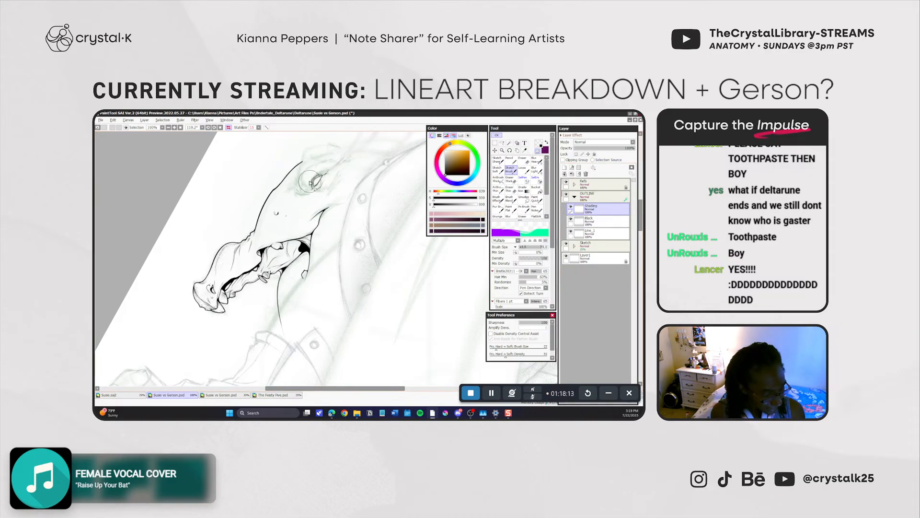
drag(313, 181, 314, 183)
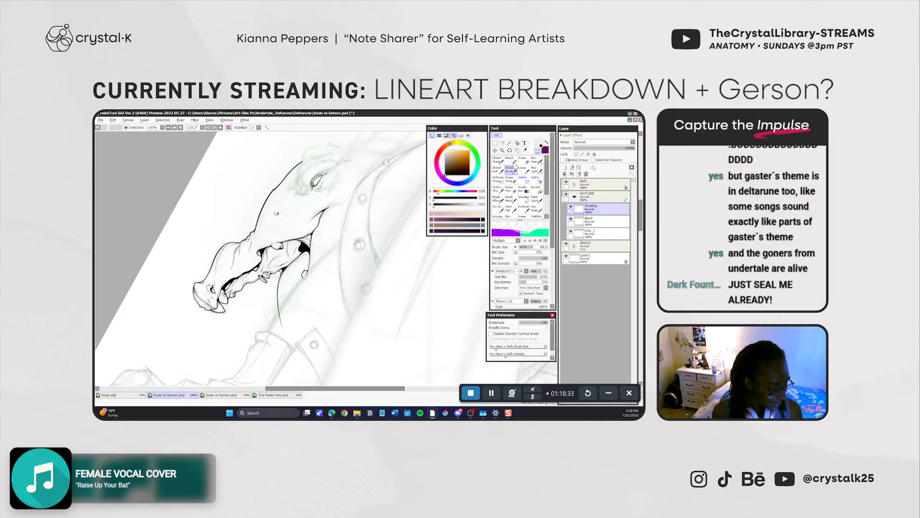
Try Pencil strokes around the eye on the Shading layer, and undo them.
click(511, 161)
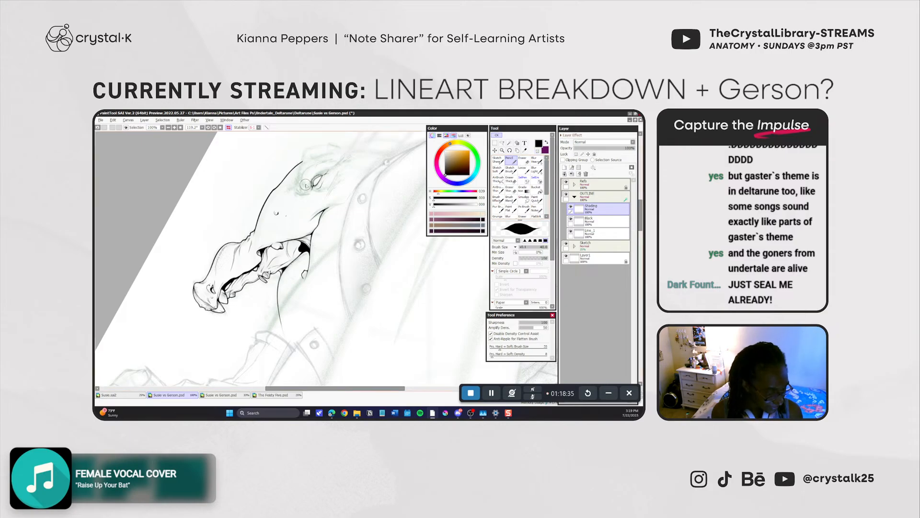
mouse_move(312, 177)
mouse_down()
mouse_move(308, 188)
mouse_move(321, 187)
mouse_up()
key(ctrl+z)
key(ctrl+z)
key(ctrl+z)
key(ctrl+z)
key(ctrl+z)
key(ctrl+z)
key(ctrl+z)
key(ctrl+z)
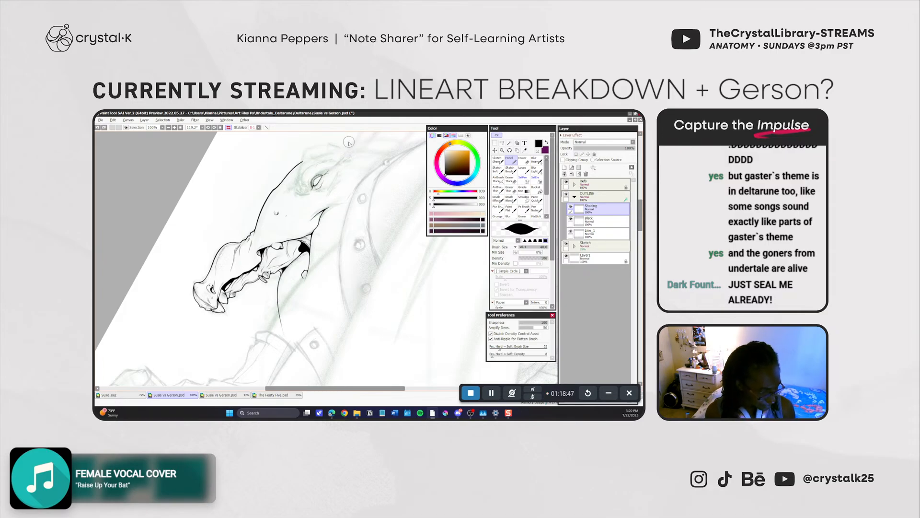
Isolate the Shading layer, lasso and clear the stray marks beside the eye, and show the other layers again.
key(e)
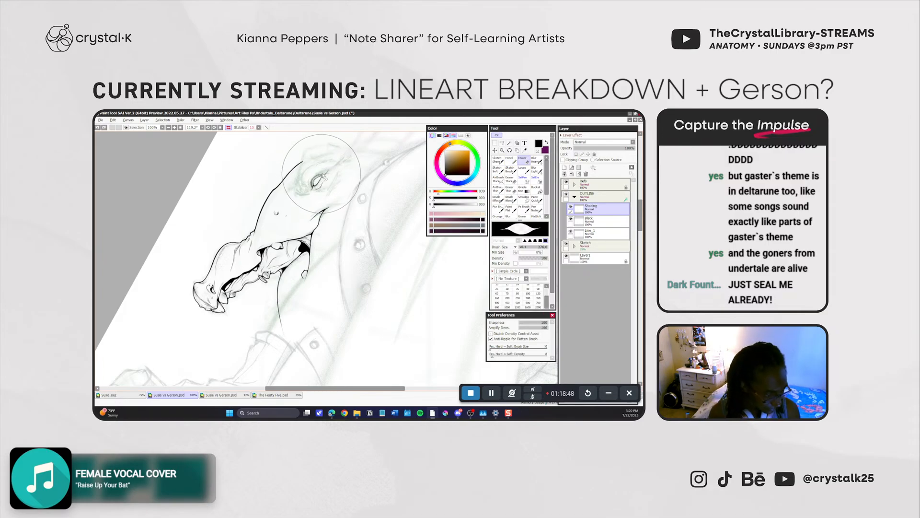
click(570, 206)
click(502, 144)
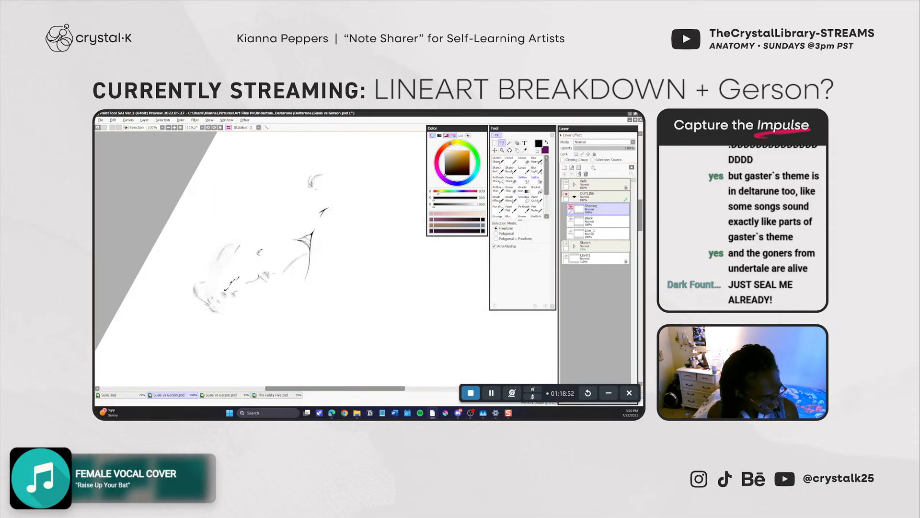
drag(311, 183, 321, 178)
key(ctrl+d)
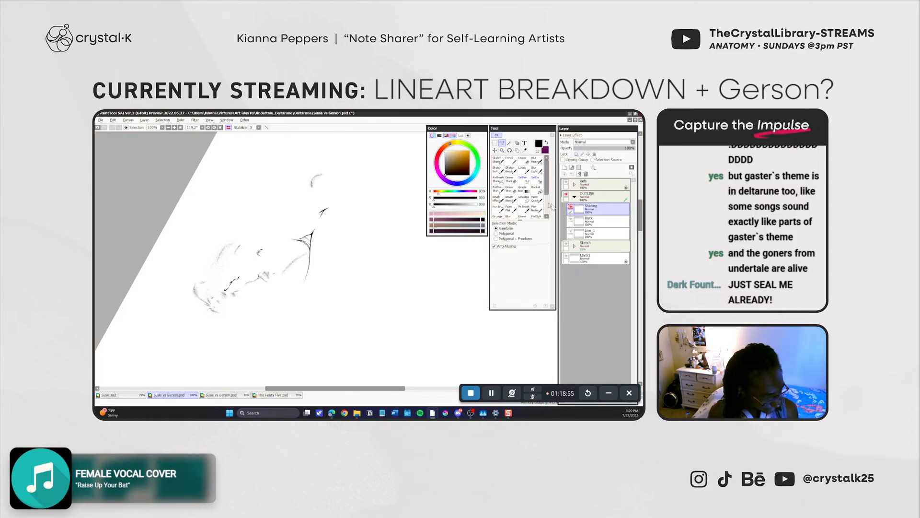
click(570, 206)
Select the Line_1 layer and toggle its visibility to examine which eye and head lines it holds.
click(580, 234)
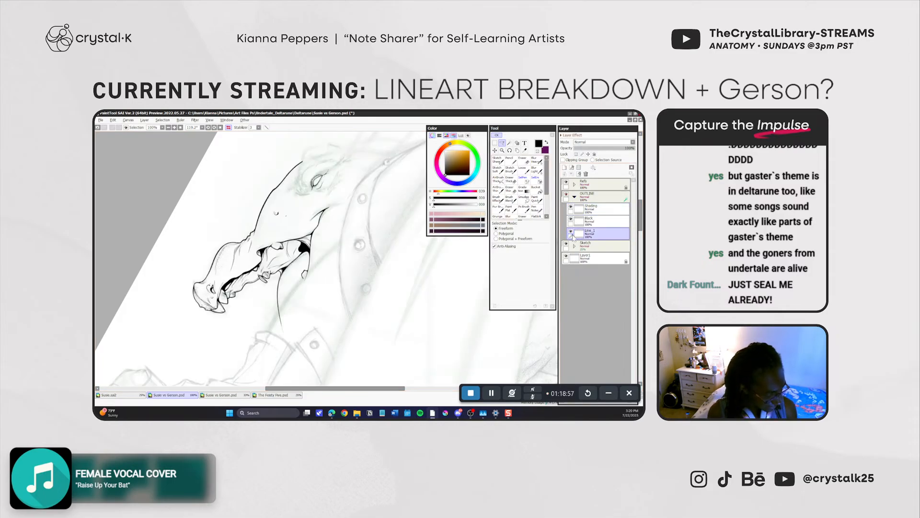
click(570, 231)
click(570, 231)
click(571, 231)
click(570, 231)
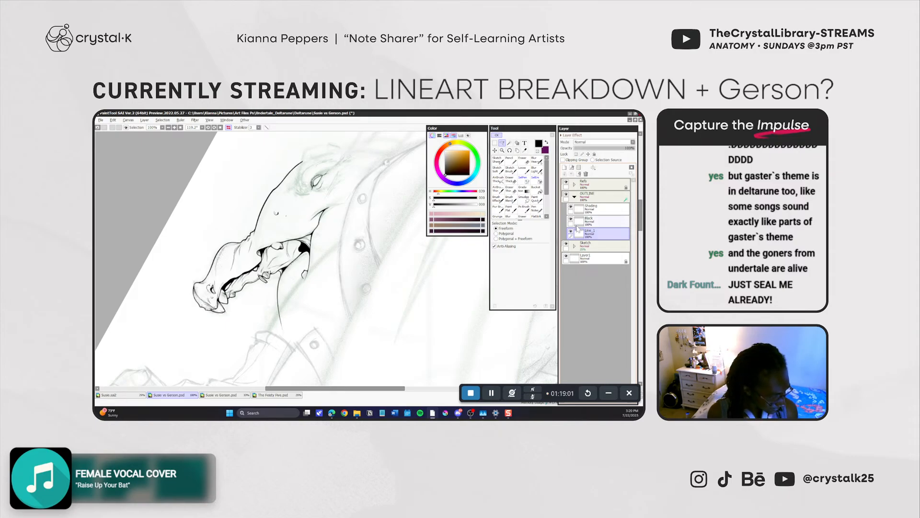
Try Pencil strokes at the eye's lower edge on the Shading layer, and undo them.
click(565, 168)
click(572, 173)
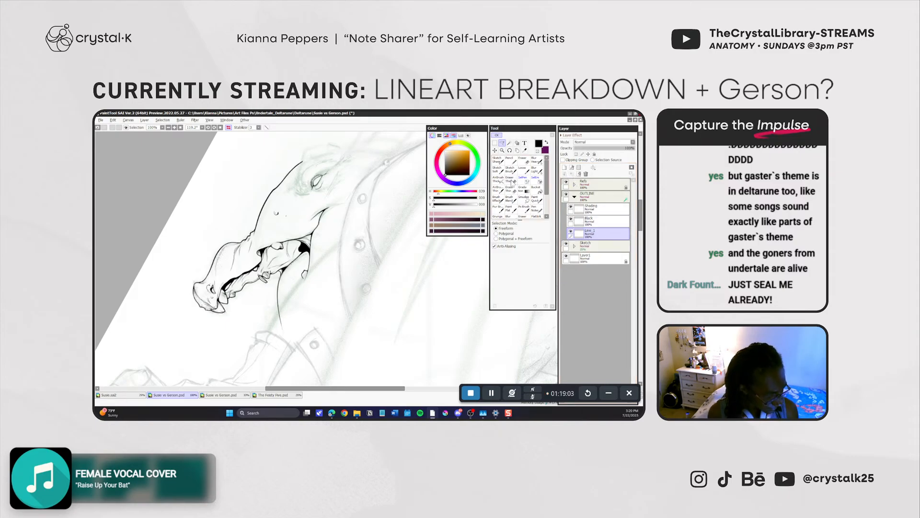
key(e)
click(589, 209)
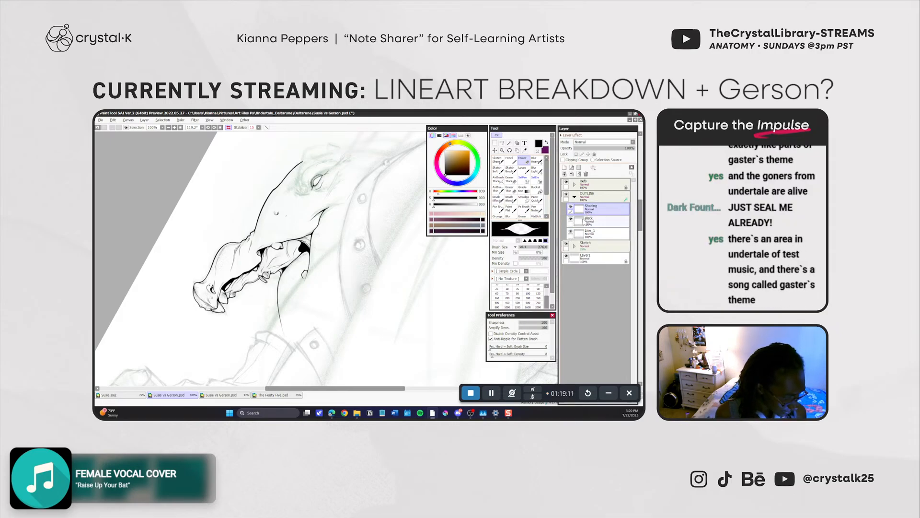
click(510, 161)
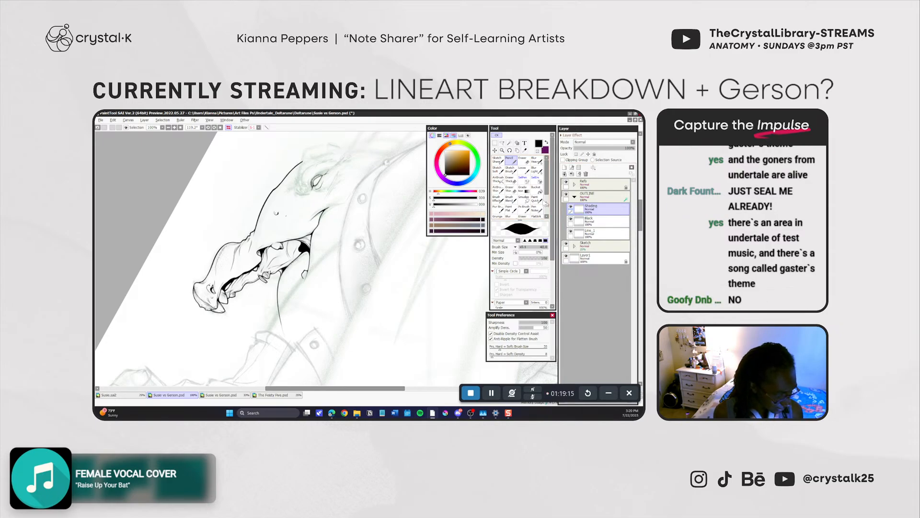
drag(315, 179, 315, 188)
key(ctrl+z)
key(ctrl+z)
key(ctrl+z)
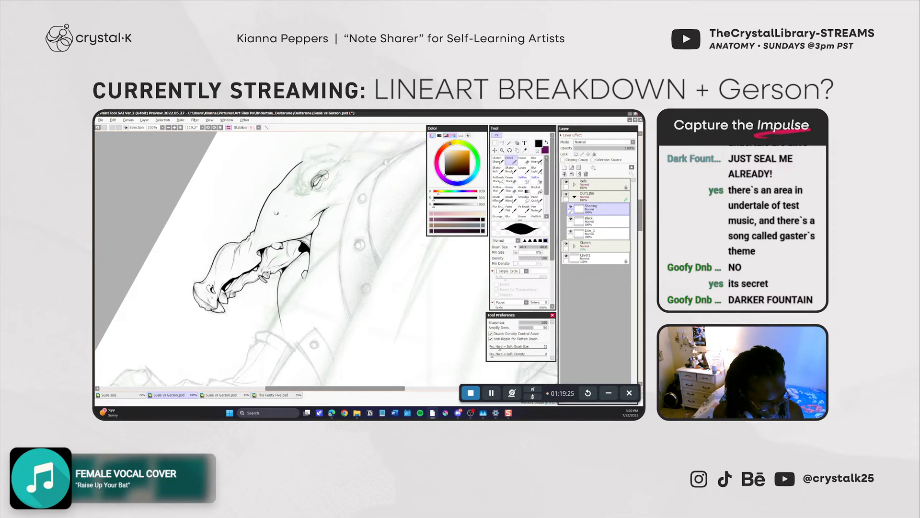
key(ctrl+z)
Select the Line_1 layer, hide the Shading layer and toggle Line_1 to check which eye lines it holds.
key(e)
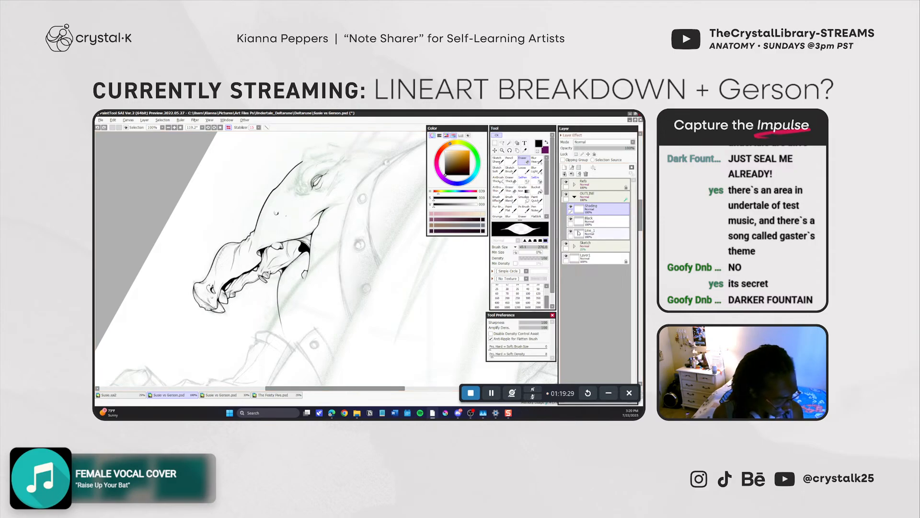
click(597, 234)
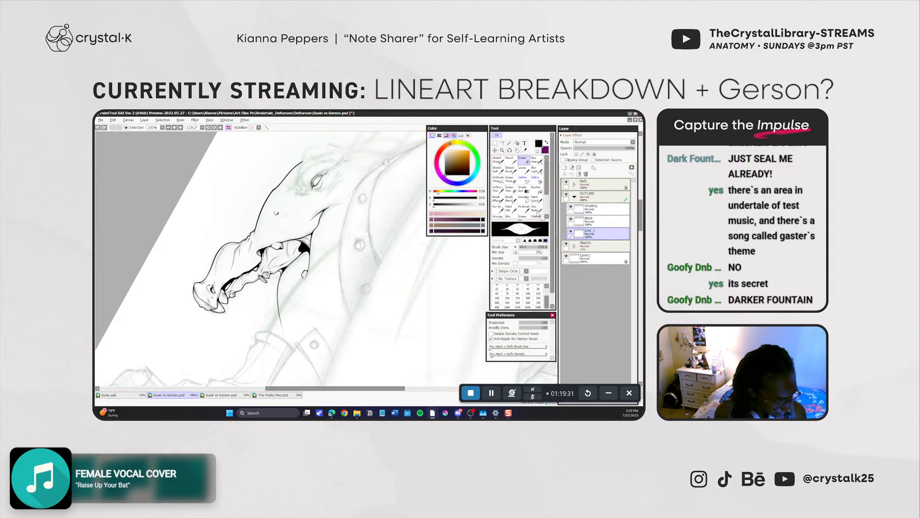
click(571, 207)
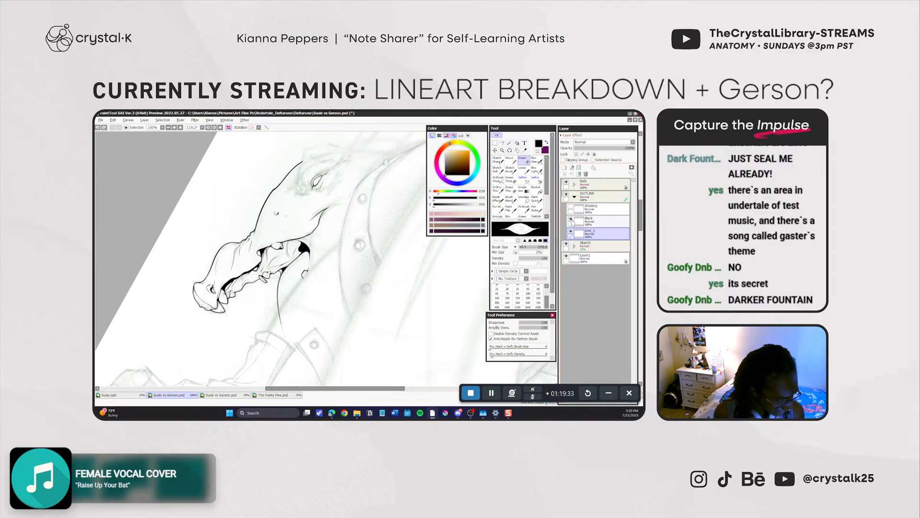
click(570, 231)
click(570, 231)
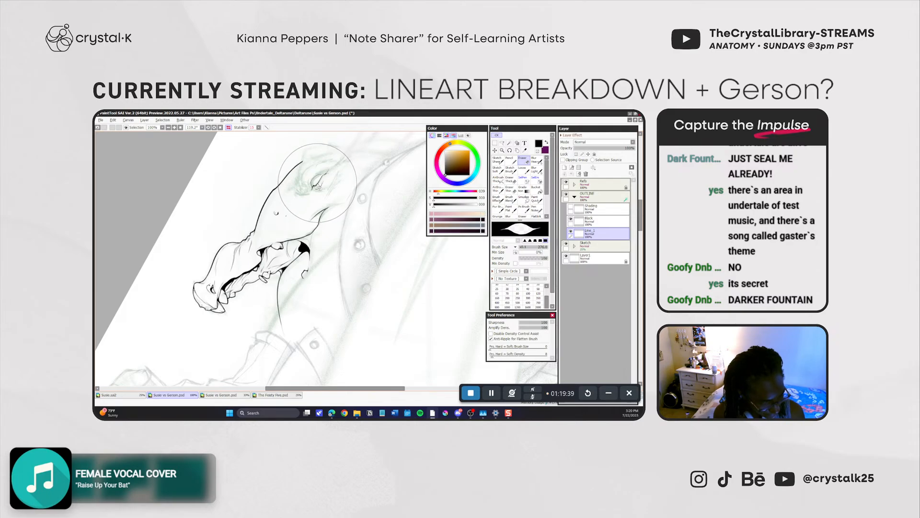
Try reworking the line inside the eye on the Line_1 layer with the Pencil and Eraser, and undo the strokes.
click(510, 161)
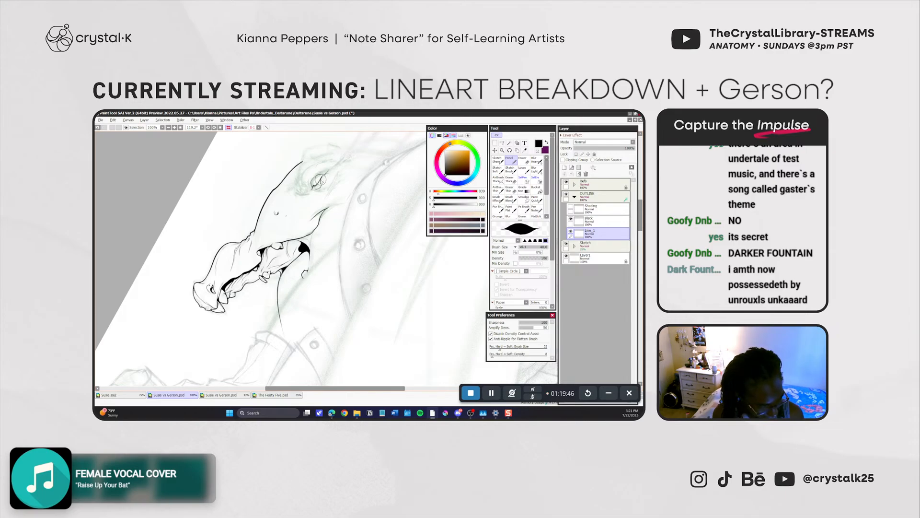
key(e)
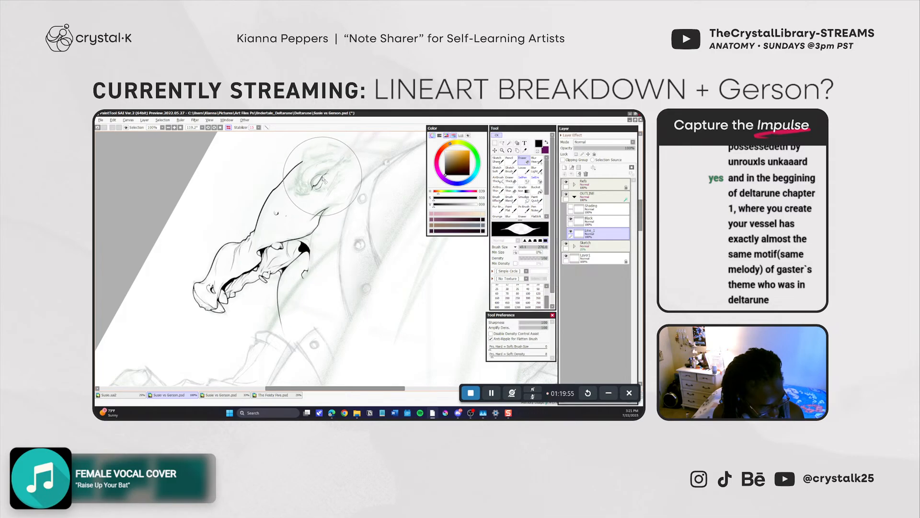
click(508, 161)
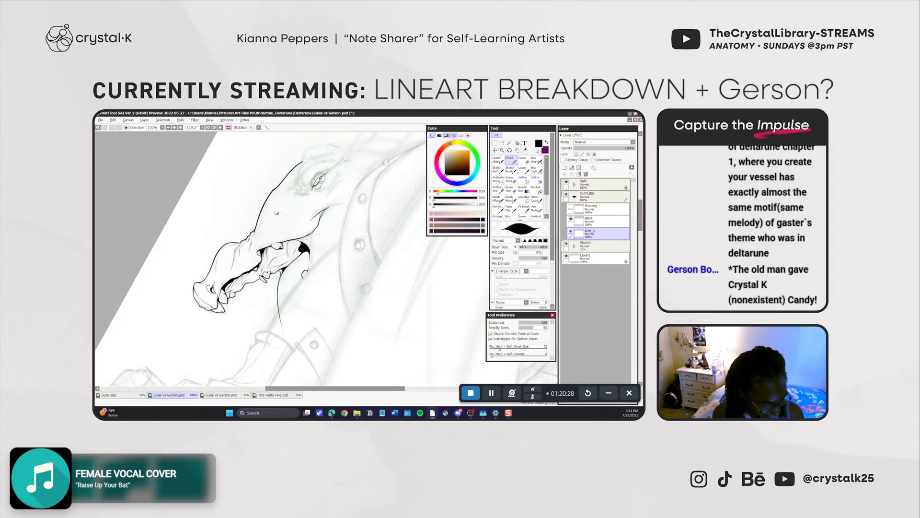
drag(314, 184, 314, 187)
key(ctrl+z)
key(ctrl+z)
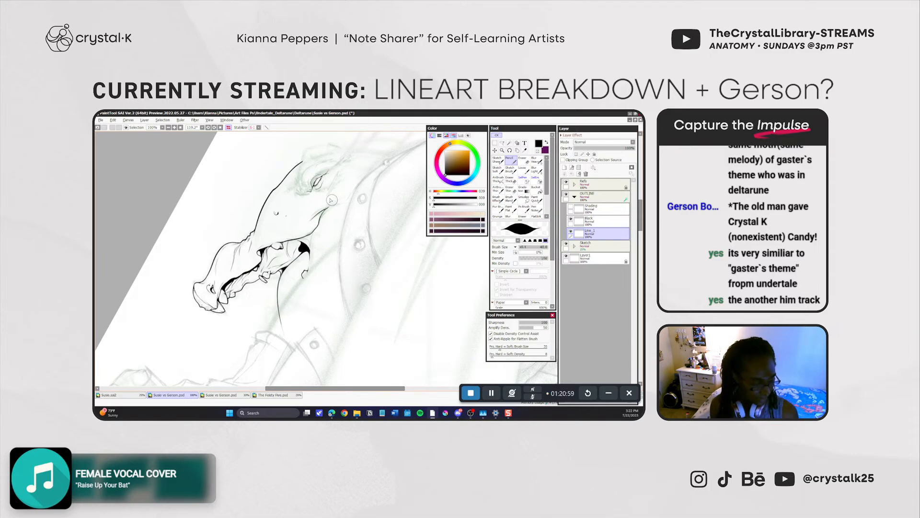
key(ctrl+z)
Try a short Pencil line running down from the eye's corner, and undo the recent eye edits.
drag(326, 183, 321, 193)
key(ctrl+z)
key(ctrl+z)
key(ctrl+z)
key(ctrl+z)
key(ctrl+z)
key(ctrl+z)
key(ctrl+z)
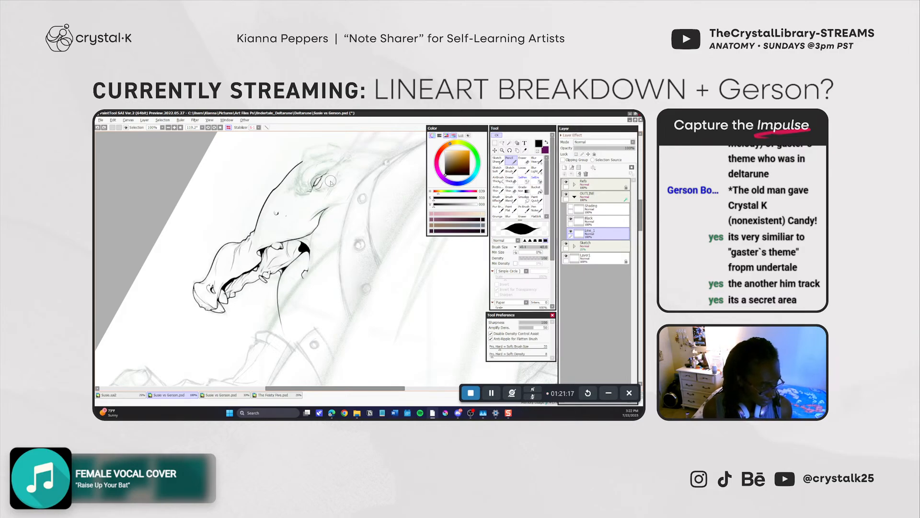
Show the Shading layer again, select the Line_1 layer and toggle its visibility to check the eye lines.
click(592, 221)
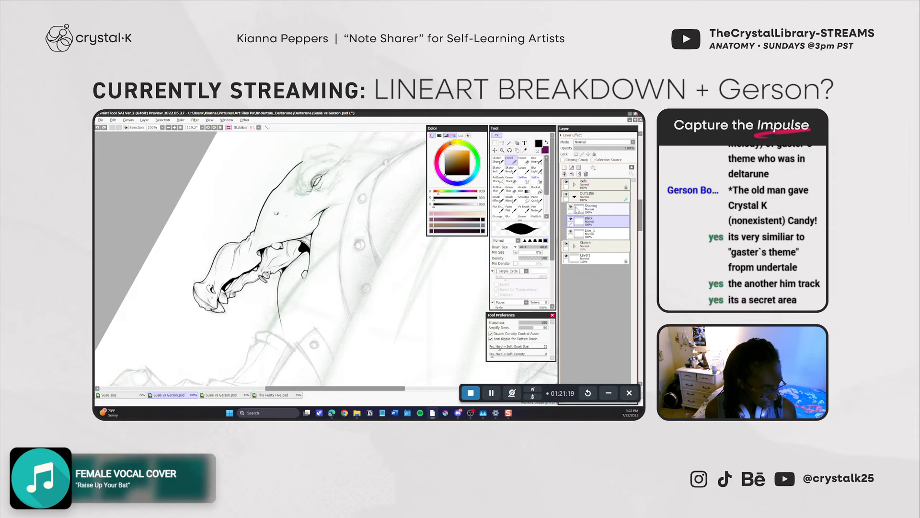
key(shift+F9)
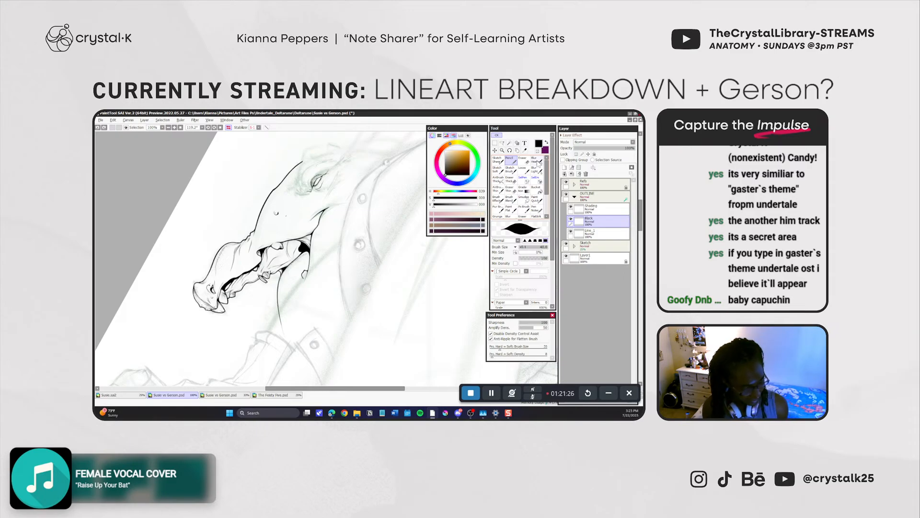
click(574, 232)
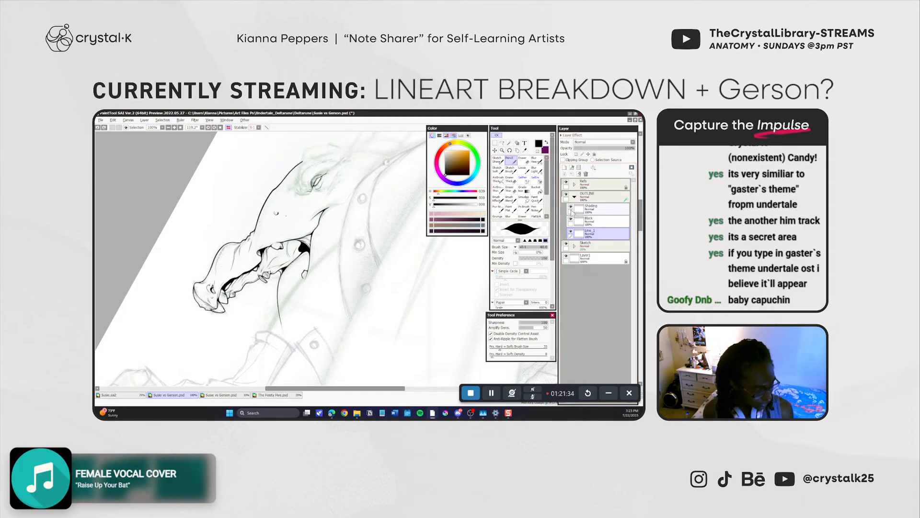
click(571, 233)
click(571, 233)
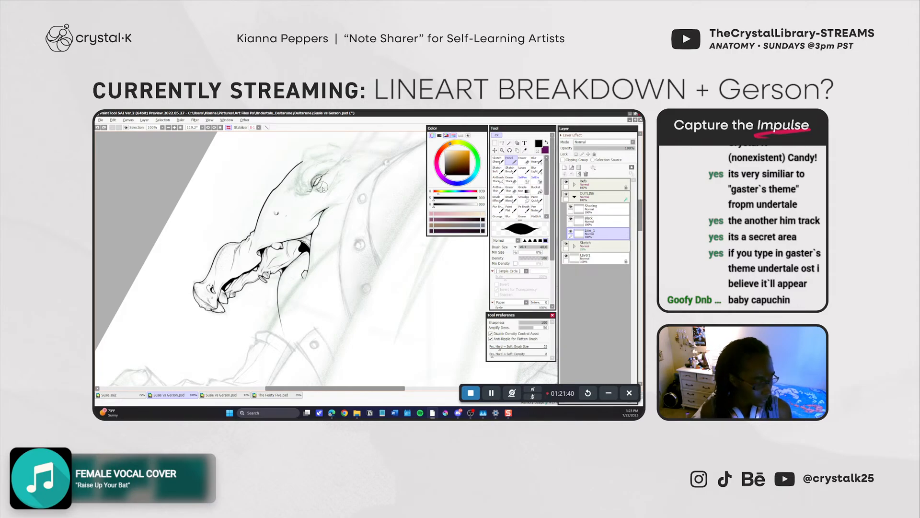
Lasso the eye lines on the Line_1 layer, adjust them slightly with a free transform and apply it.
click(502, 143)
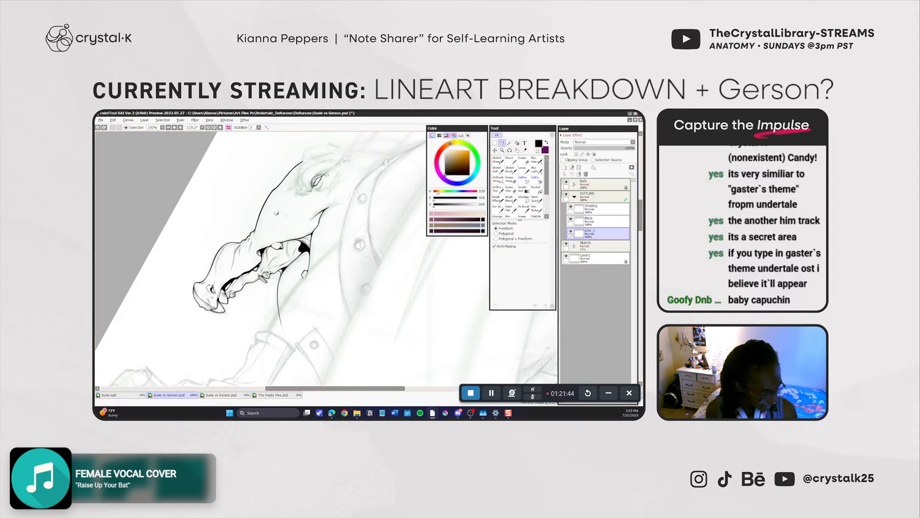
drag(327, 174, 324, 193)
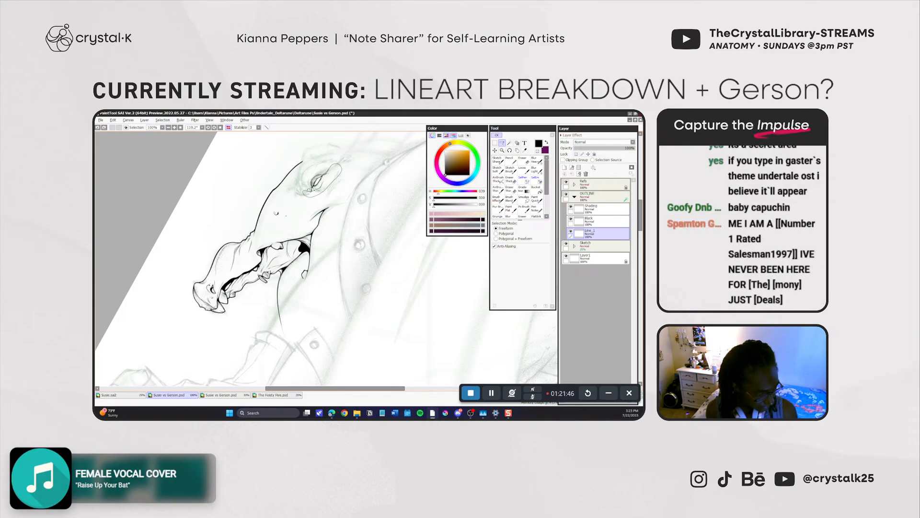
drag(313, 187, 325, 175)
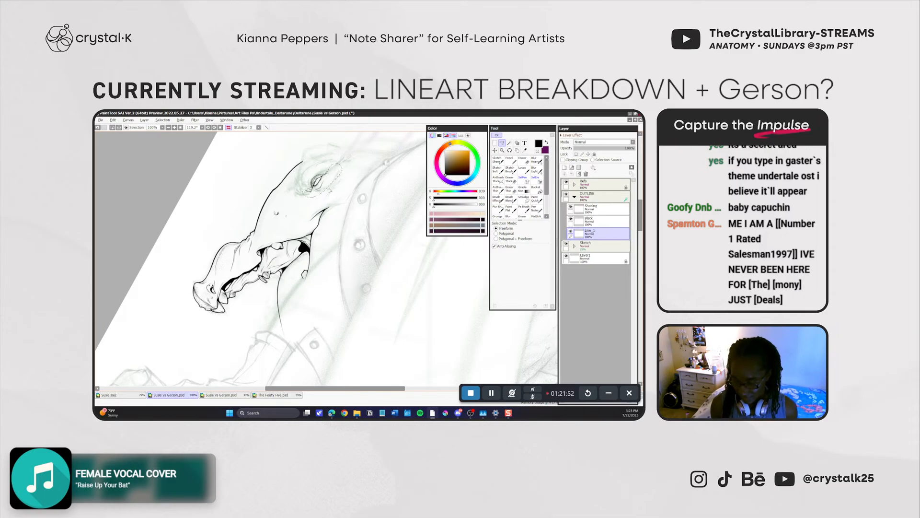
key(ctrl+t)
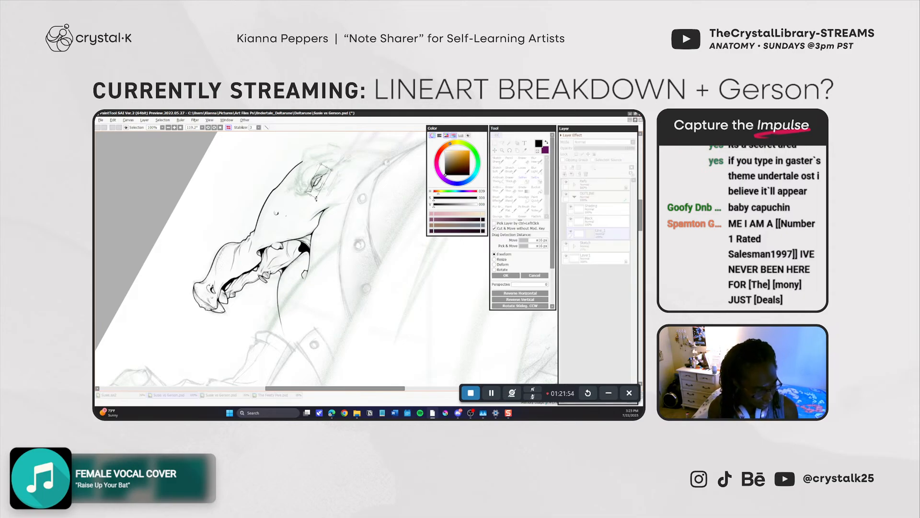
drag(316, 198, 315, 201)
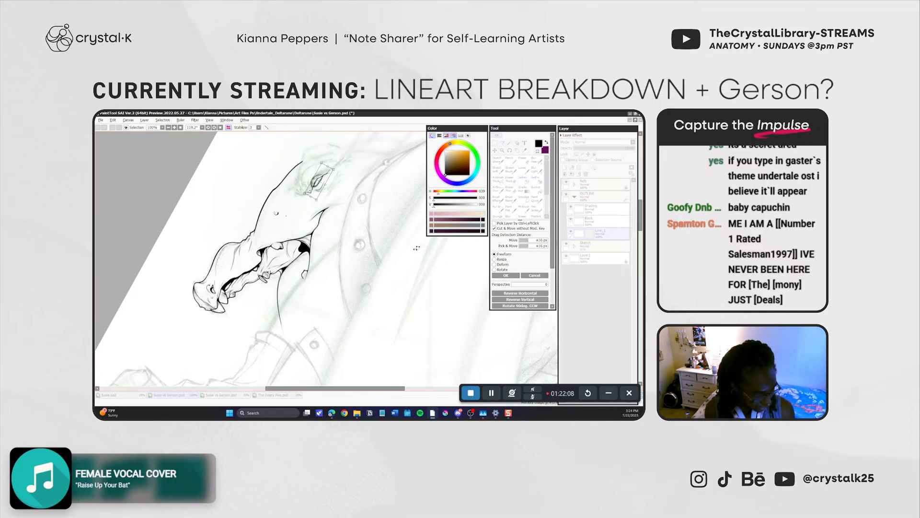
click(501, 276)
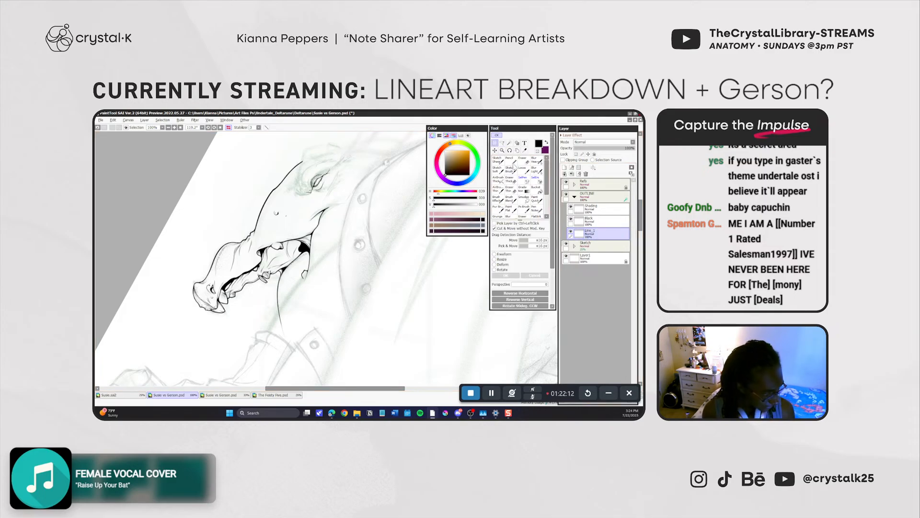
Touch up the eye's line with the Pencil on Line_1, and ready the Sketch Brush on the Shading layer.
click(509, 161)
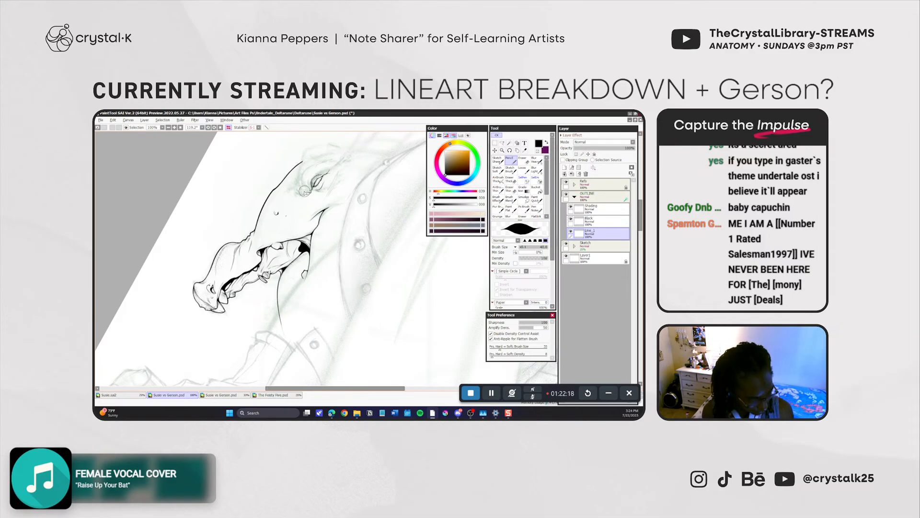
drag(306, 184, 317, 180)
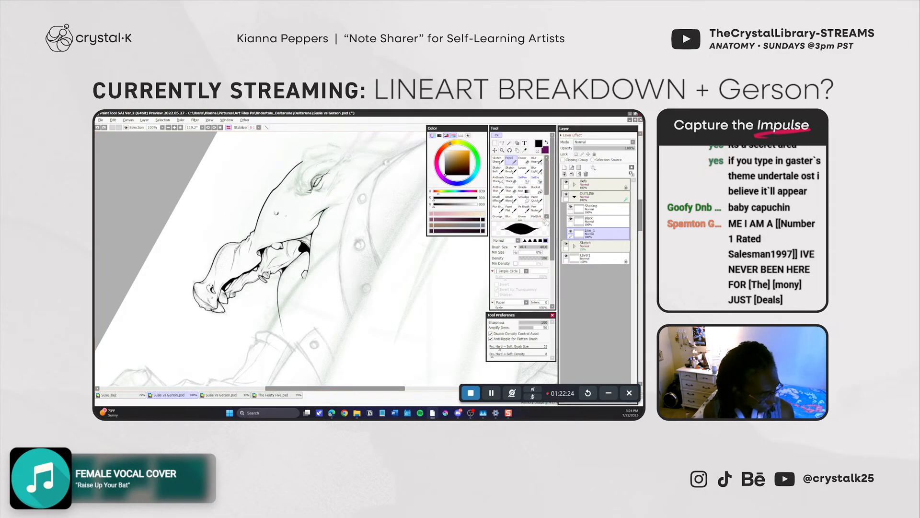
click(584, 211)
key(b)
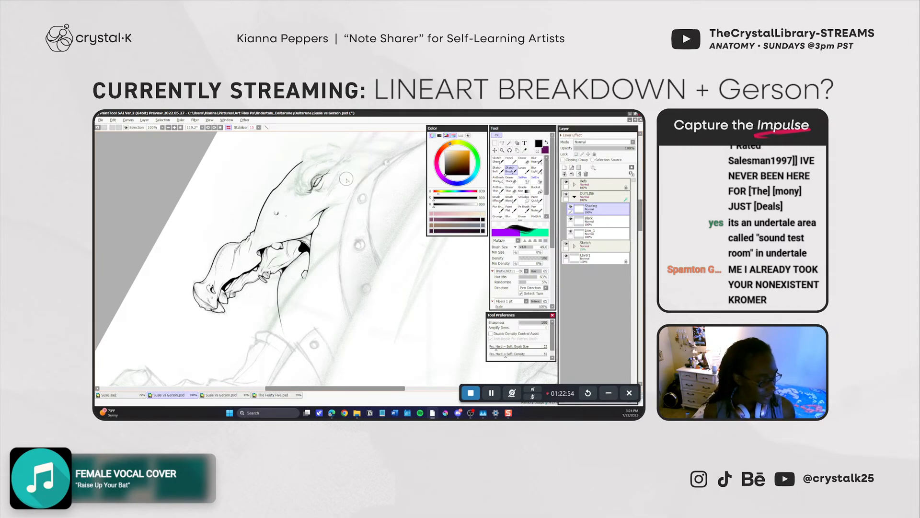
Try Pencil strokes around the eye and brow on the Line_1 layer in a mirrored, rotated view, and undo them.
click(510, 160)
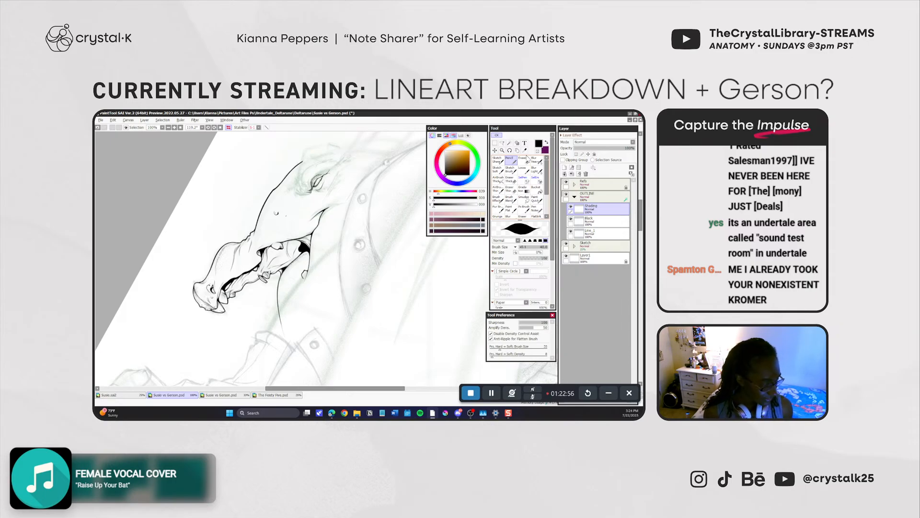
click(603, 233)
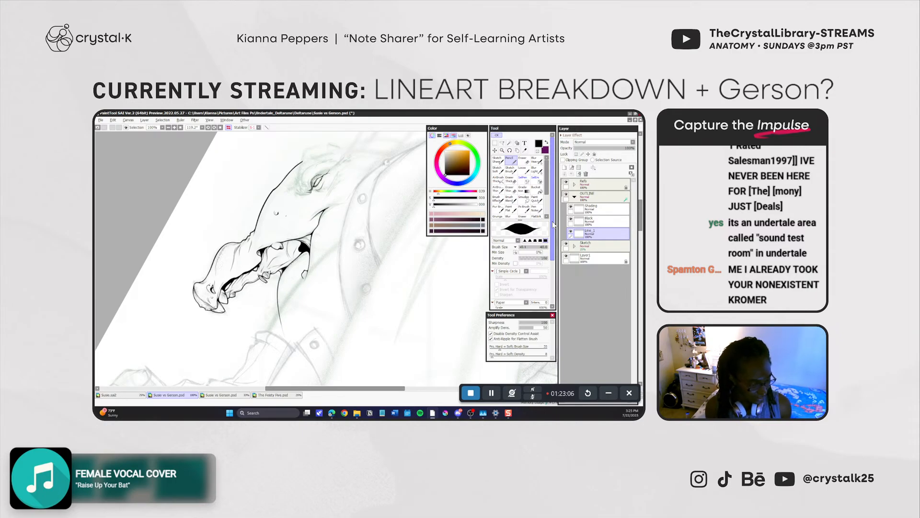
key(h)
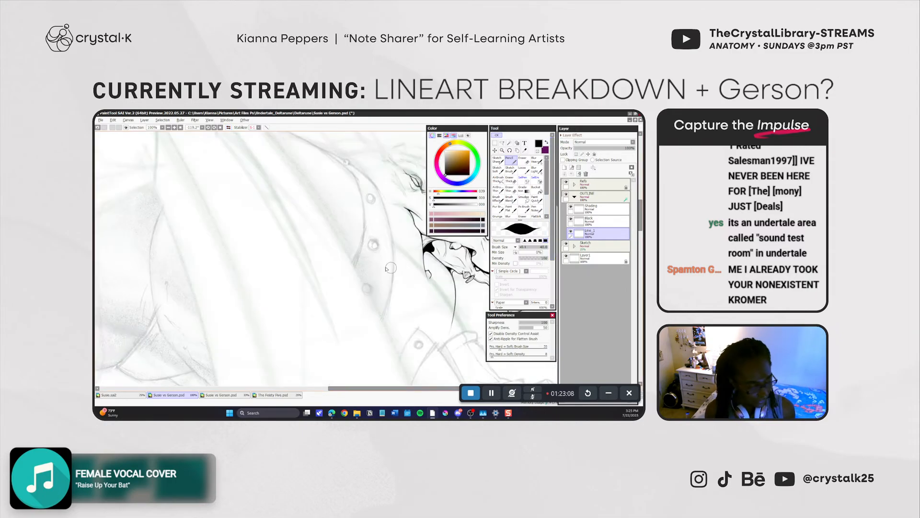
drag(350, 249, 246, 275)
drag(364, 301, 418, 297)
click(494, 169)
click(507, 165)
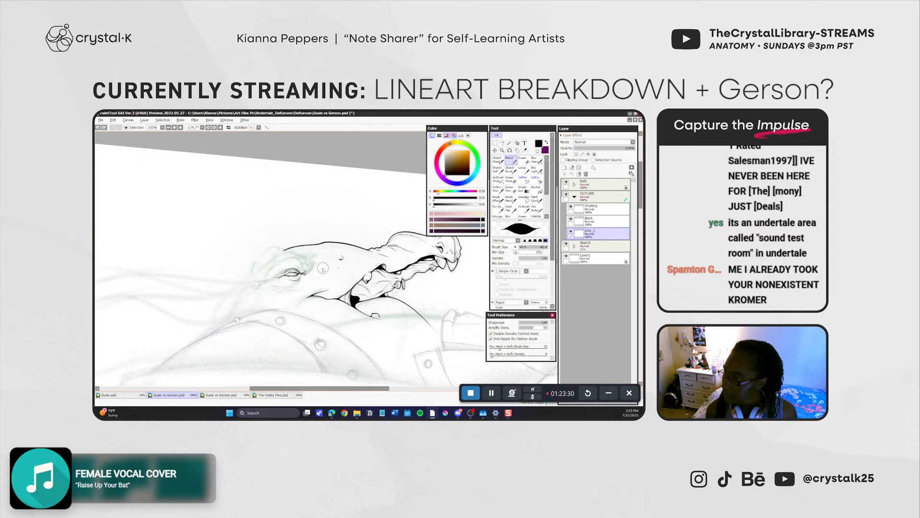
drag(302, 253, 297, 256)
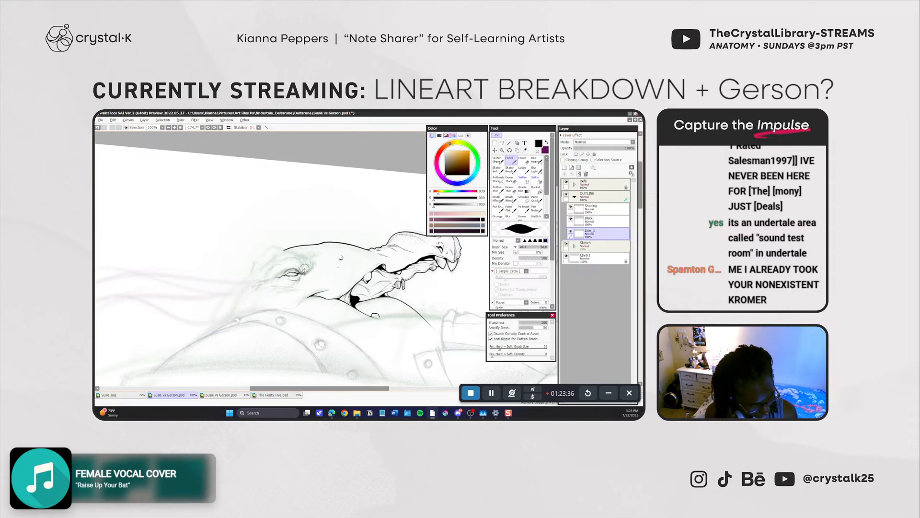
key(ctrl+z)
drag(311, 267, 316, 249)
key(ctrl+z)
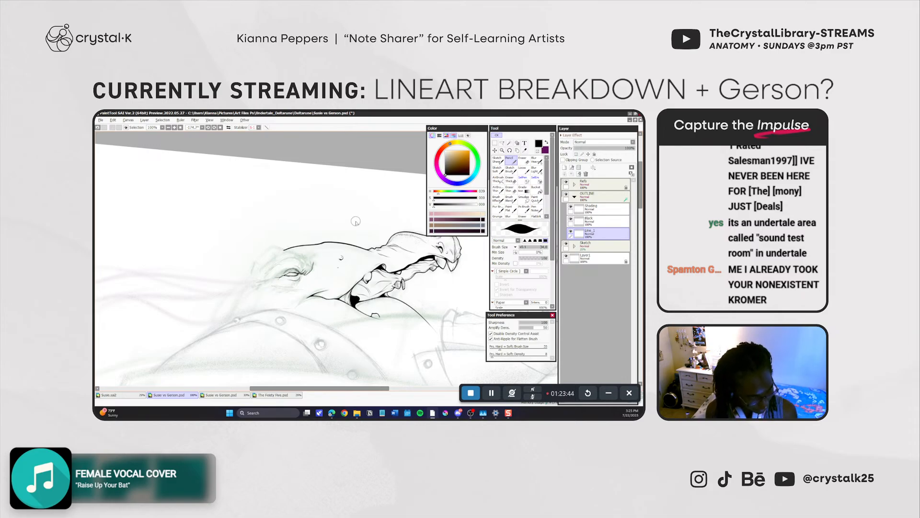
key(ctrl+z)
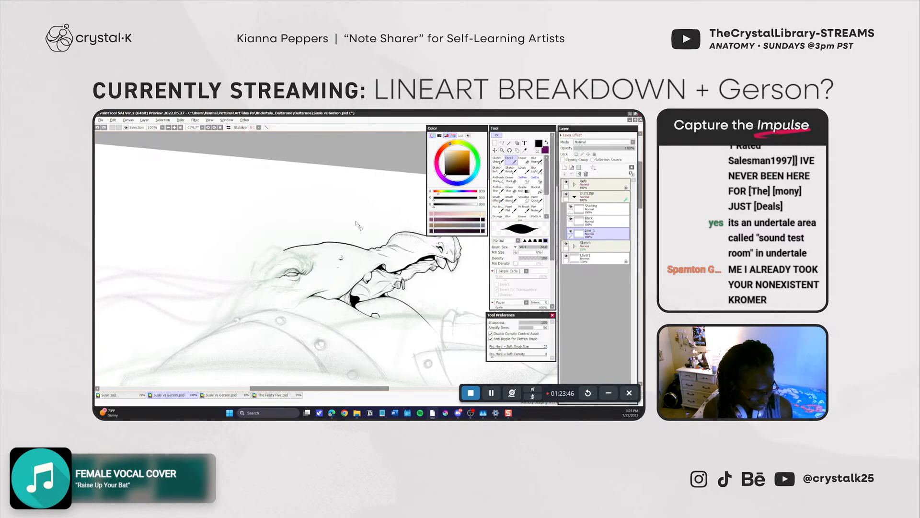
Examine the inked head against the whole composition, with the canvas rotation reset.
key(ctrl+space)
ctrl+alt+click(374, 309)
drag(385, 334, 386, 298)
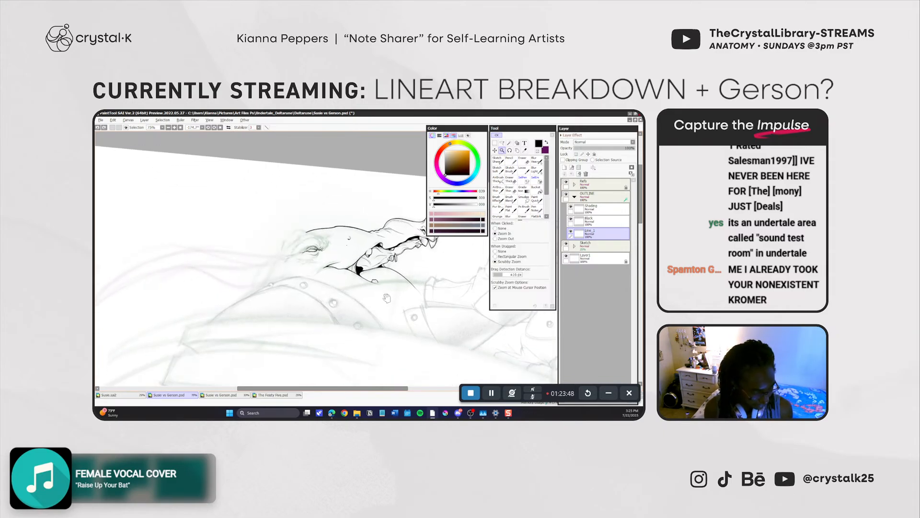
key(Home)
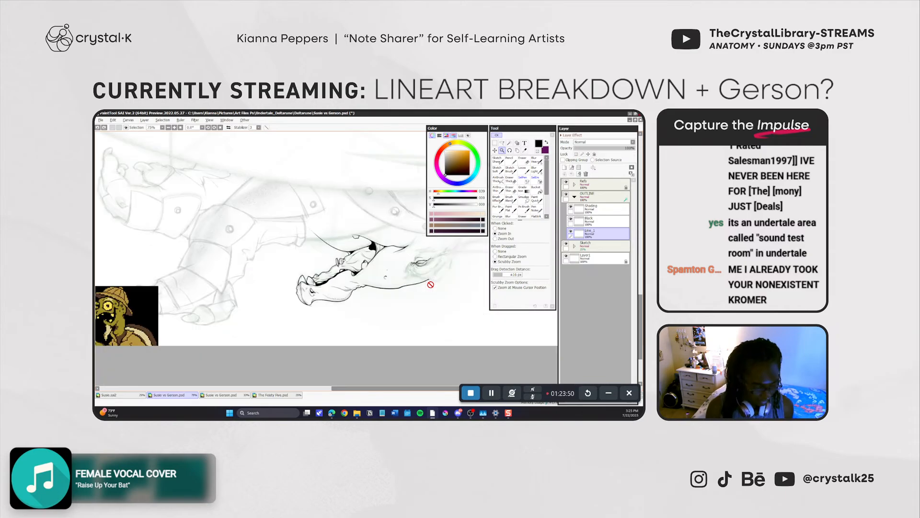
ctrl+alt+click(401, 321)
ctrl+alt+click(402, 323)
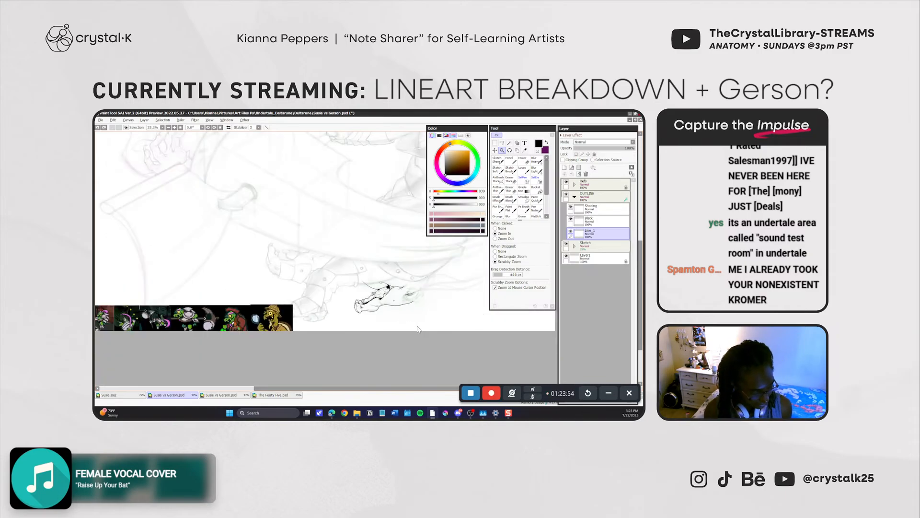
click(406, 316)
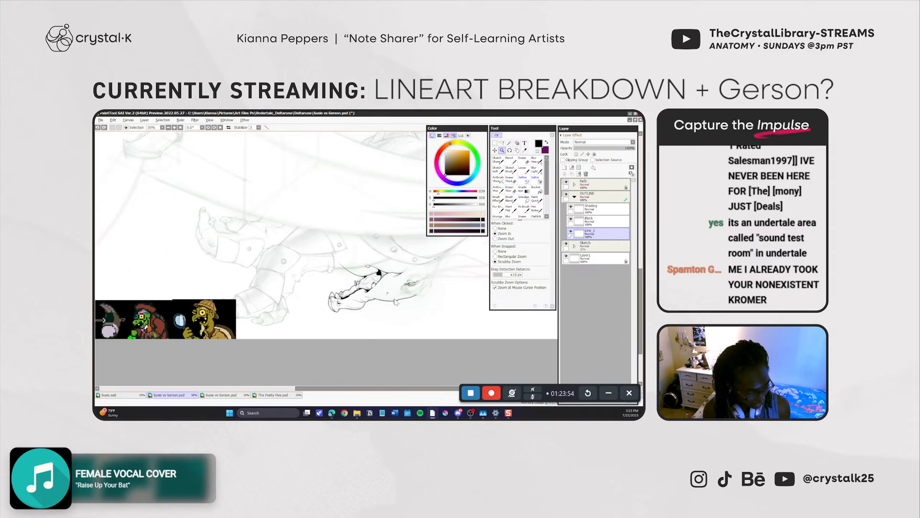
ctrl+alt+click(399, 301)
ctrl+alt+click(397, 304)
drag(377, 317, 356, 371)
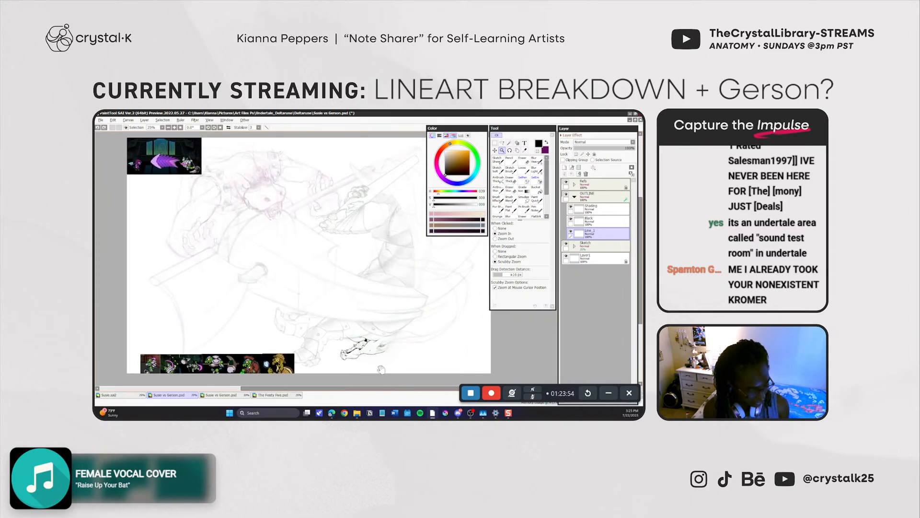